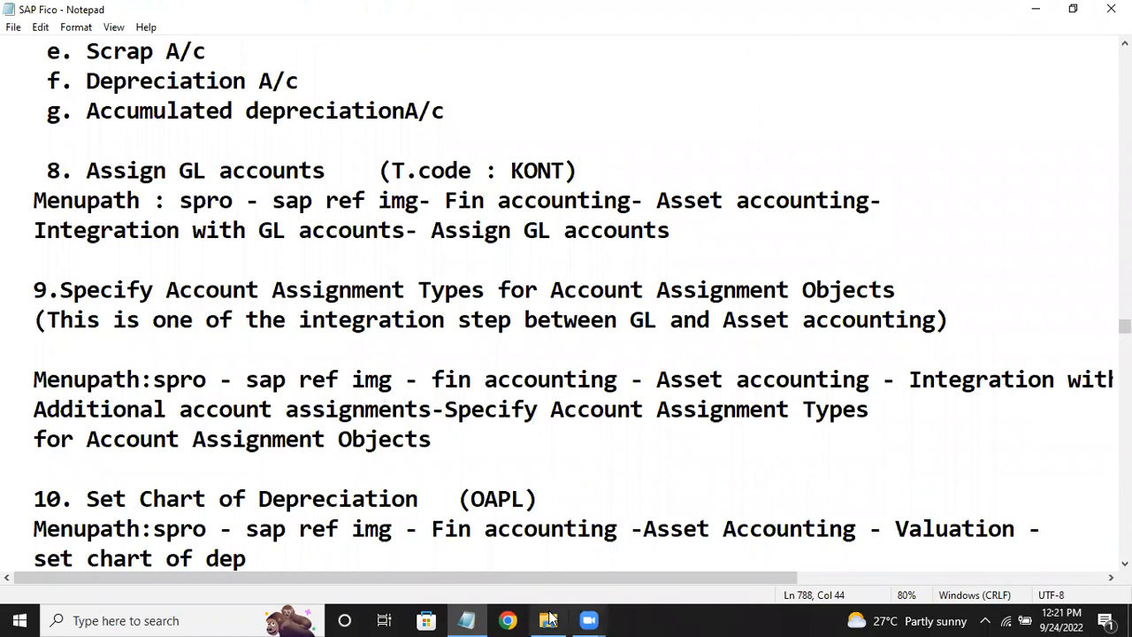
- Find and launch the SAP Logon application from Windows search
click(148, 619)
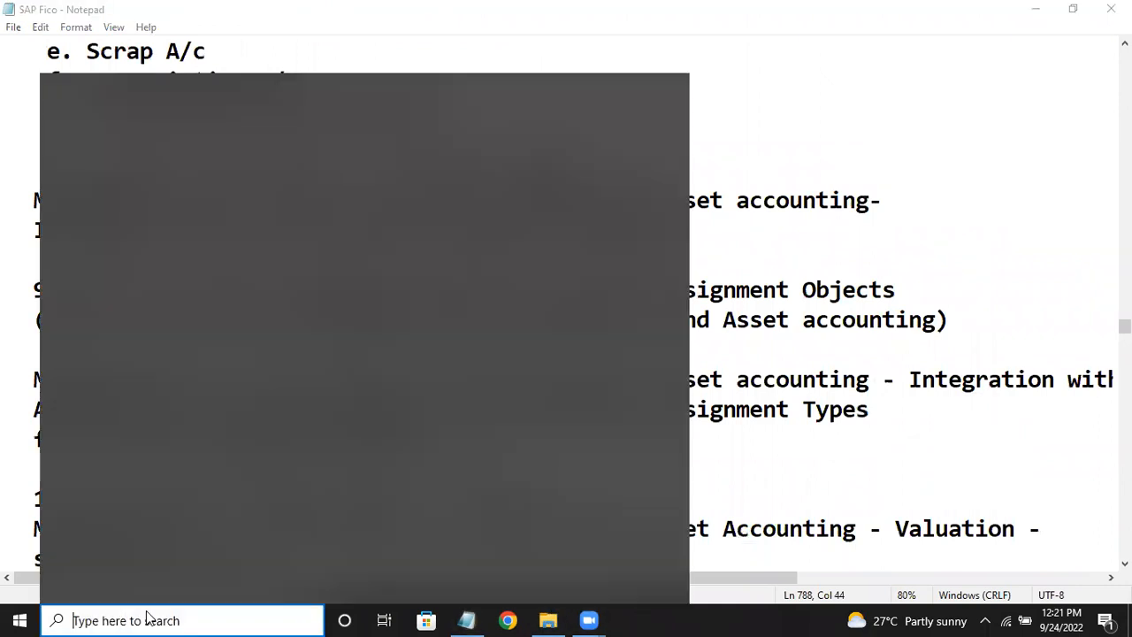
text(sa)
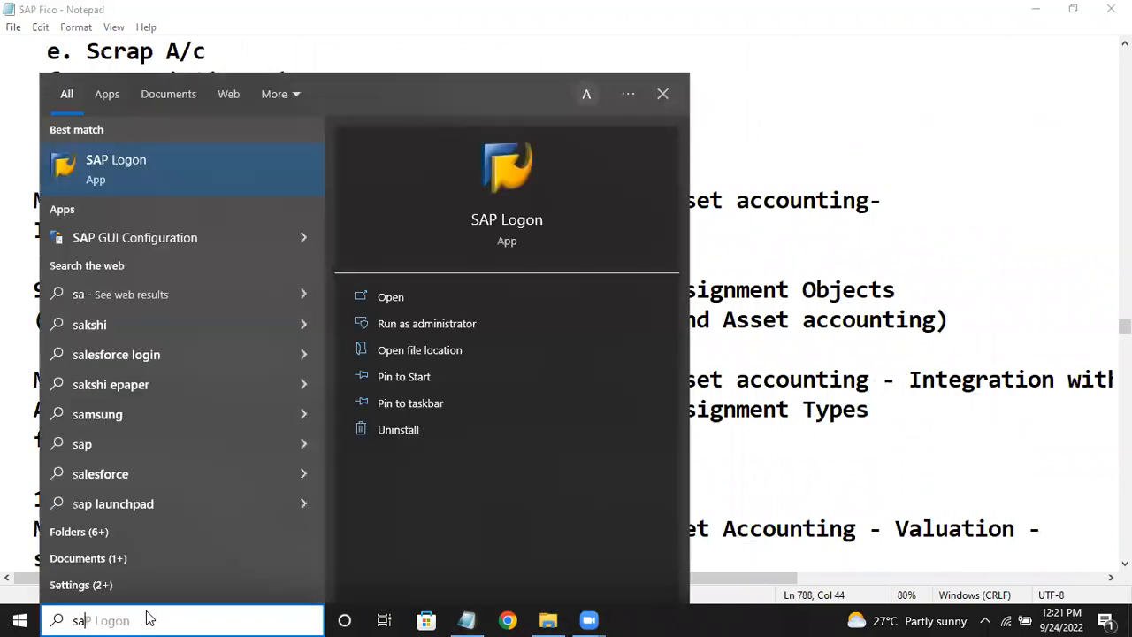
click(242, 188)
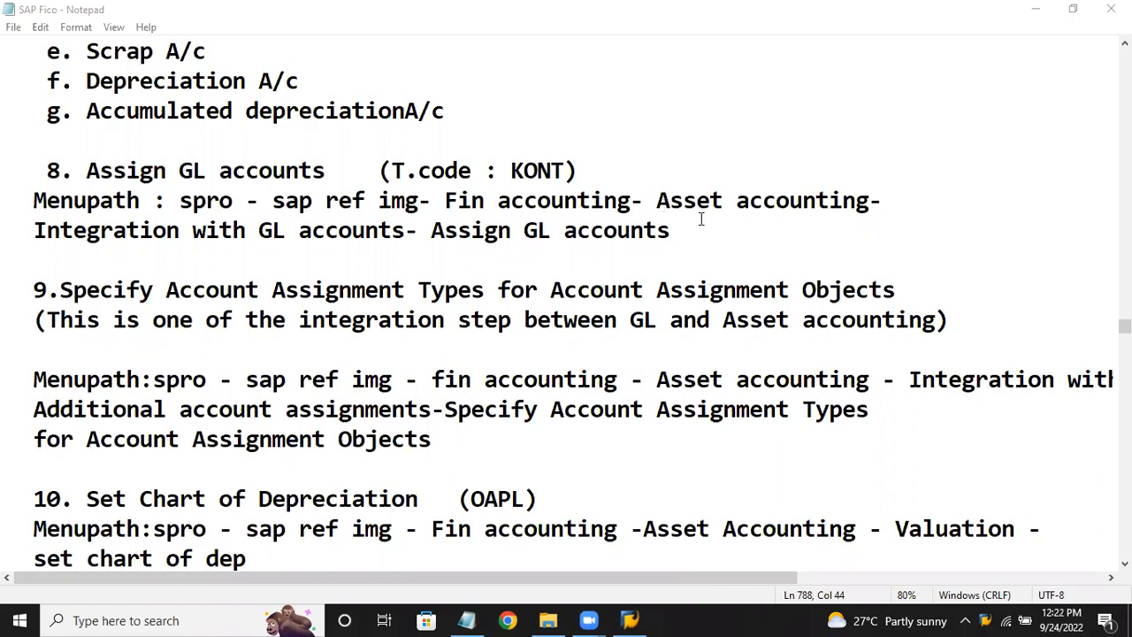
- Bring up SAP Logon and open the logon screen of the connection whose name starts with 183.83
click(646, 469)
click(630, 621)
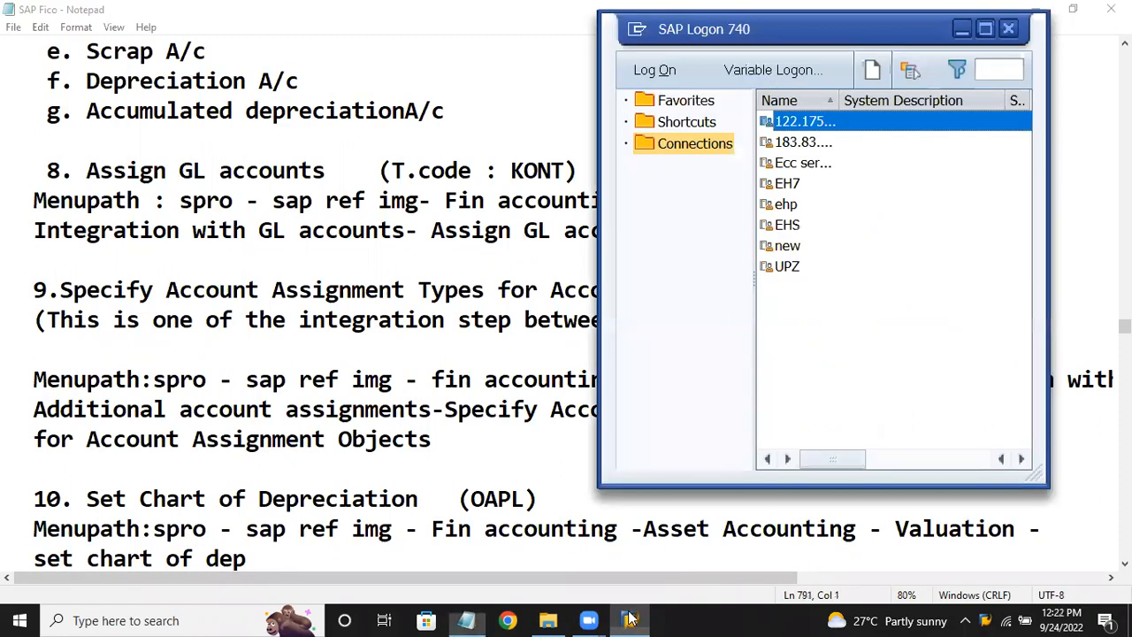
click(792, 144)
click(655, 71)
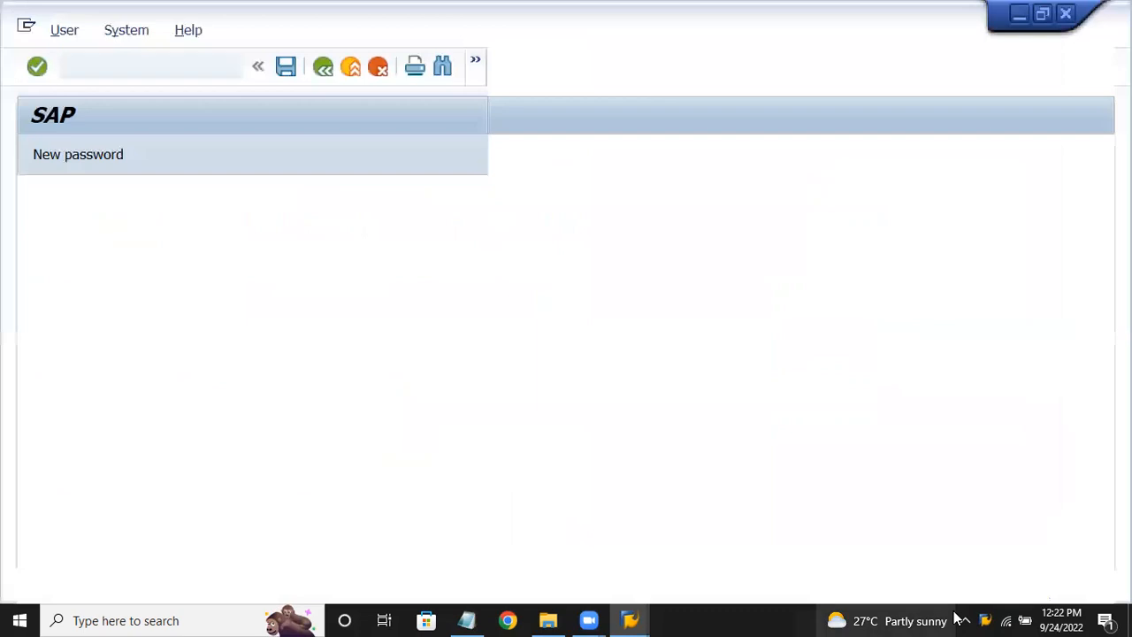
mouse_move(955, 619)
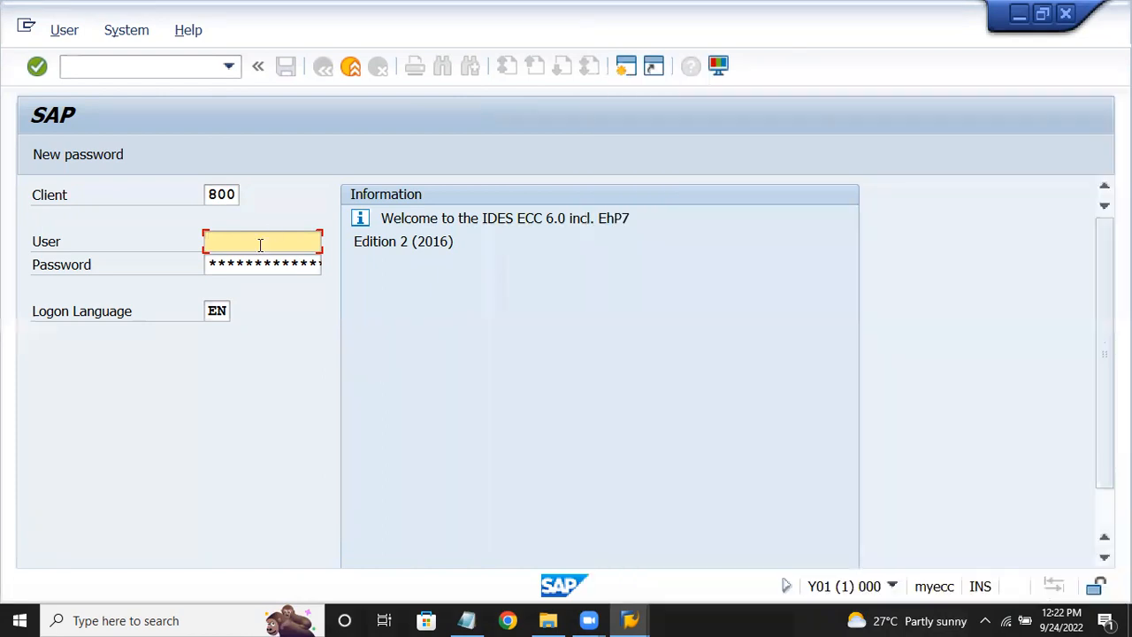
- Log on to client 800 by entering the user name and the account password
click(262, 244)
text(archan)
key(Down)
key(Return)
key(Tab)
text(*)
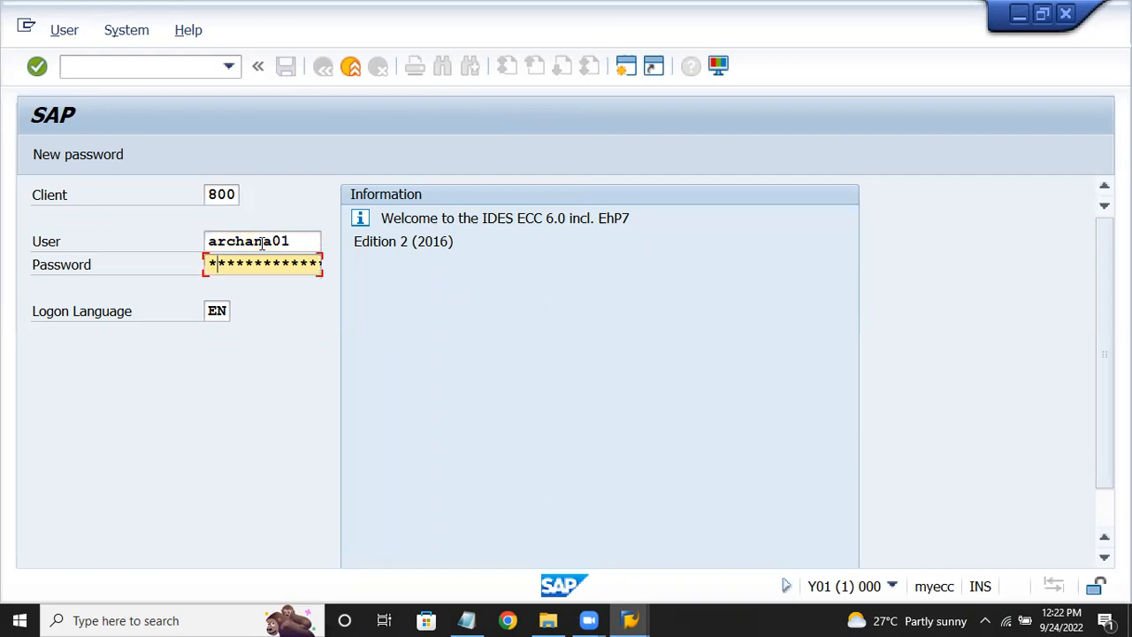
text(*)
key(BackSpace)
key(BackSpace)
text(********)
key(Return)
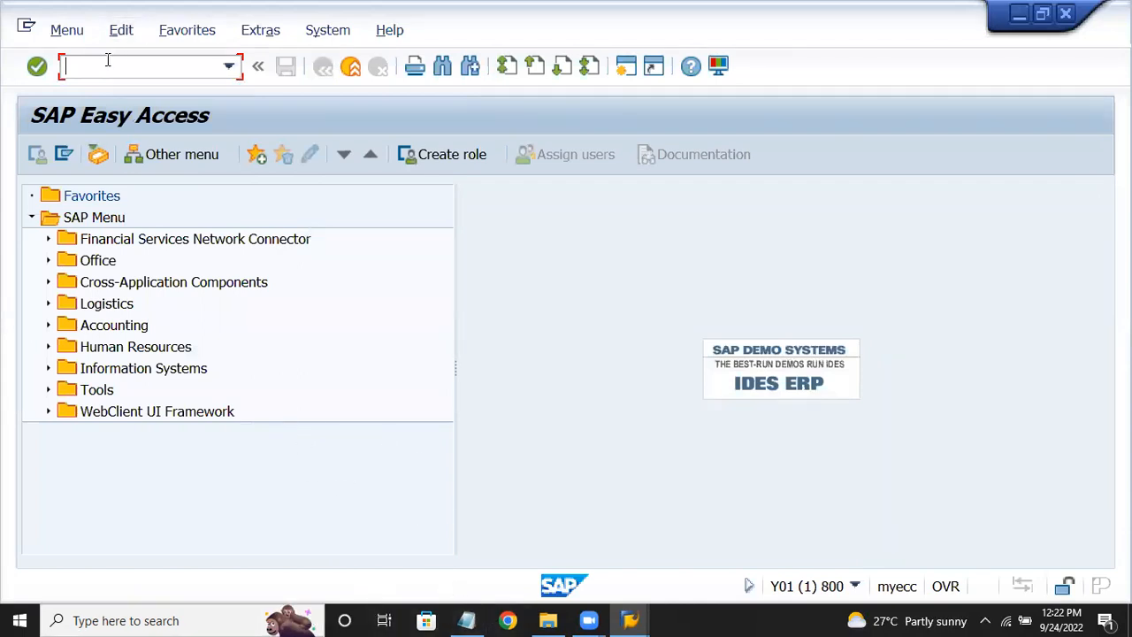
- Run transaction spro and display the SAP Reference IMG
text(spro)
key(Return)
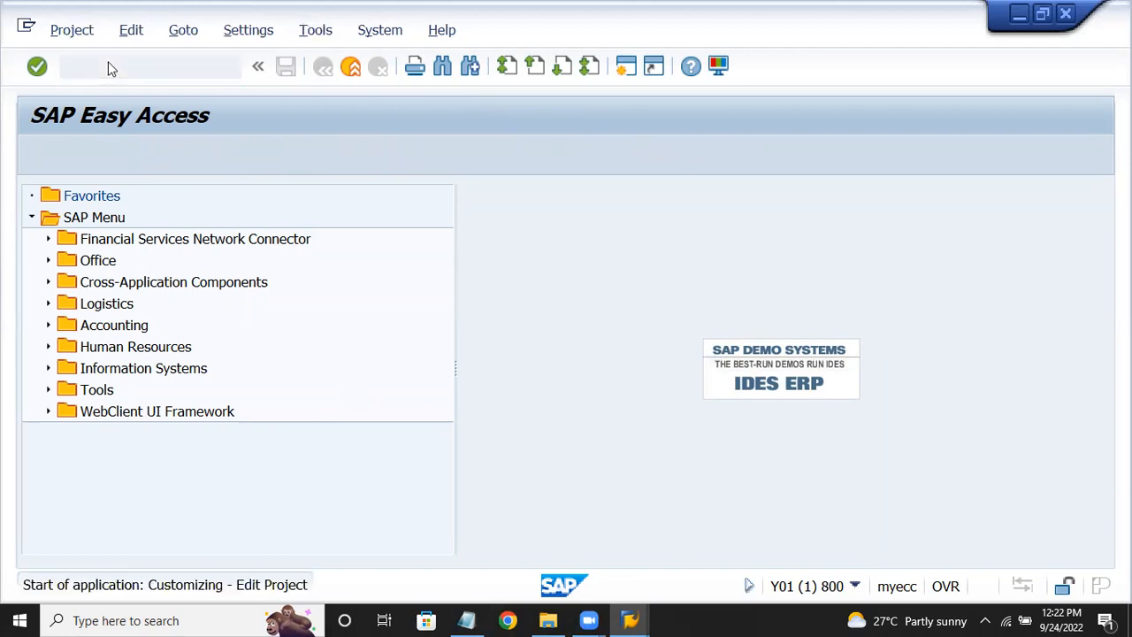
click(118, 158)
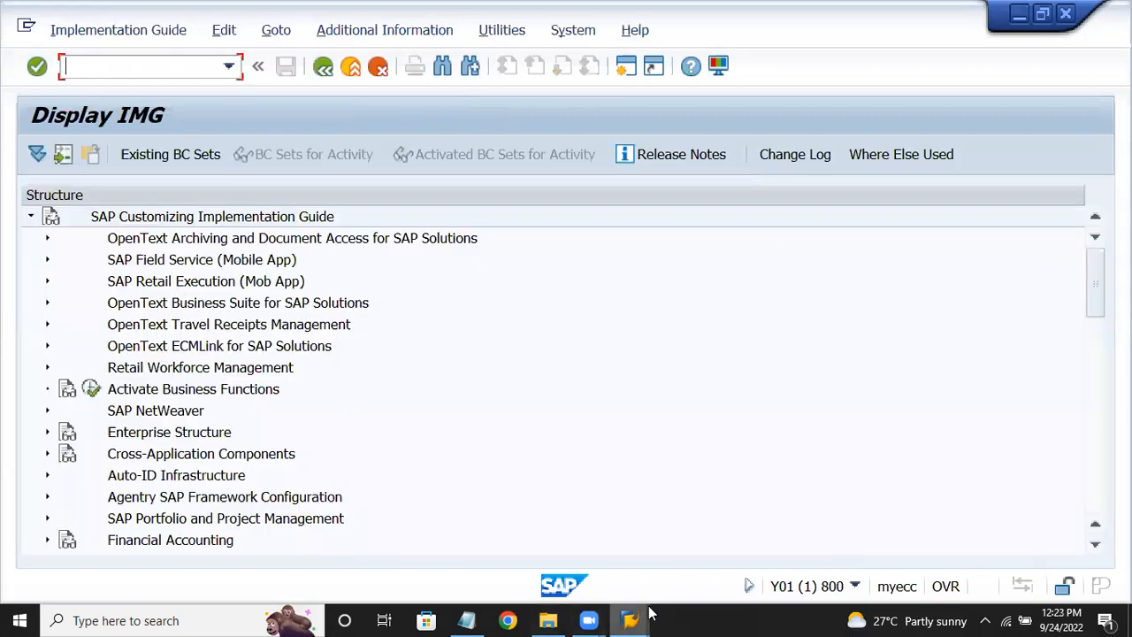
- Expand the Financial Accounting node in the implementation guide structure
click(184, 432)
scroll(187, 423, down, 1)
click(191, 397)
scroll(202, 424, down, 1)
click(202, 434)
scroll(222, 425, down, 1)
double_click(670, 376)
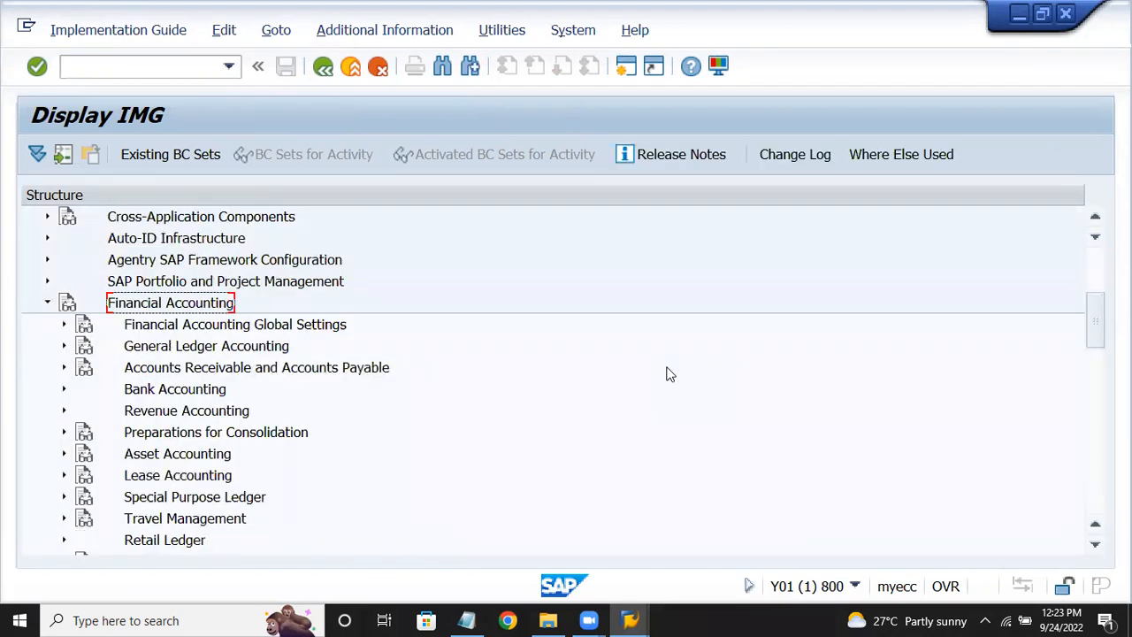
key(Down)
double_click(670, 374)
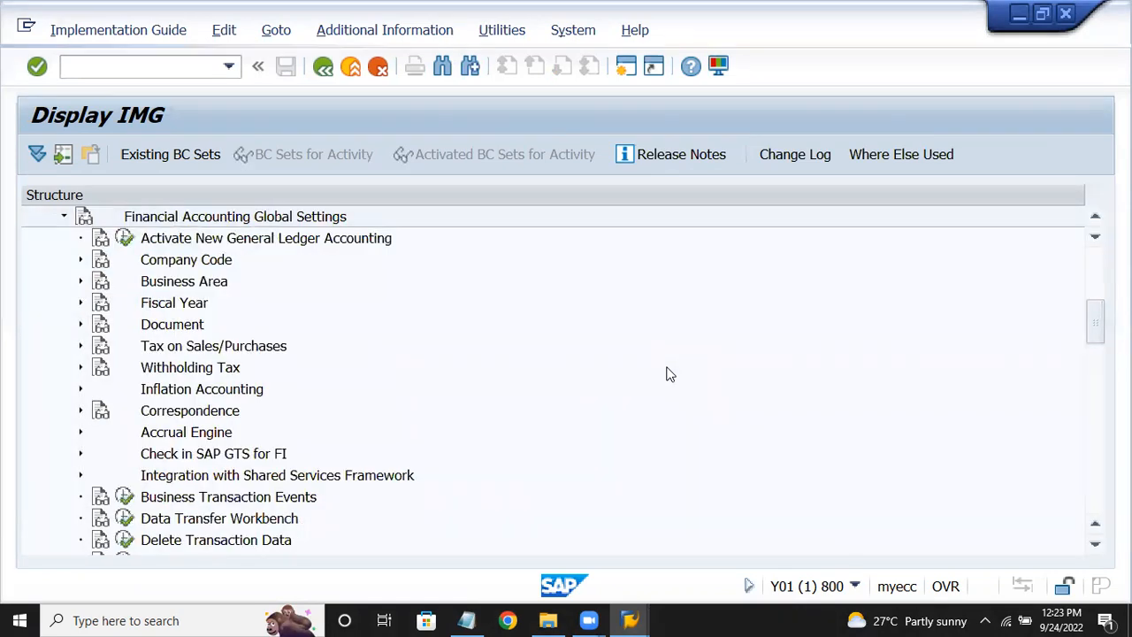
key(Down)
key(Down)
key(Down)
key(Down)
key(Down)
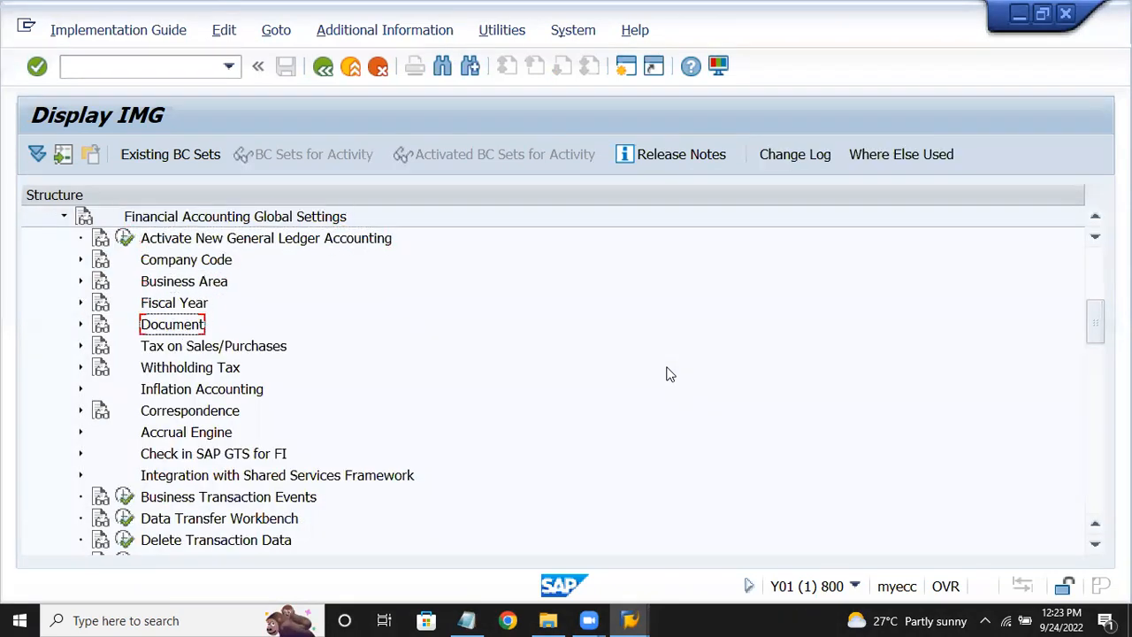
key(Up)
key(Up)
key(Up)
key(Up)
key(Up)
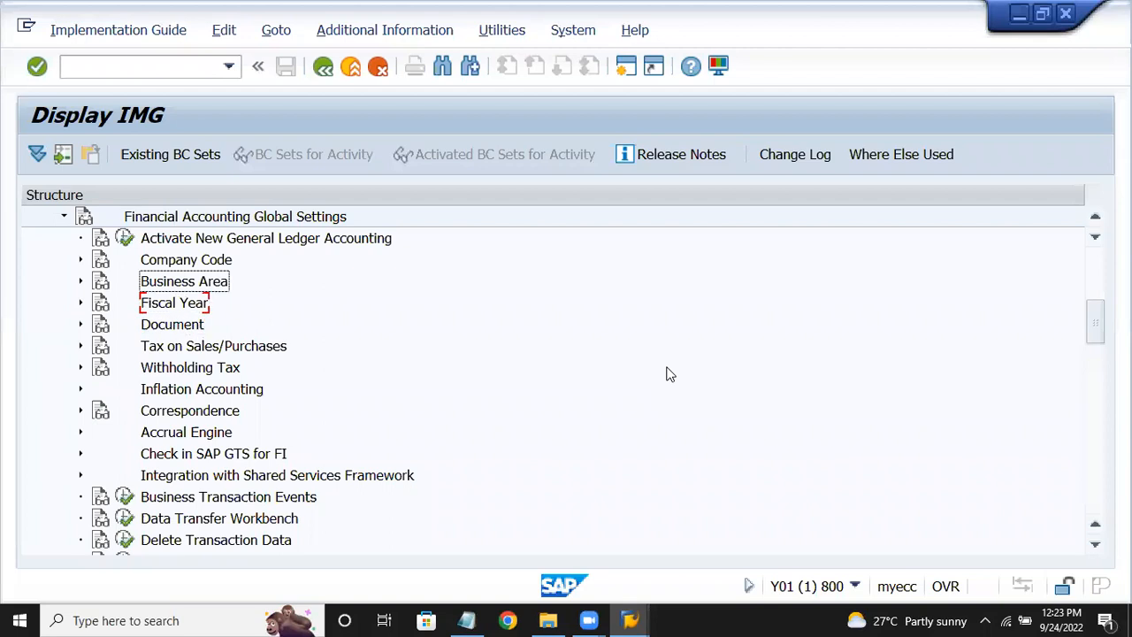
key(Down)
key(Down)
key(Down)
key(Down)
key(Down)
key(Down)
key(Up)
key(Up)
key(Up)
key(Up)
key(Up)
key(Up)
key(Left)
- Expand Asset Accounting under Financial Accounting and its Integration with General Ledger Accounting node
key(Down)
key(Down)
key(Down)
key(Down)
key(Down)
key(Down)
key(Right)
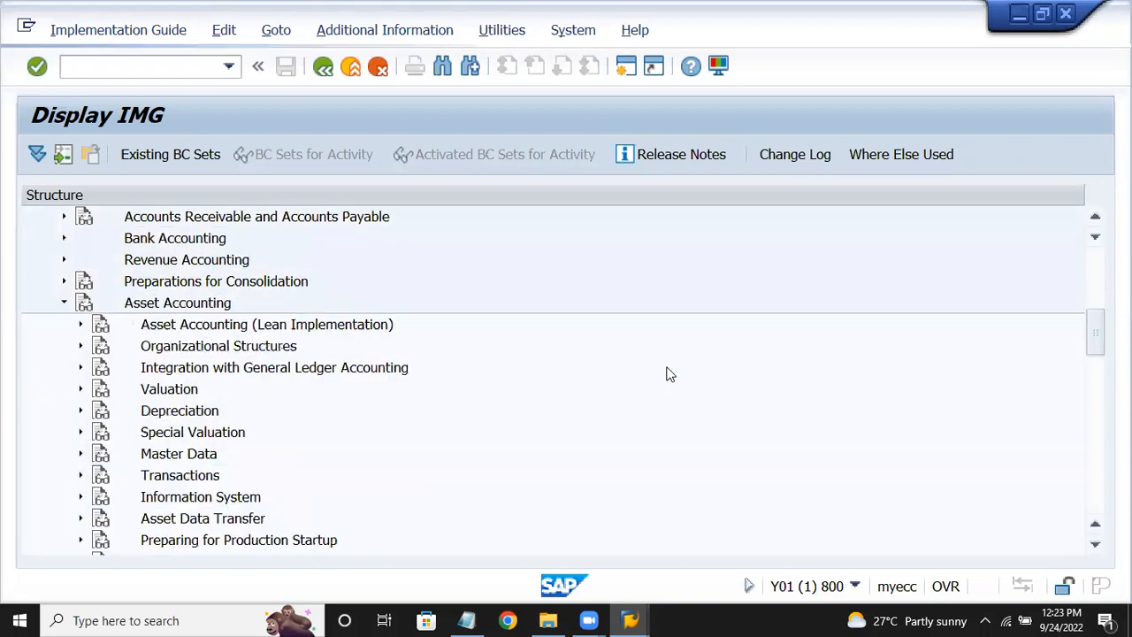
key(Down)
key(Down)
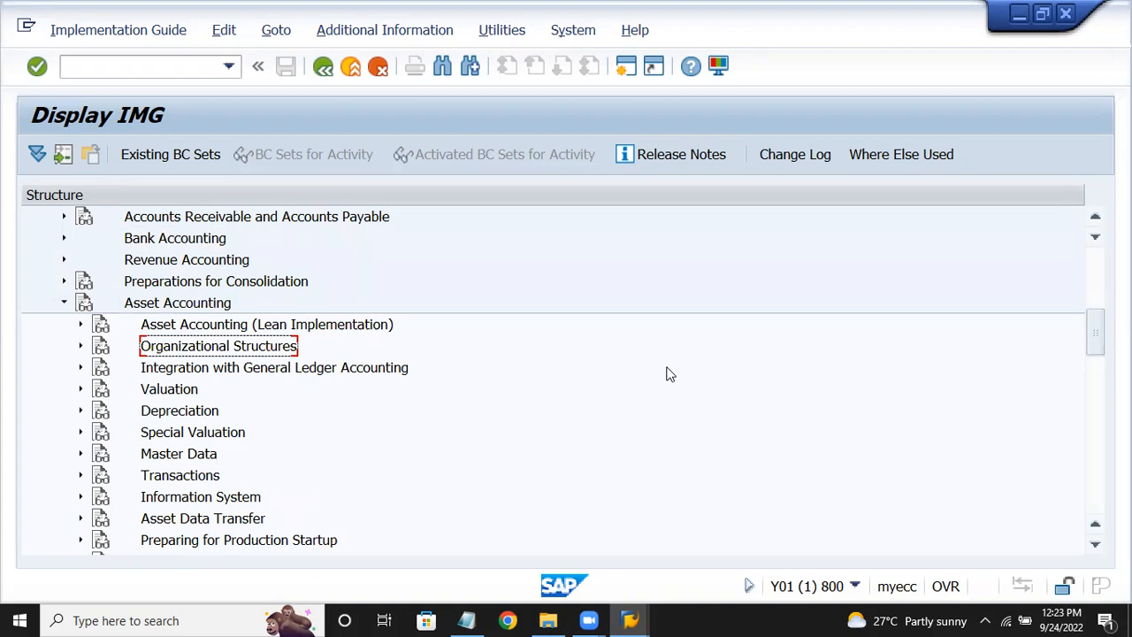
key(Down)
key(Right)
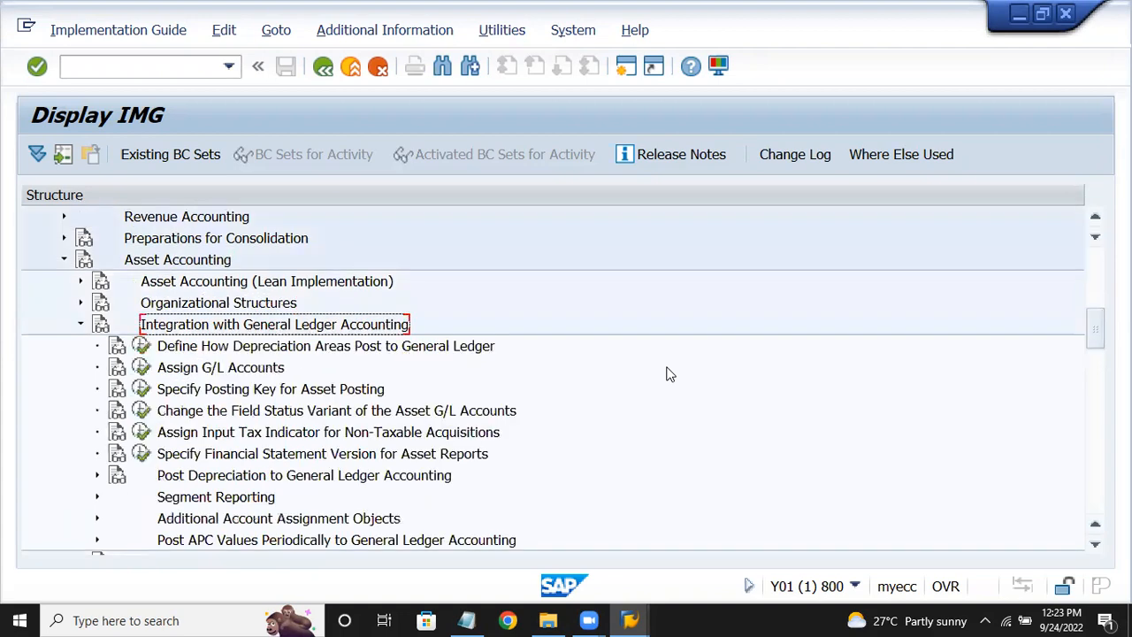
- Execute the Assign G/L Accounts activity and choose chart of depreciation EV15
key(Down)
key(Down)
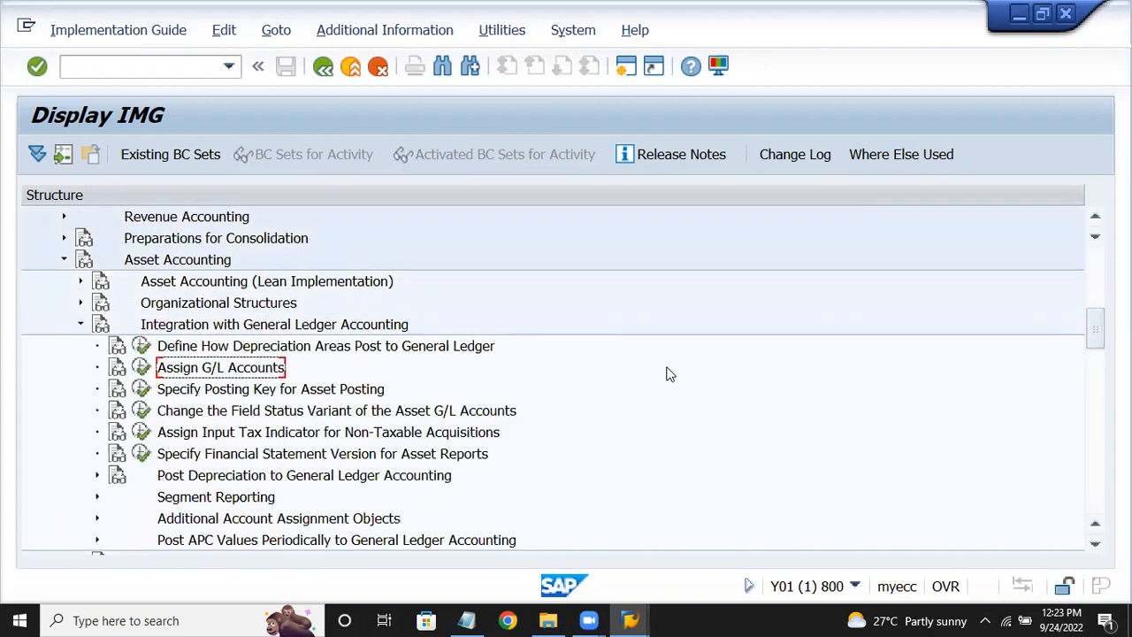
click(142, 367)
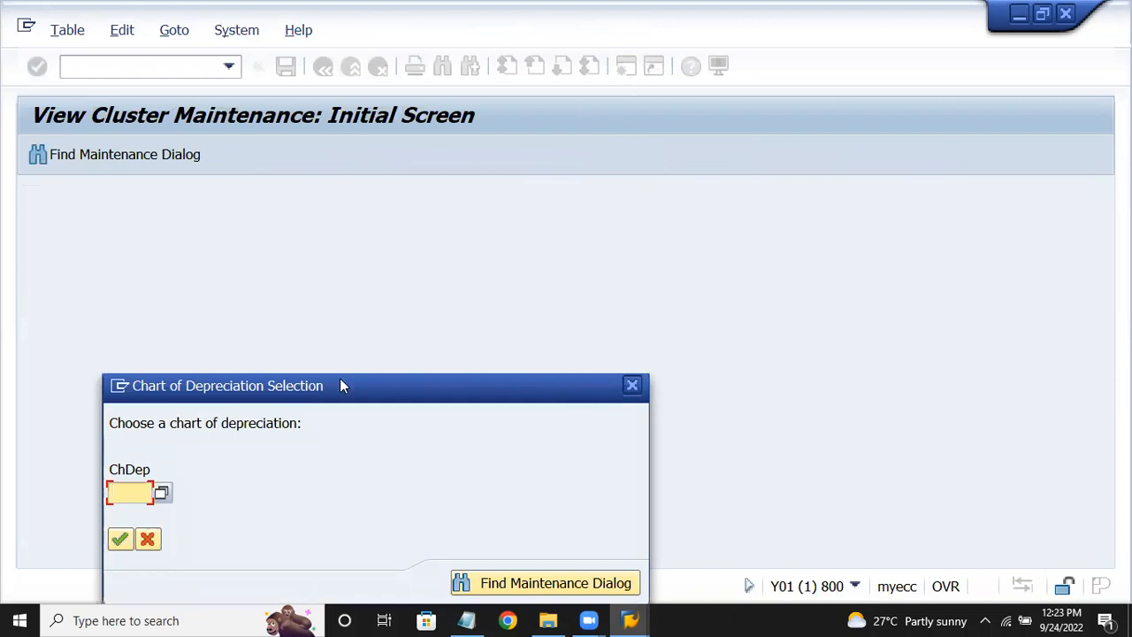
drag(342, 384, 486, 221)
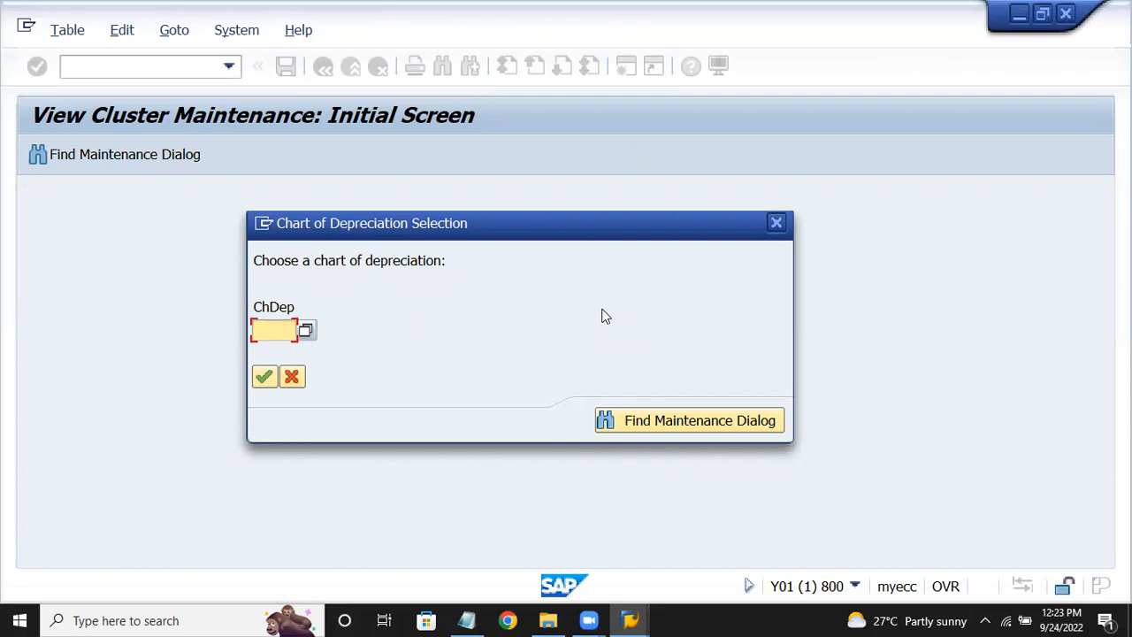
text(eb)
key(BackSpace)
text(v15)
key(Return)
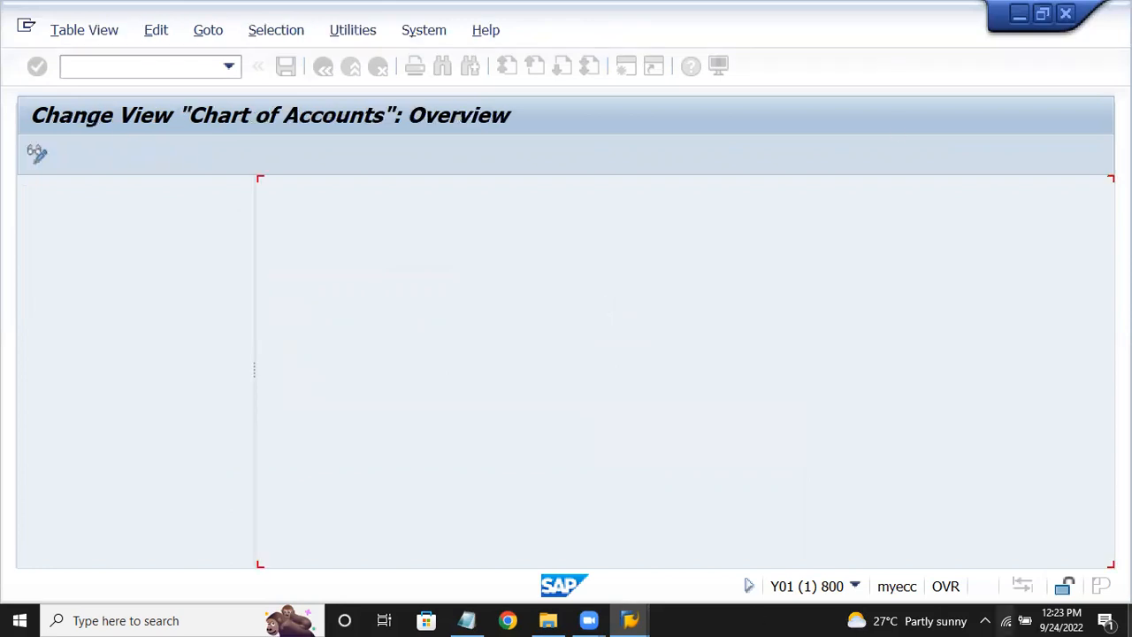
- Open Account Determination for chart of accounts ECOA and position the list at entries starting with "fur"
click(269, 286)
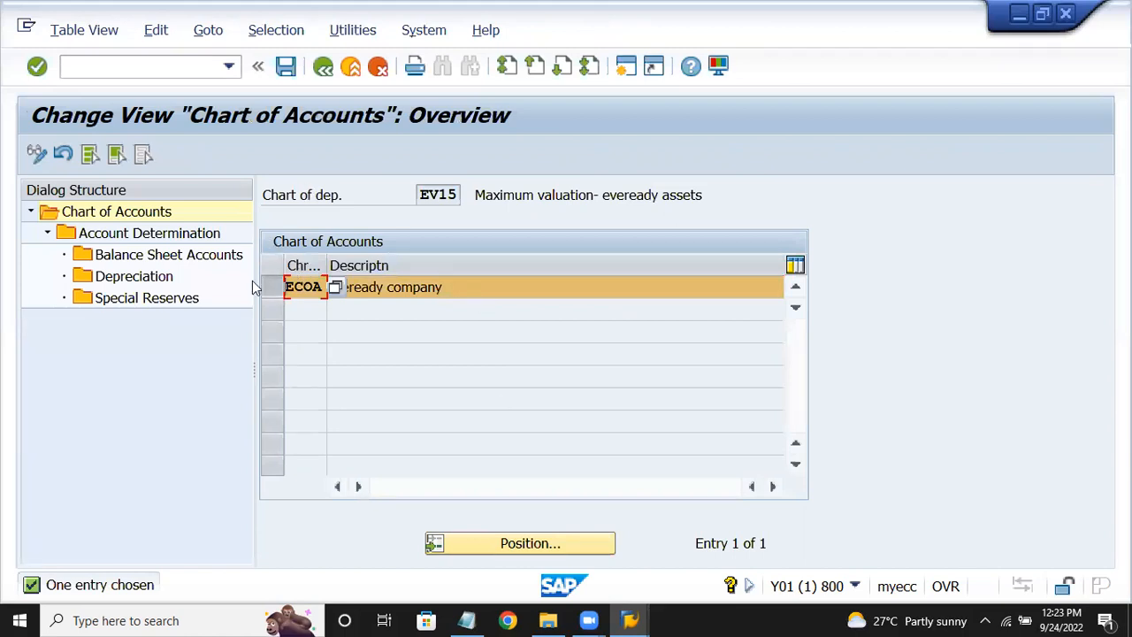
double_click(139, 238)
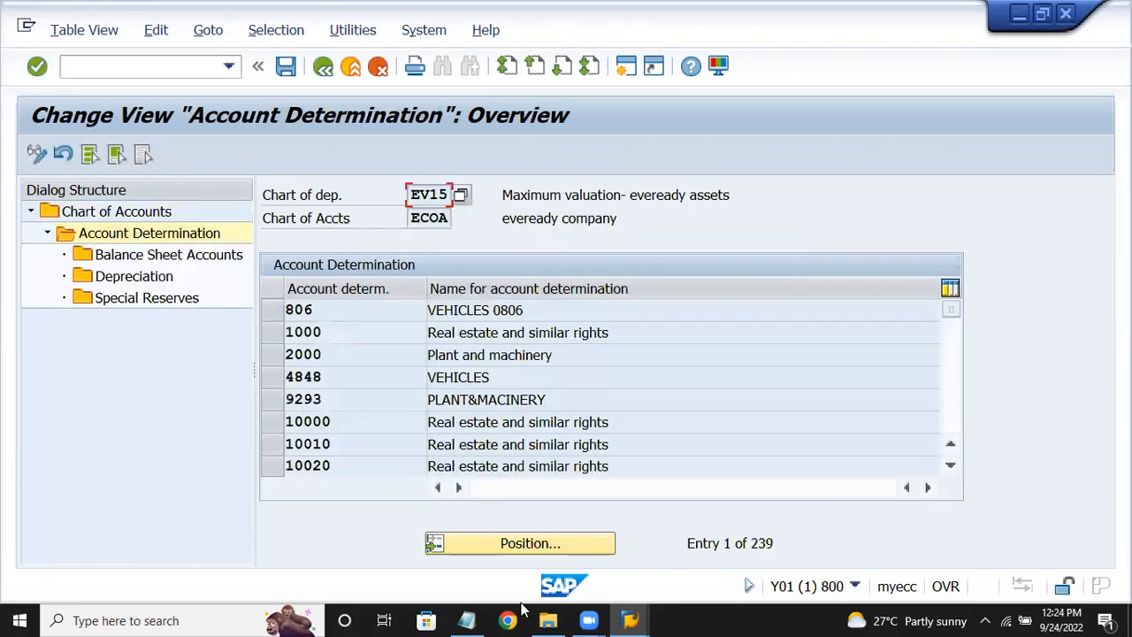
click(513, 547)
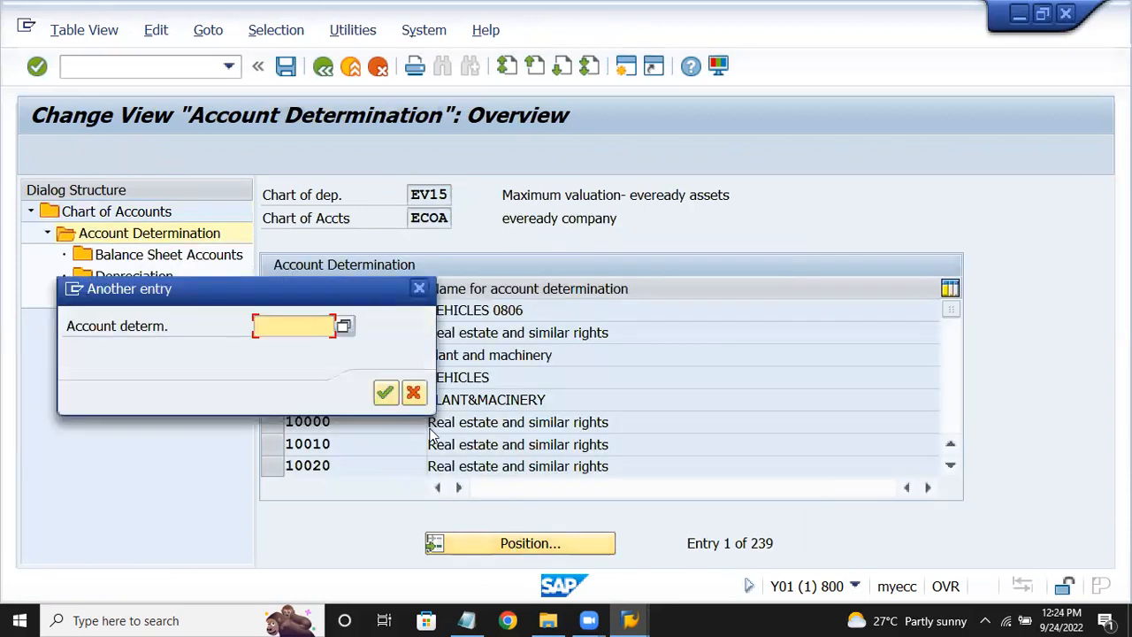
text(ev)
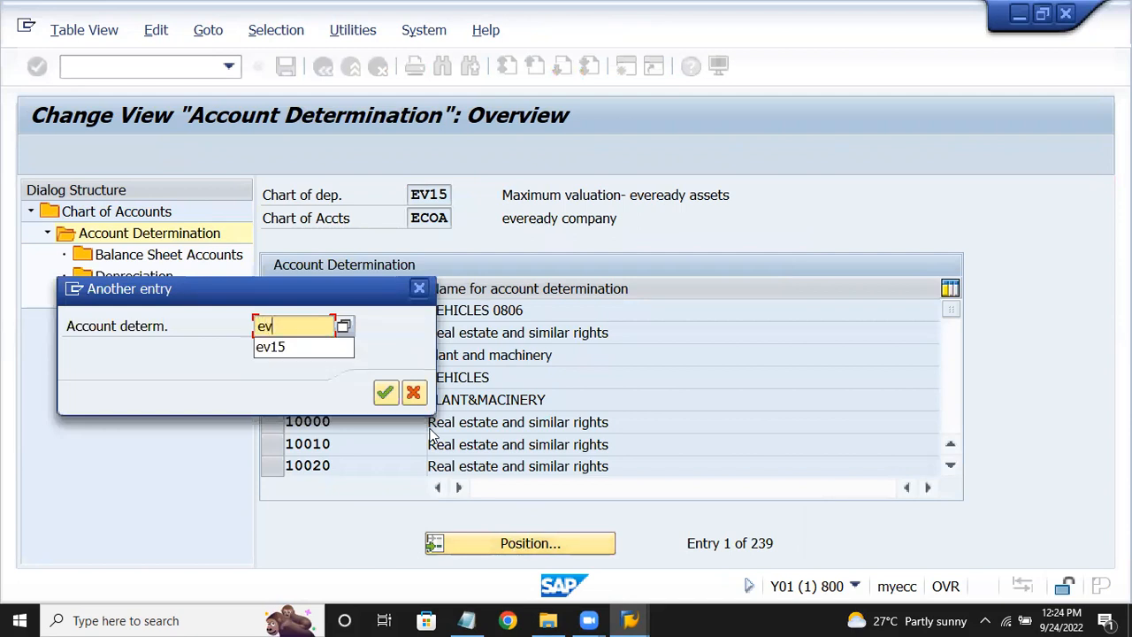
key(BackSpace)
key(BackSpace)
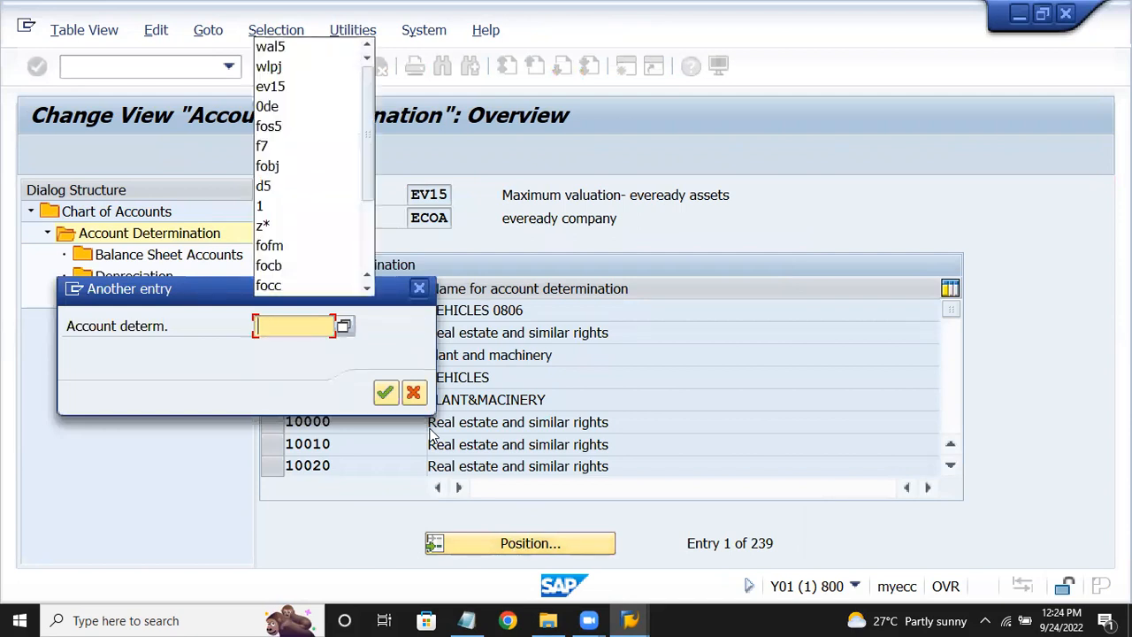
text(fur)
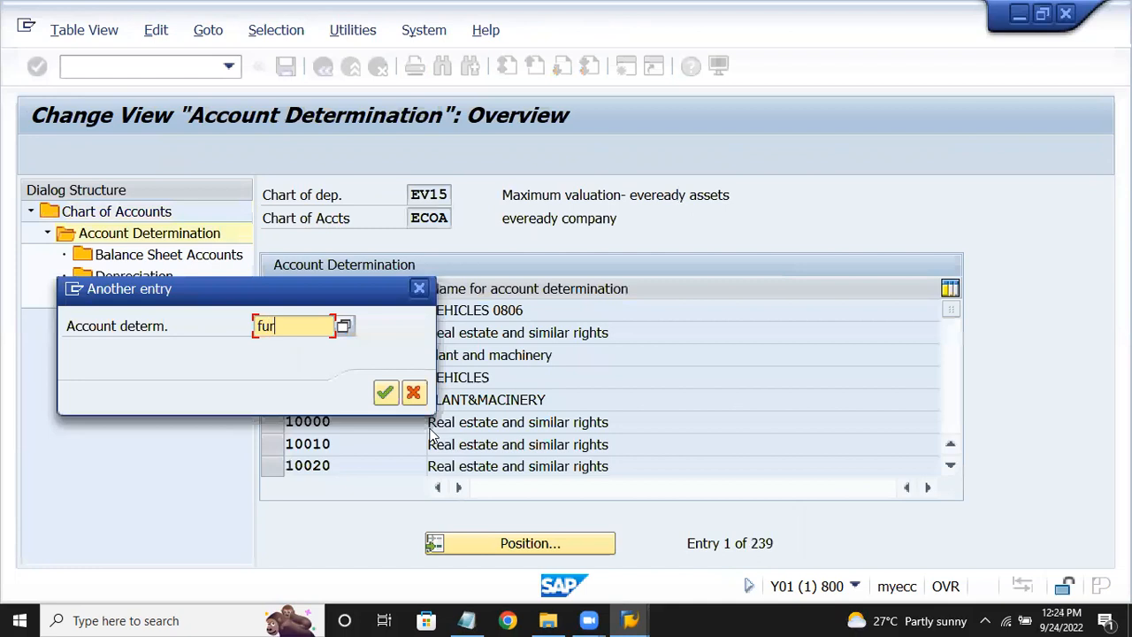
key(Return)
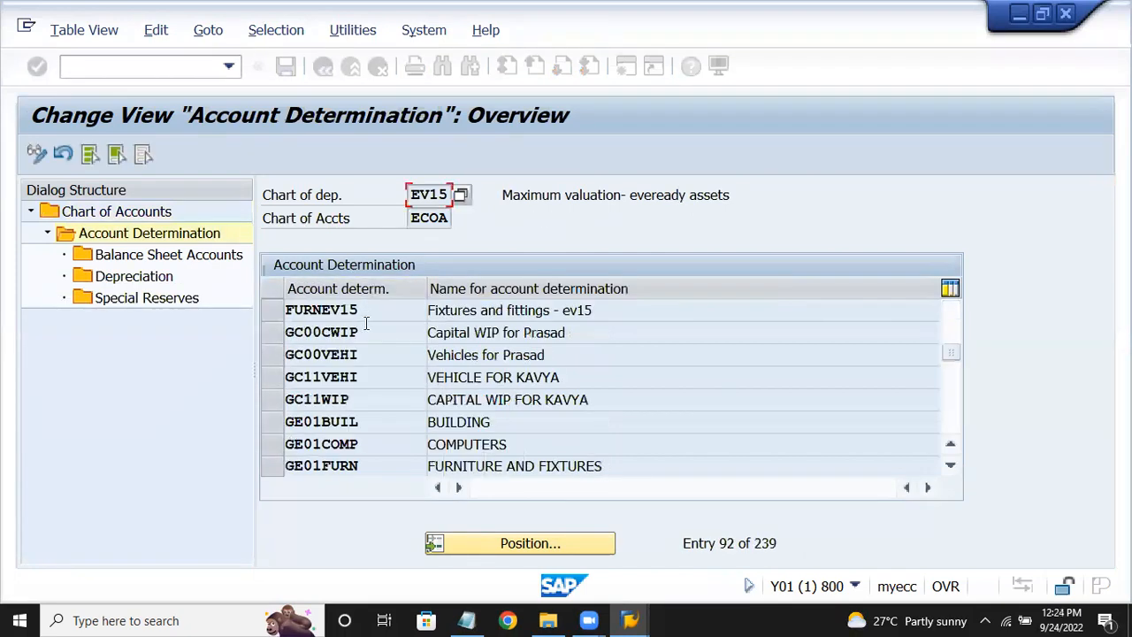
- Select account determination FURNEV15 and open its Balance Sheet Accounts details
click(372, 320)
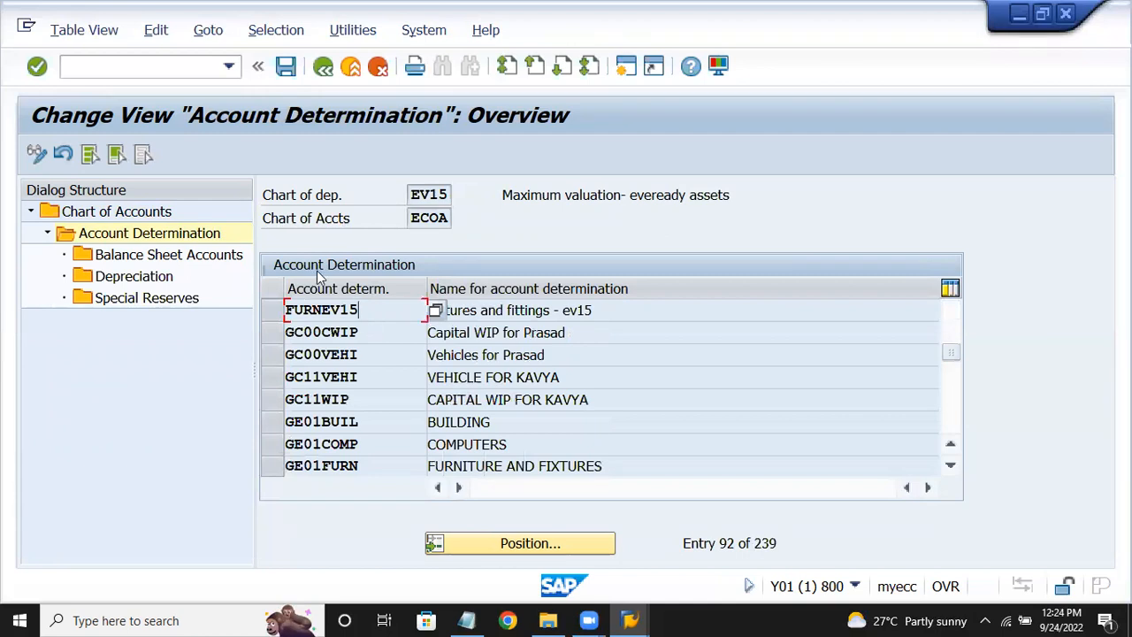
click(275, 311)
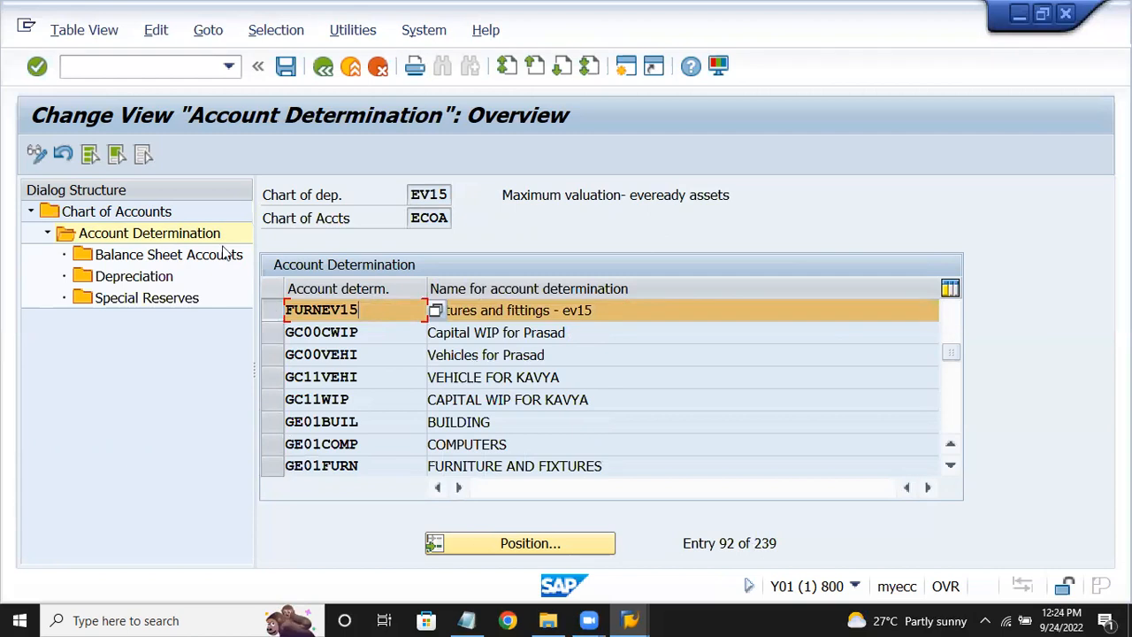
click(199, 256)
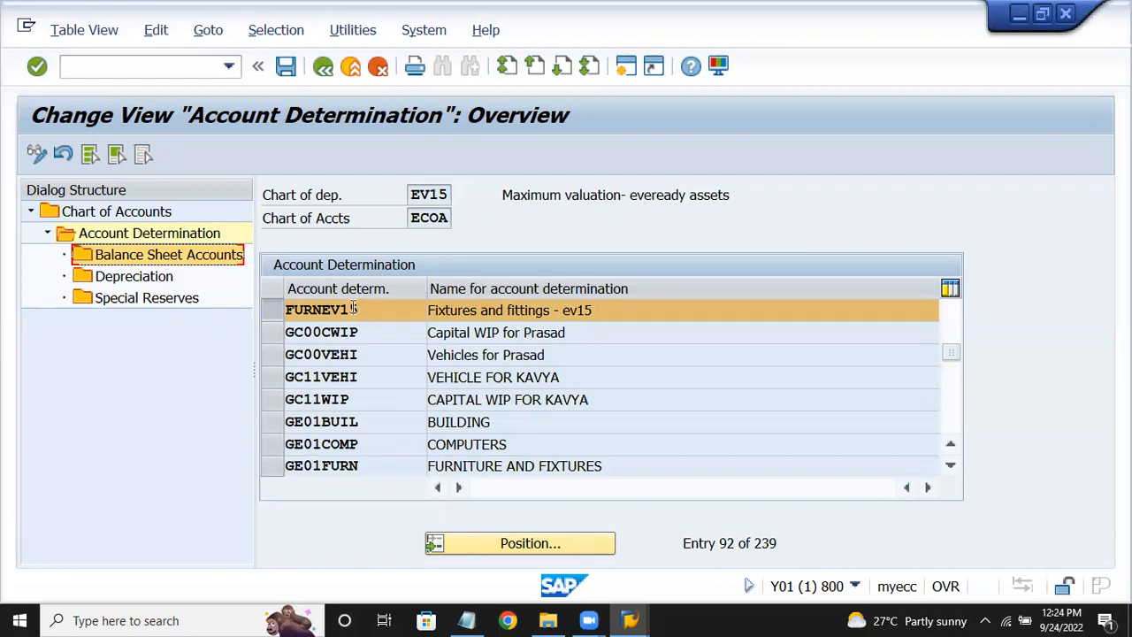
click(157, 258)
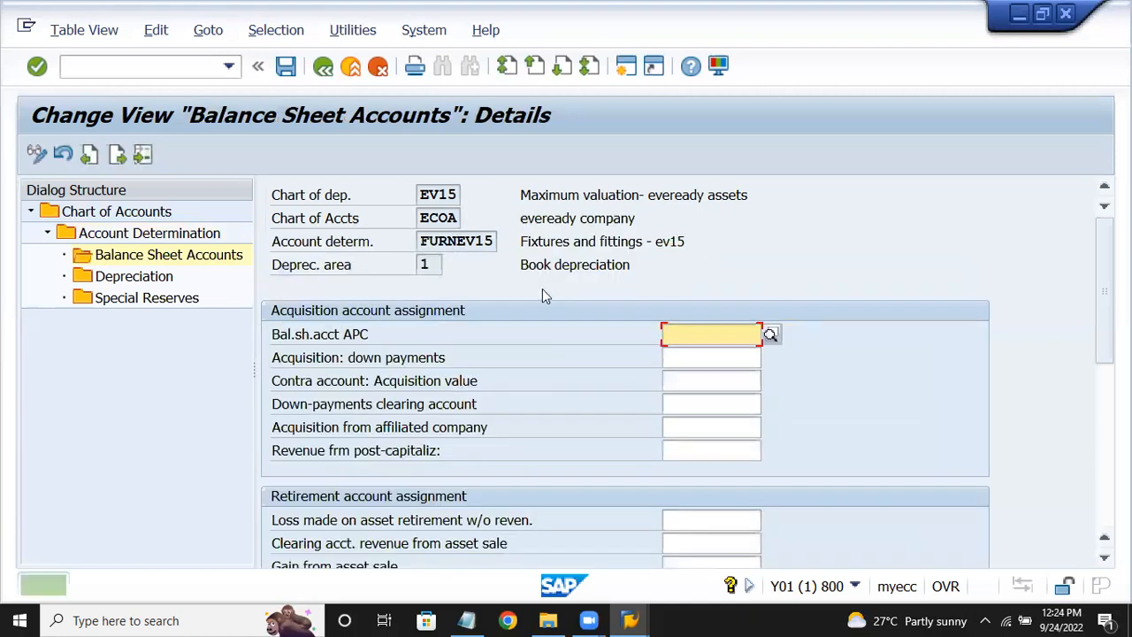
- Assign G/L account 200040 (Furniture A/c) as the balance sheet account for APC in the acquisition account assignment
click(702, 358)
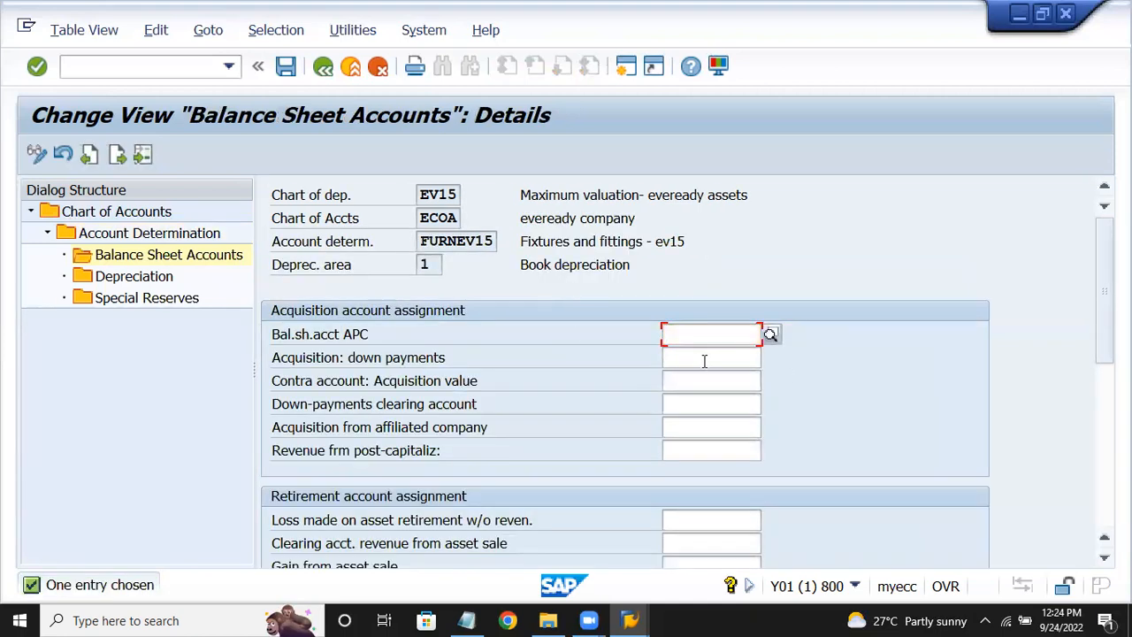
click(703, 336)
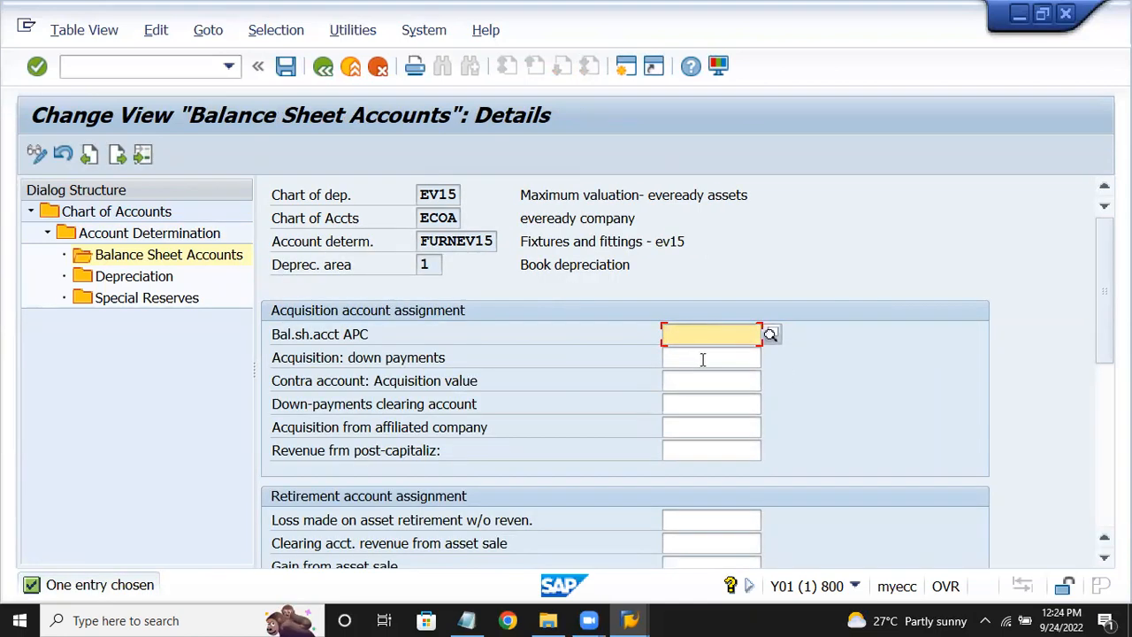
click(770, 338)
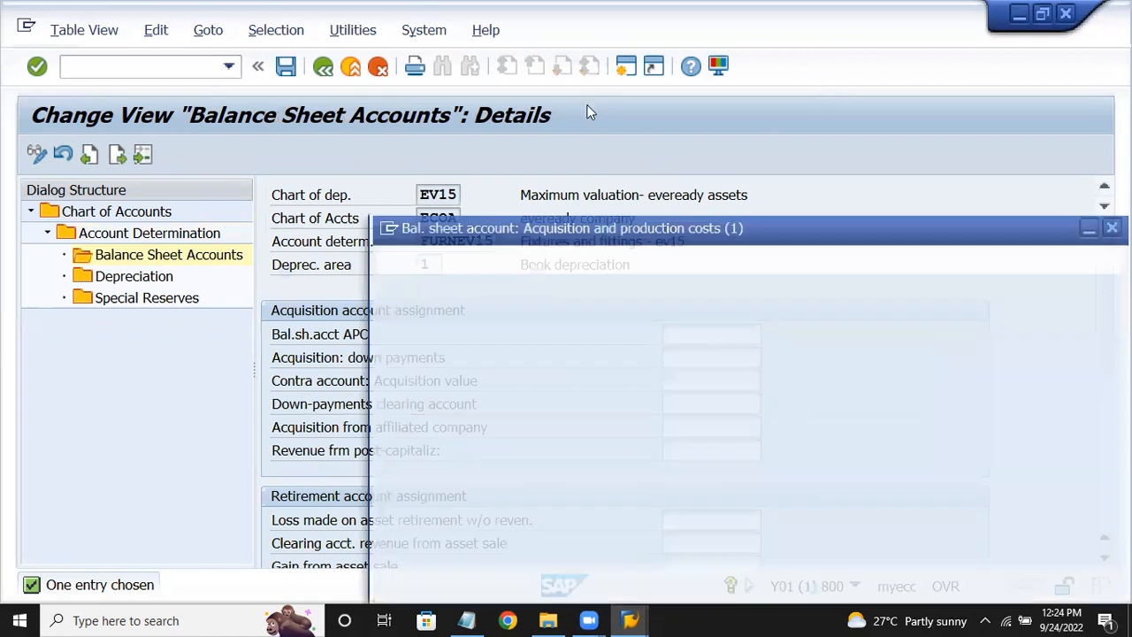
drag(591, 230, 434, 130)
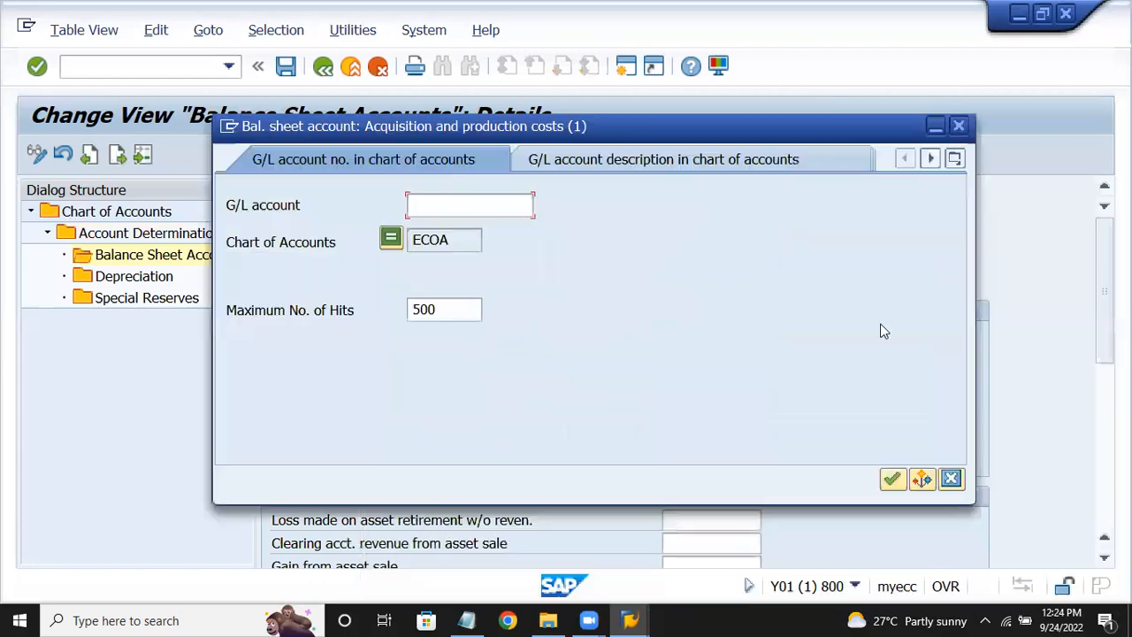
click(894, 479)
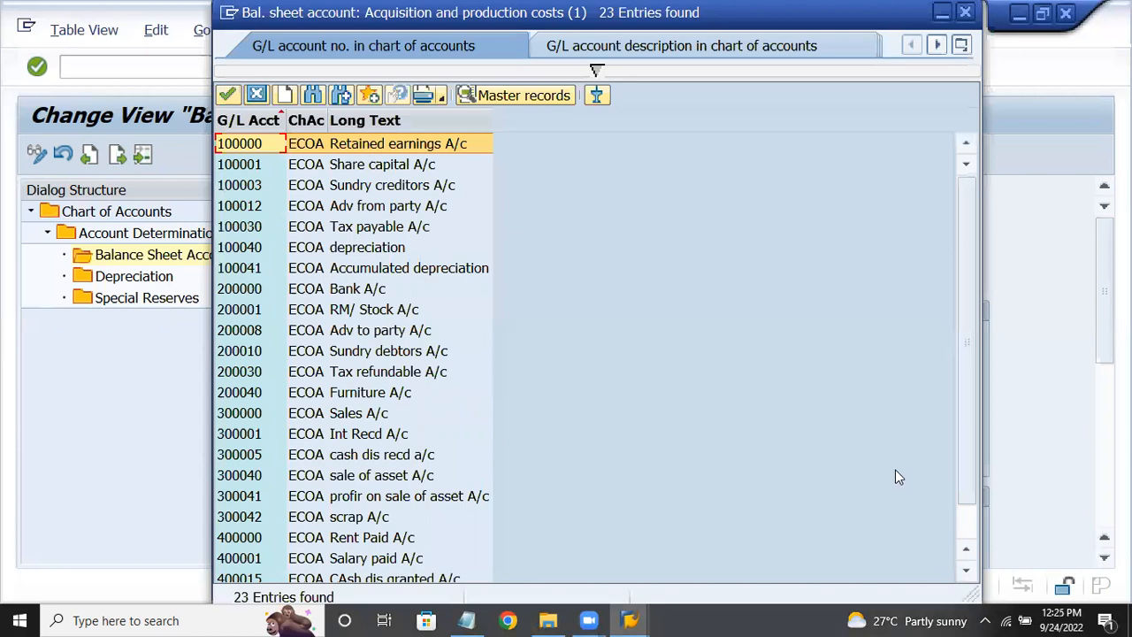
click(386, 333)
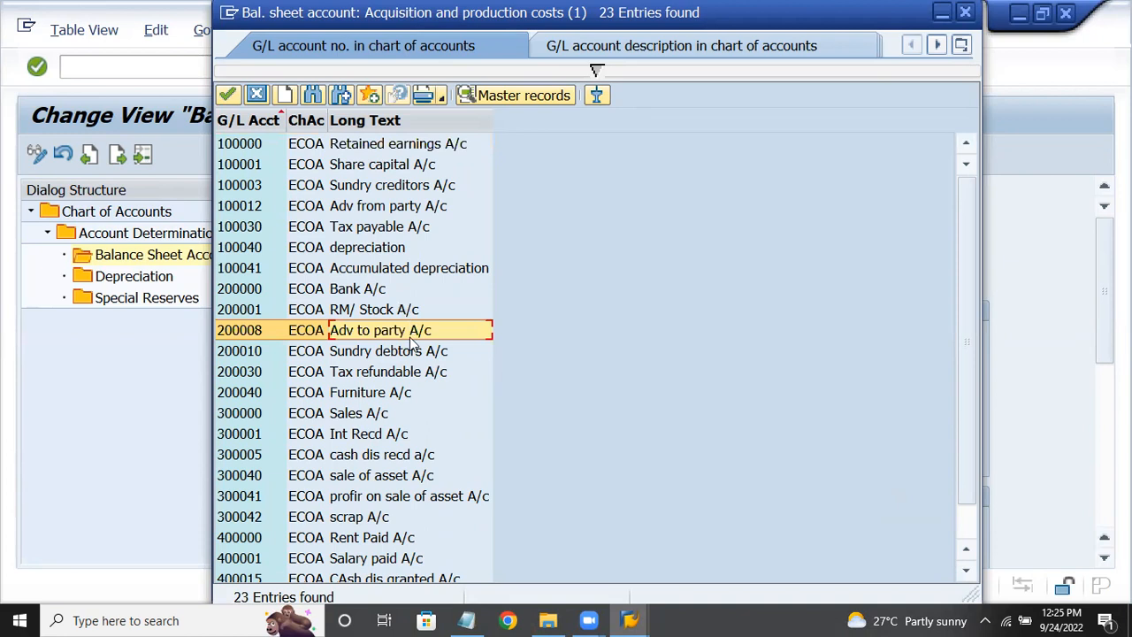
double_click(372, 392)
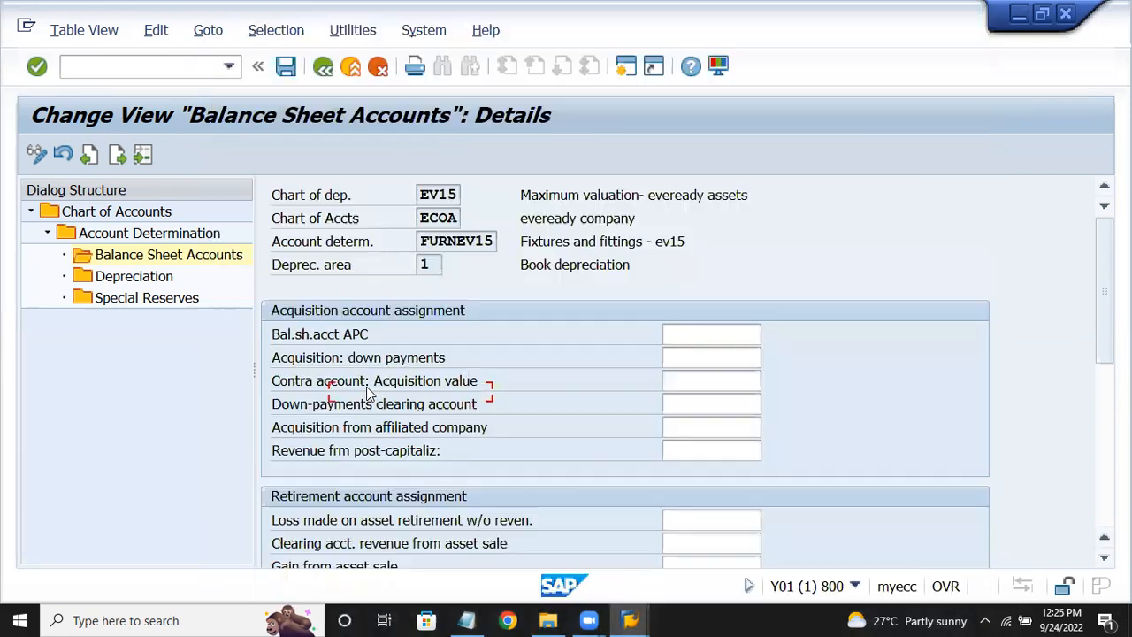
- Assign G/L account 300042 (scrap A/c) to the loss made on asset retirement without revenue
scroll(695, 469, down, 1)
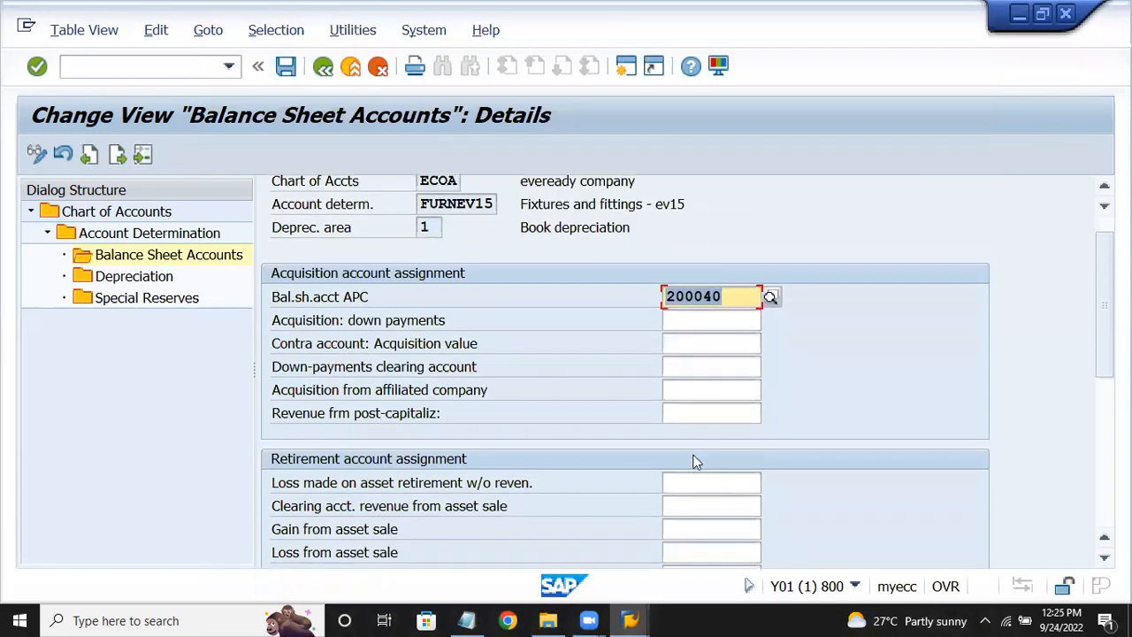
click(678, 505)
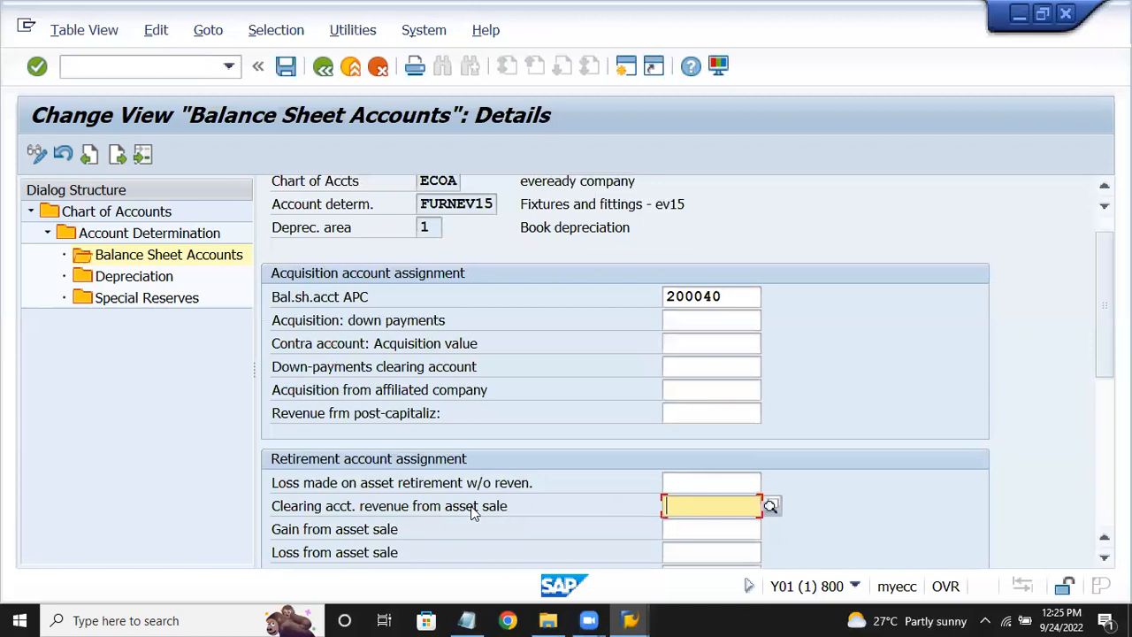
click(728, 484)
key(F4)
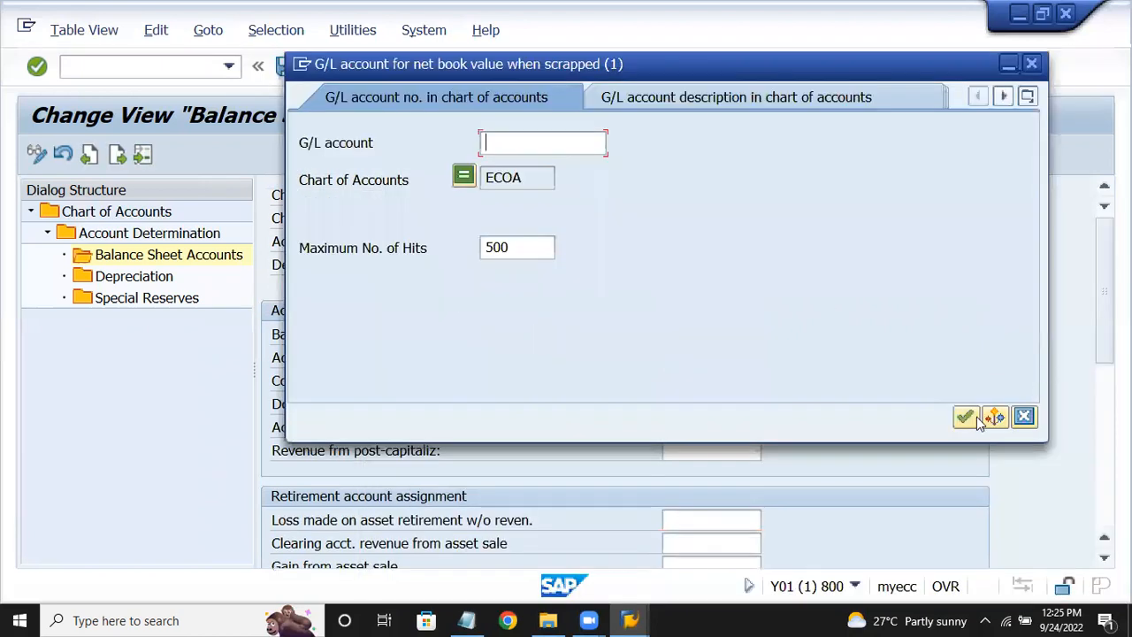
click(974, 417)
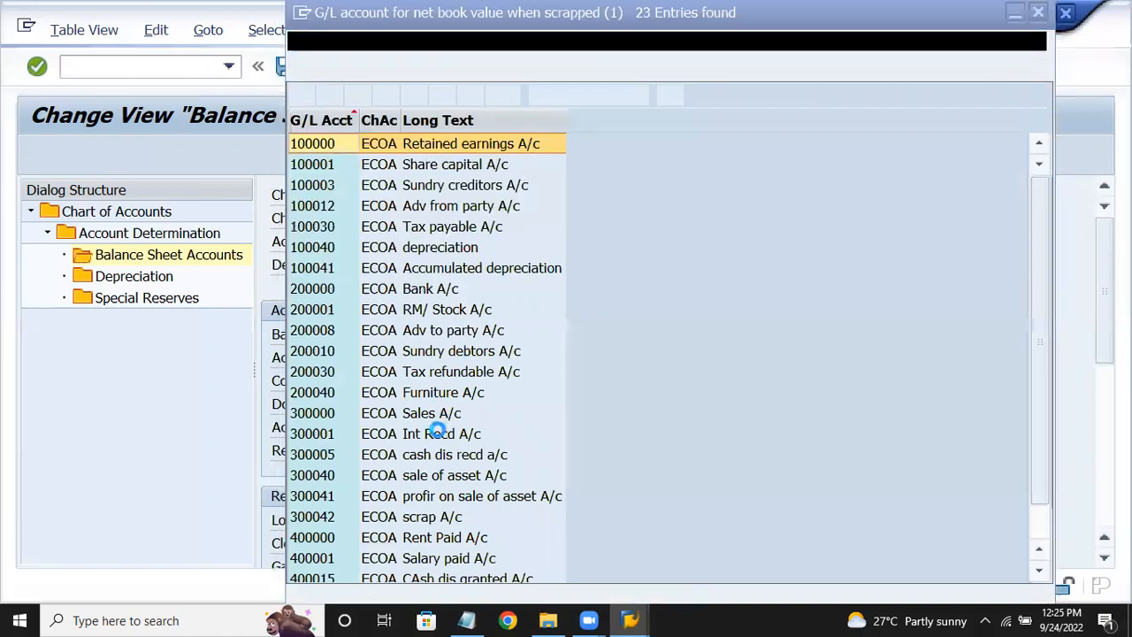
scroll(470, 325, down, 1)
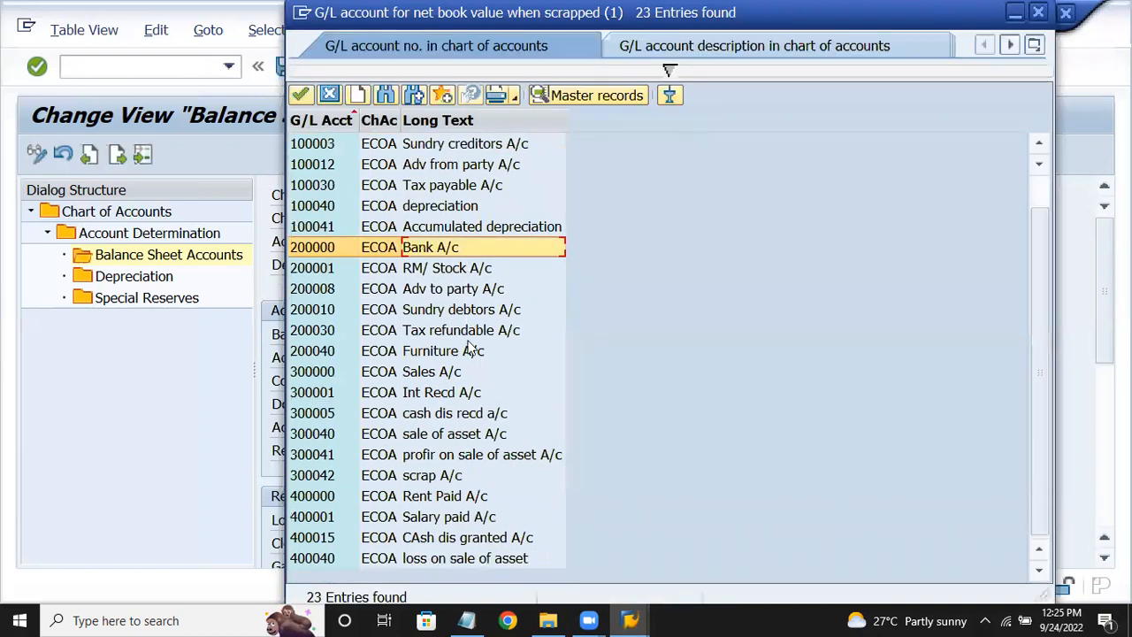
double_click(467, 477)
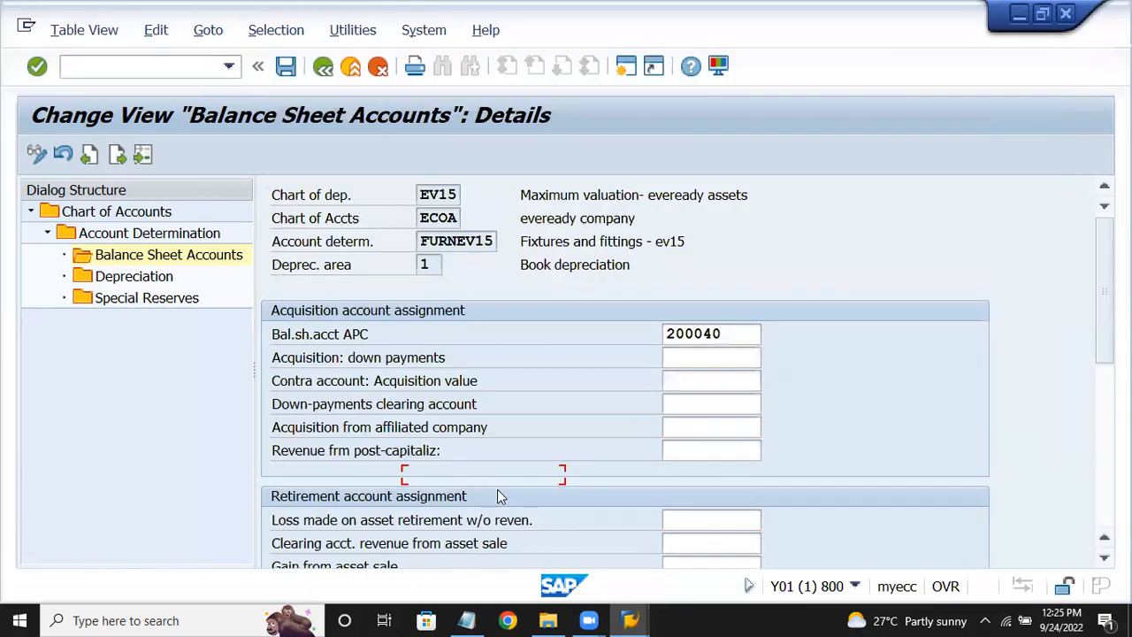
- Assign G/L account 300040 (sale of asset A/c) as the clearing account for revenue from asset sale
click(1104, 559)
click(1104, 560)
click(1104, 560)
click(1105, 560)
click(1104, 560)
click(1104, 560)
click(1104, 560)
click(1105, 560)
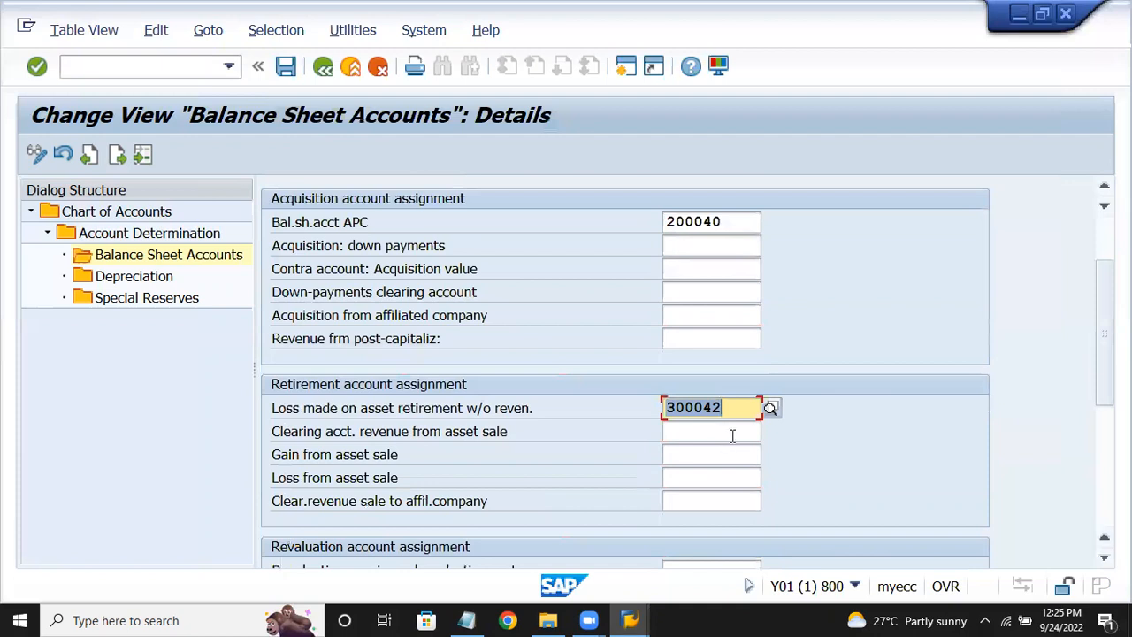
click(730, 434)
click(773, 433)
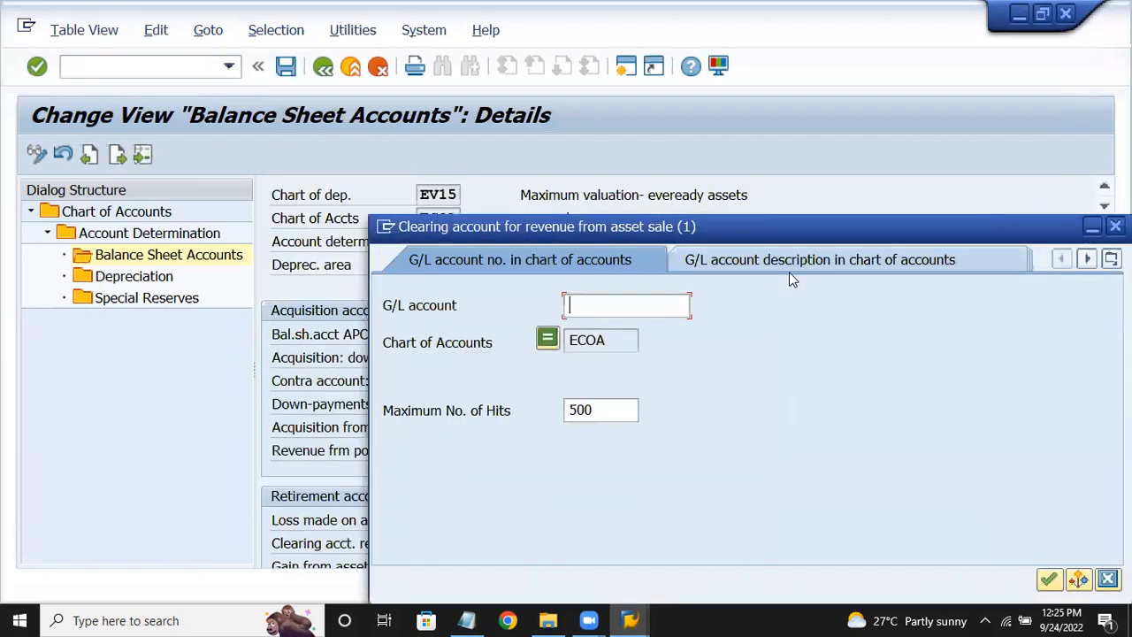
key(Return)
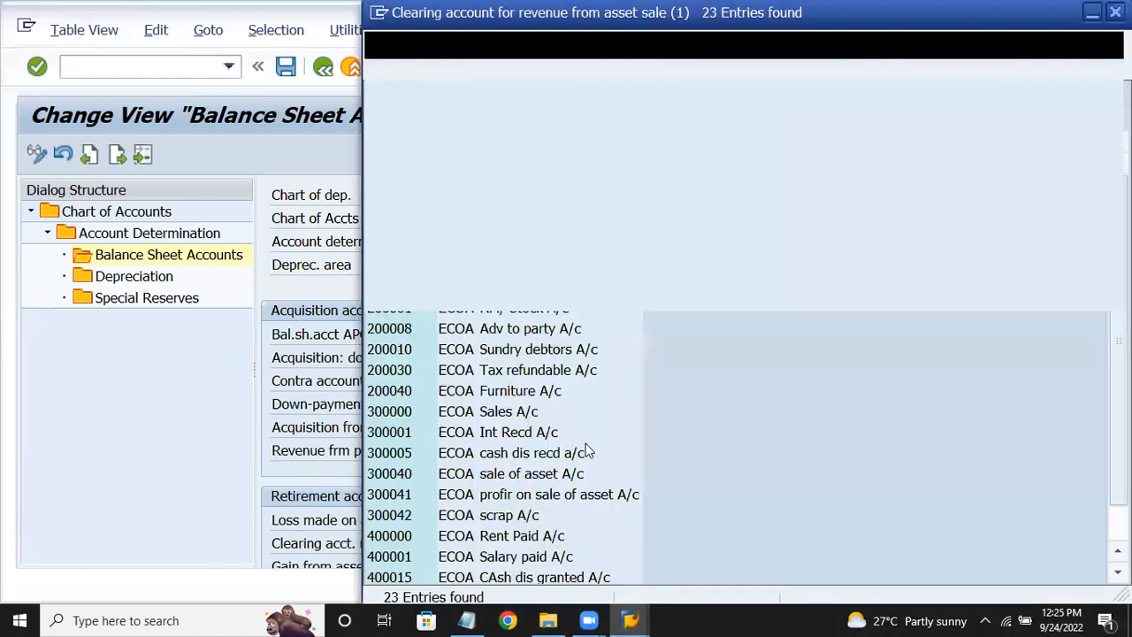
double_click(512, 478)
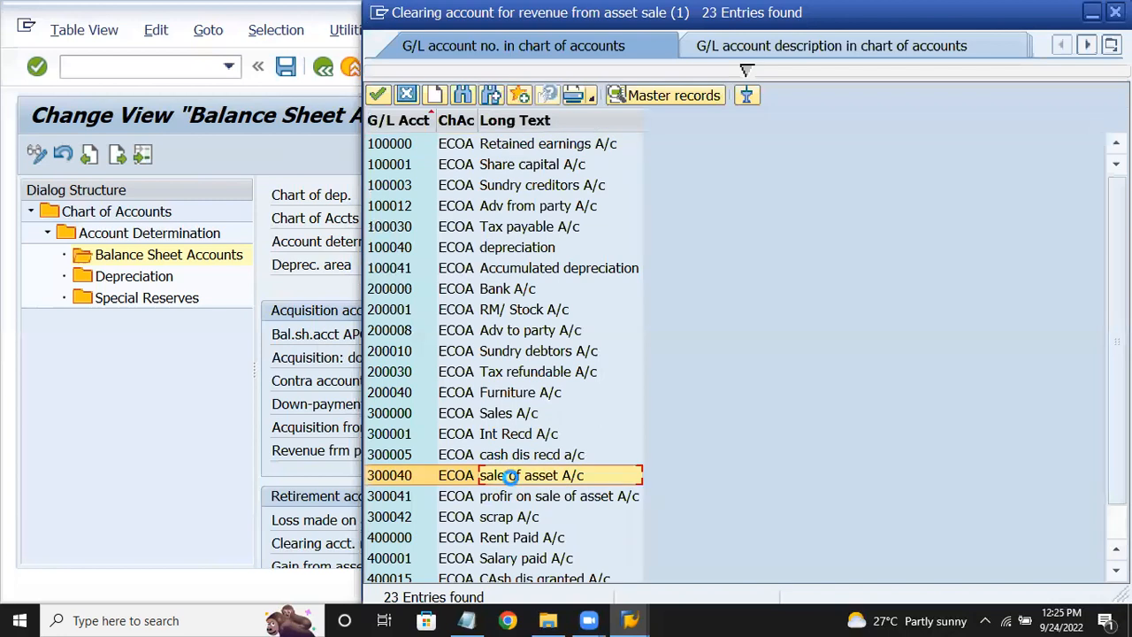
- Assign G/L account 300041, the profit on sale of asset account, to Gain from asset sale
scroll(733, 492, down, 1)
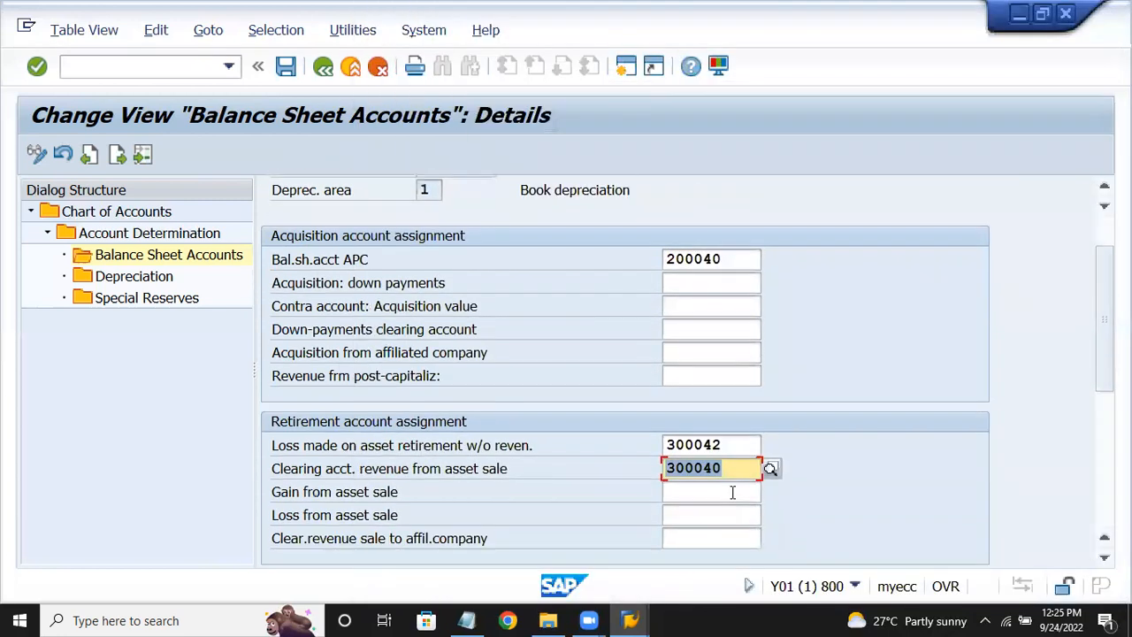
click(713, 493)
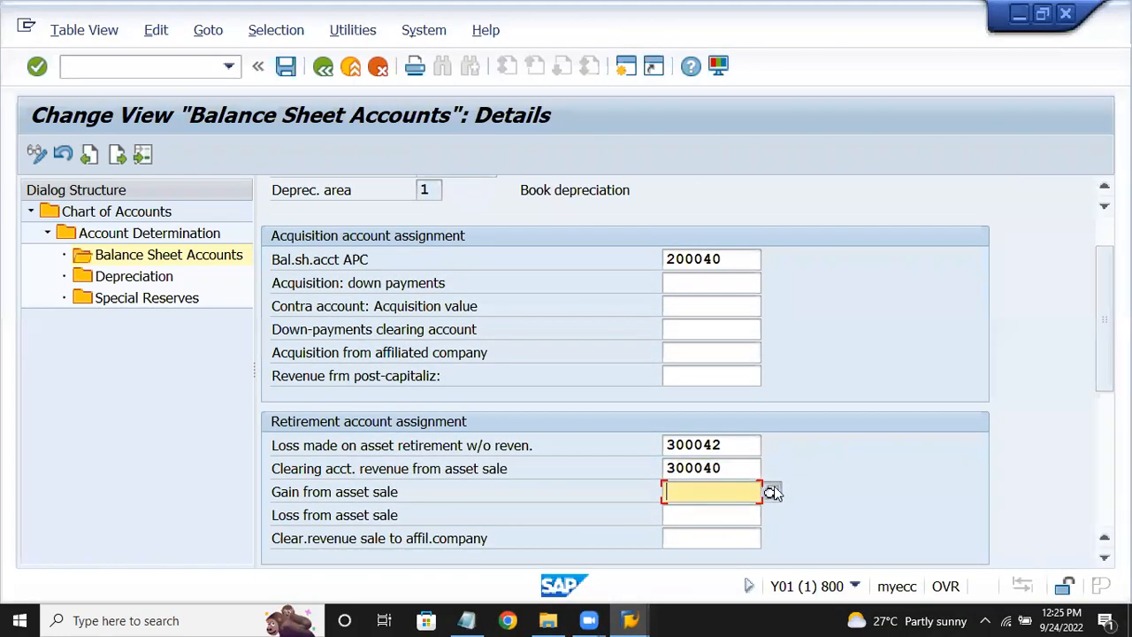
click(772, 493)
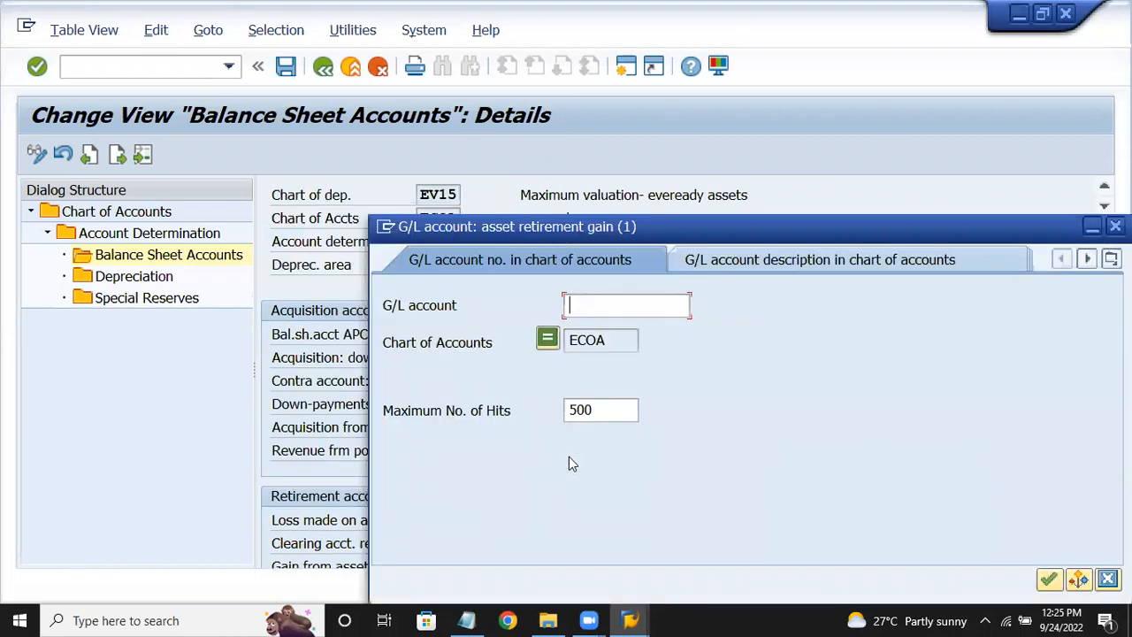
key(Return)
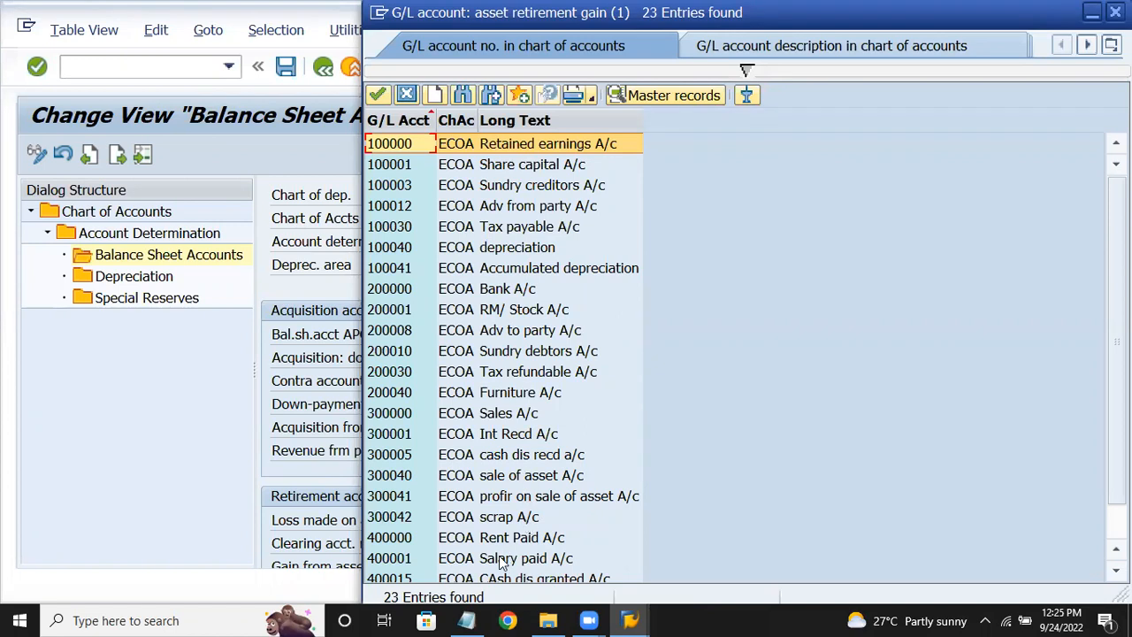
click(511, 387)
scroll(522, 415, down, 1)
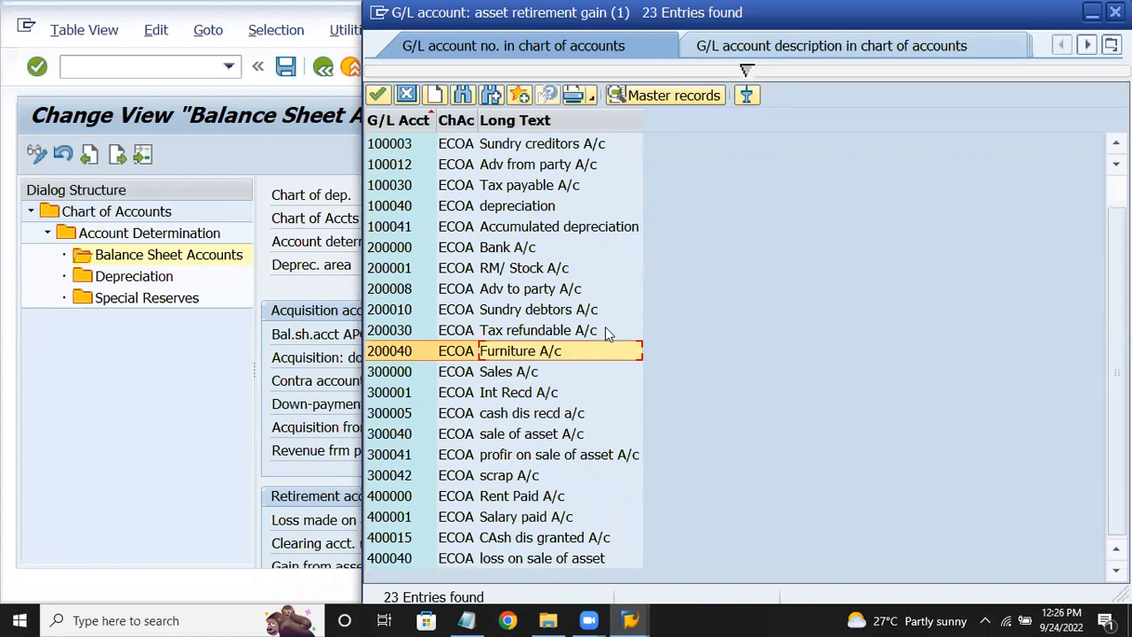
key(alt+Tab)
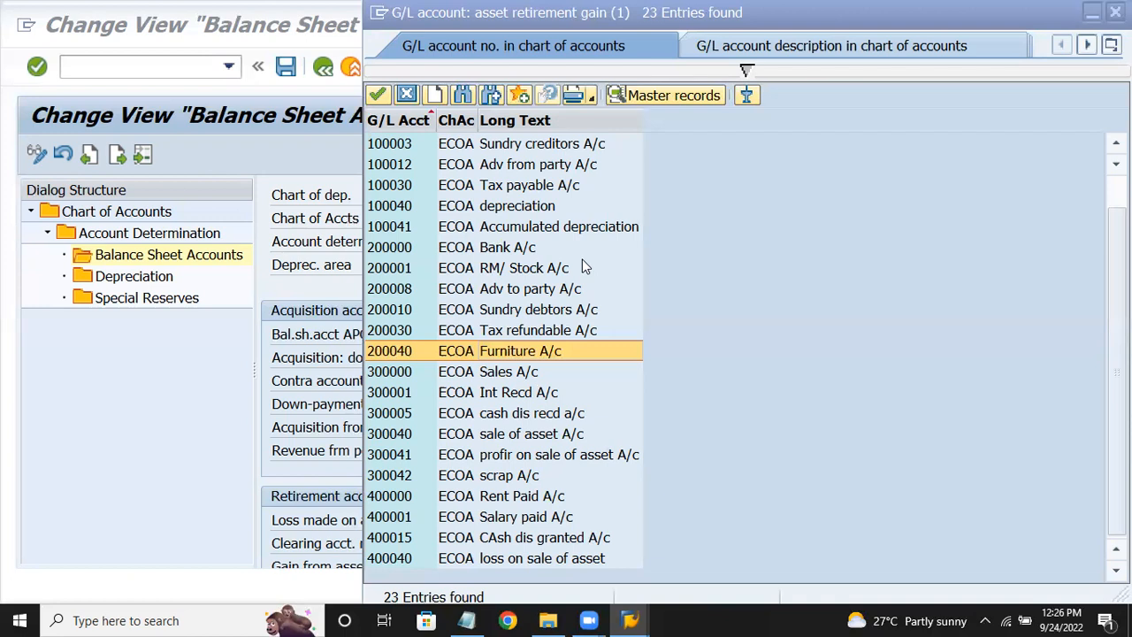
scroll(607, 279, up, 1)
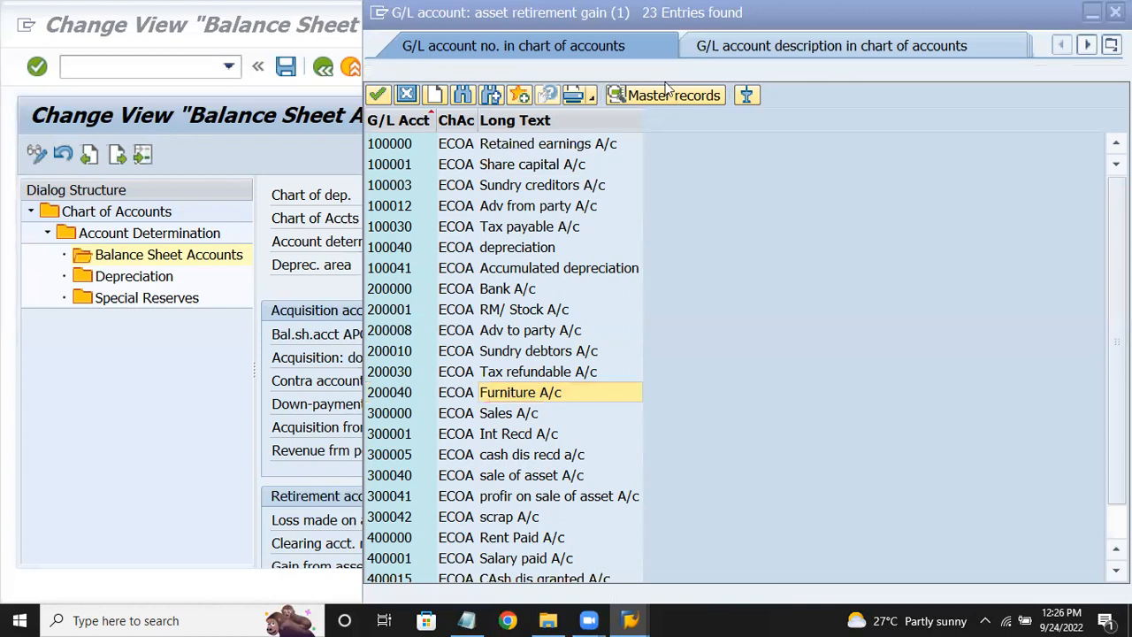
drag(500, 18, 405, 118)
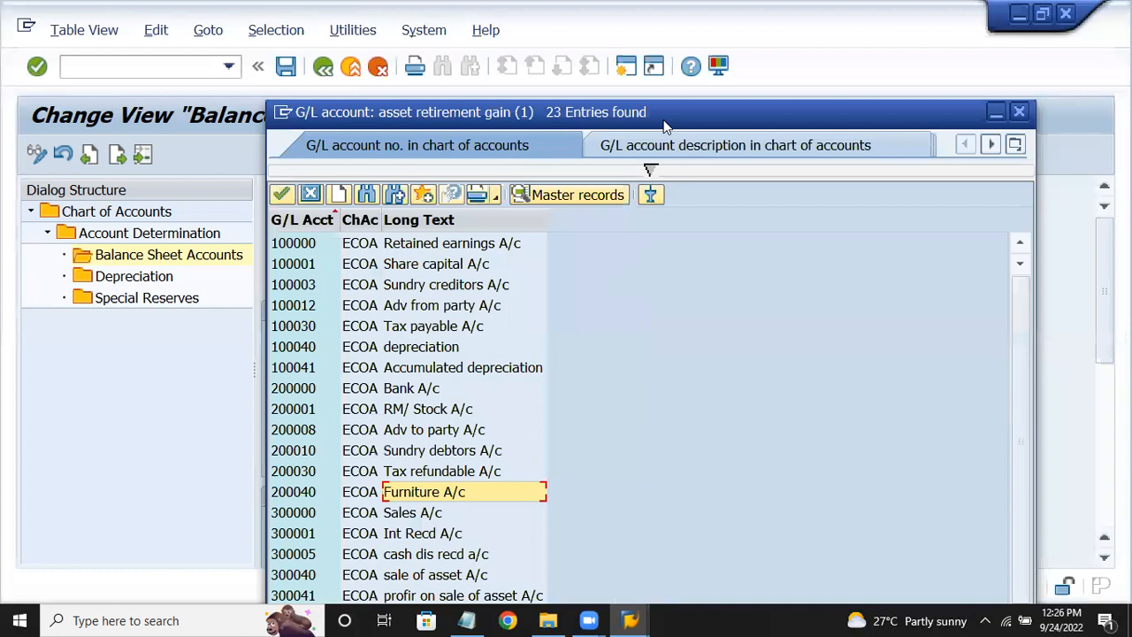
drag(665, 124, 906, 49)
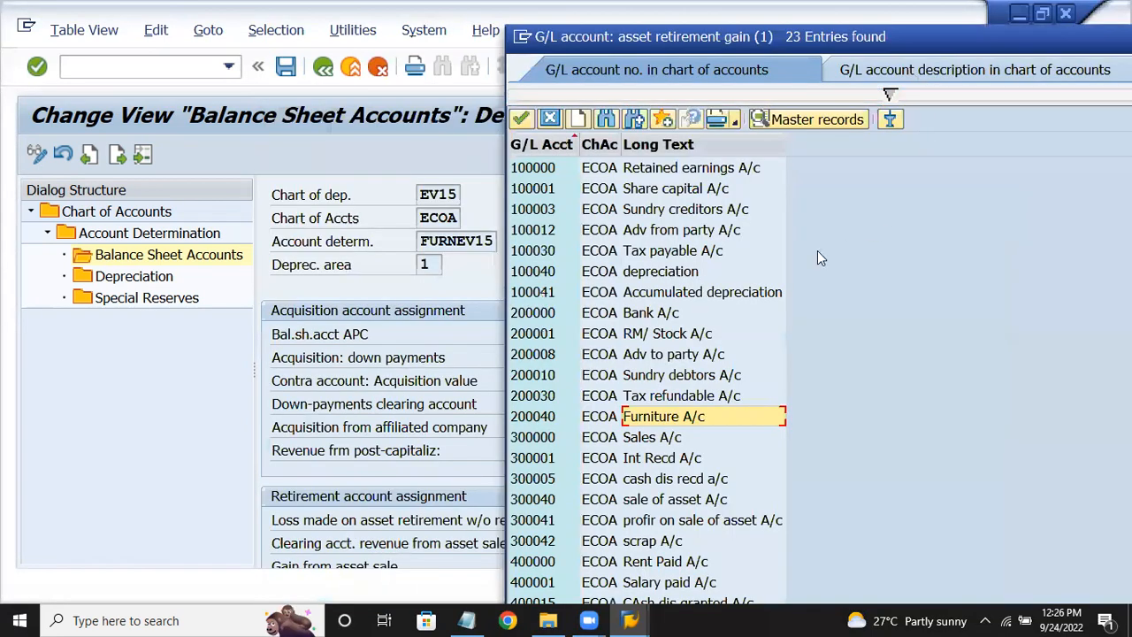
double_click(687, 520)
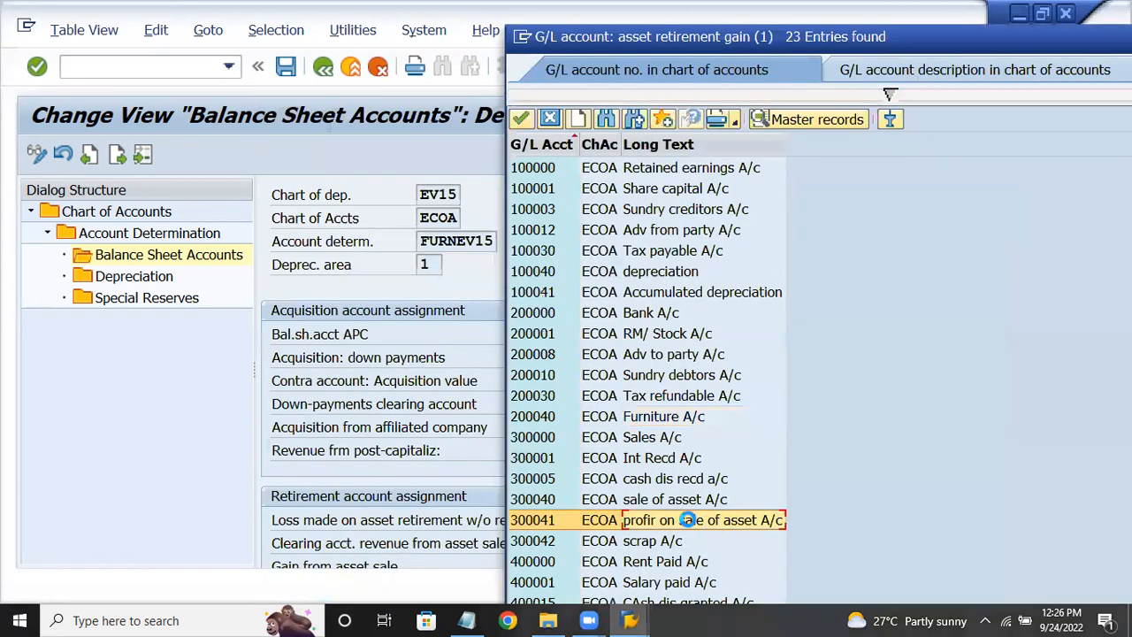
- Assign G/L account 400040 (loss on sale of asset) to Loss from asset sale and validate the balance sheet account entries
scroll(796, 478, down, 1)
click(710, 457)
click(771, 457)
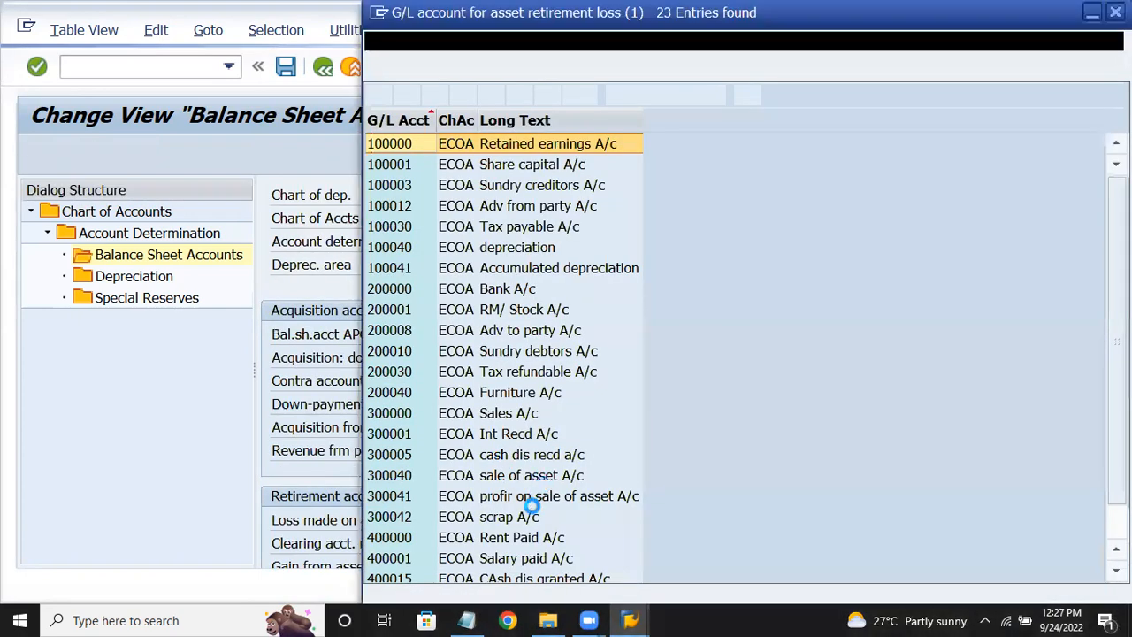
click(531, 510)
scroll(524, 566, down, 1)
click(528, 560)
double_click(528, 560)
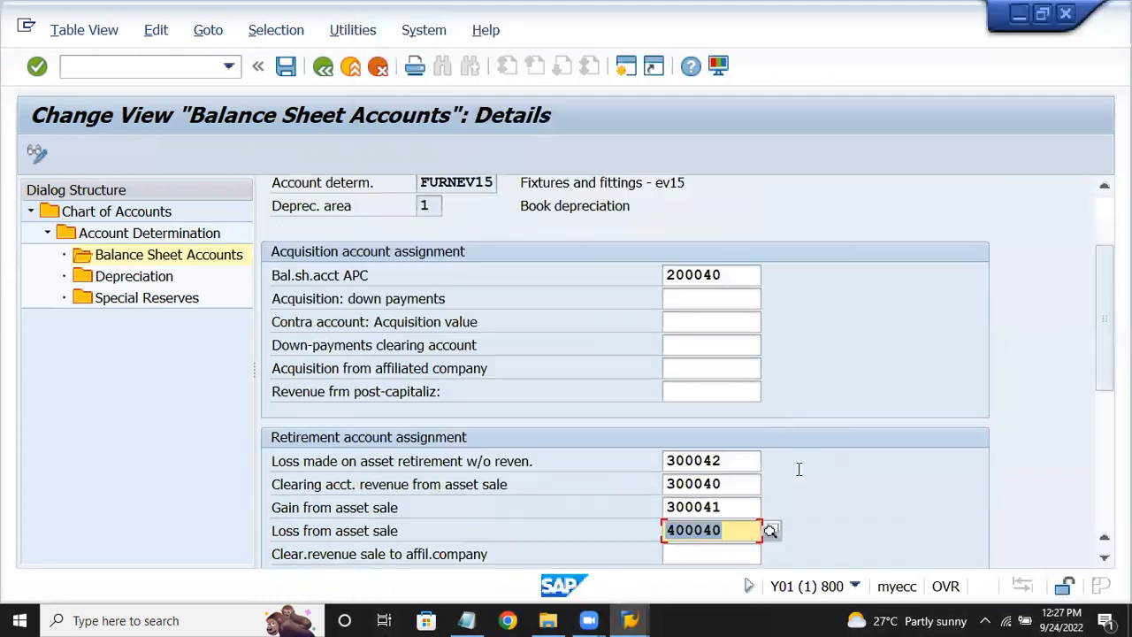
key(Return)
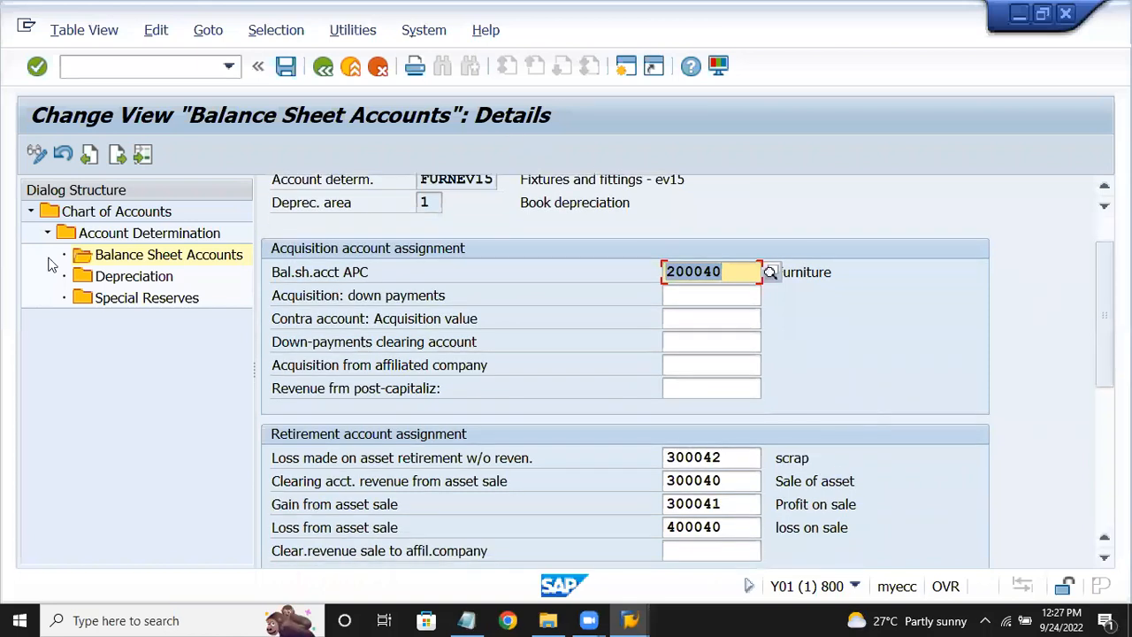
- Open the Depreciation details for FURNEV15 and assign G/L account 100040 (depreciation) as the accumulated depreciation account for ordinary depreciation
double_click(115, 278)
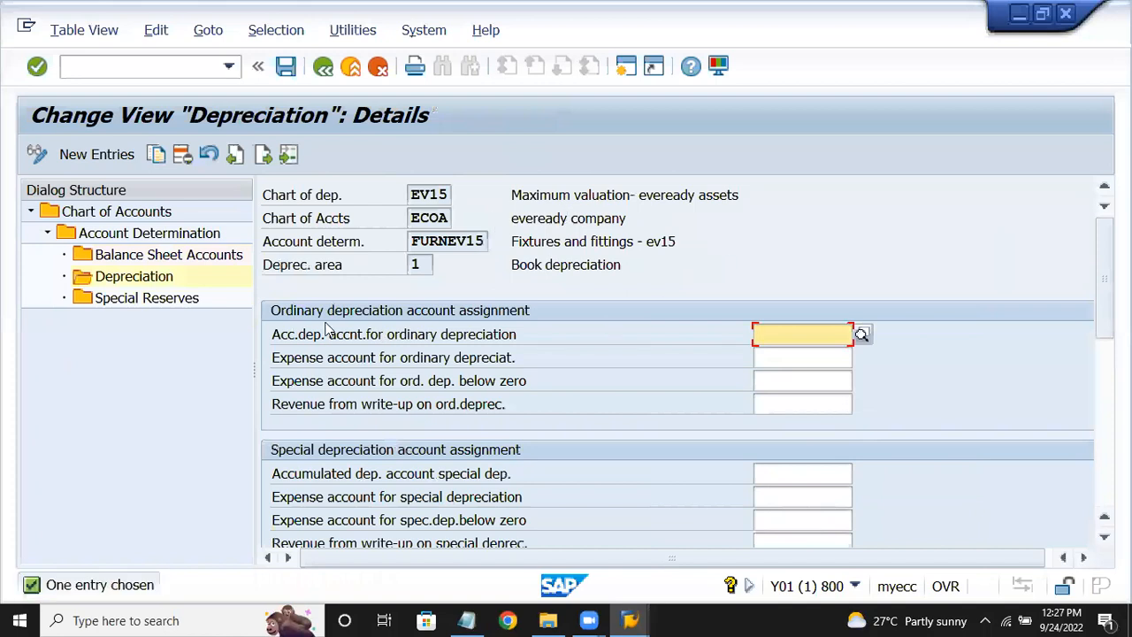
click(864, 334)
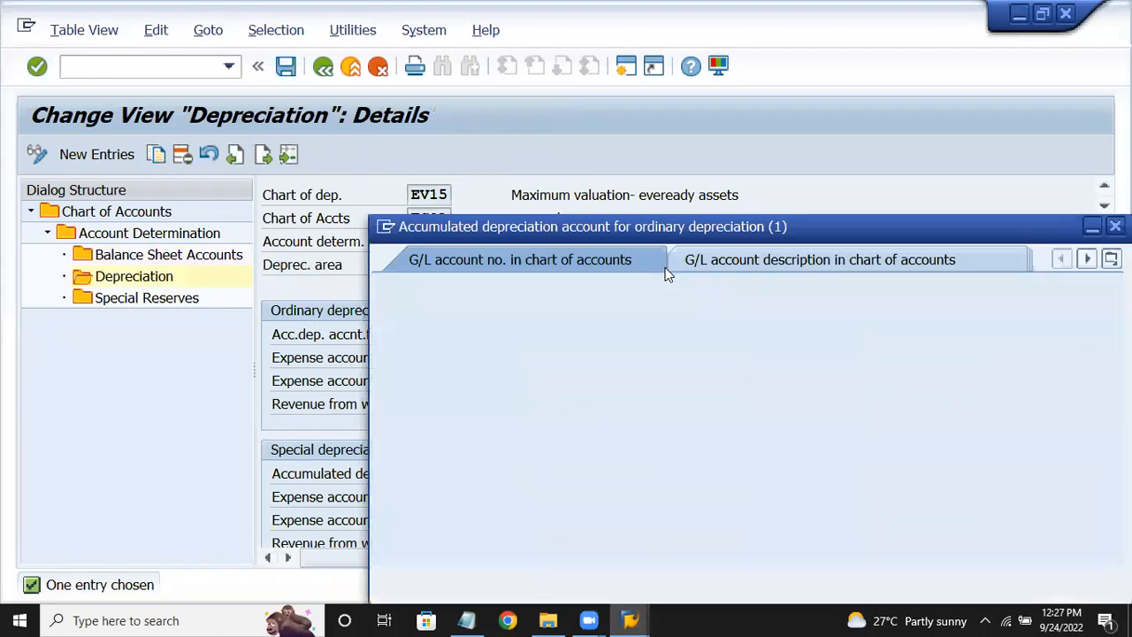
key(Return)
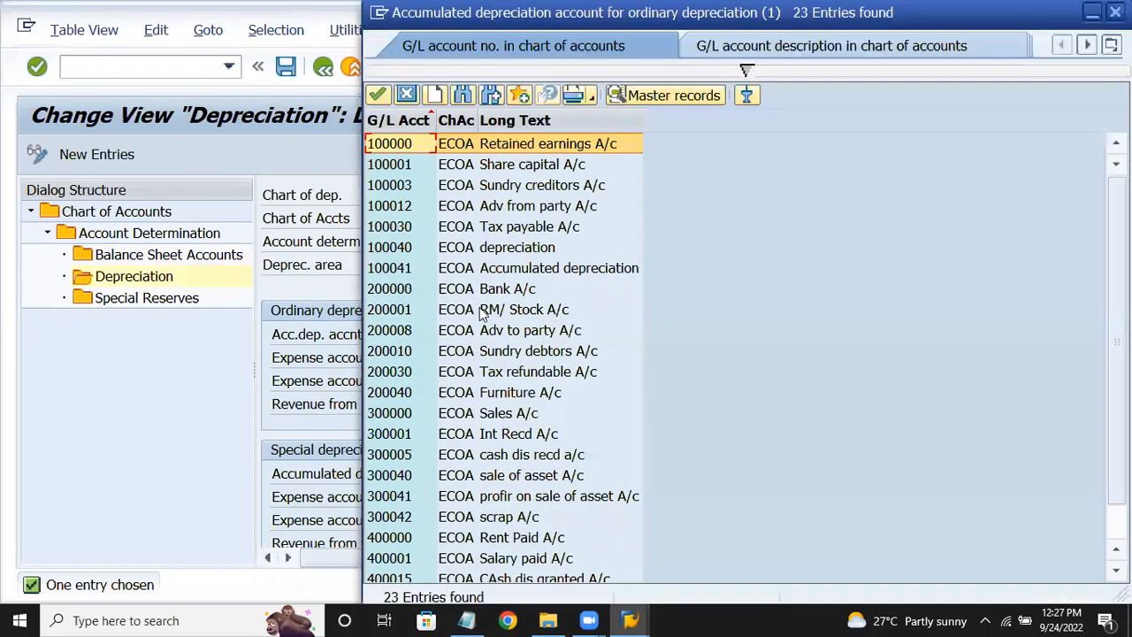
double_click(513, 252)
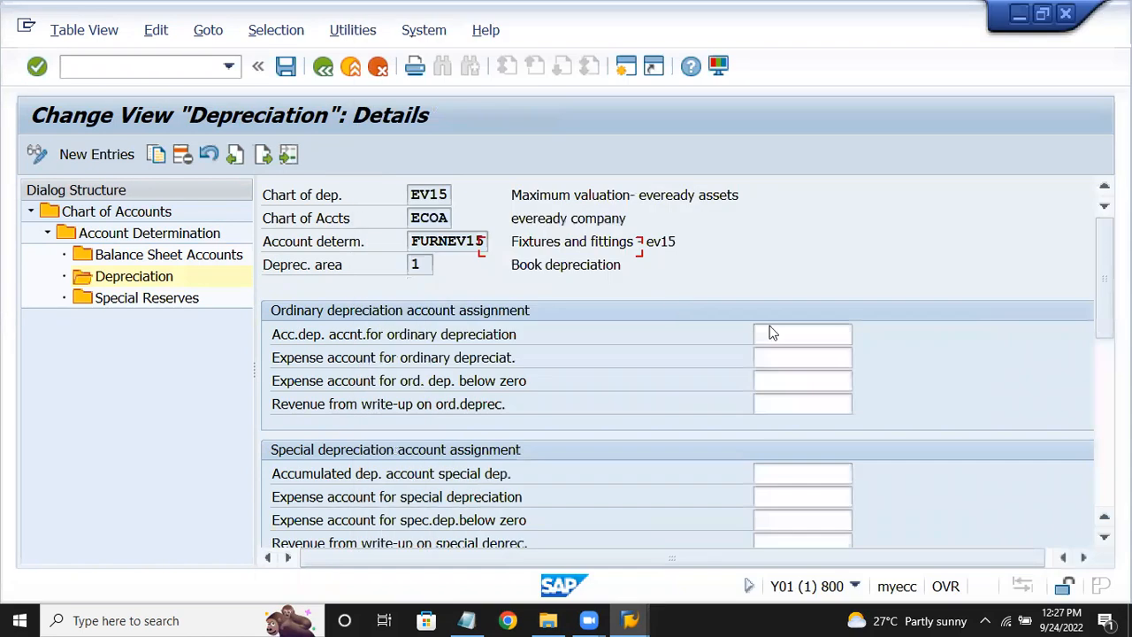
click(813, 474)
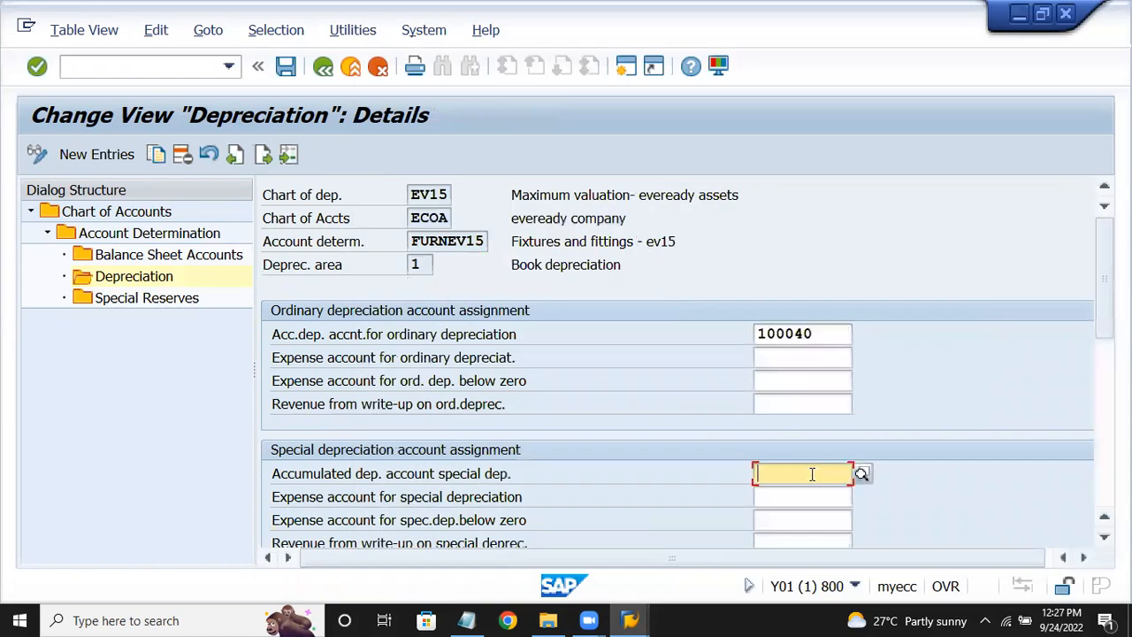
- Assign G/L account 100041 (Acc dep) as the accumulated depreciation account for special depreciation
click(862, 476)
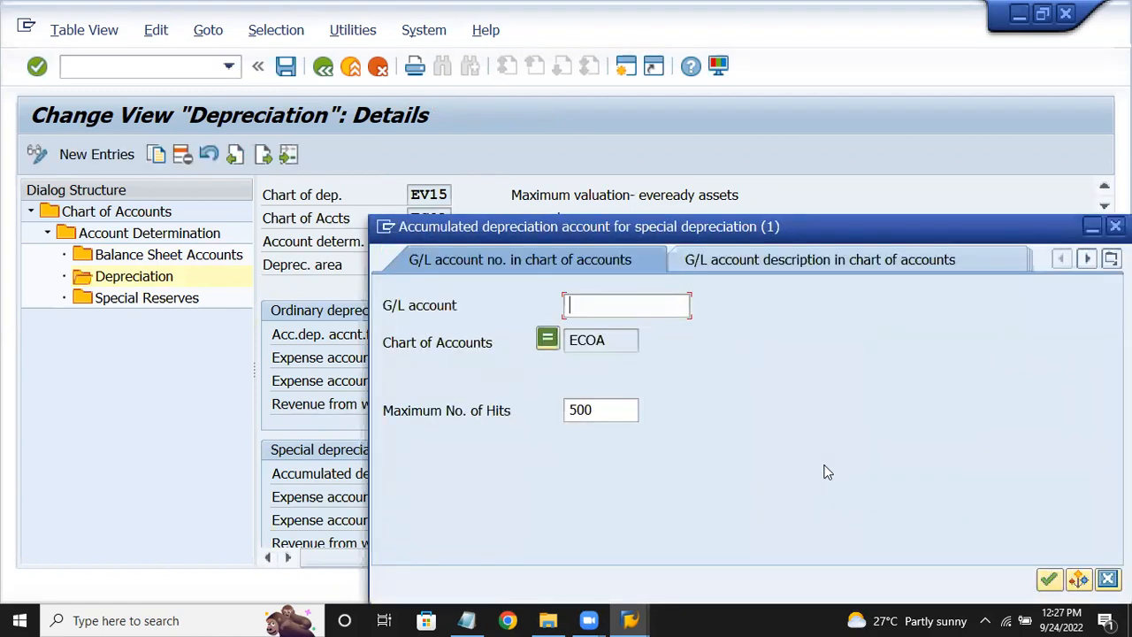
key(Return)
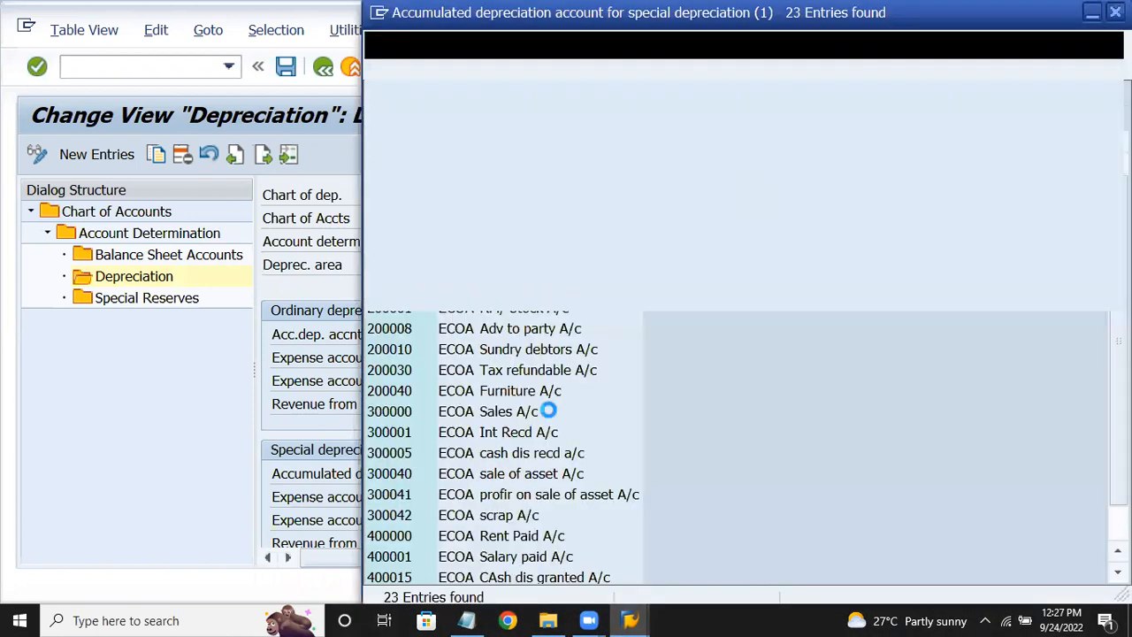
click(511, 273)
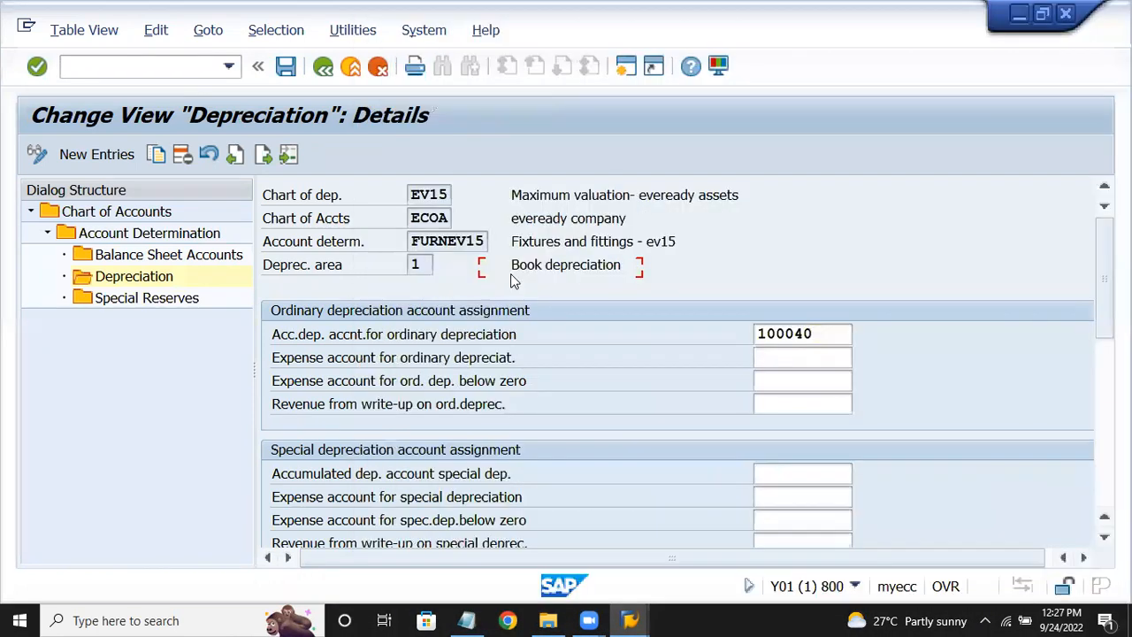
key(Return)
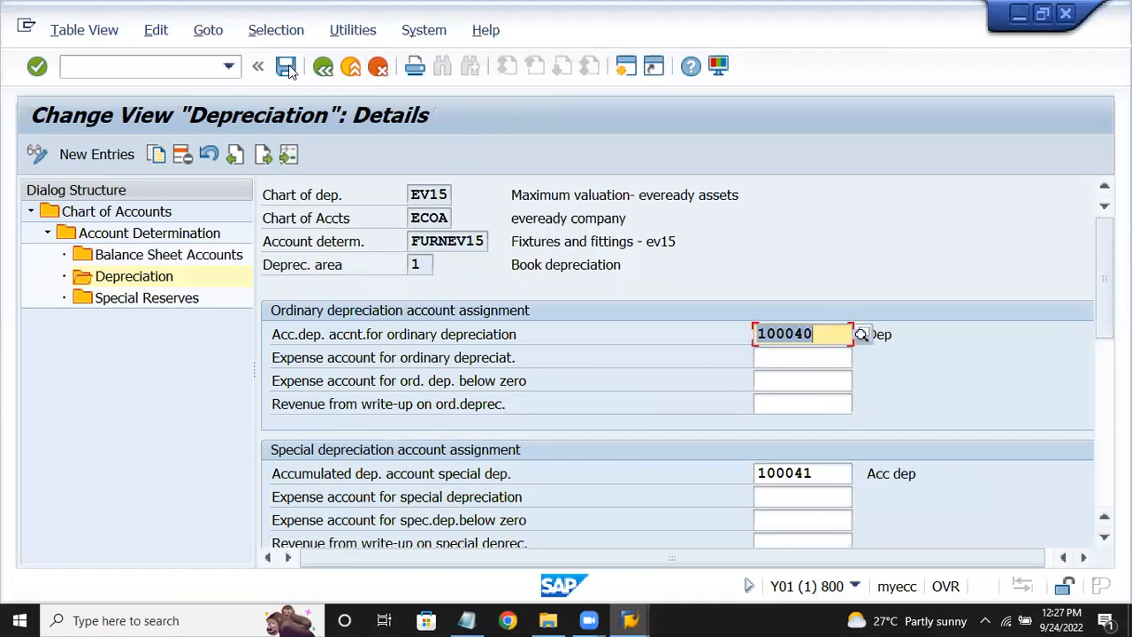
- Switch to the Notepad notes and review step 9, Specify Account Assignment Types for Account Assignment Objects, and its menu path
click(466, 620)
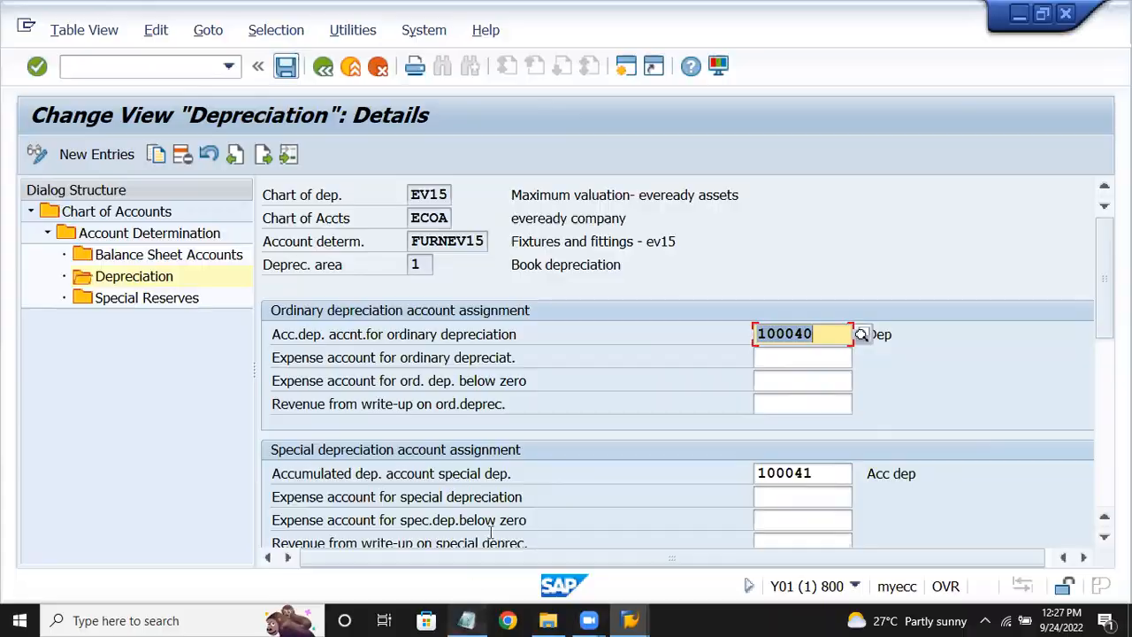
drag(510, 232, 503, 232)
key(ctrl+minus)
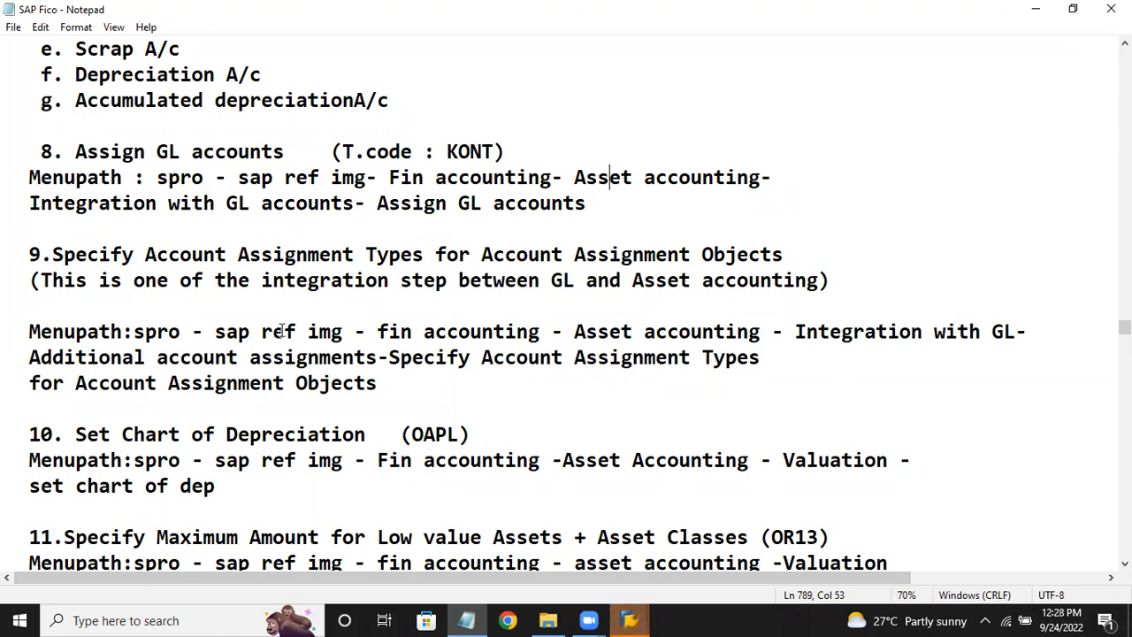
scroll(282, 327, down, 2)
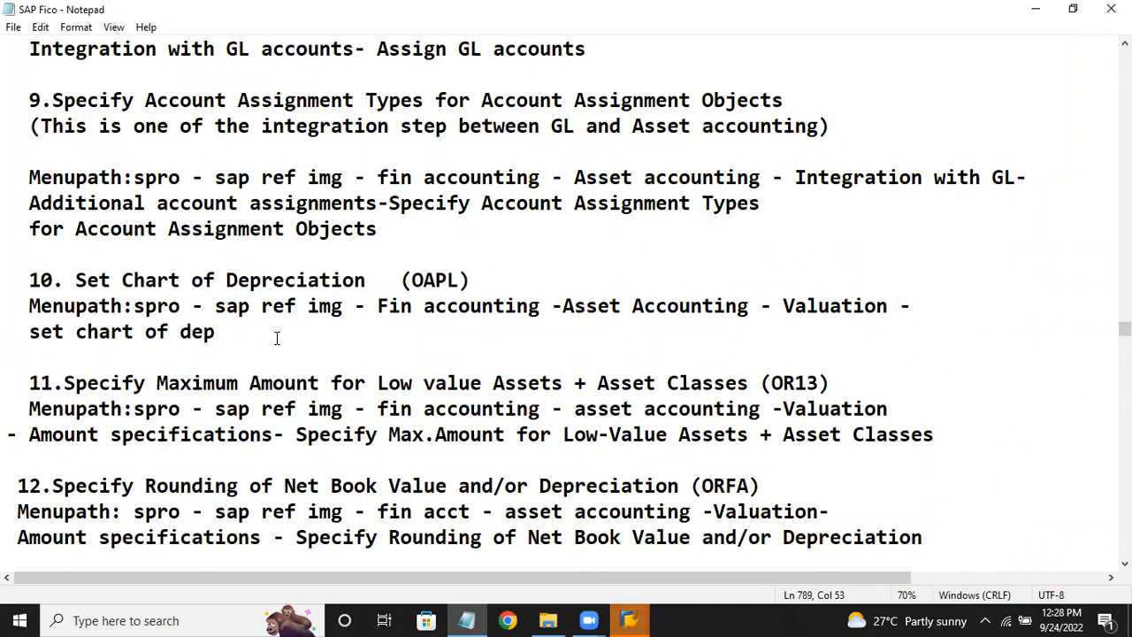
drag(46, 126, 819, 125)
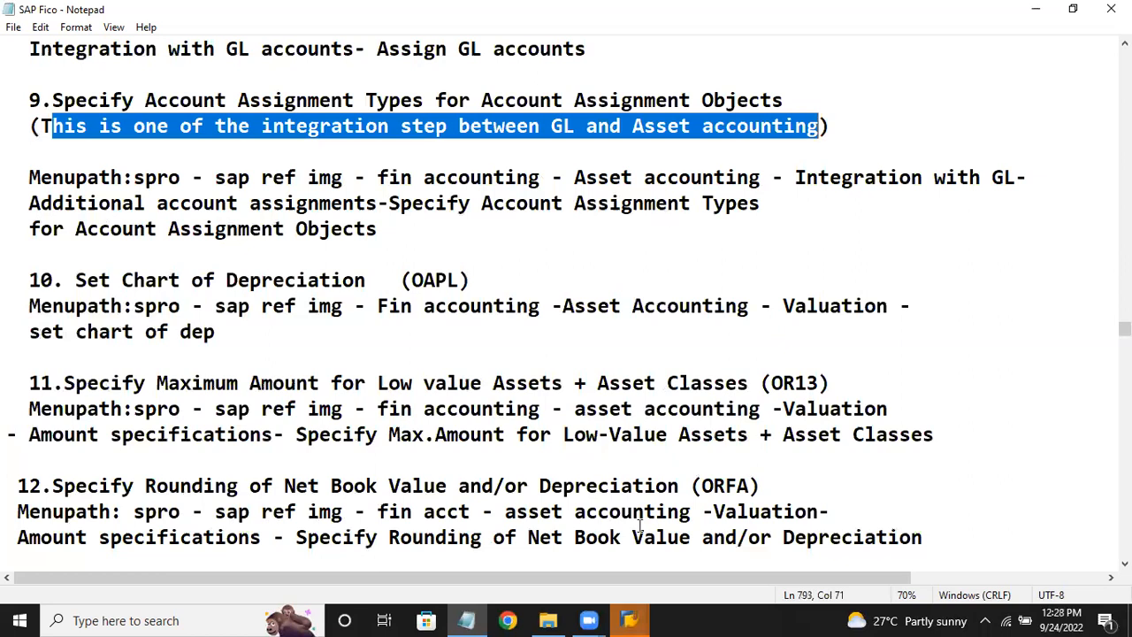
mouse_move(635, 619)
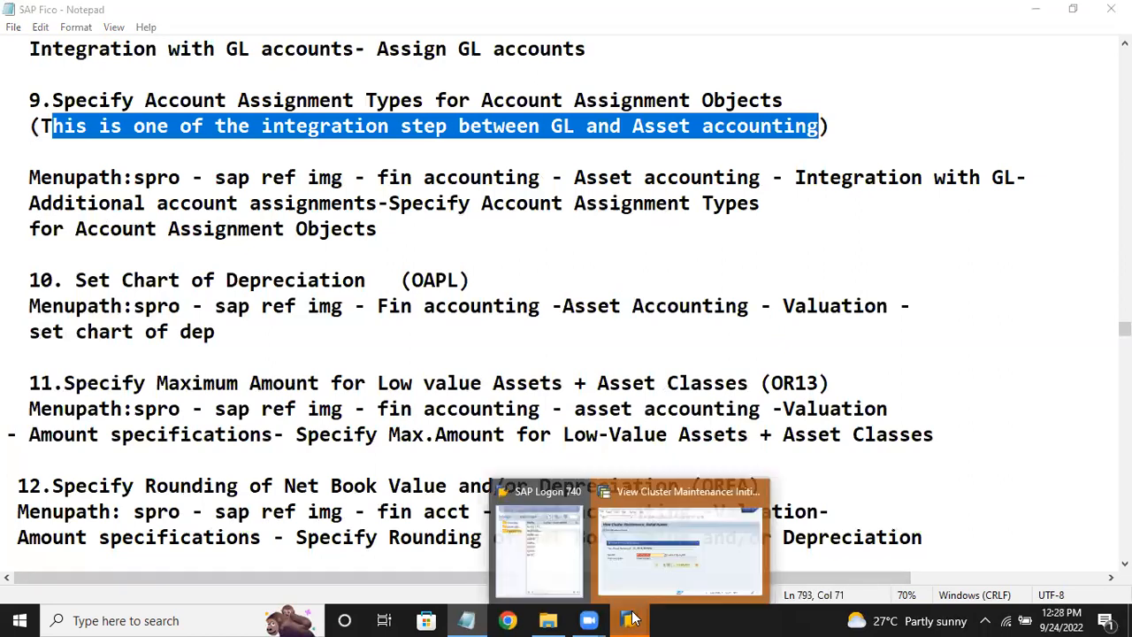
- Switch back to SAP and exit the FURNEV15 account assignment views to return to the implementation guide
click(668, 554)
click(404, 393)
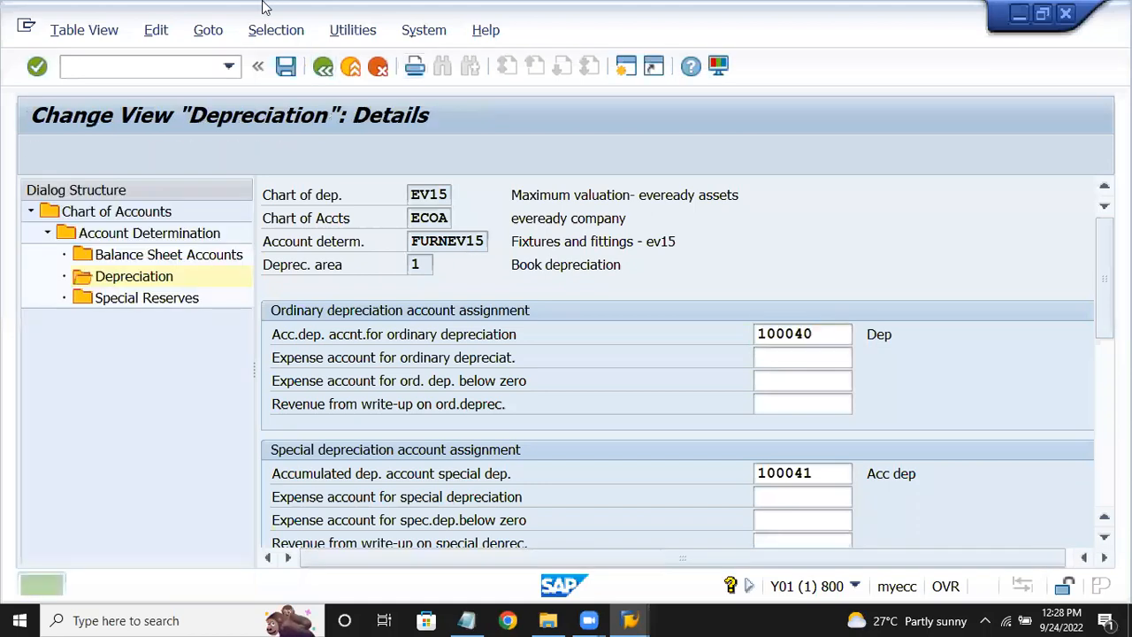
key(F3)
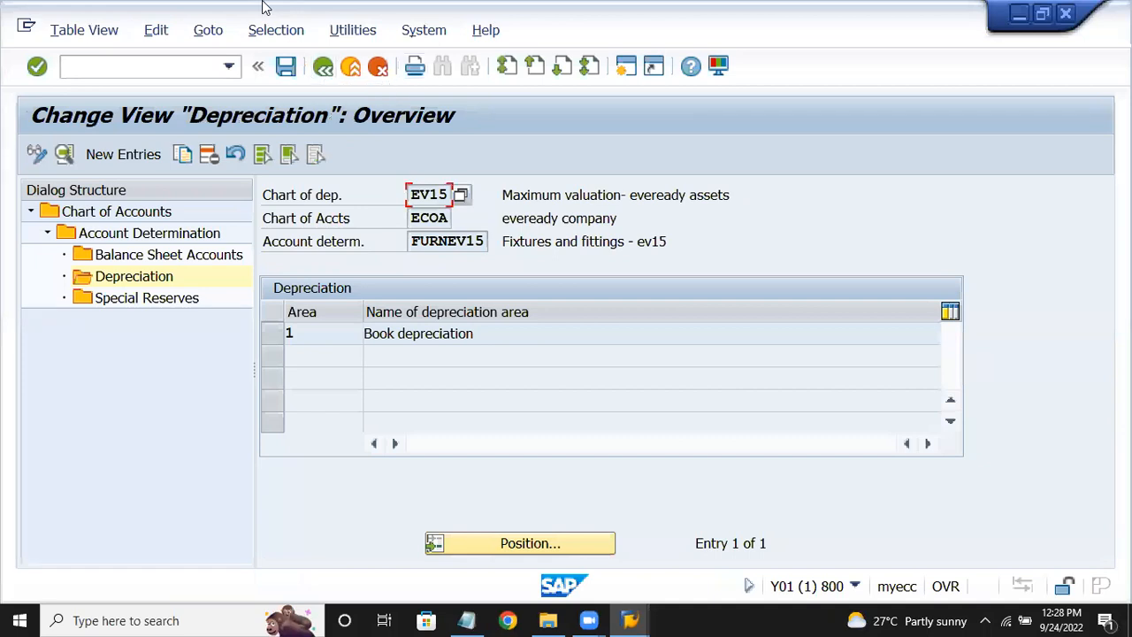
click(323, 67)
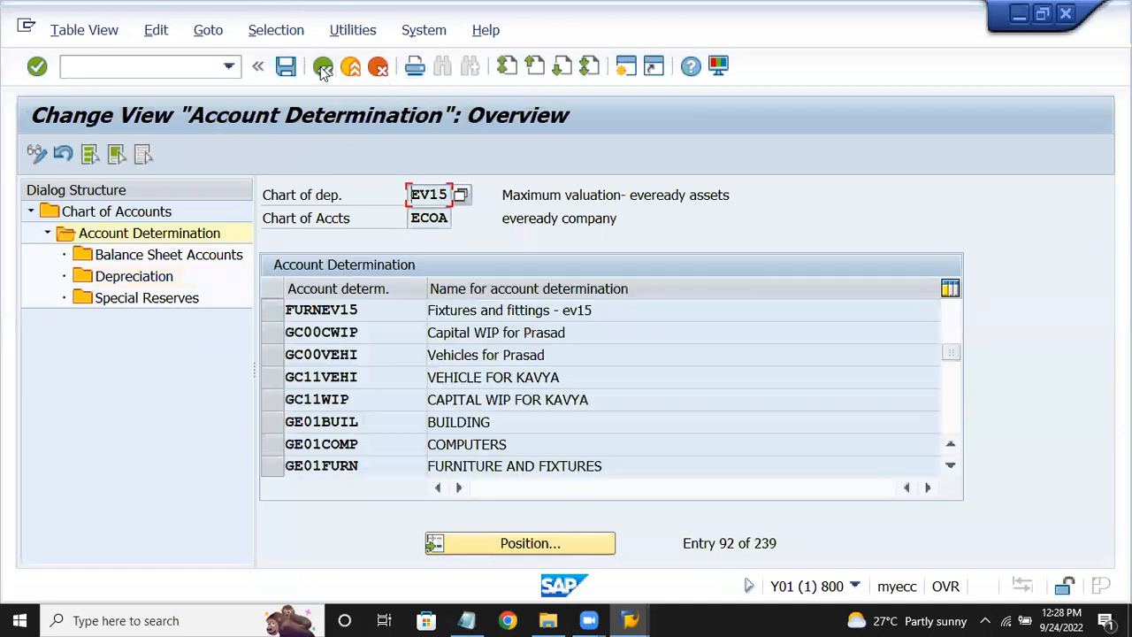
click(323, 67)
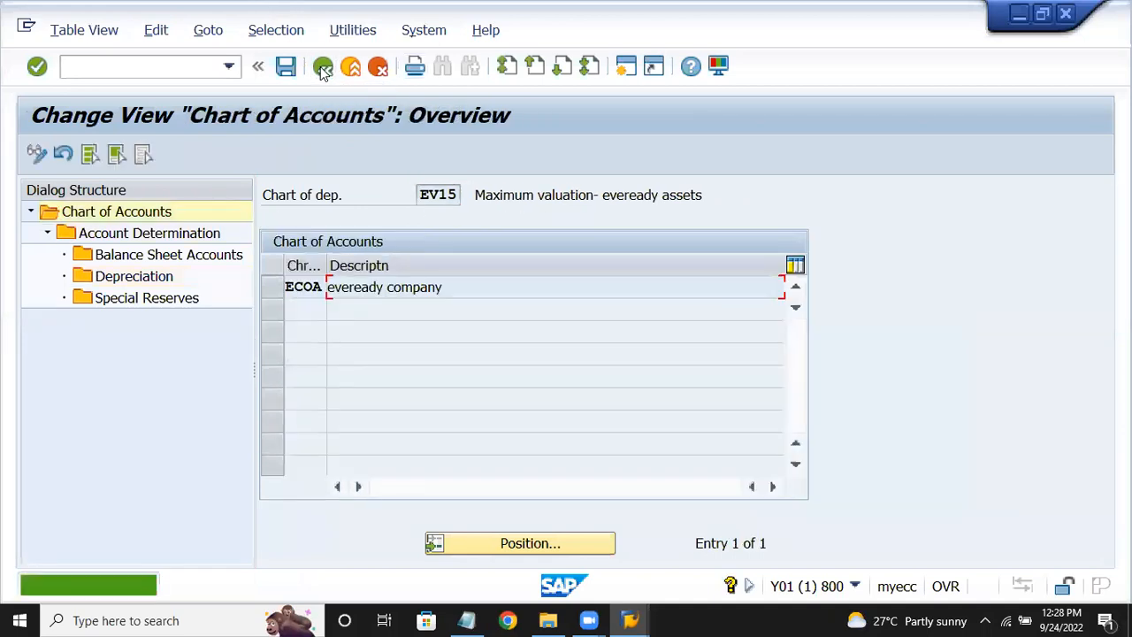
click(323, 67)
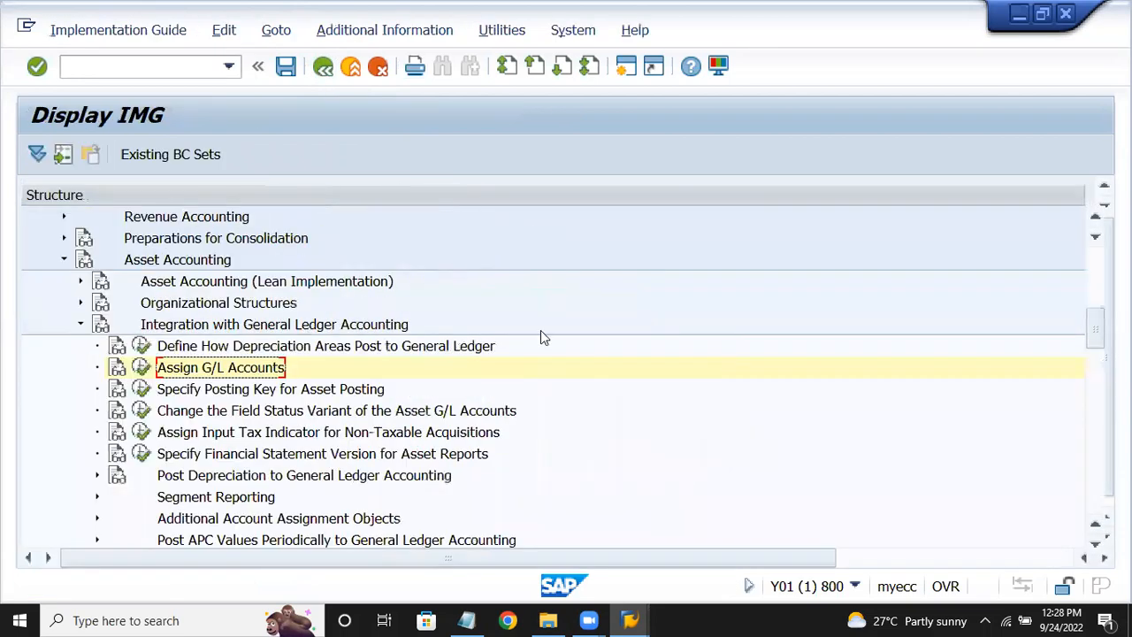
- Expand Additional Account Assignment Objects under Integration with General Ledger Accounting and open Specify Account Assignment Types for Account Assignment Objects
key(Down)
key(Down)
key(Down)
key(Down)
key(Down)
key(Down)
key(Down)
key(Down)
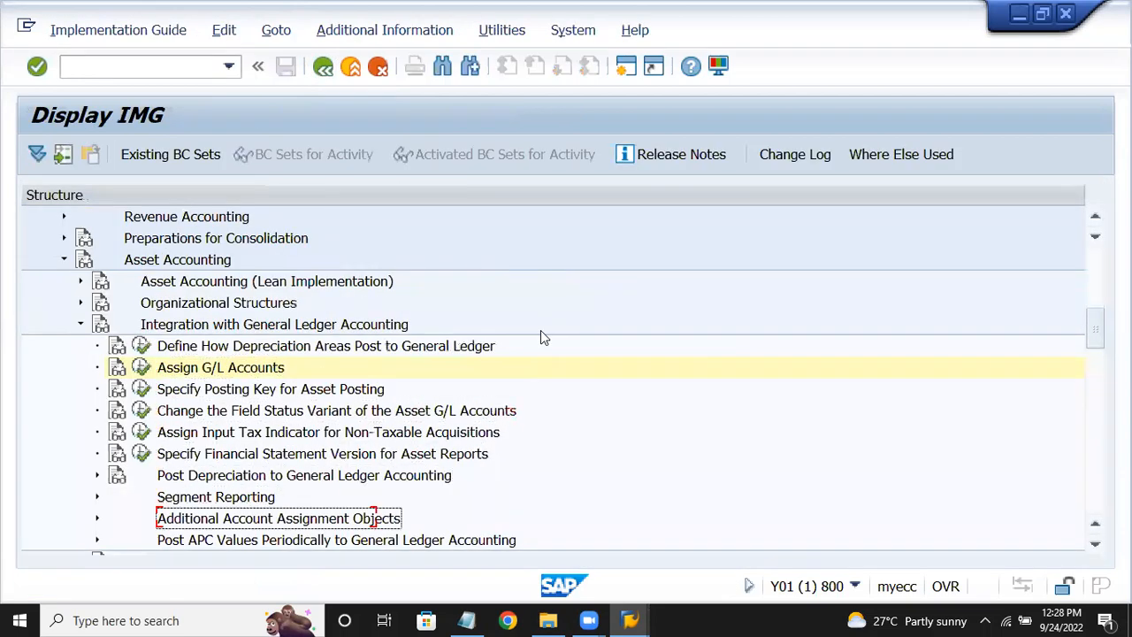
key(Up)
key(Right)
key(Down)
key(Down)
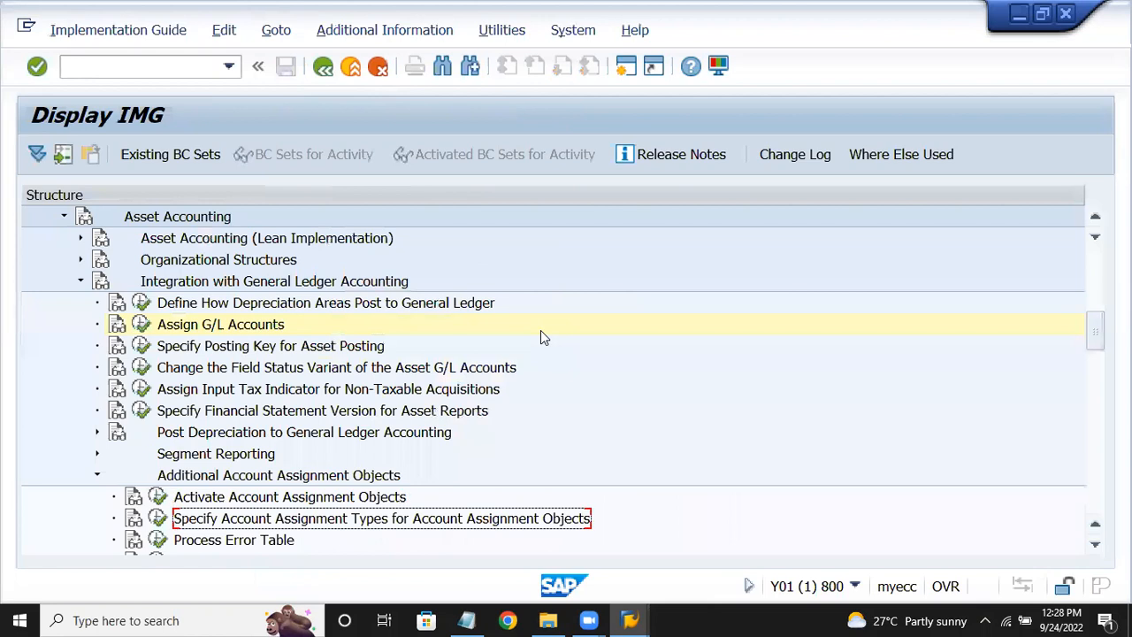
click(159, 520)
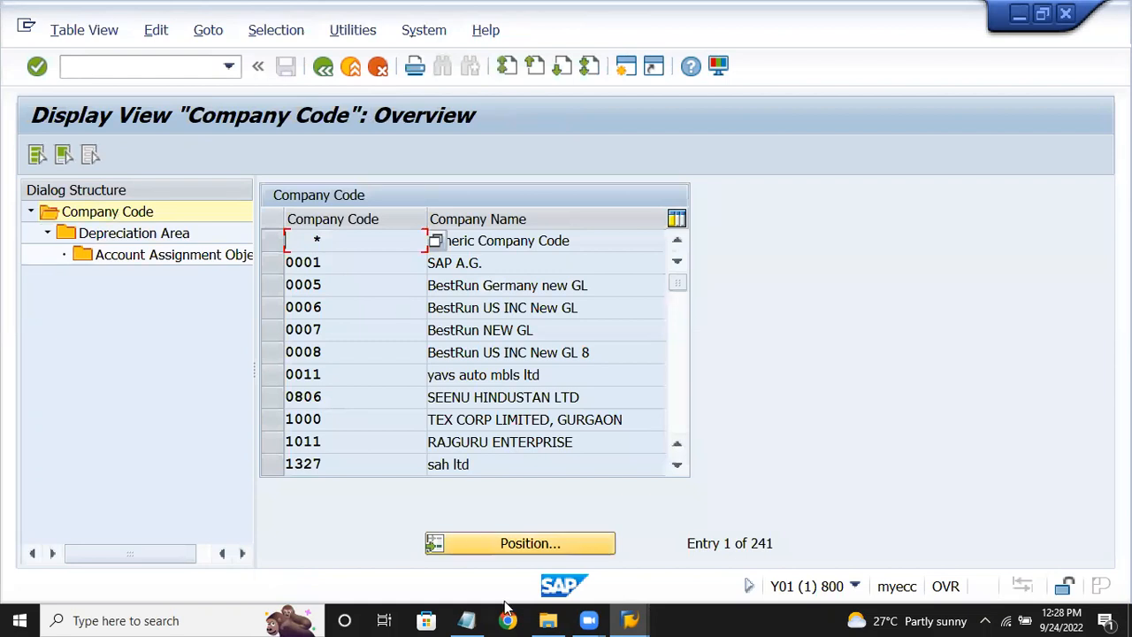
- Find company code EV15 in the Company Code overview and select its row
click(471, 540)
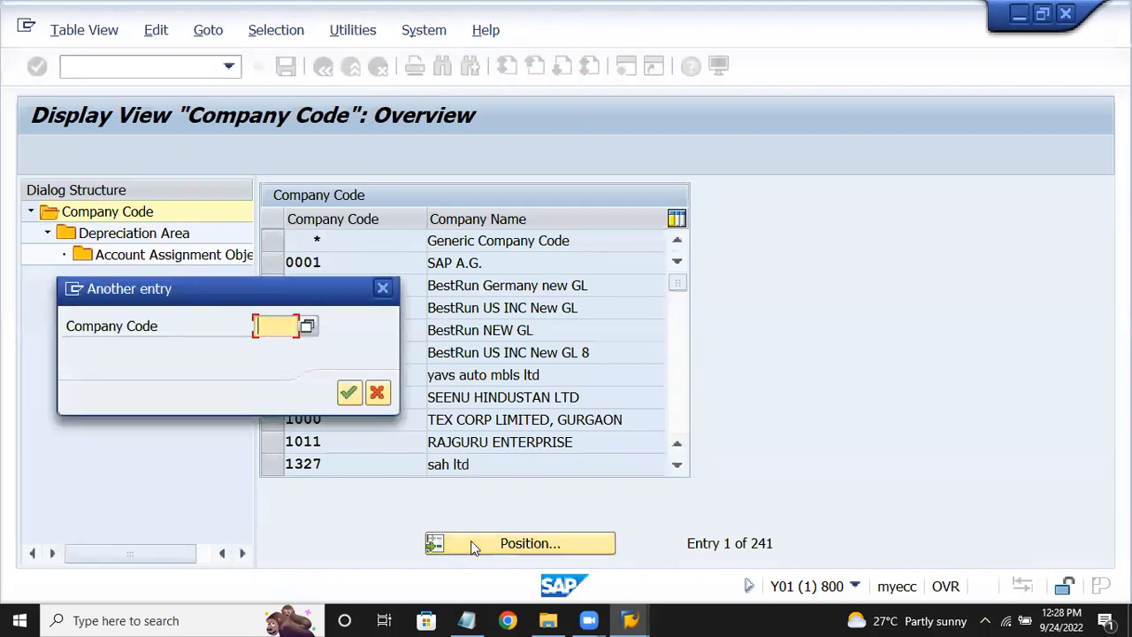
text(ev15)
key(Return)
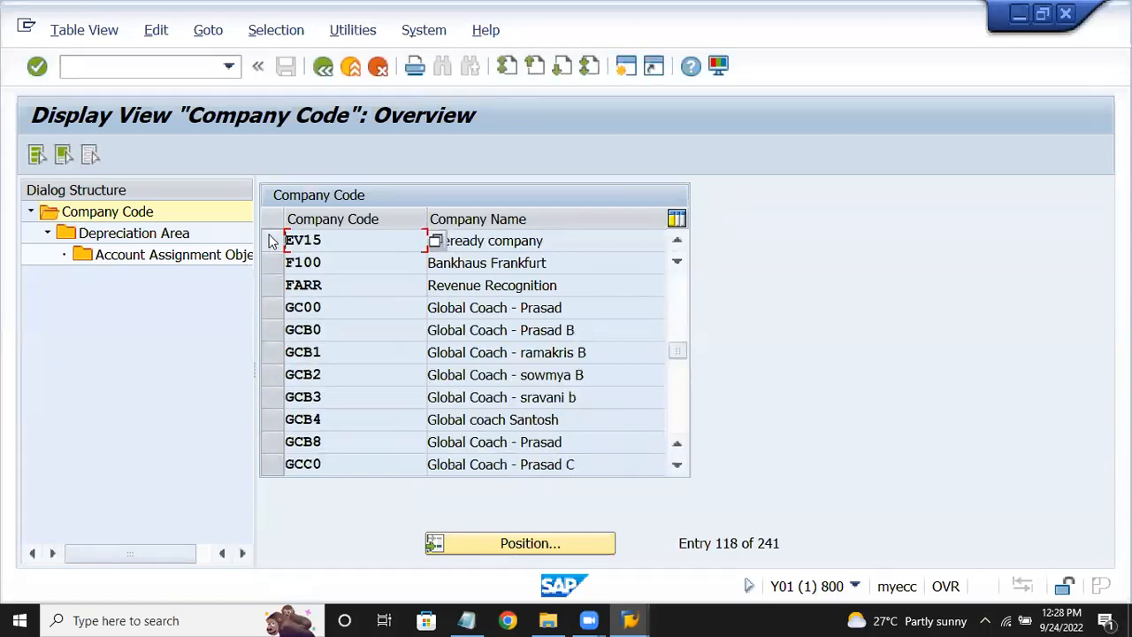
click(271, 240)
double_click(175, 254)
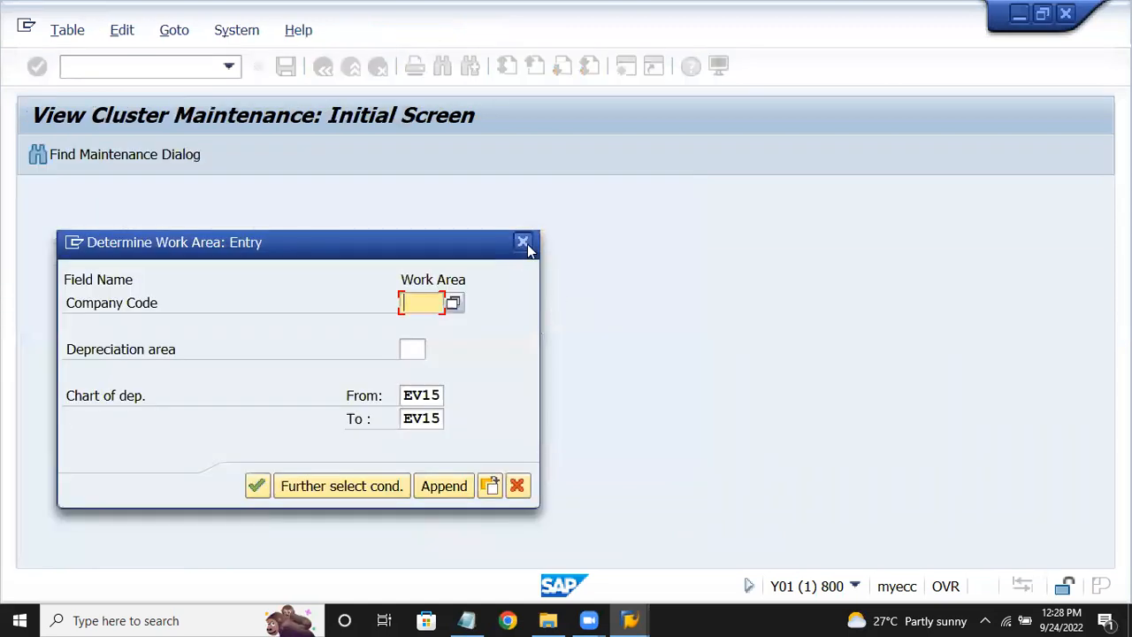
click(523, 242)
click(443, 418)
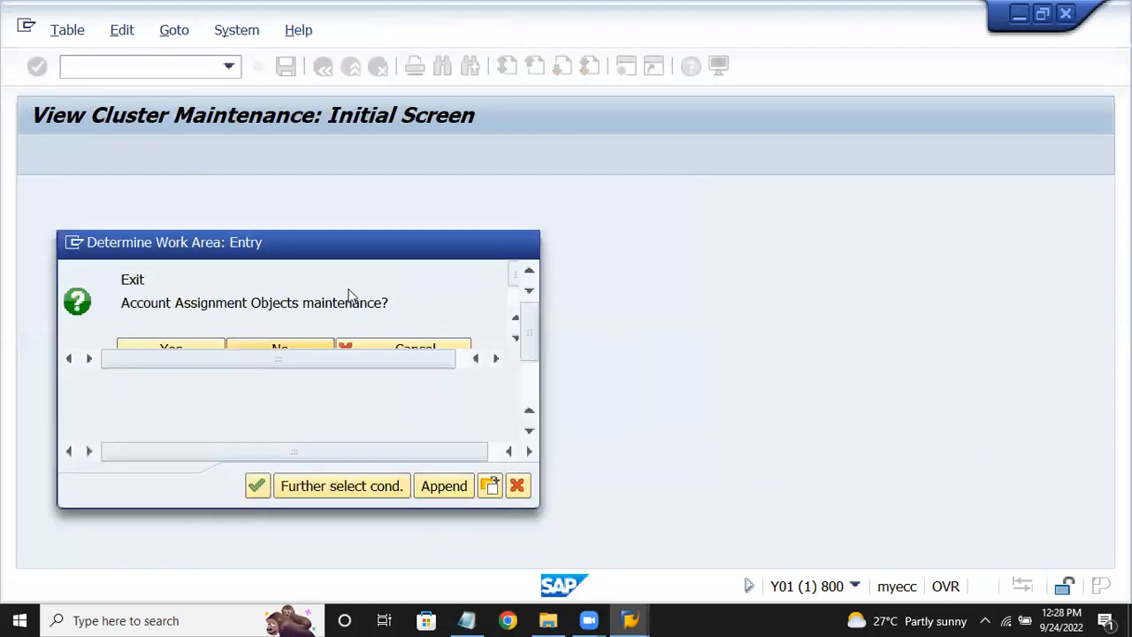
click(518, 487)
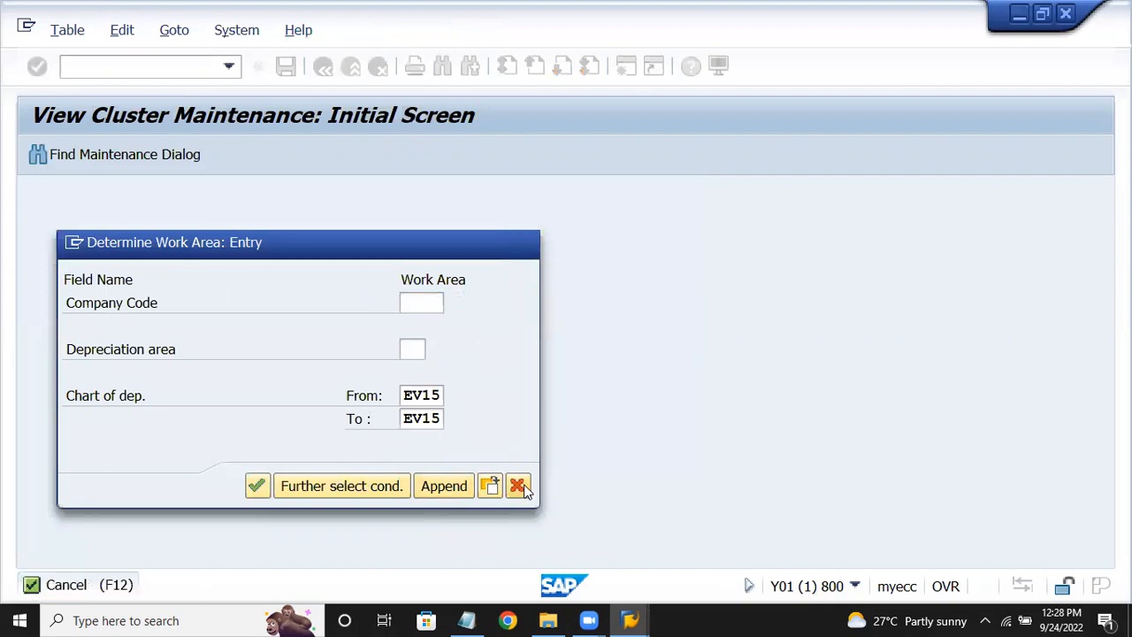
click(383, 422)
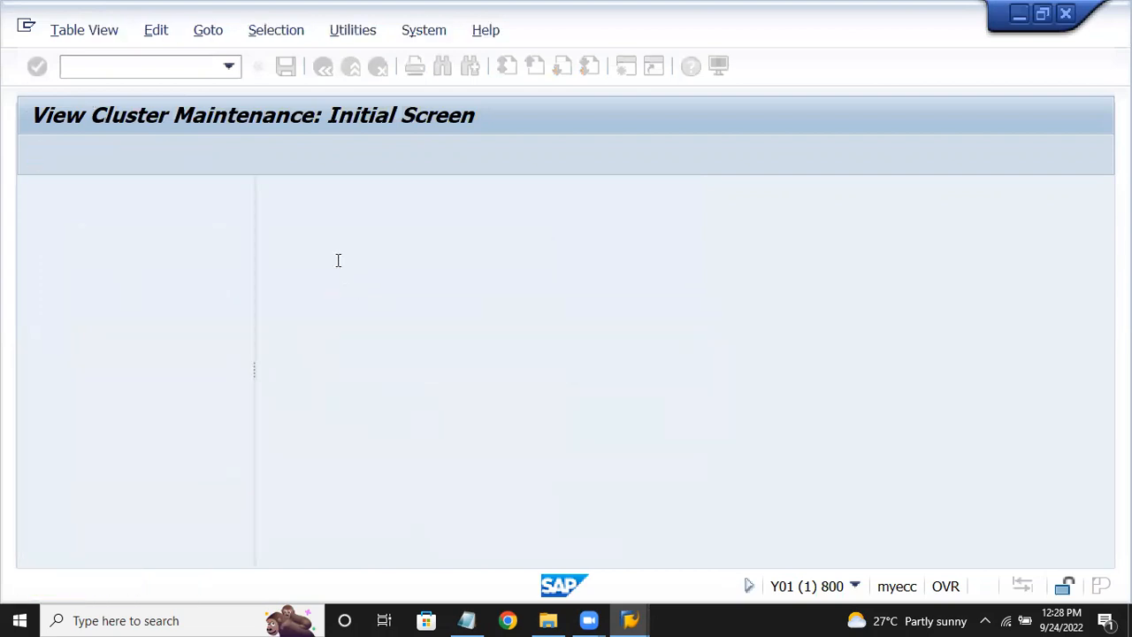
- Open the depreciation areas of company code EV15, select area 1 (Book deprec.) and open its account assignment objects
double_click(197, 233)
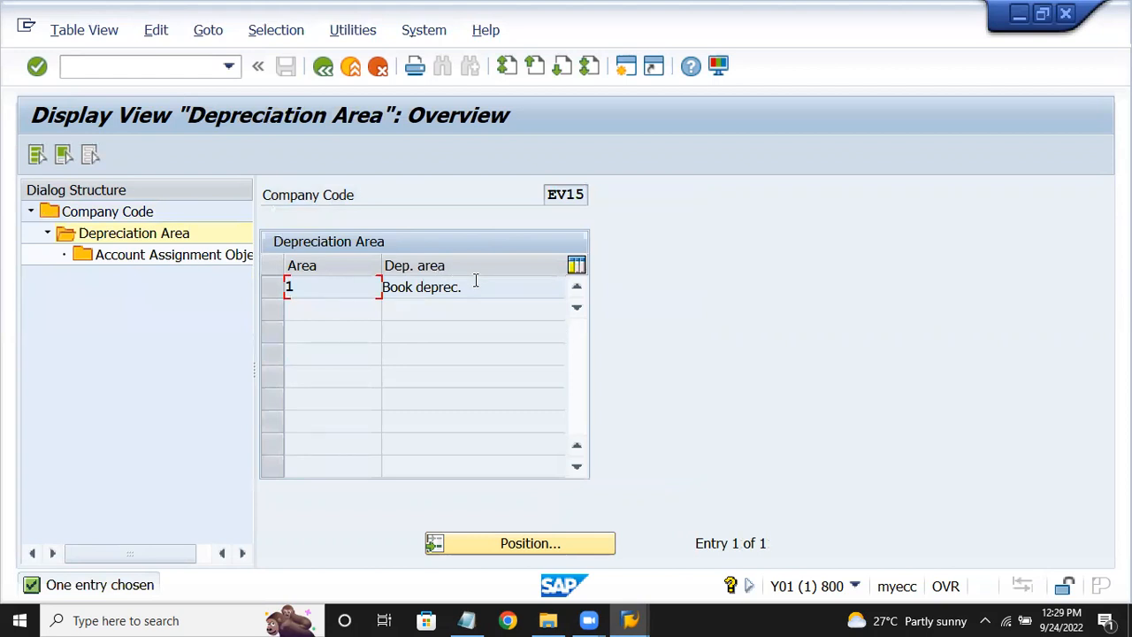
click(271, 288)
double_click(198, 260)
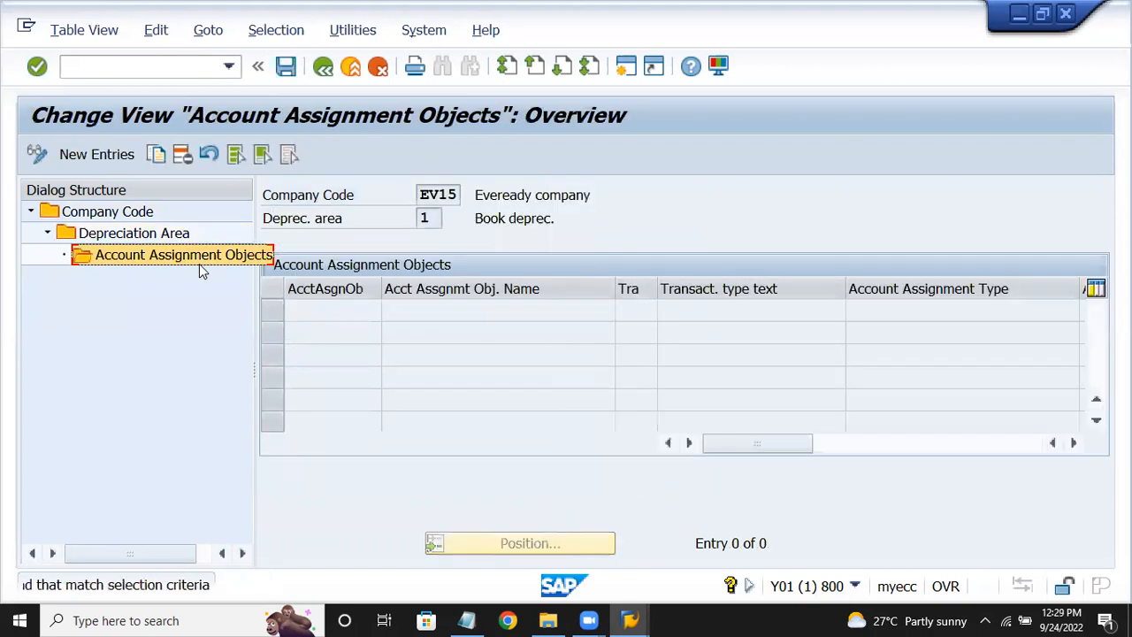
- Add a new entry with account assignment object KOSTL (Cost Center) and transaction type 100
key(F5)
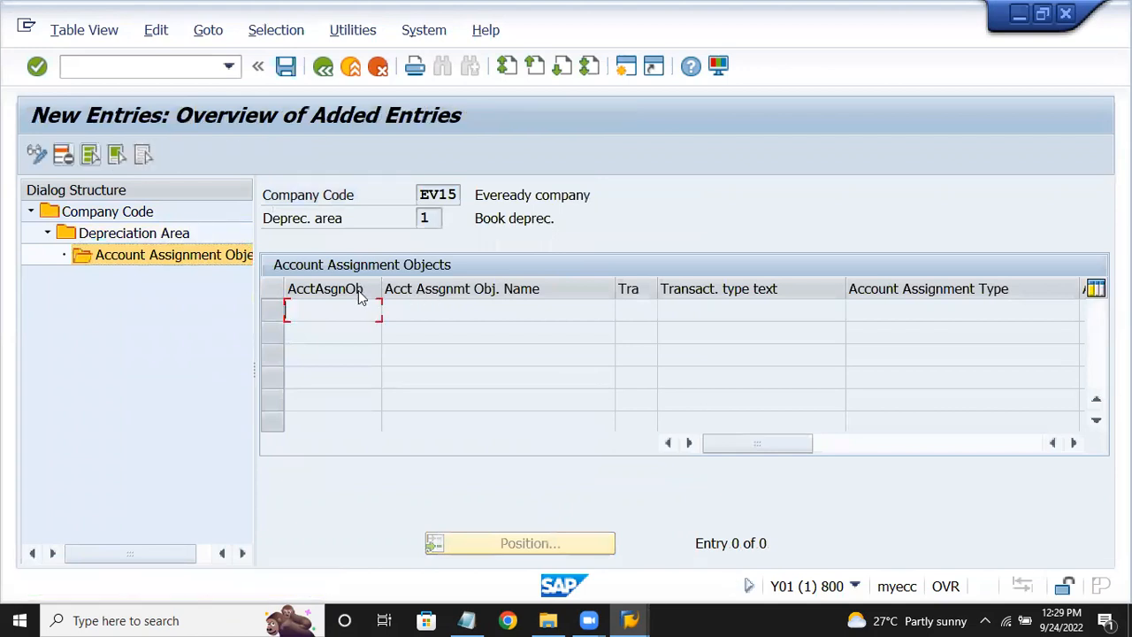
drag(370, 299, 362, 301)
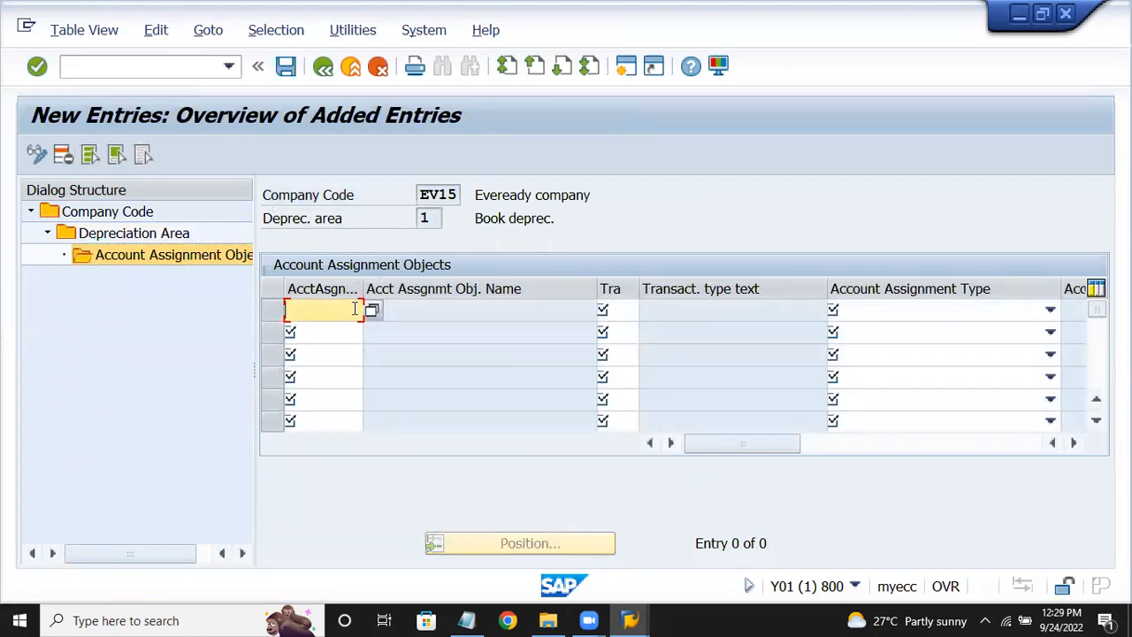
click(372, 316)
key(F4)
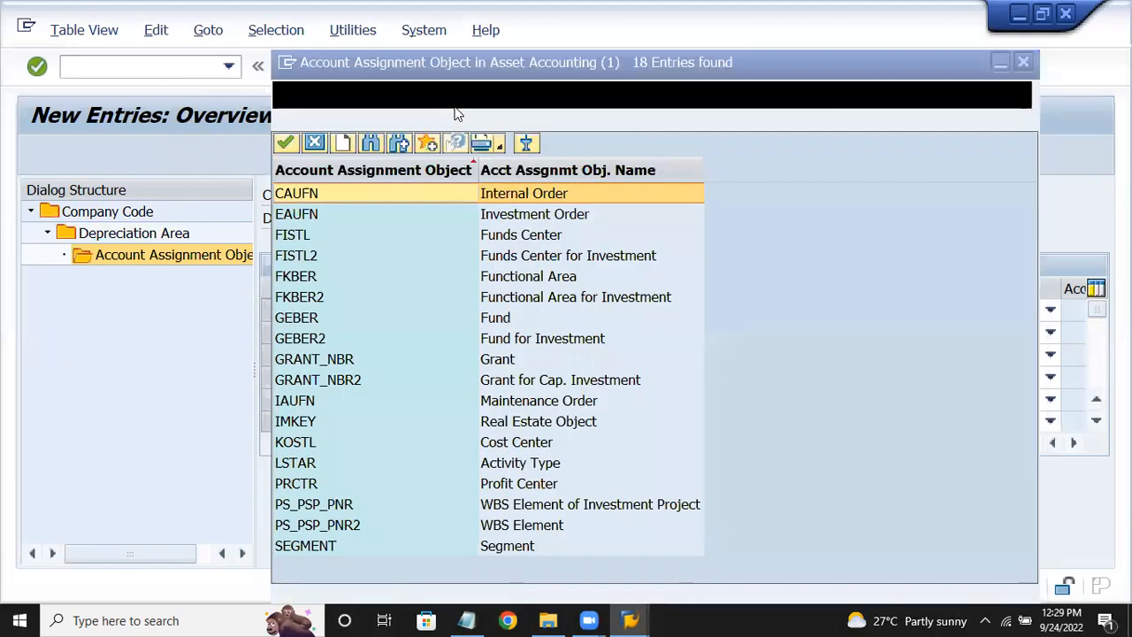
double_click(529, 441)
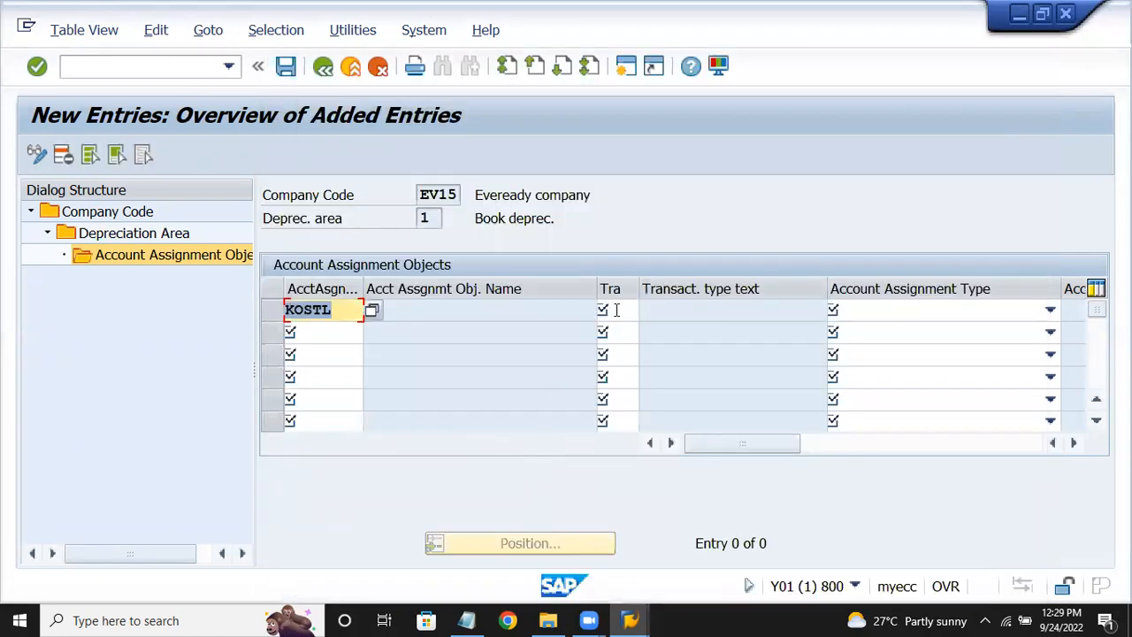
text(100)
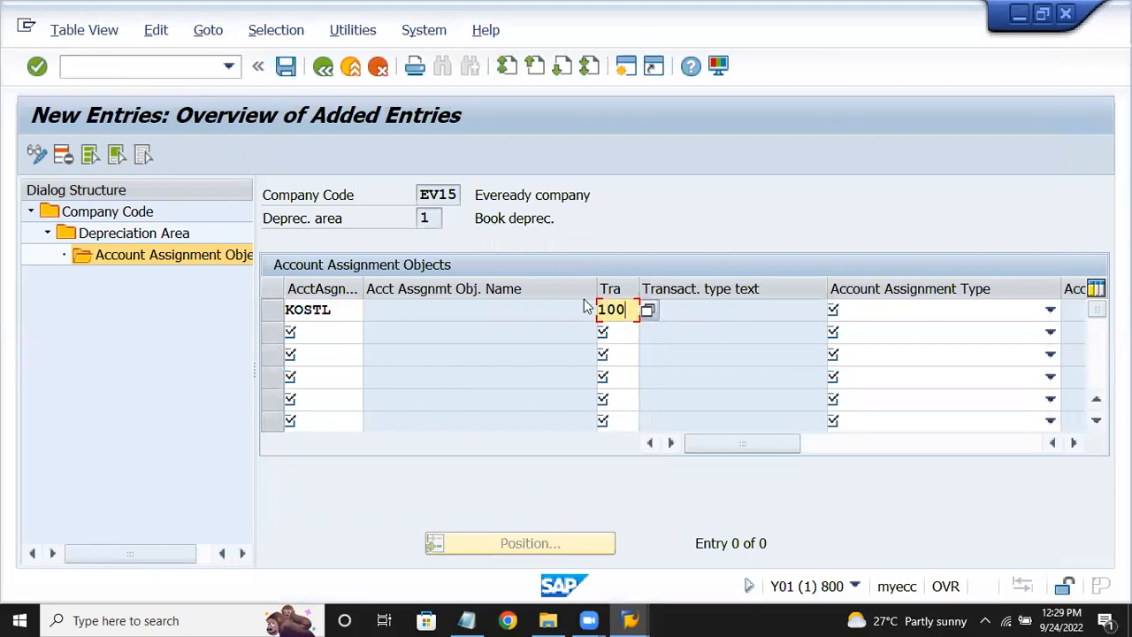
drag(598, 292, 539, 339)
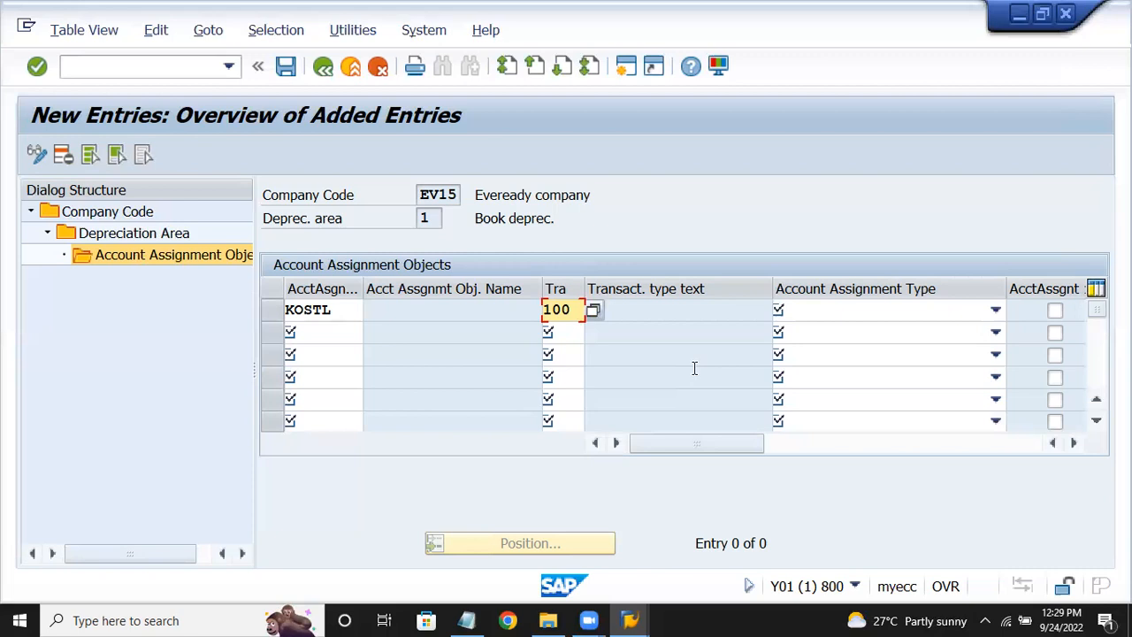
- Try to set the KOSTL entry's account assignment type to Depreciation Run
click(863, 313)
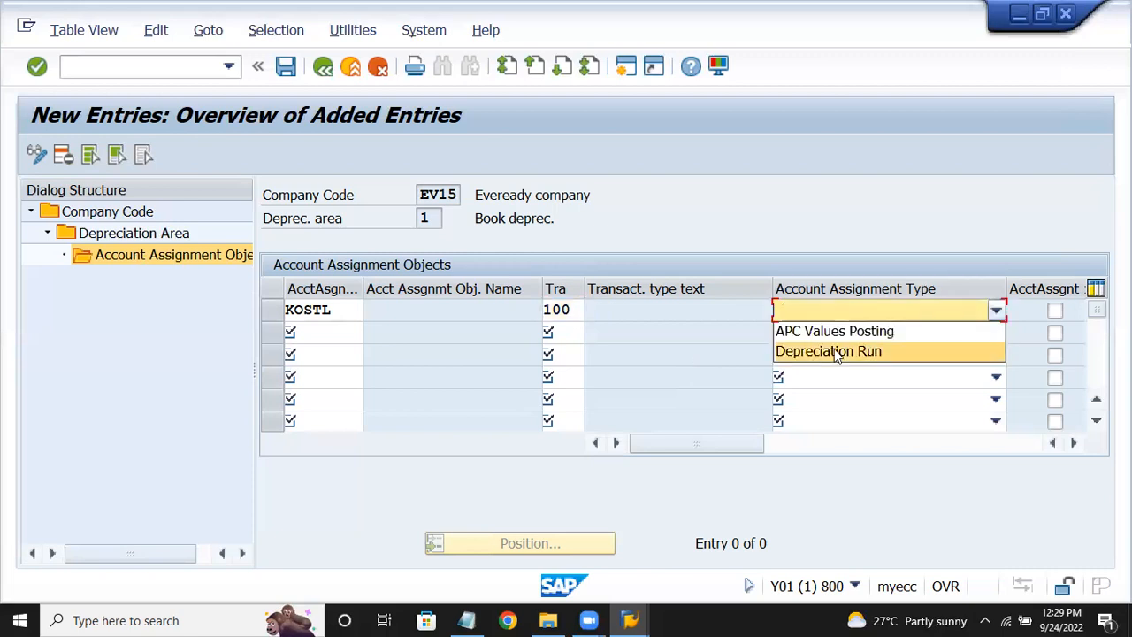
click(835, 352)
key(Return)
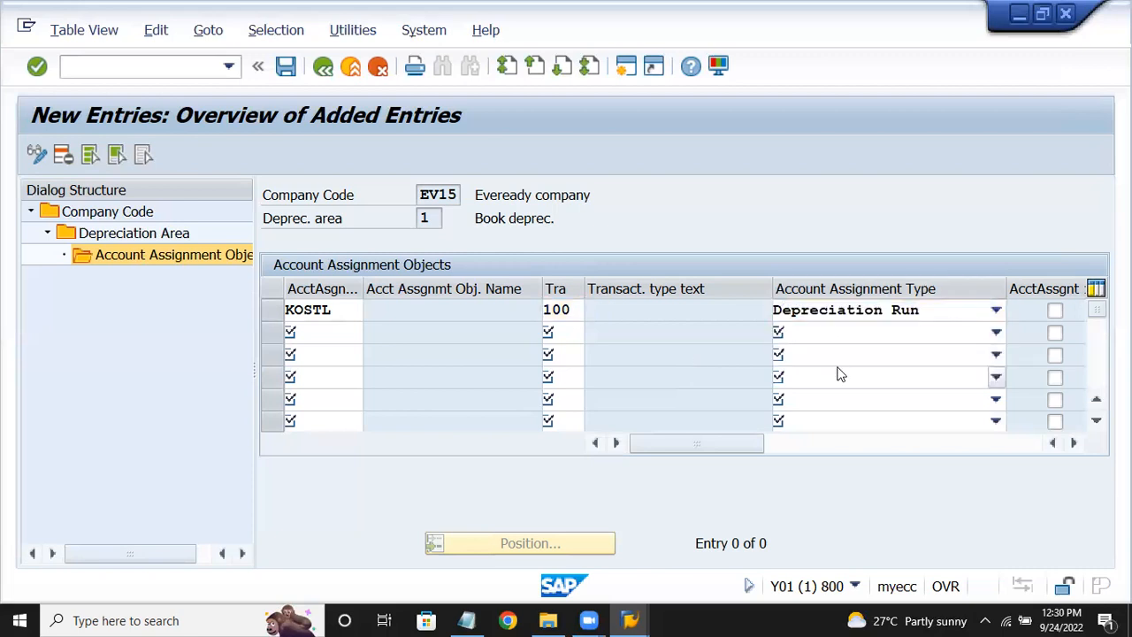
- Change the KOSTL entry's account assignment type to APC Values Posting
click(911, 309)
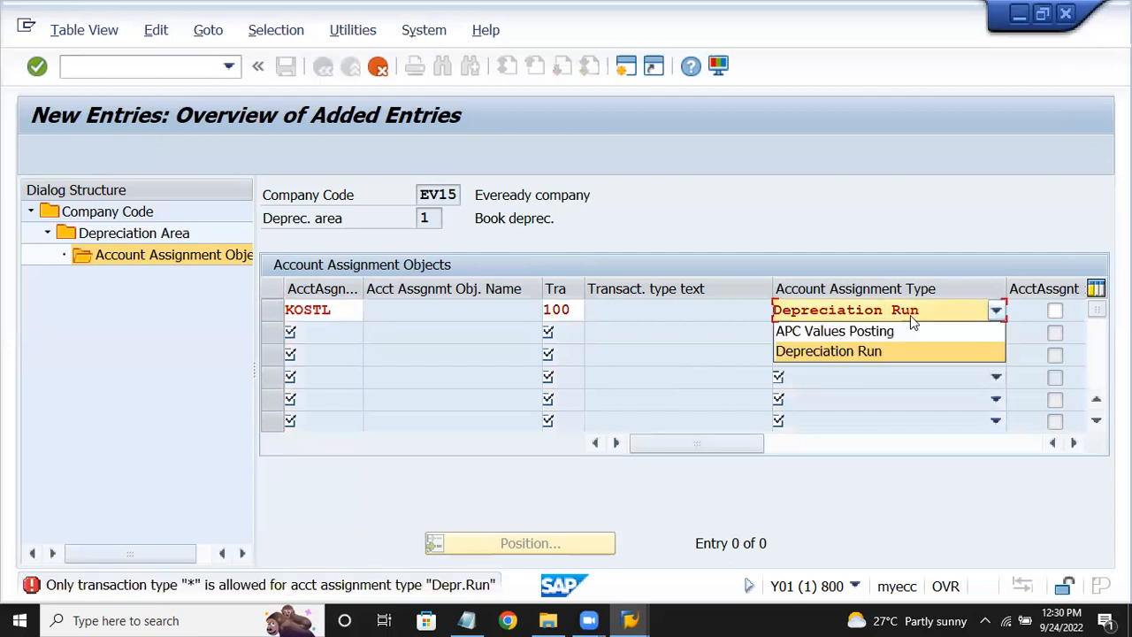
click(908, 329)
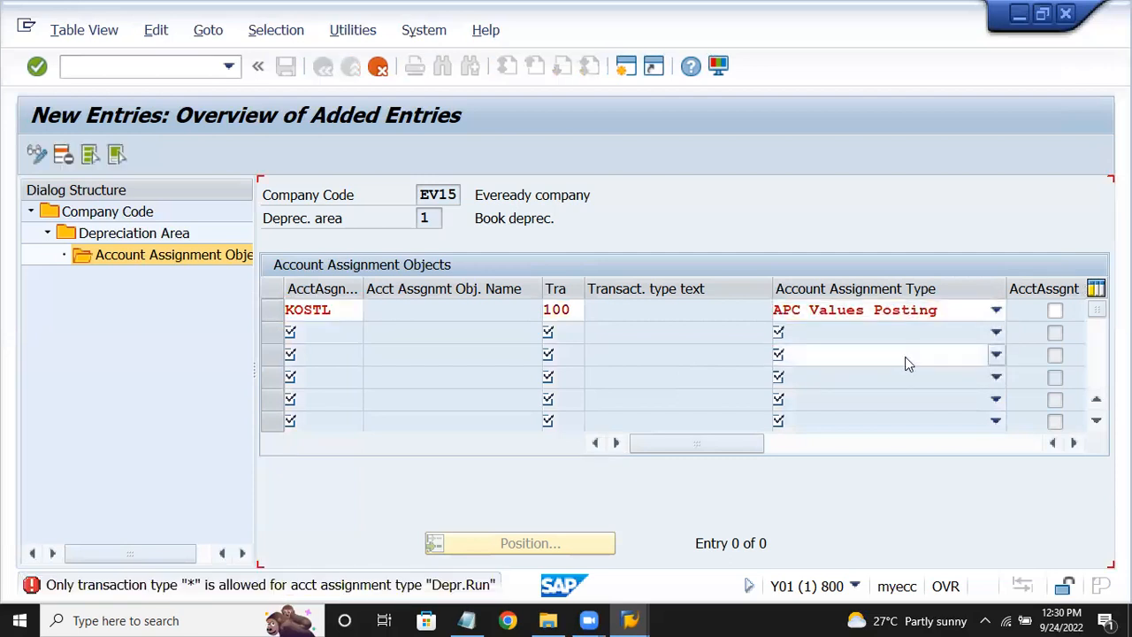
- Check transaction type 100 for the KOSTL entry in the list of asset transaction types and save the entry
key(Return)
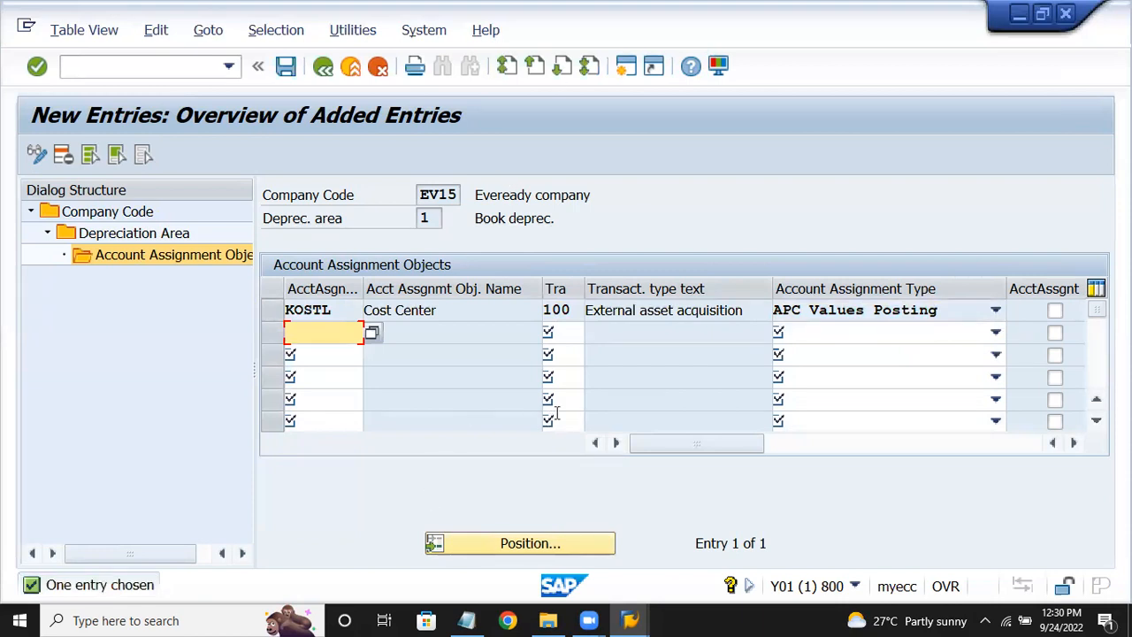
click(564, 310)
click(592, 311)
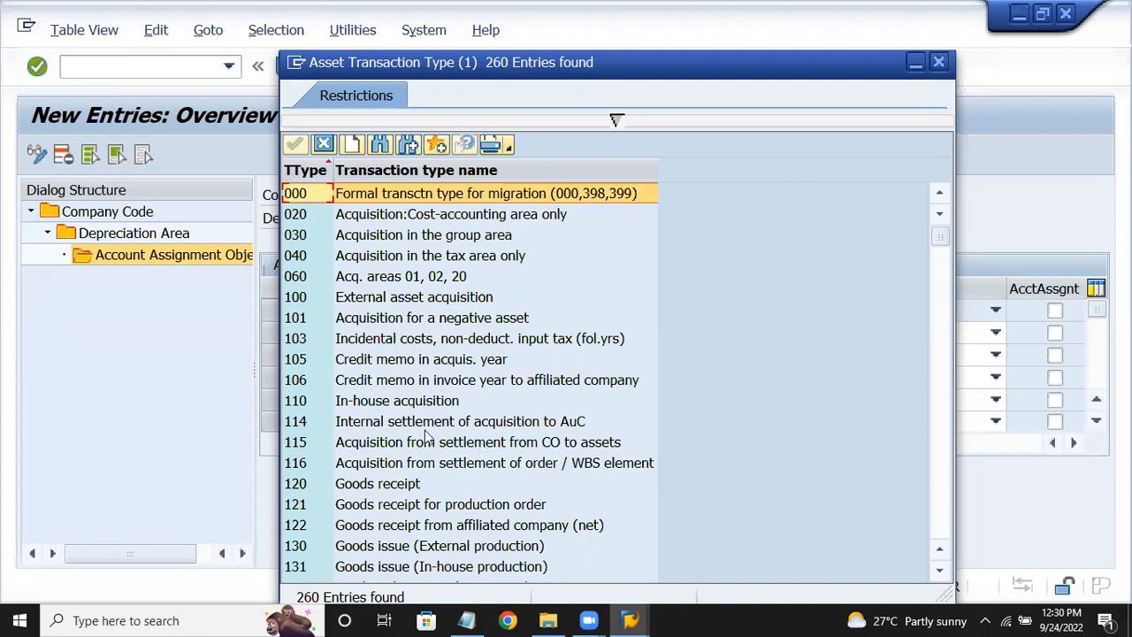
click(399, 301)
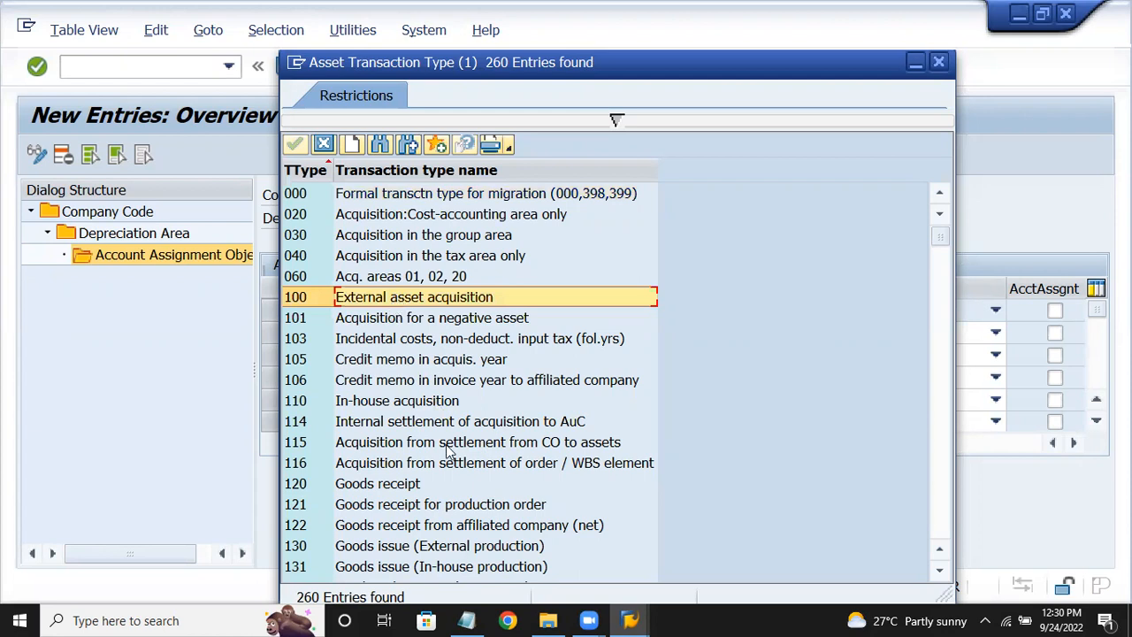
click(327, 146)
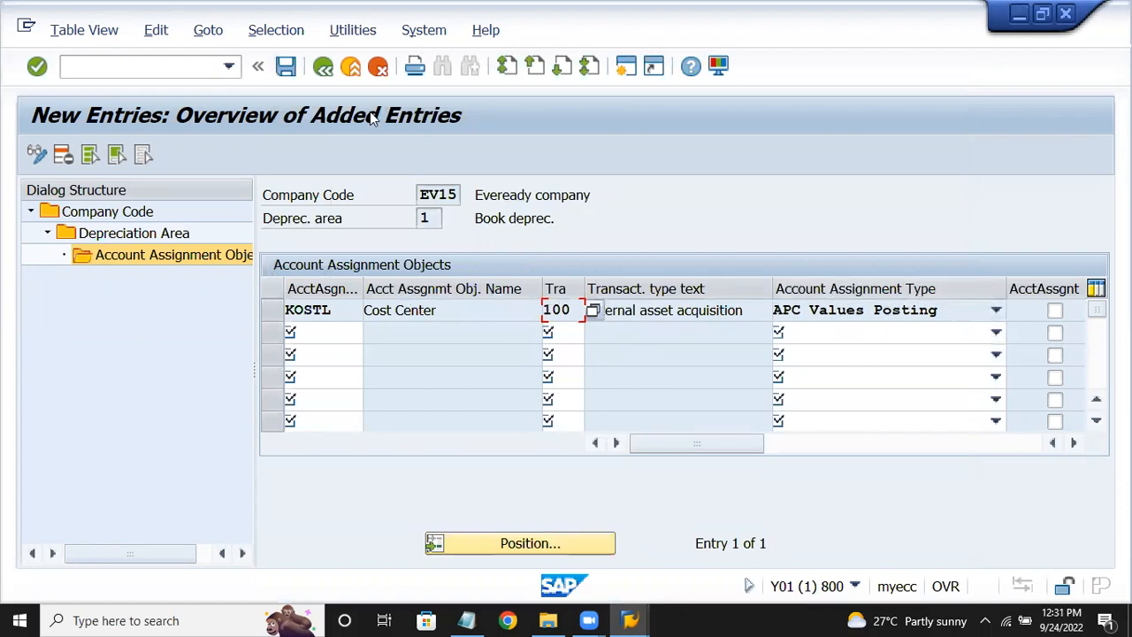
click(285, 67)
click(399, 392)
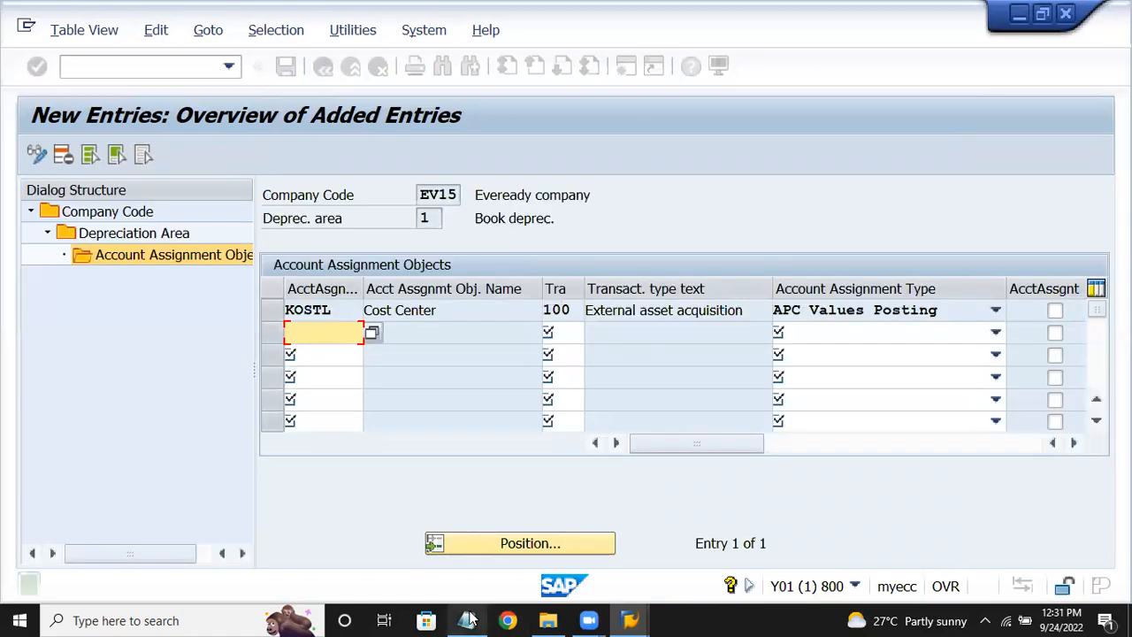
- Switch to the SAP Fico notes in Notepad, read the Set Chart of Depreciation item, and return to SAP
click(467, 621)
click(434, 326)
scroll(444, 324, down, 3)
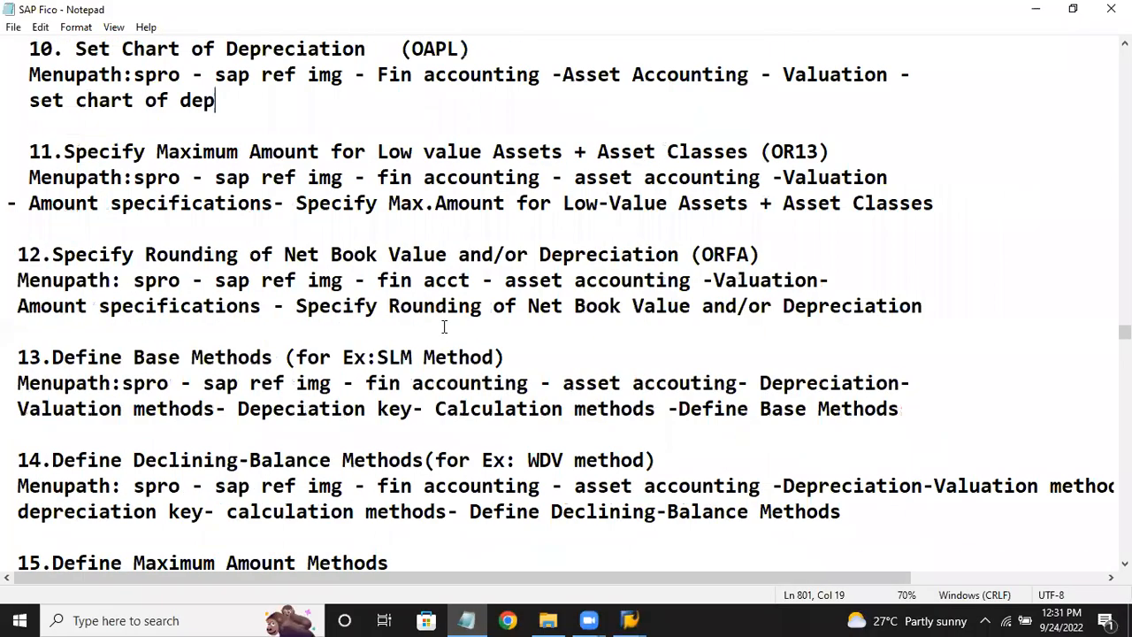
scroll(445, 325, up, 1)
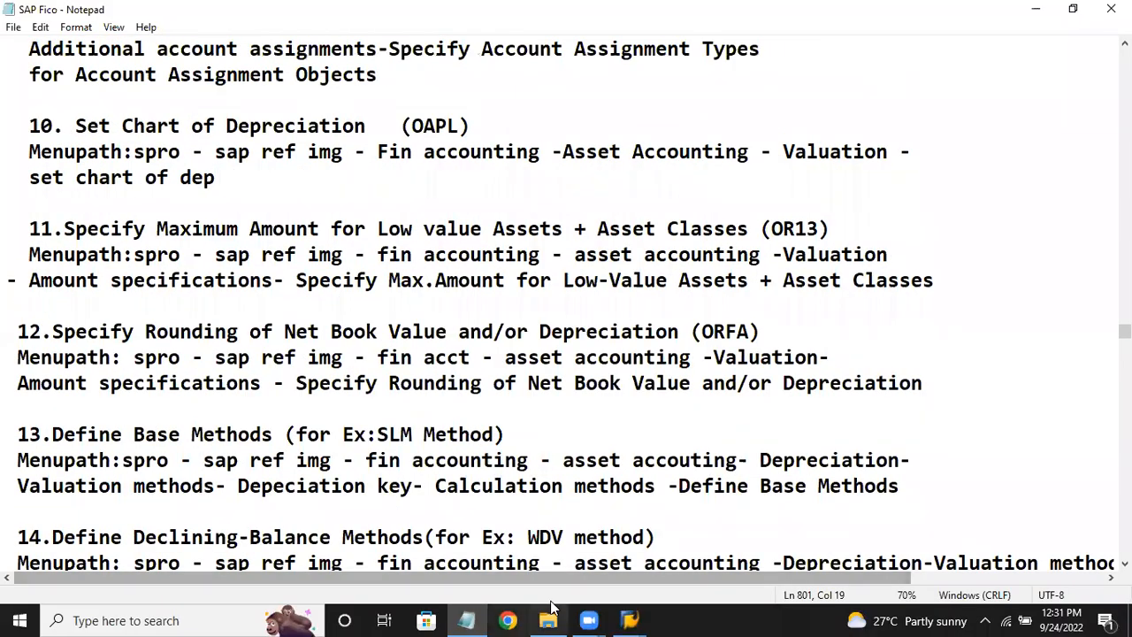
click(623, 618)
click(645, 554)
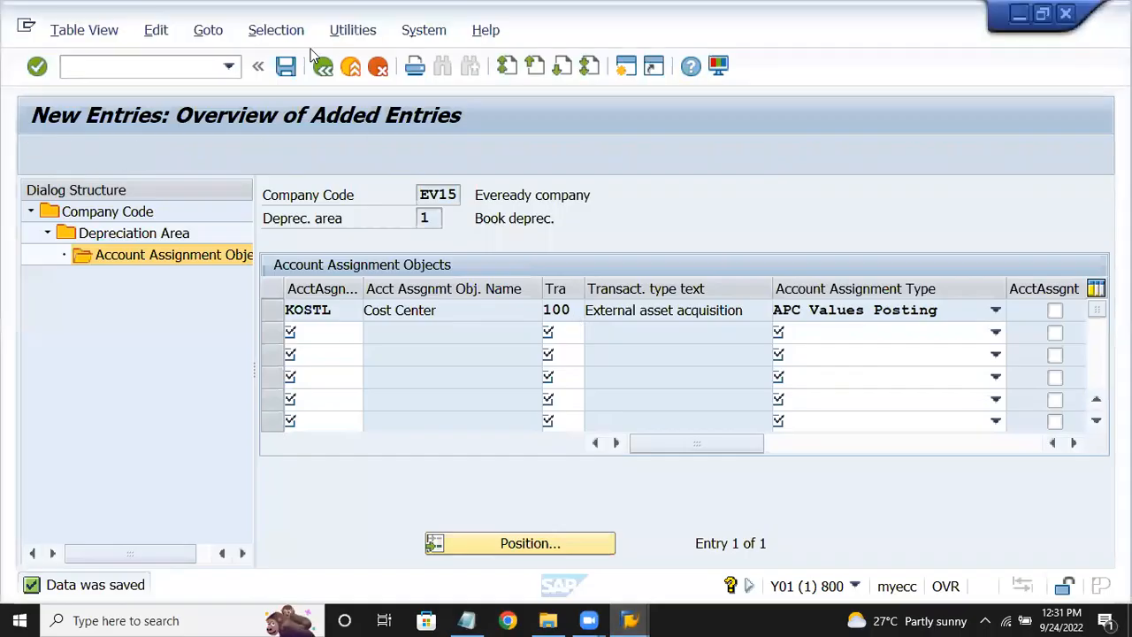
- Leave the account assignment objects and company code views and go back to the IMG structure
click(323, 68)
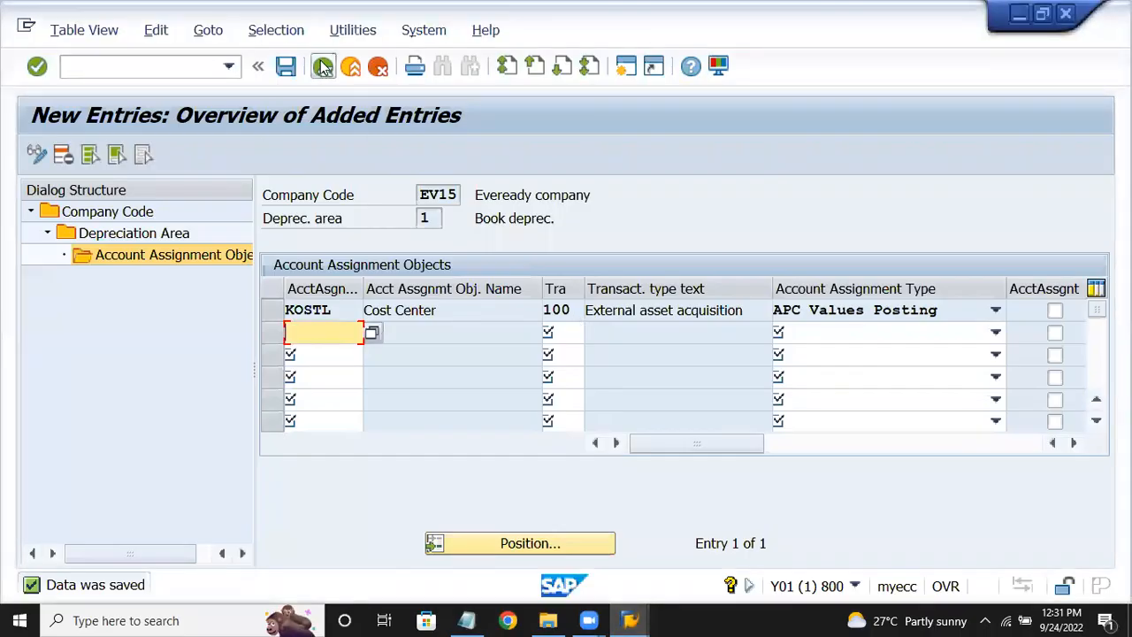
click(323, 67)
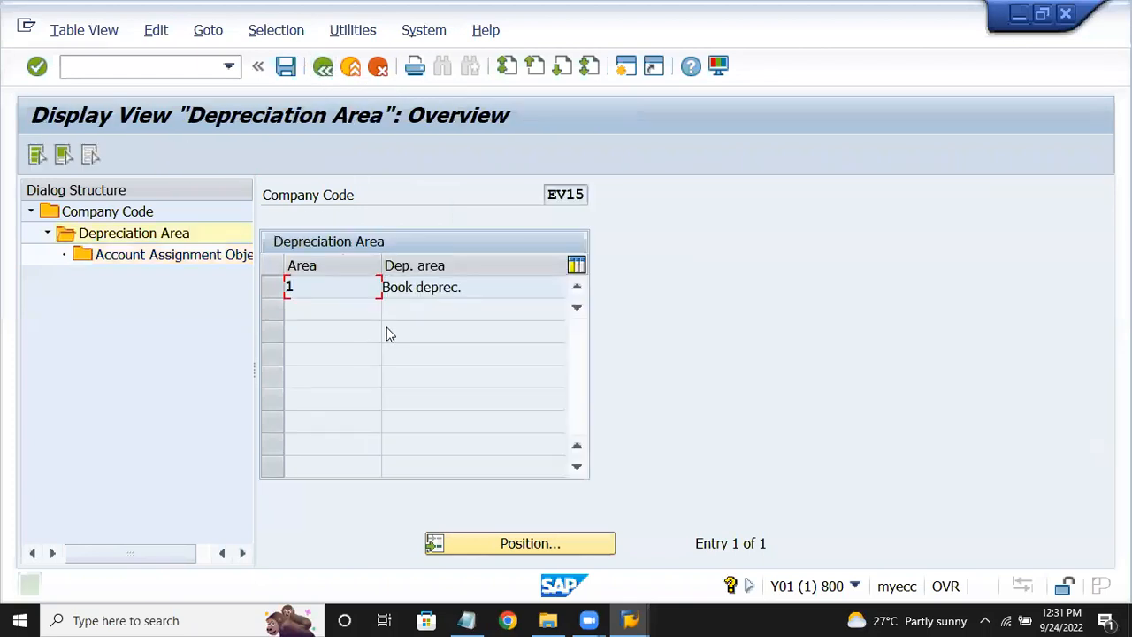
key(F3)
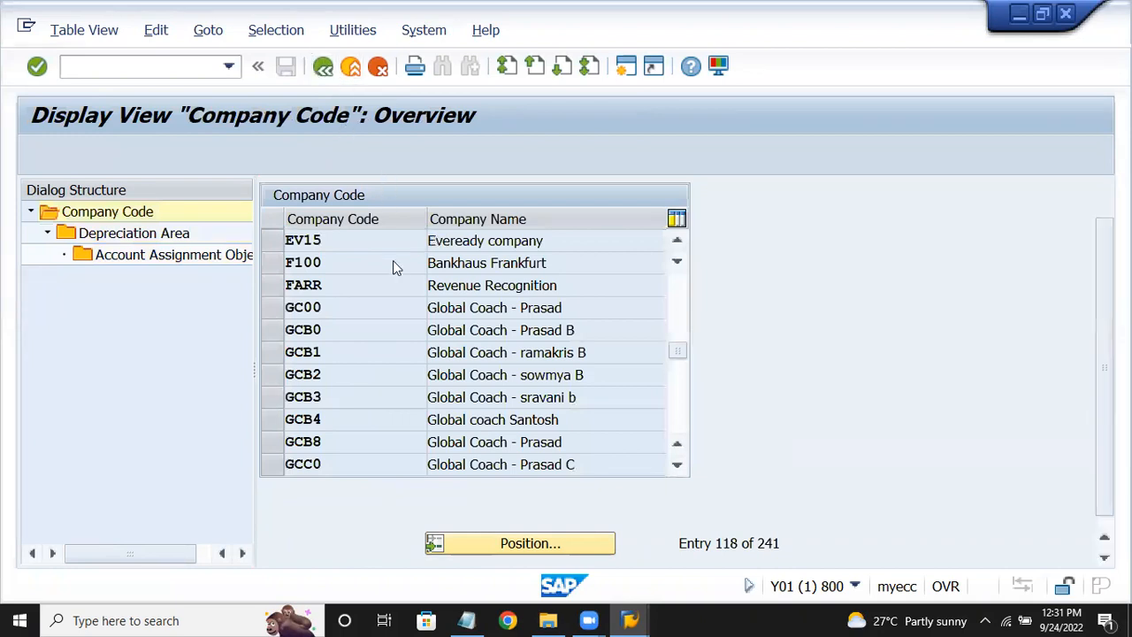
key(F3)
- Collapse the Integration with General Ledger Accounting node under Asset Accounting in the IMG structure
click(283, 475)
key(Left)
key(Up)
key(Up)
key(Up)
key(Up)
key(Up)
key(Up)
key(Up)
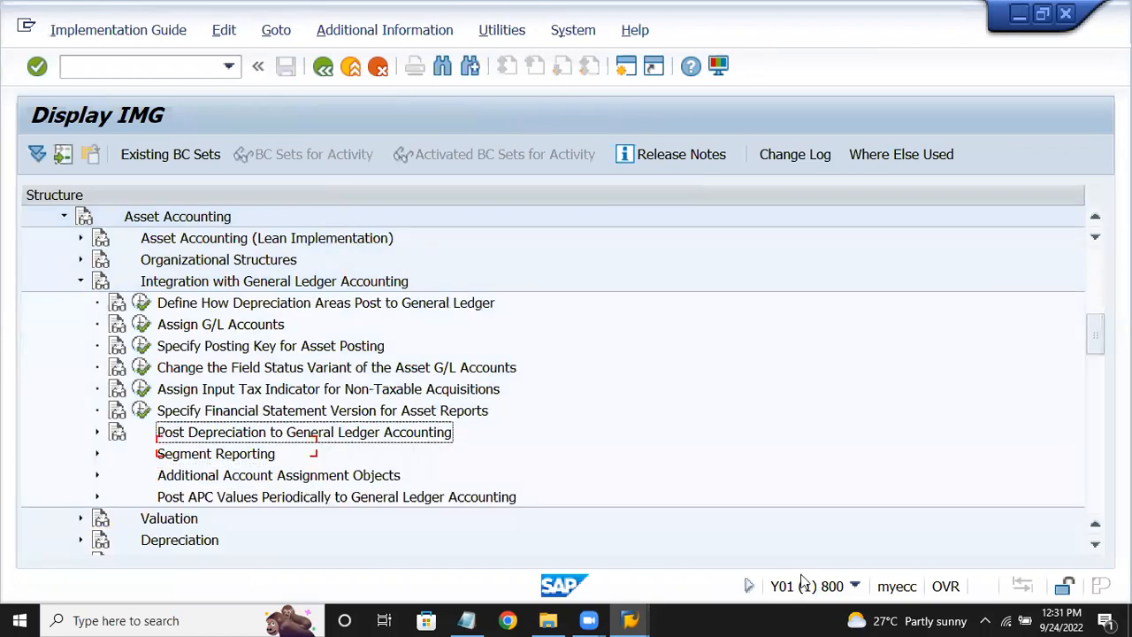
key(Left)
key(Left)
- Expand the Valuation node and set the chart of depreciation to EV15
key(Down)
key(Right)
key(Down)
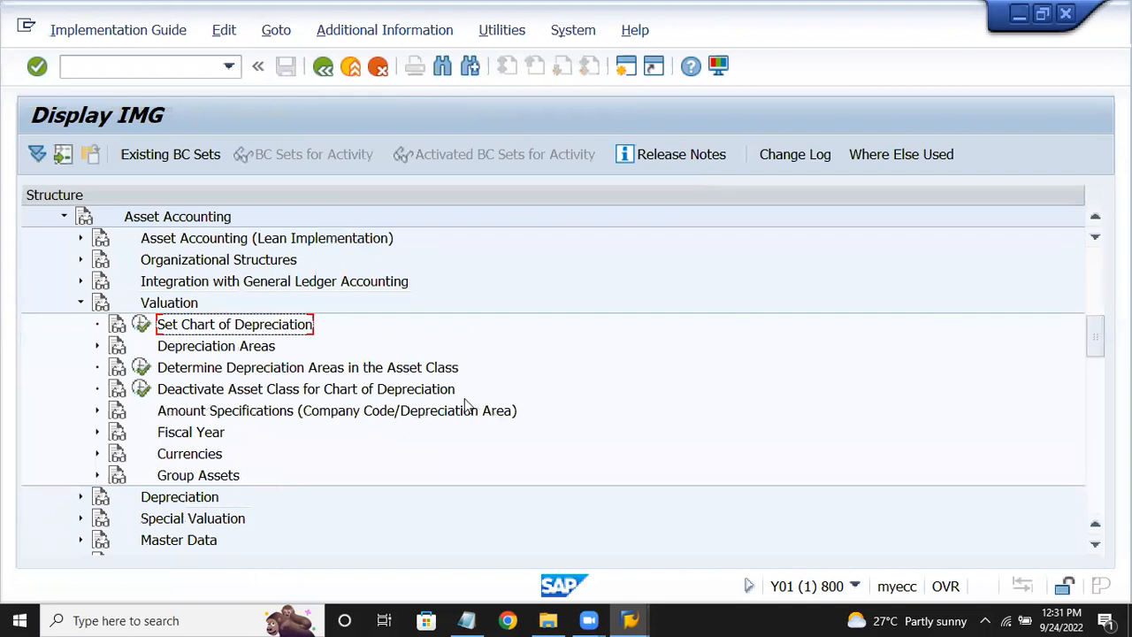
click(147, 329)
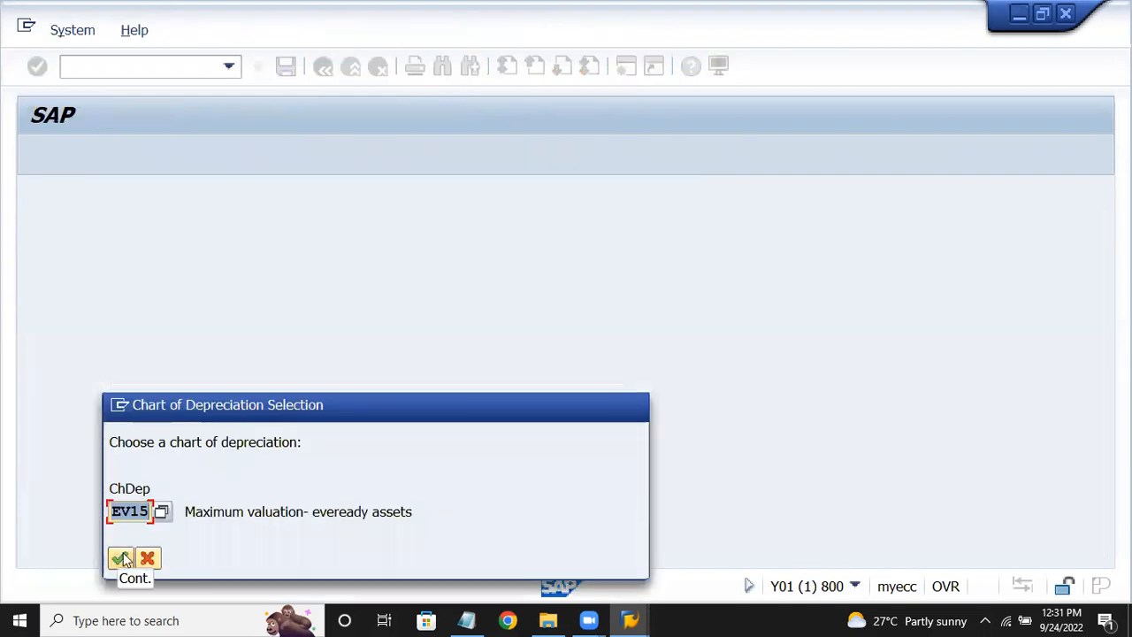
click(122, 558)
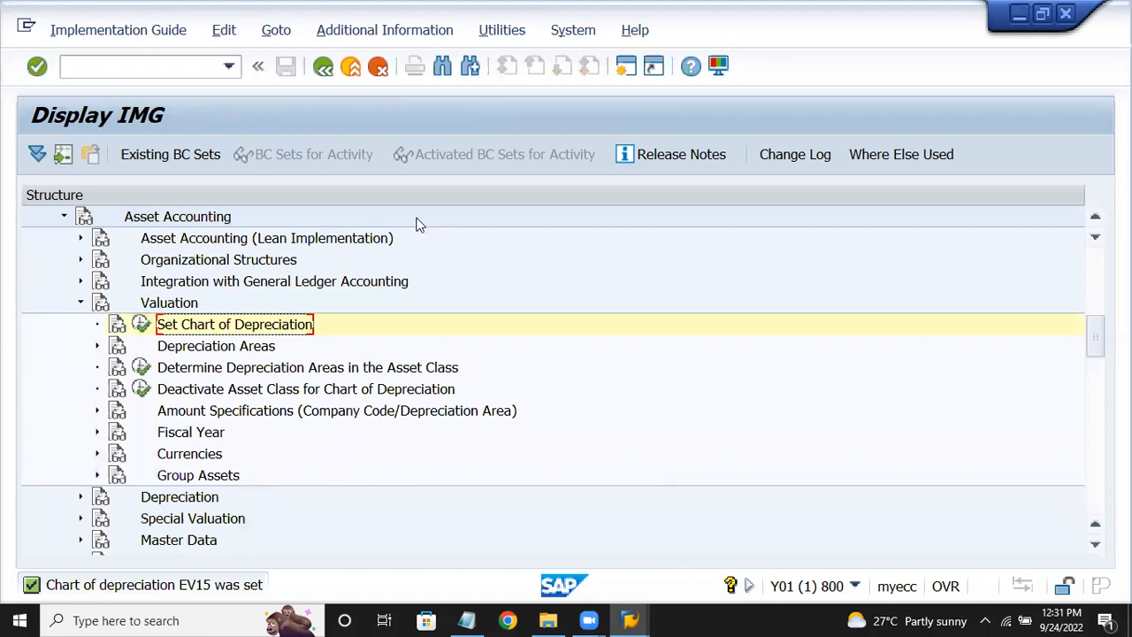
- Read the Notepad notes on low-value asset amounts, rounding and depreciation methods, and return to the Display IMG window
click(469, 620)
scroll(458, 292, down, 1)
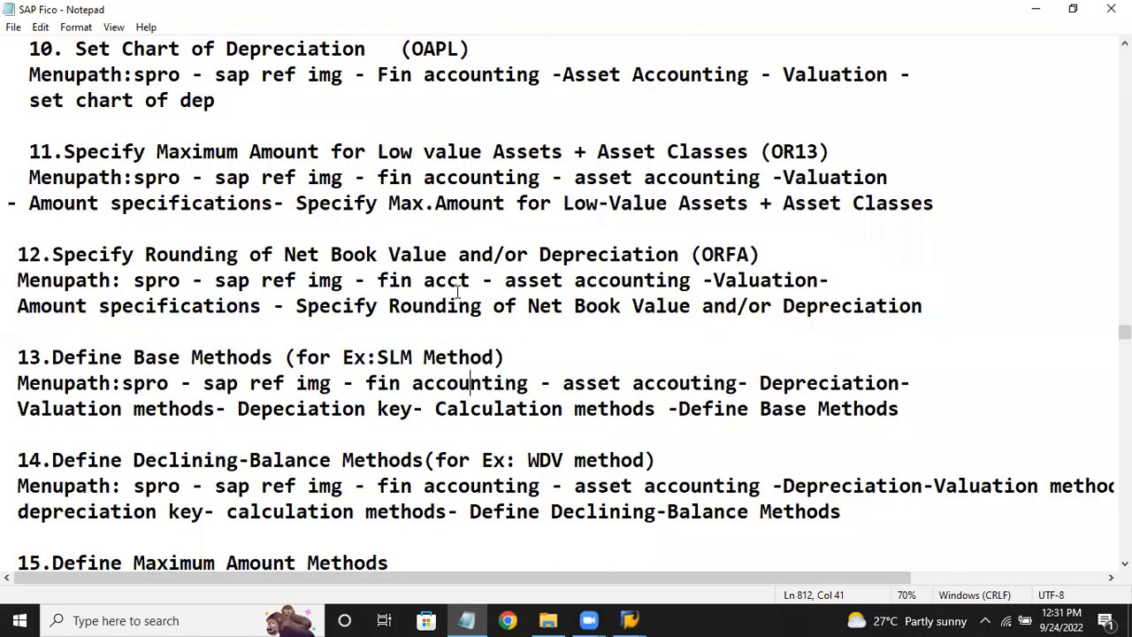
scroll(458, 291, down, 1)
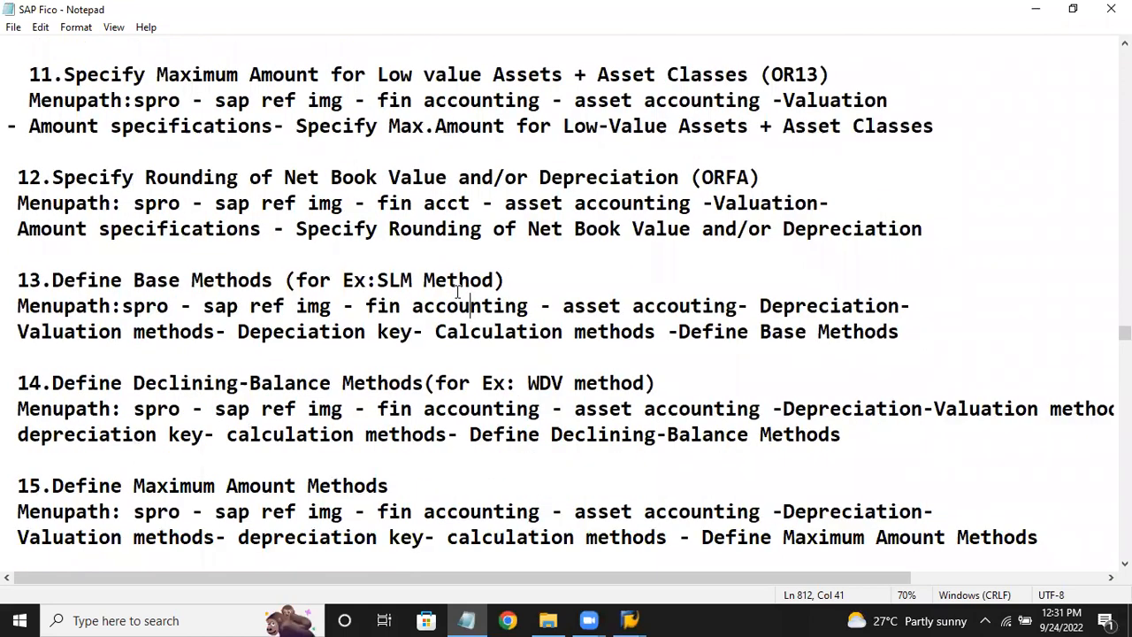
scroll(458, 292, down, 1)
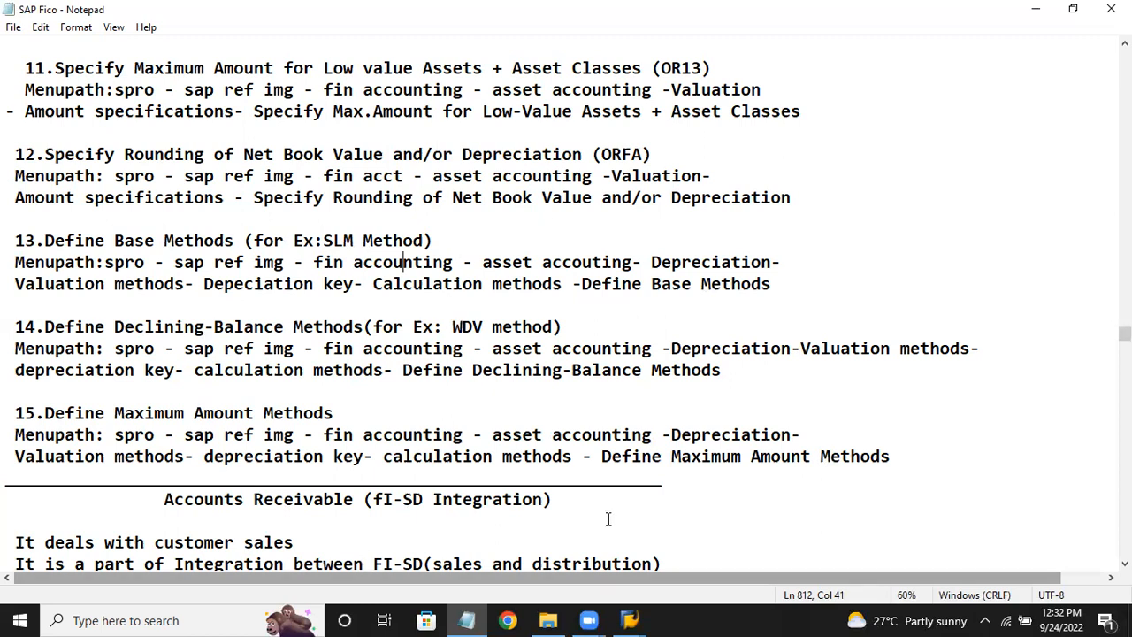
mouse_move(628, 619)
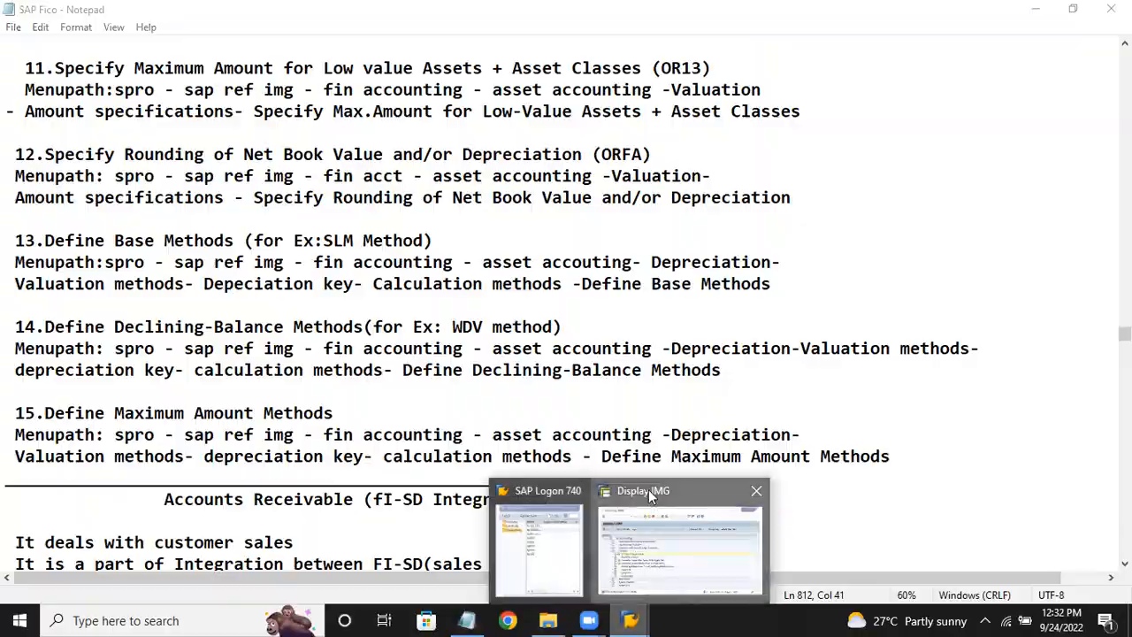
click(648, 495)
- Expand Amount Specifications under Valuation and open the activity Specify amount for low value assets from the Specify Max. Amount entry
key(Down)
key(Down)
key(Down)
key(Down)
key(Down)
key(Up)
key(Right)
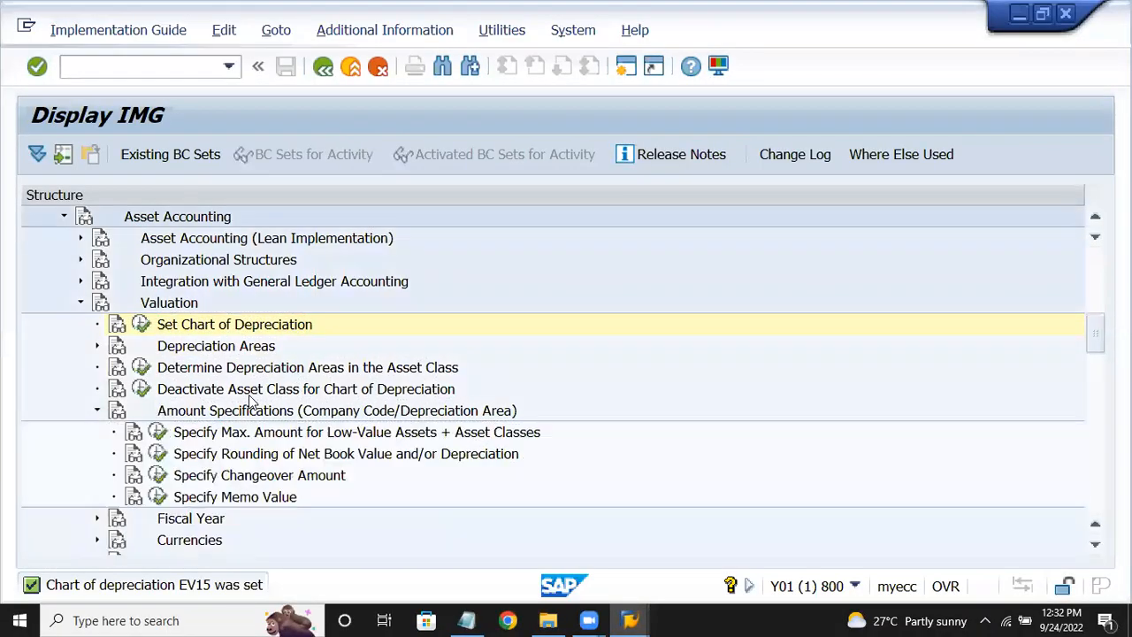
key(Down)
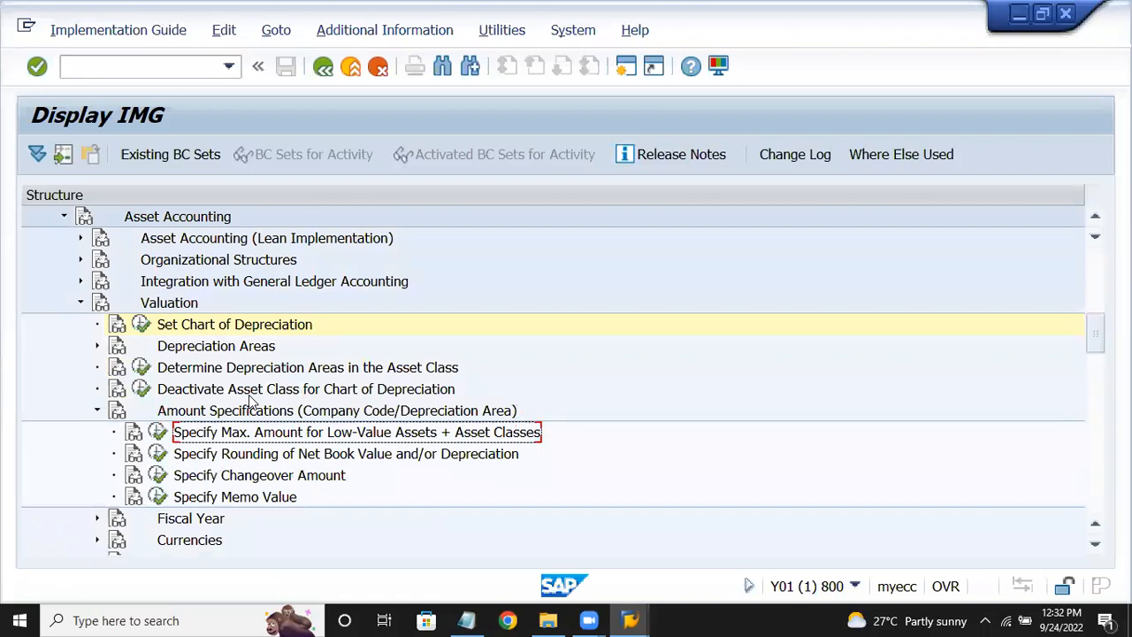
click(158, 434)
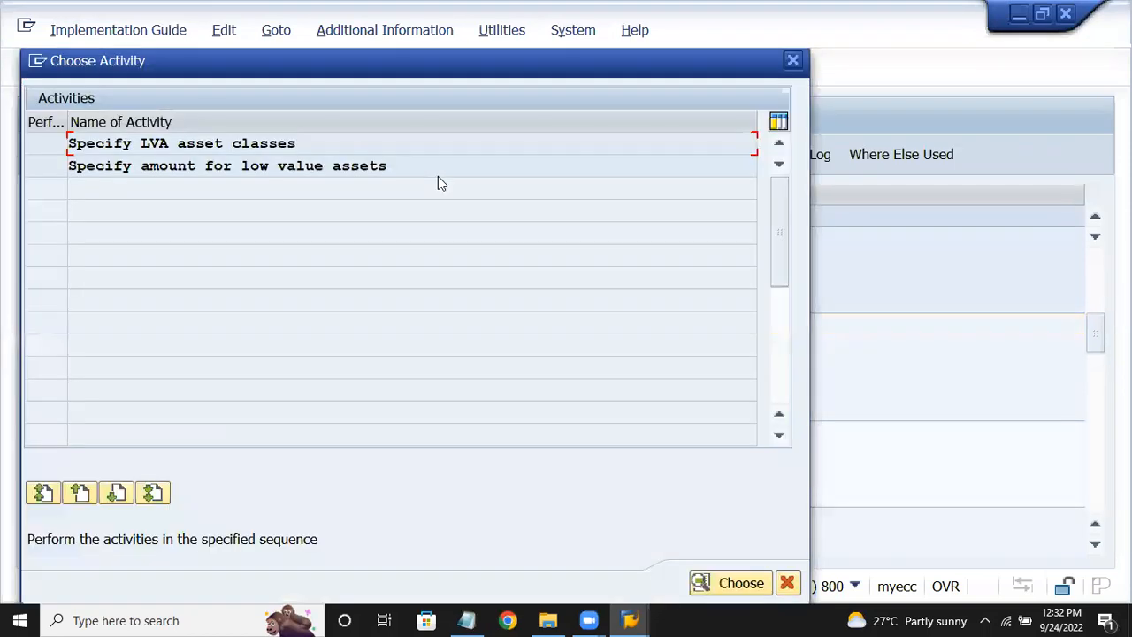
click(385, 172)
double_click(388, 173)
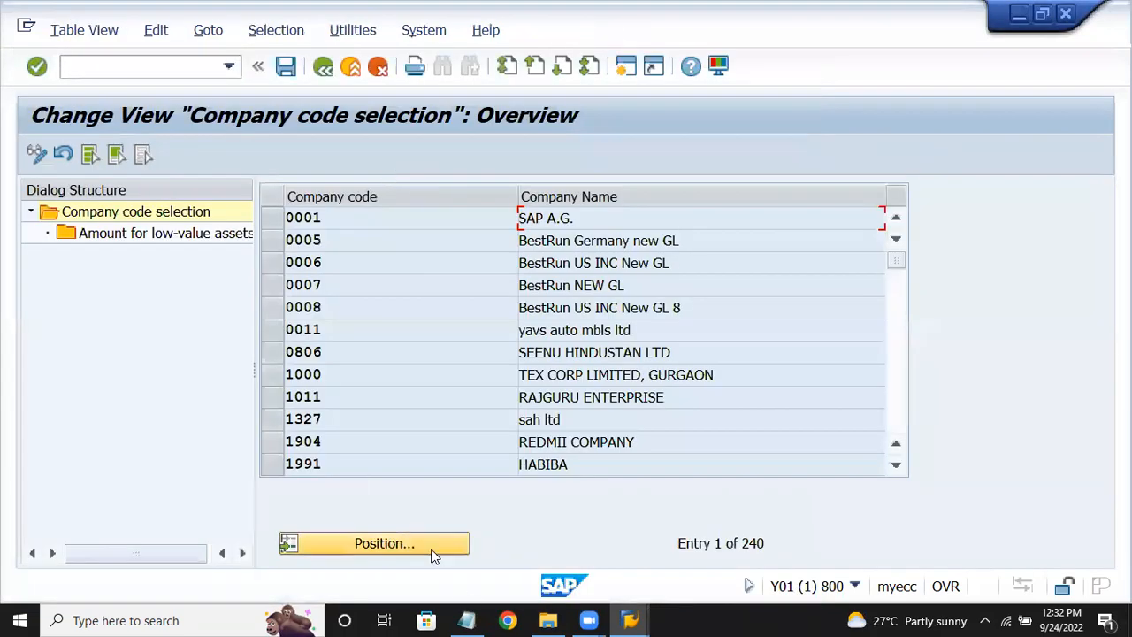
- Position the list on company code EV15, select it and open its amounts for low-value assets
click(433, 549)
text(ev)
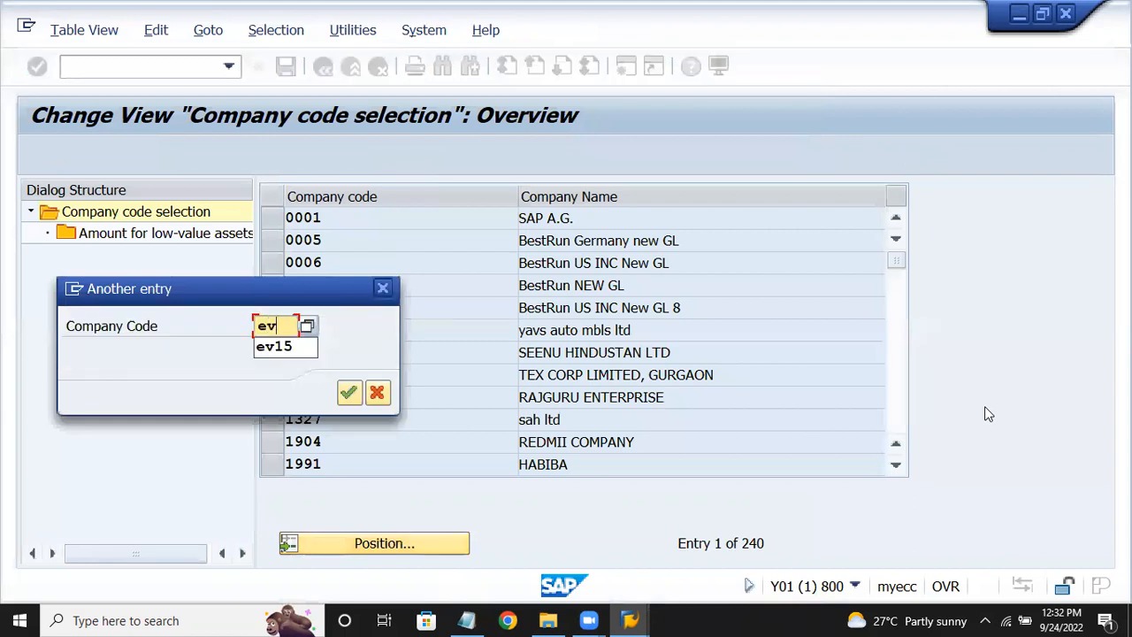
text(15)
key(Return)
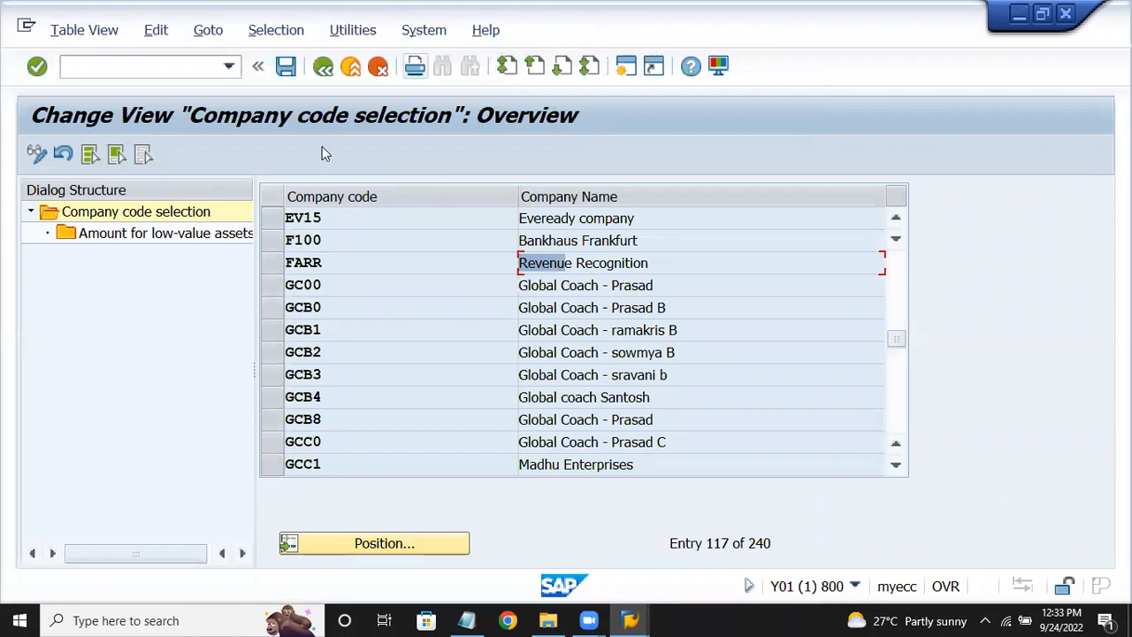
click(271, 218)
click(209, 233)
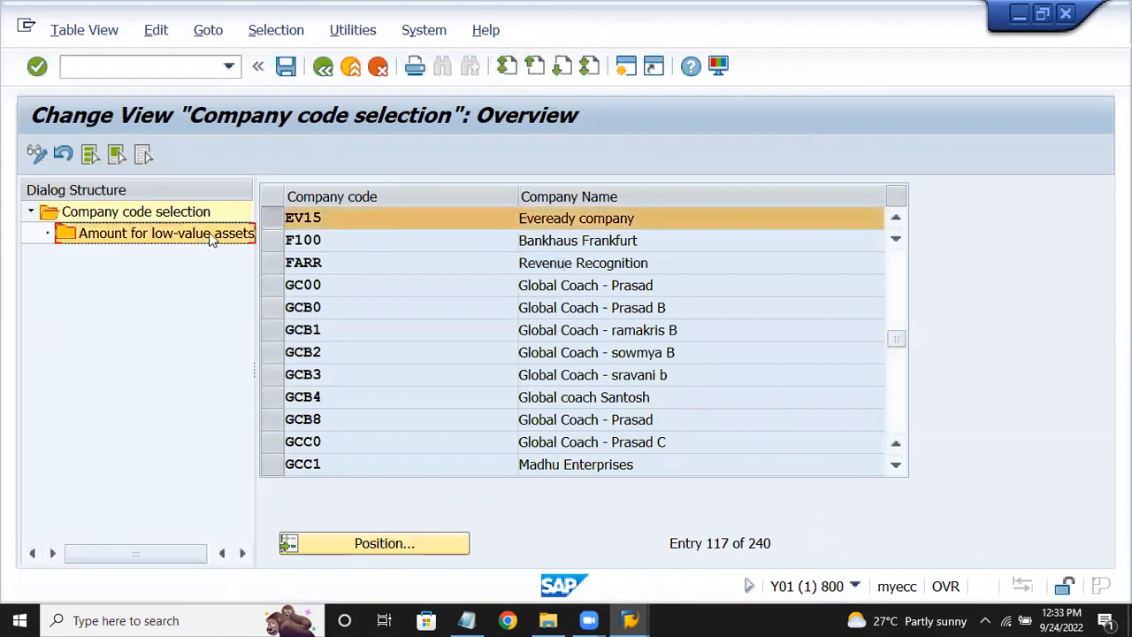
double_click(208, 234)
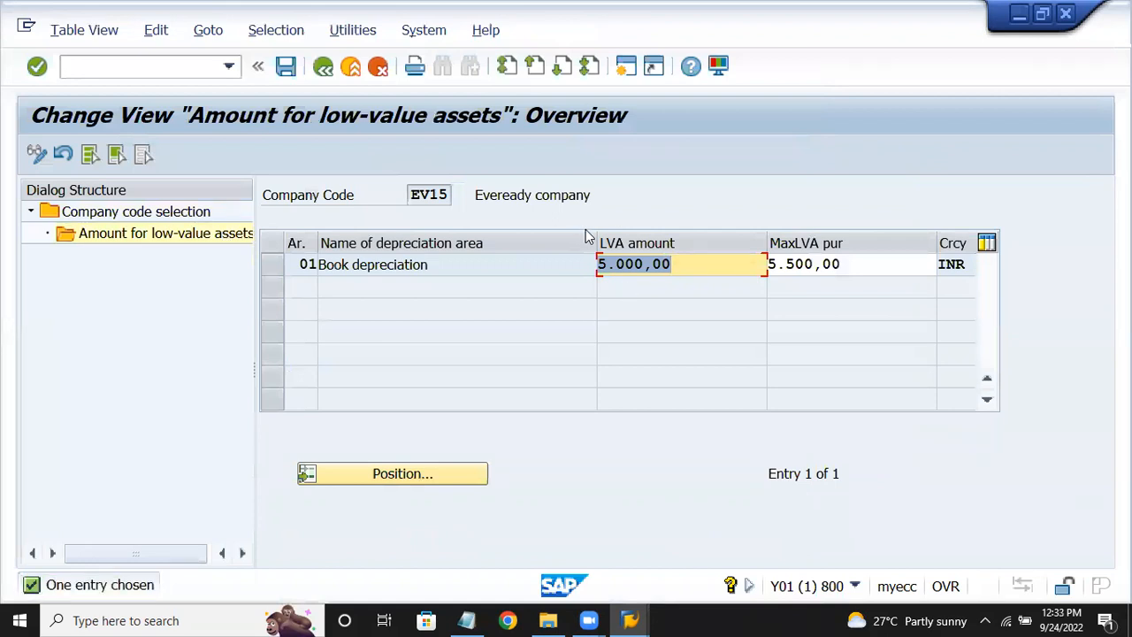
- For book depreciation area 01, set the LVA amount to 500000 and the MaxLVA pur to 99999999
drag(599, 235, 515, 278)
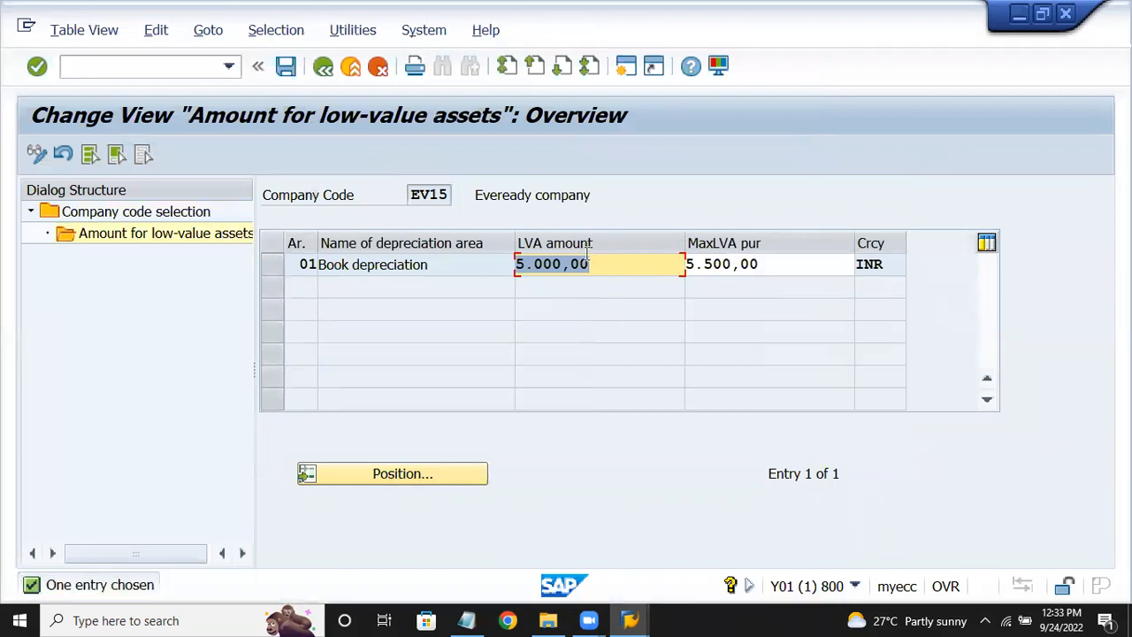
click(640, 265)
key(shift+Home)
text(500000)
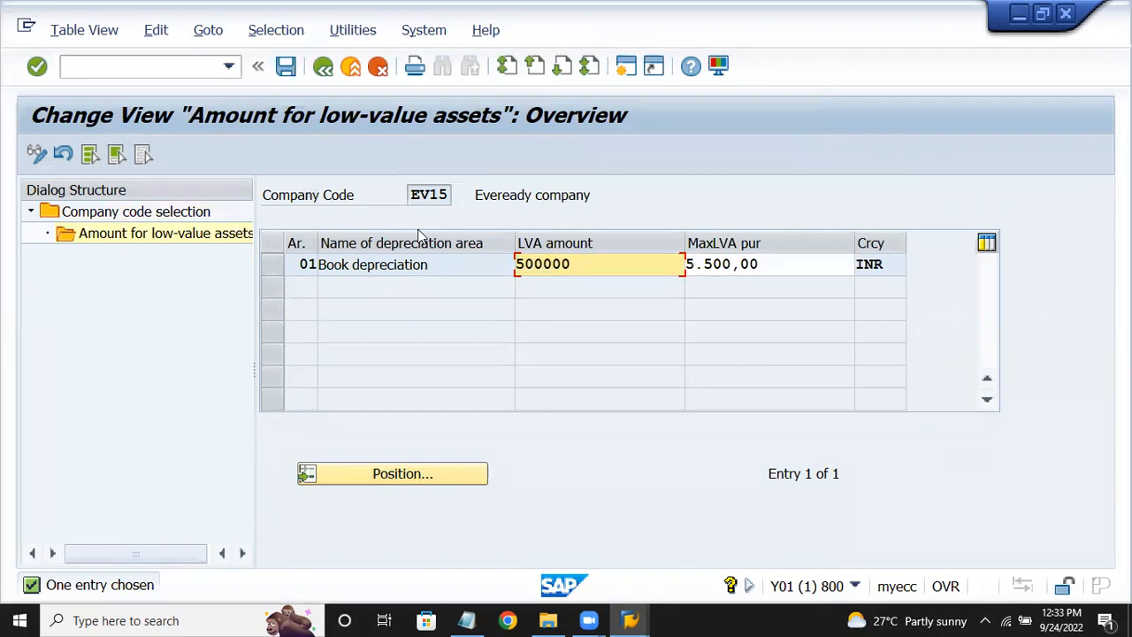
double_click(803, 266)
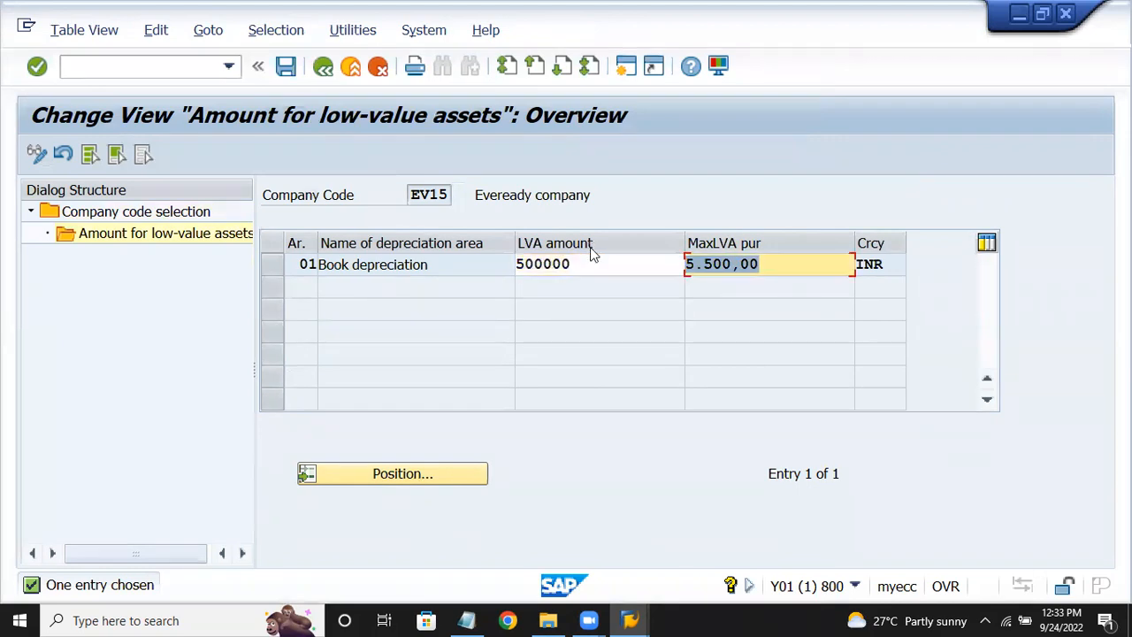
text(99999999)
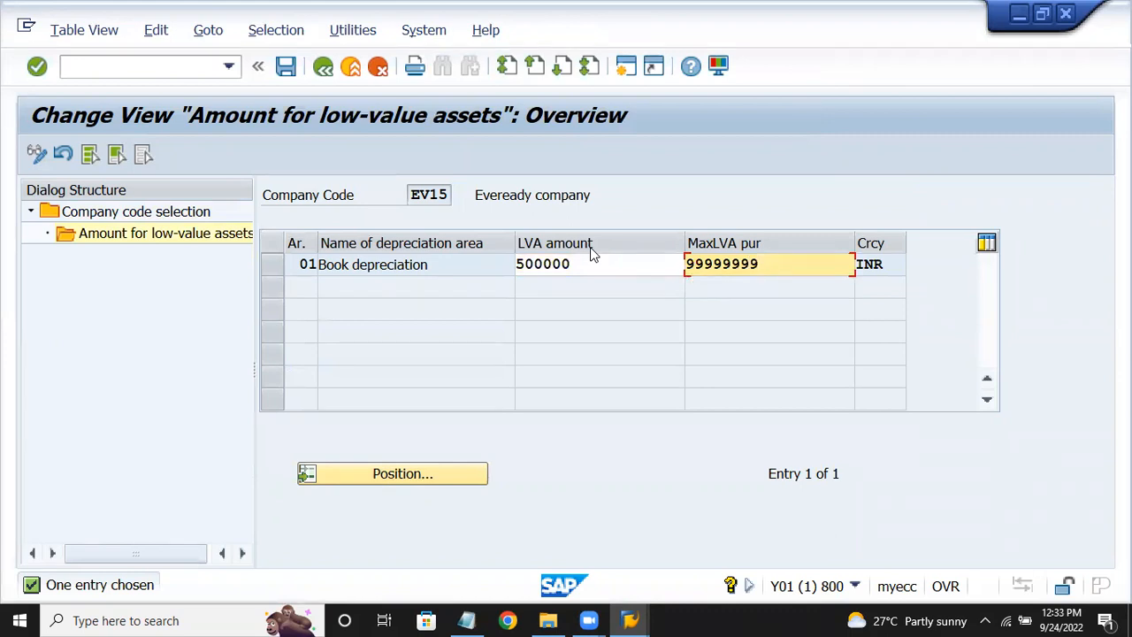
key(Return)
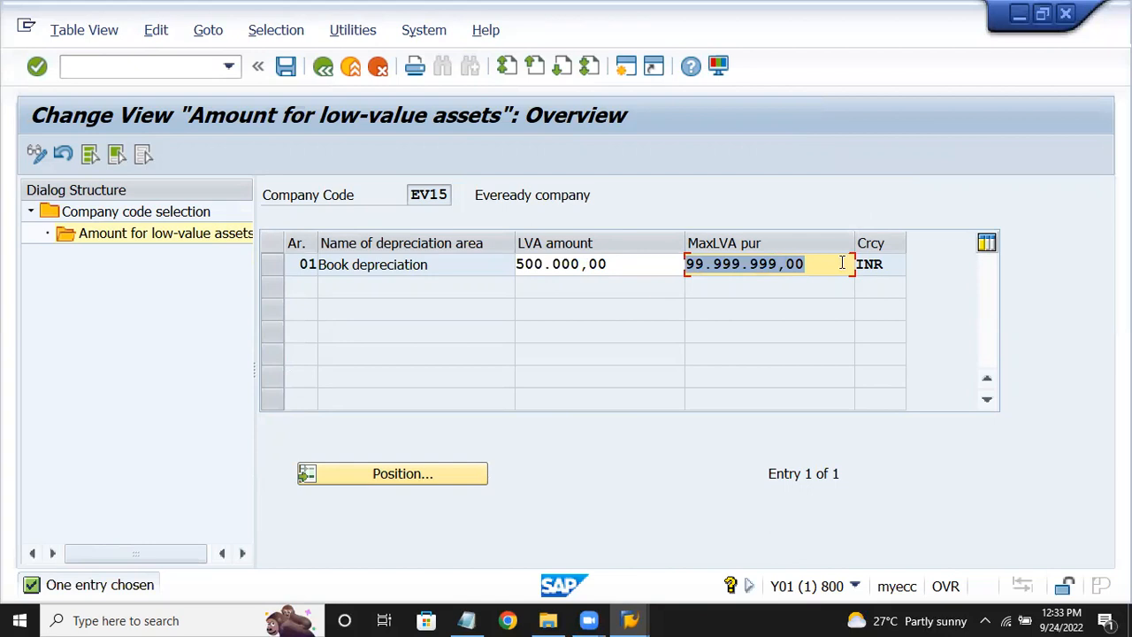
key(shift+Tab)
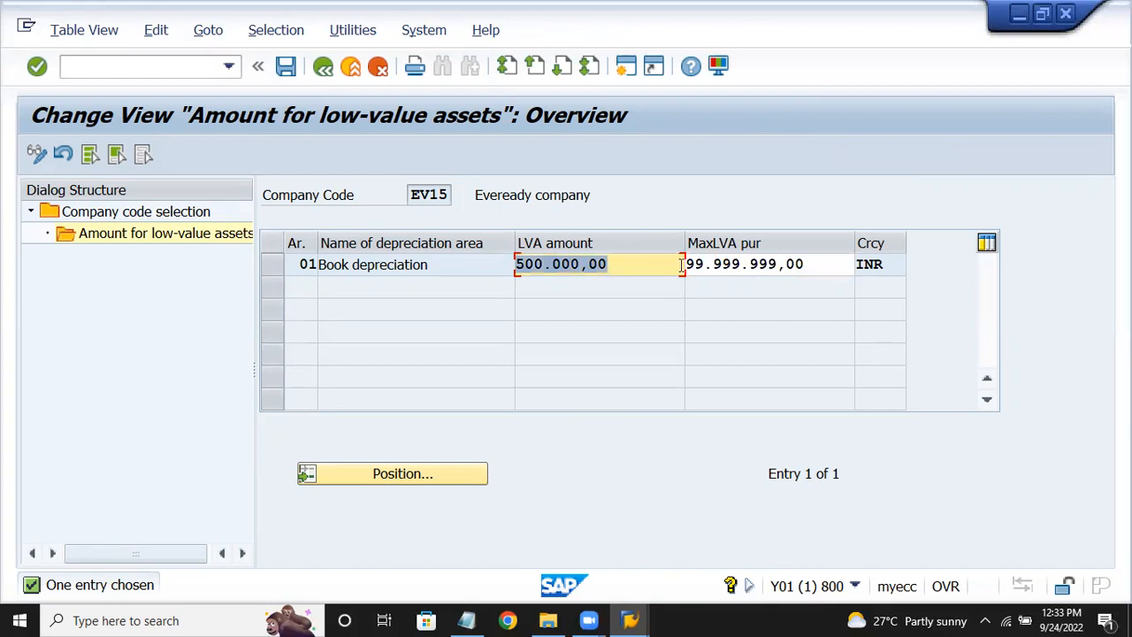
- Save the low-value asset amounts and go back to the company code selection
key(ctrl+s)
click(403, 393)
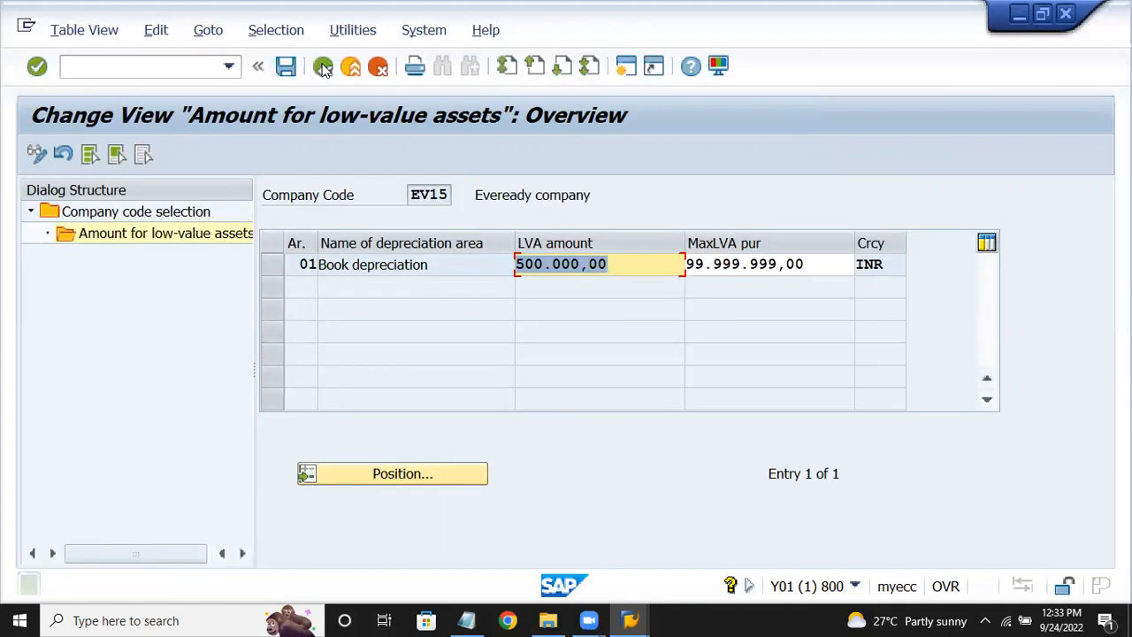
click(323, 67)
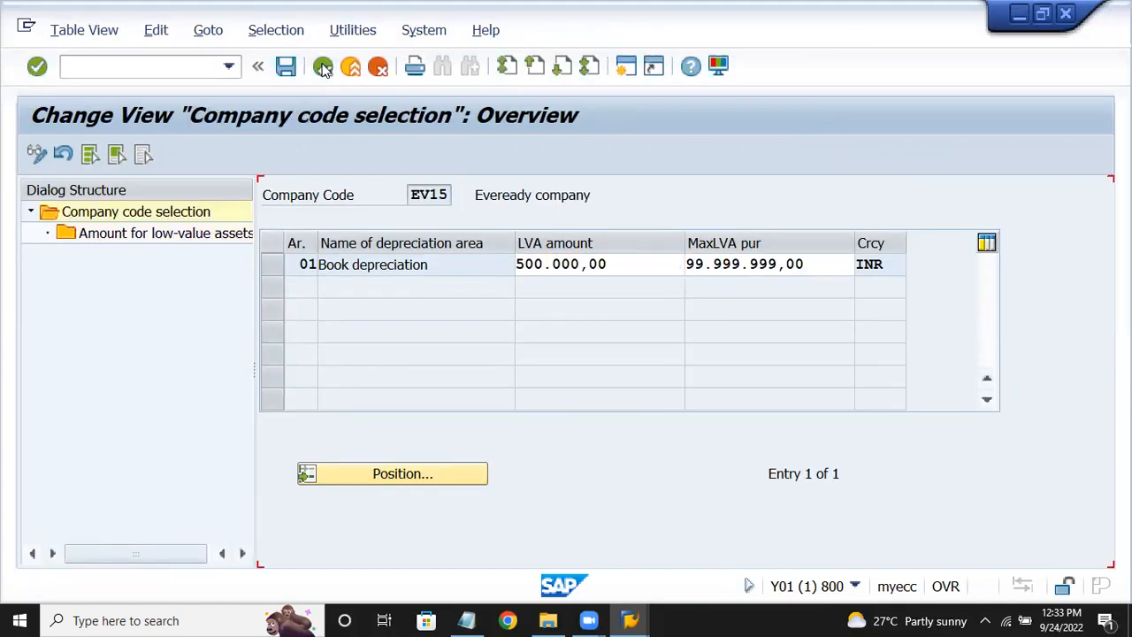
- Leave the low-value asset settings, check the Notepad notes, and open Specify Rounding of Net Book Value and/or Depreciation in SAP
click(323, 67)
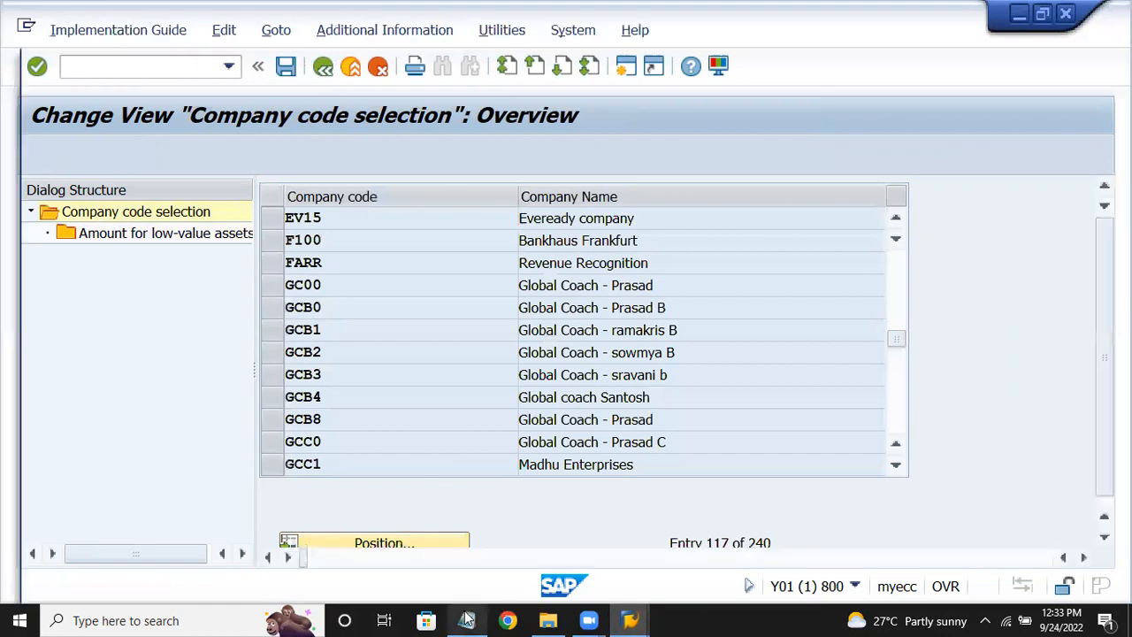
click(468, 620)
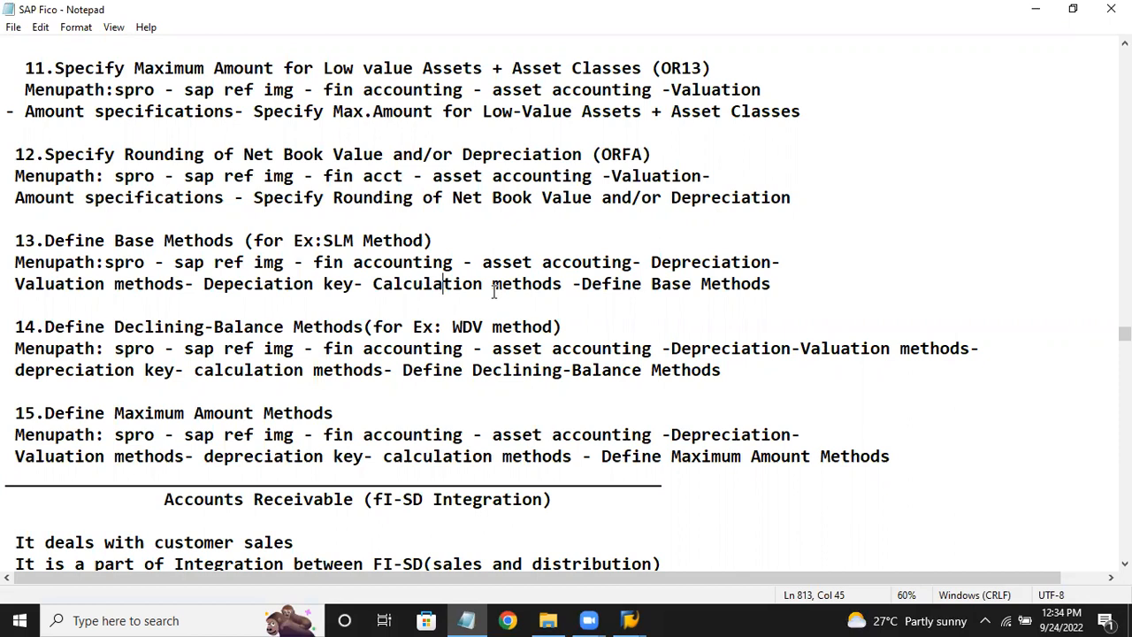
click(630, 619)
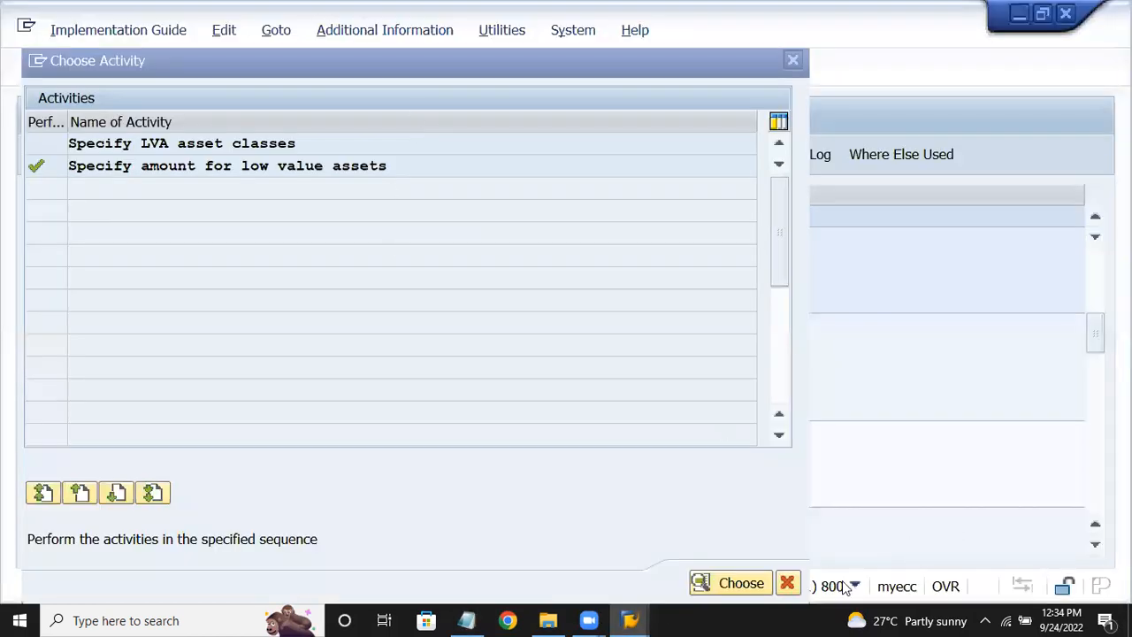
click(787, 584)
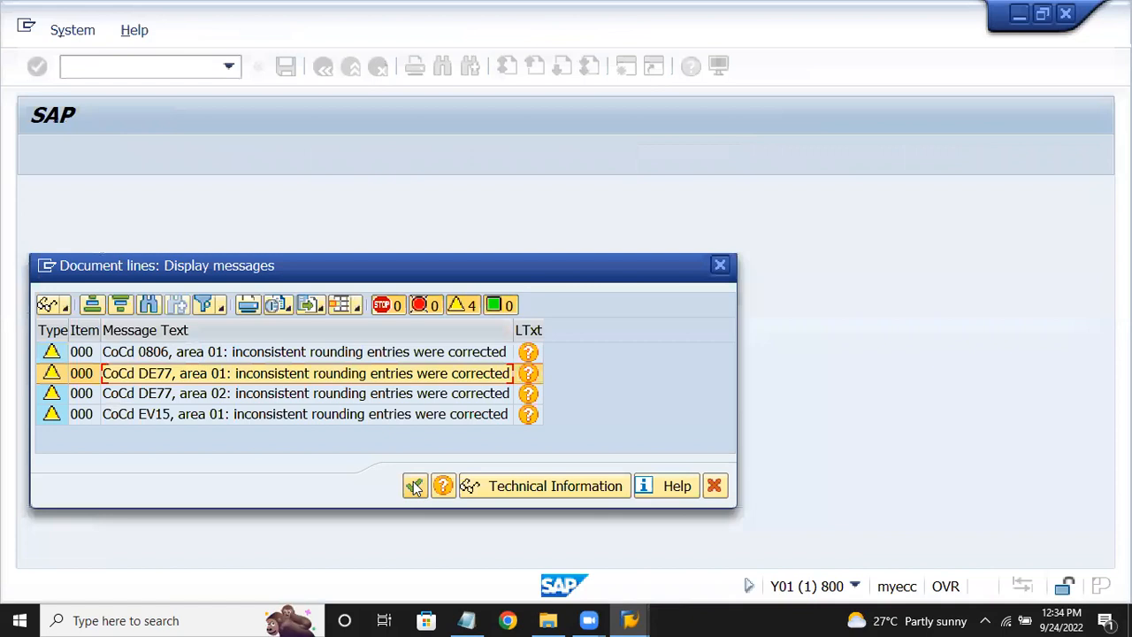
click(415, 486)
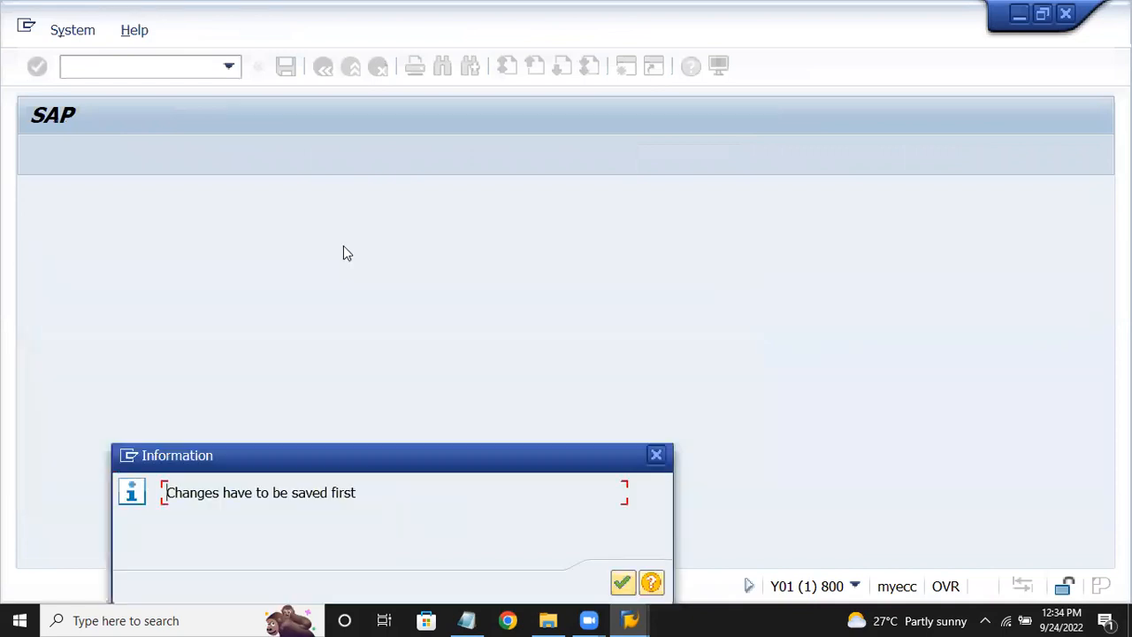
key(Return)
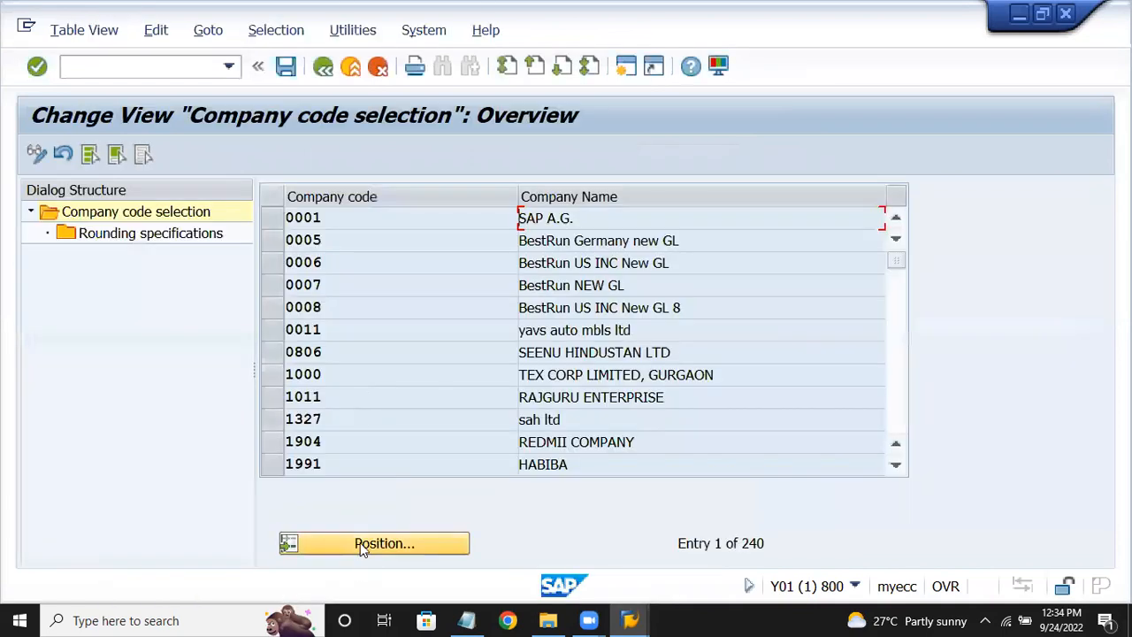
- Position the list on company code EV15, select it and open its rounding specifications for depreciation area 01
click(361, 546)
text(ev15)
key(Return)
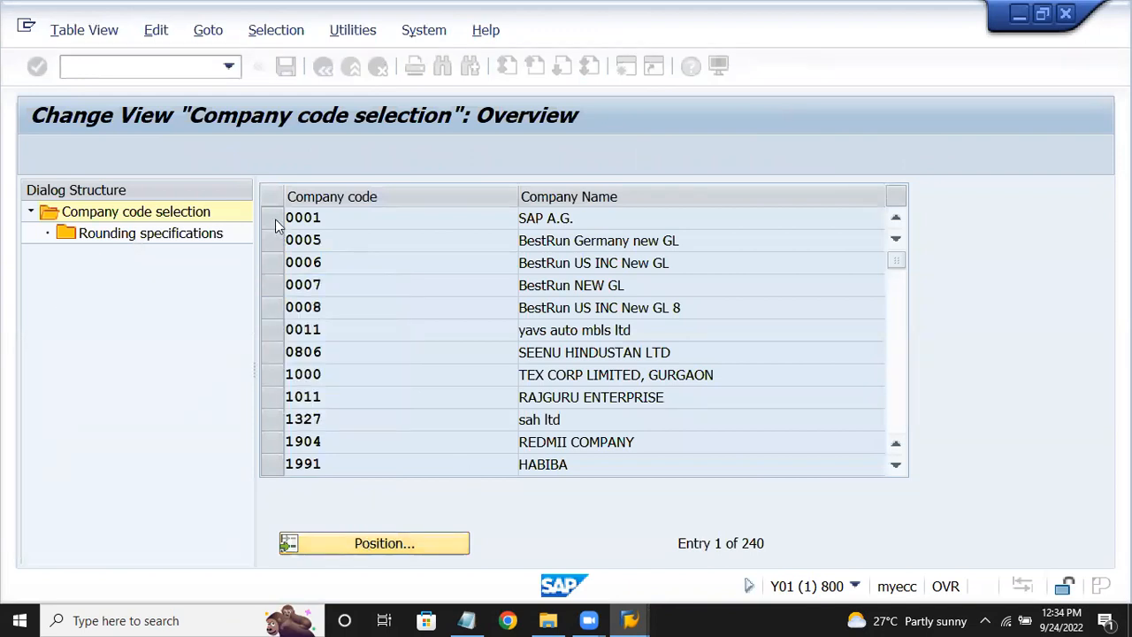
double_click(192, 243)
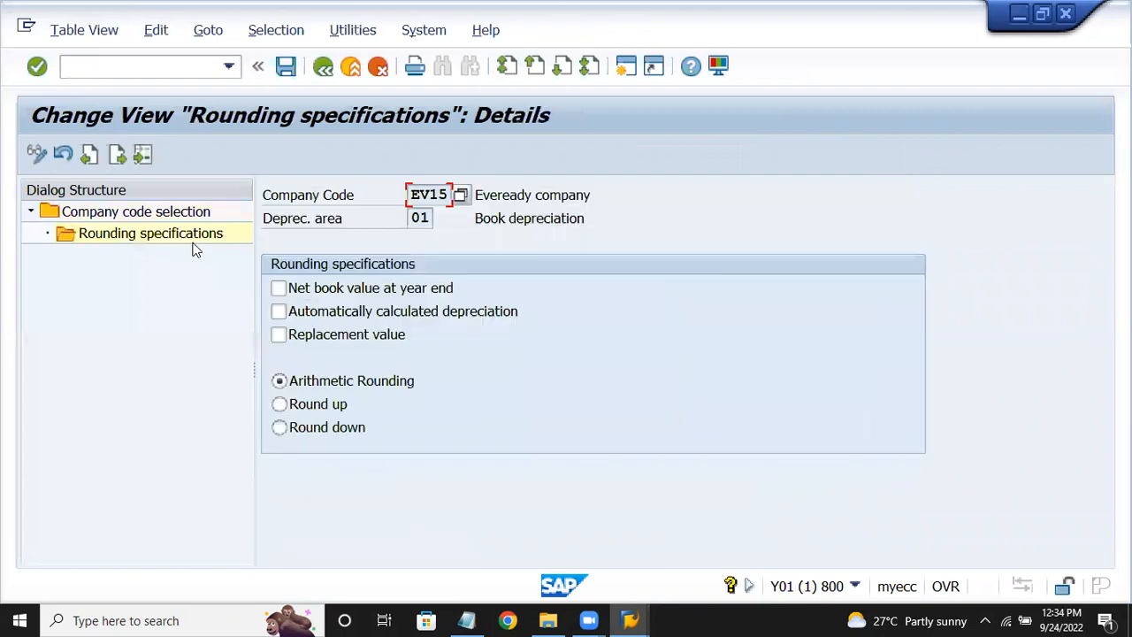
- Enable rounding for automatically calculated depreciation, save it under the proposed customizing request, and return to the IMG structure
click(360, 317)
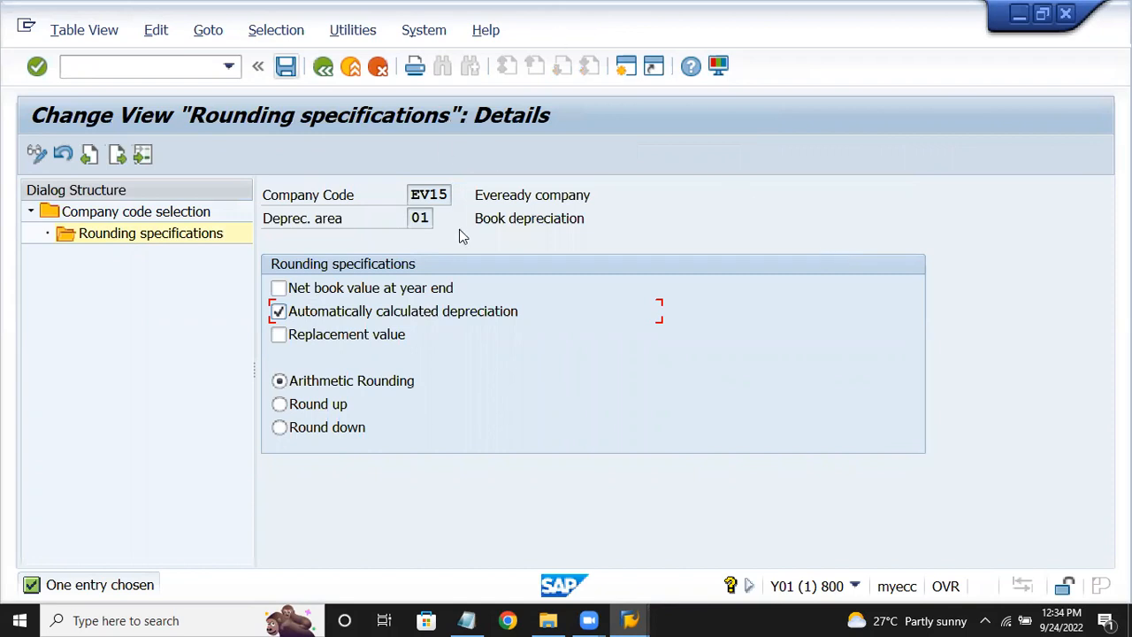
click(285, 68)
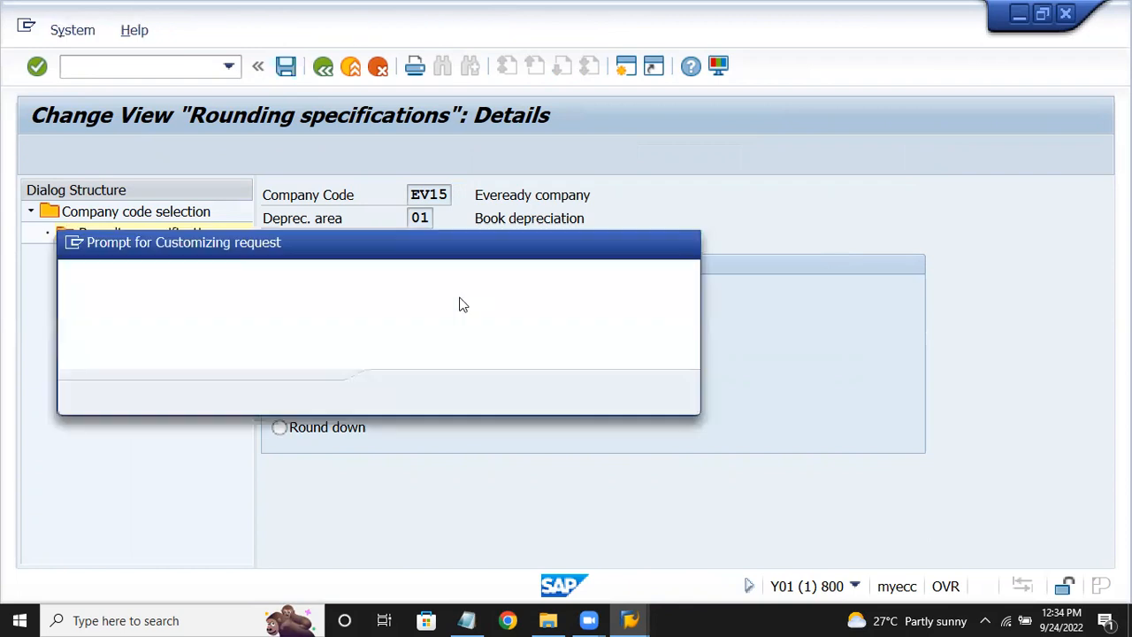
click(405, 394)
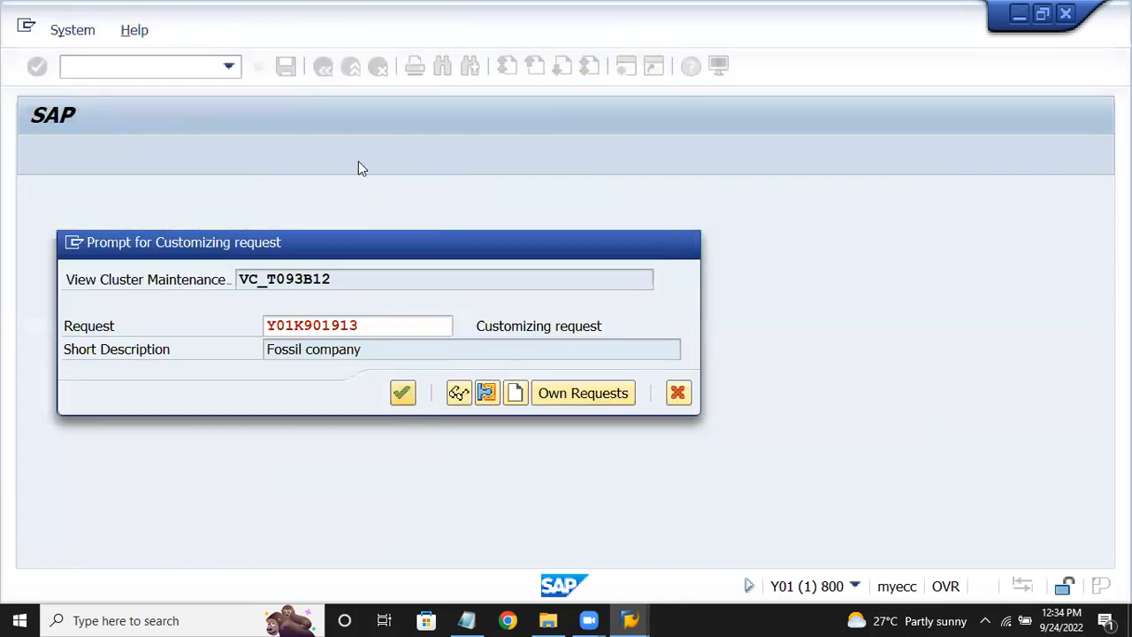
click(323, 68)
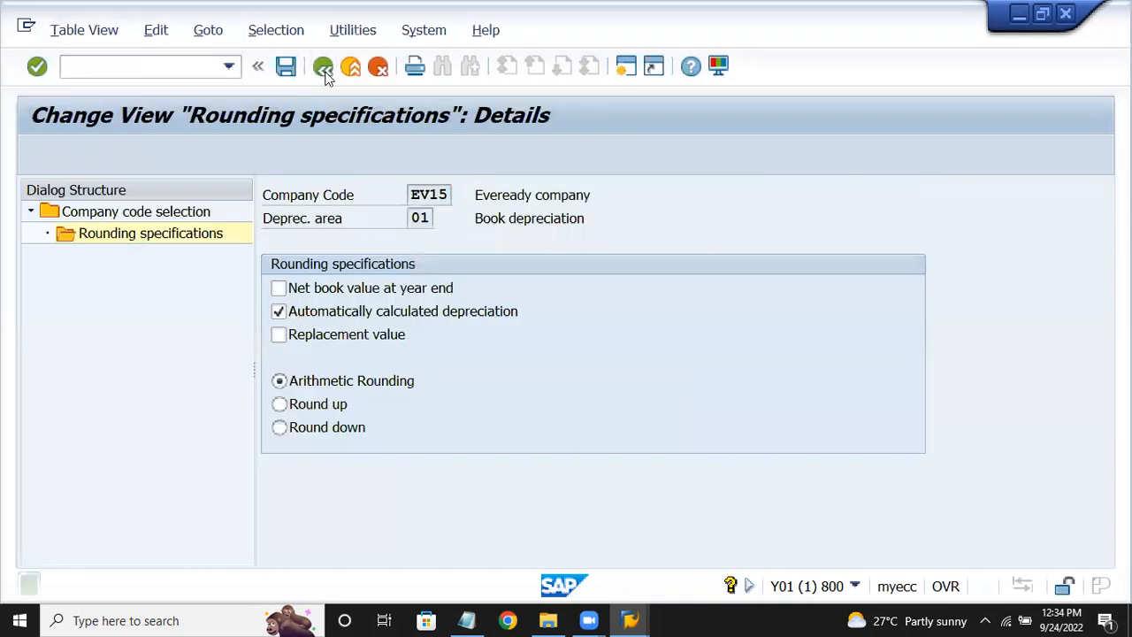
click(322, 68)
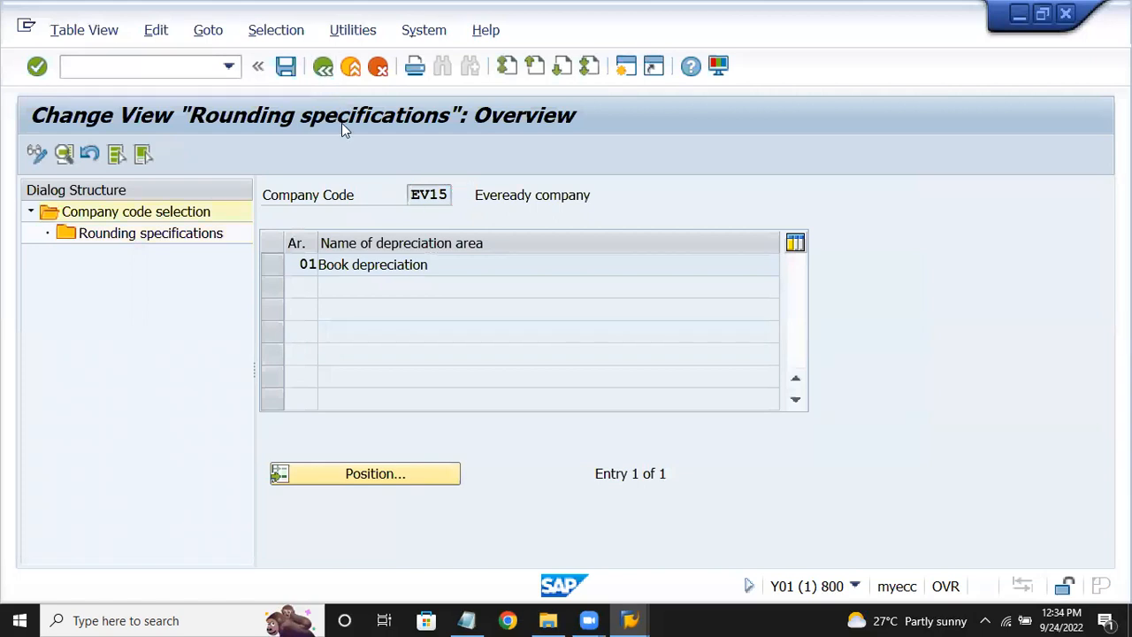
click(324, 69)
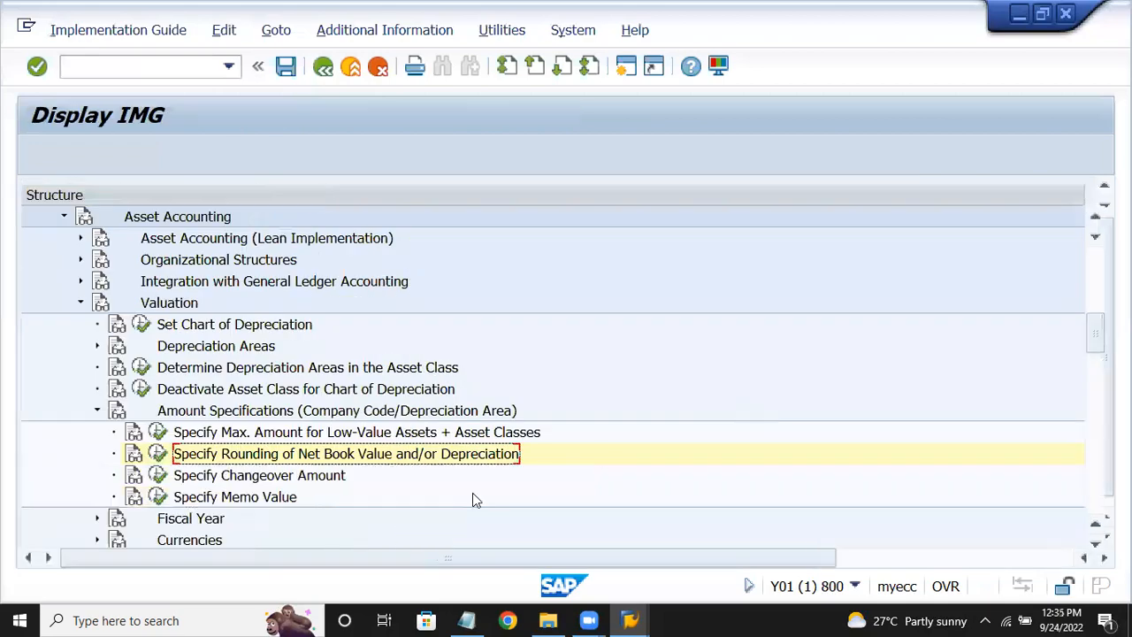
- Switch to the Notepad notes and review the Define Base Methods item, highlighting the SLM Method and Base Methods wording
click(476, 620)
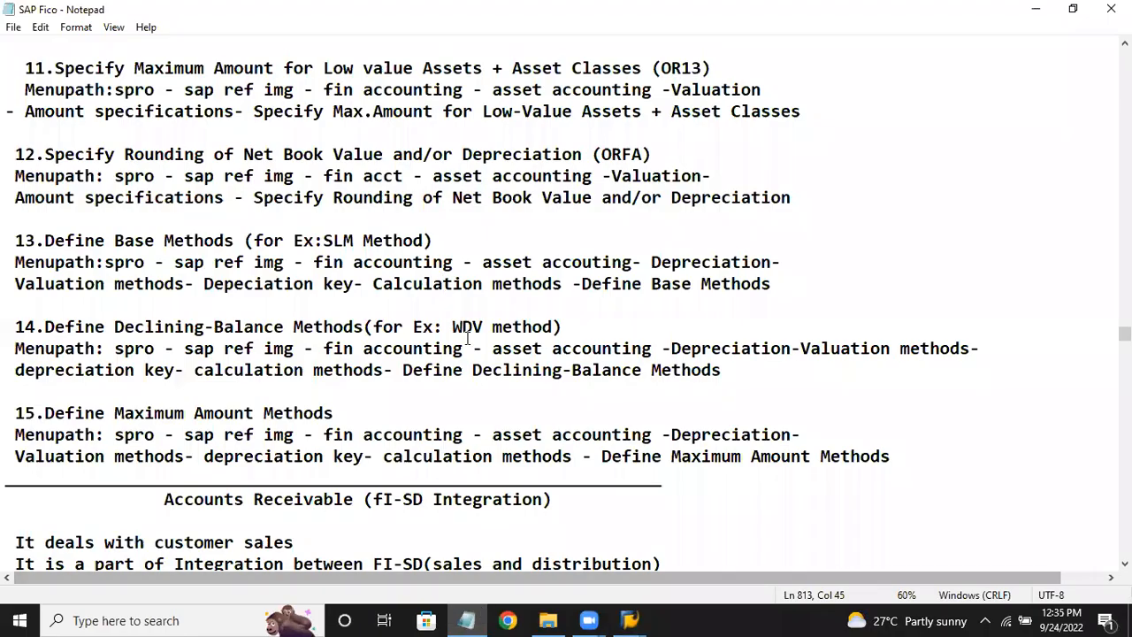
scroll(468, 339, down, 2)
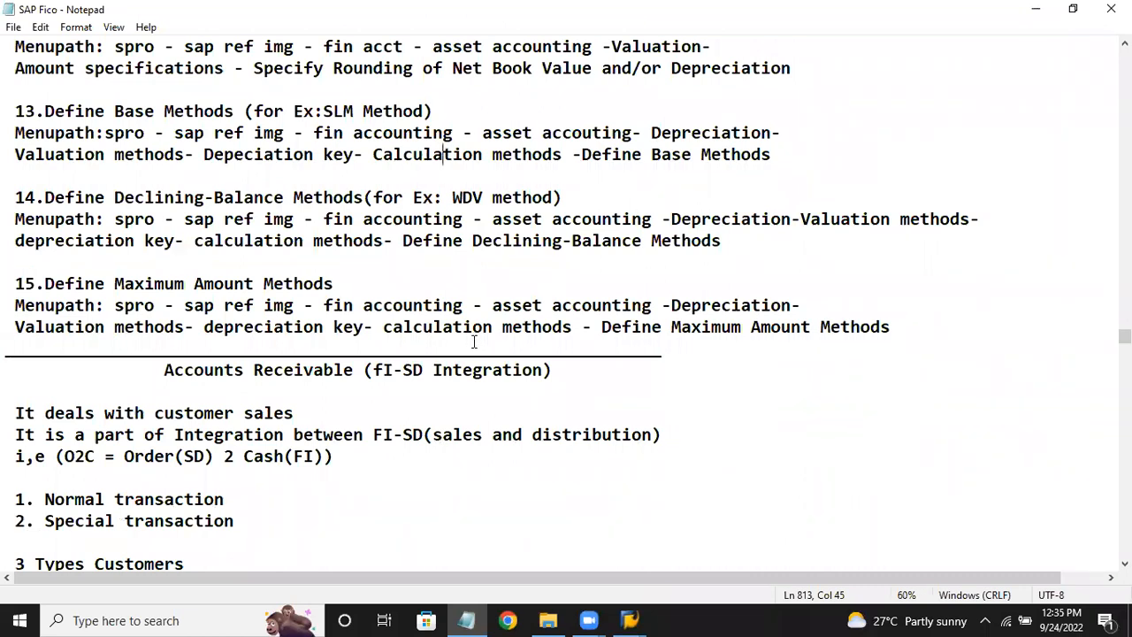
drag(323, 111, 429, 111)
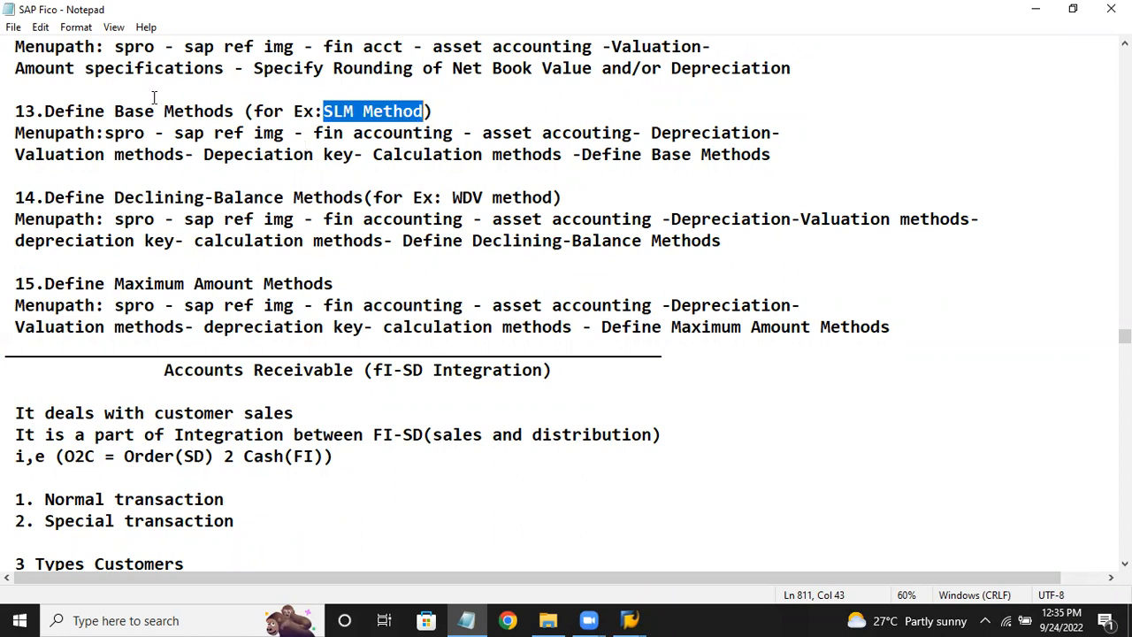
drag(114, 110, 241, 115)
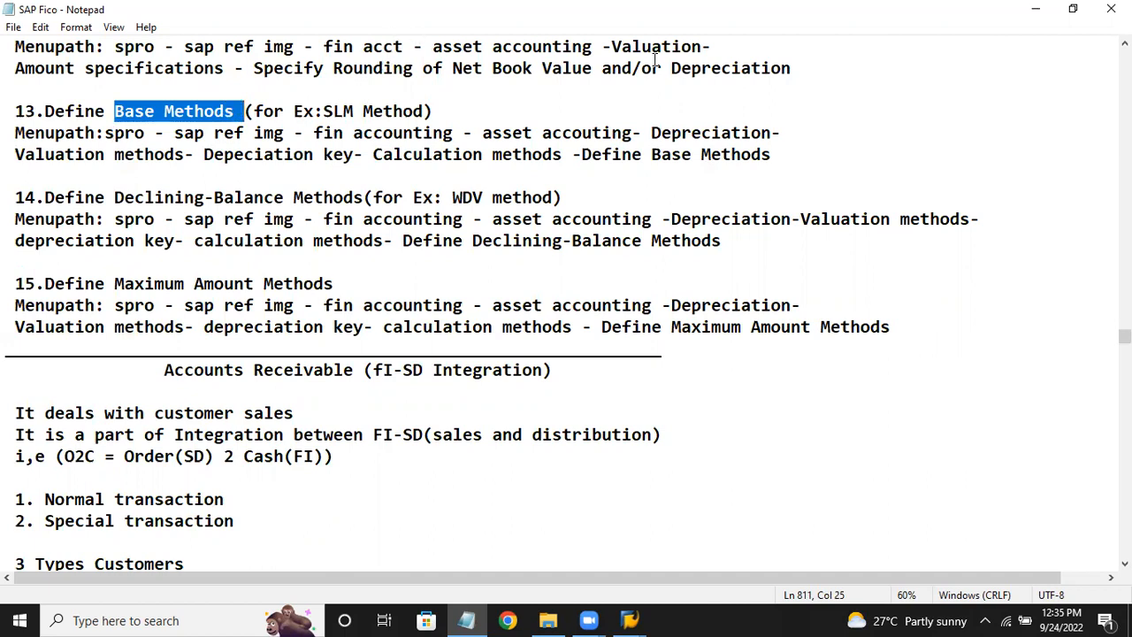
- Switch back to SAP, collapse the Amount Specifications and Valuation nodes, and expand Depreciation under Asset Accounting
click(629, 621)
click(677, 578)
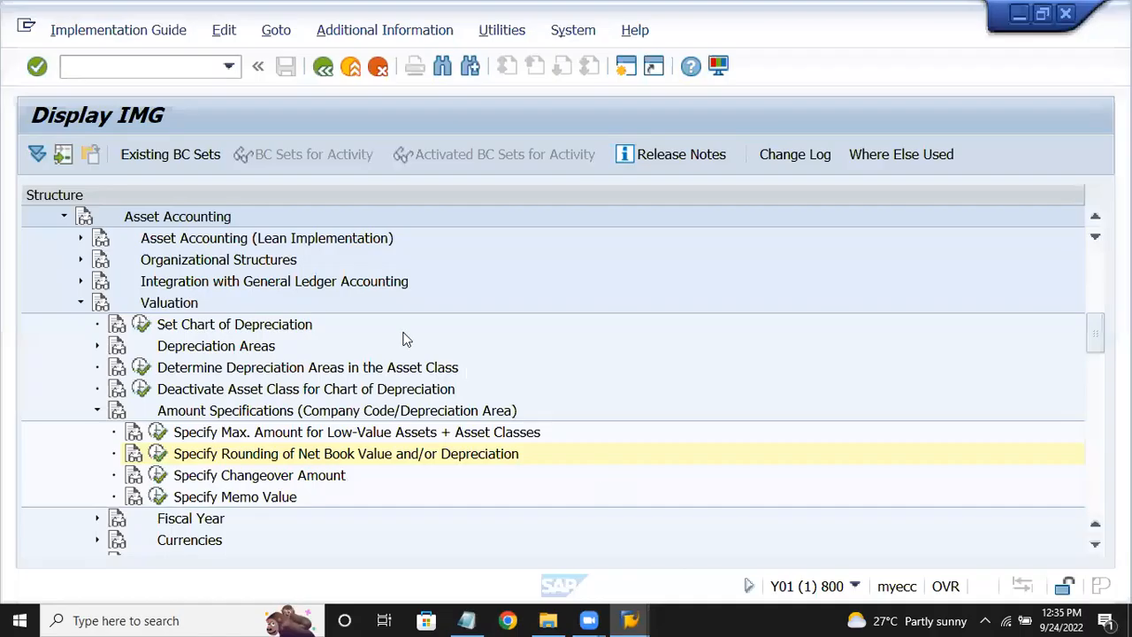
click(299, 411)
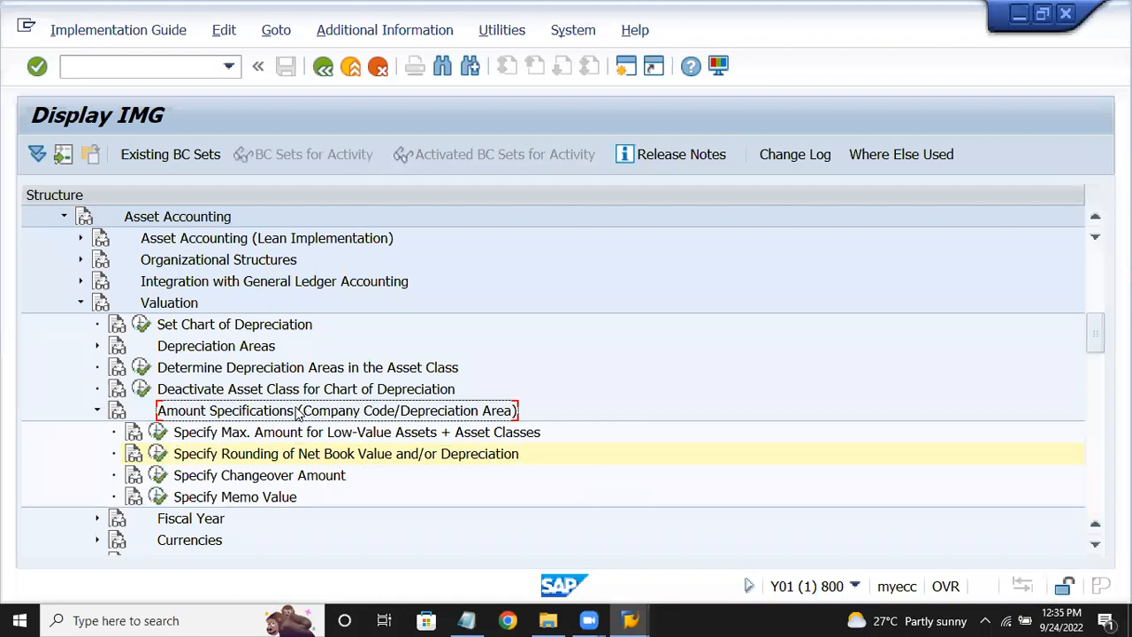
key(Left)
key(Up)
key(Up)
key(Up)
key(Up)
key(Up)
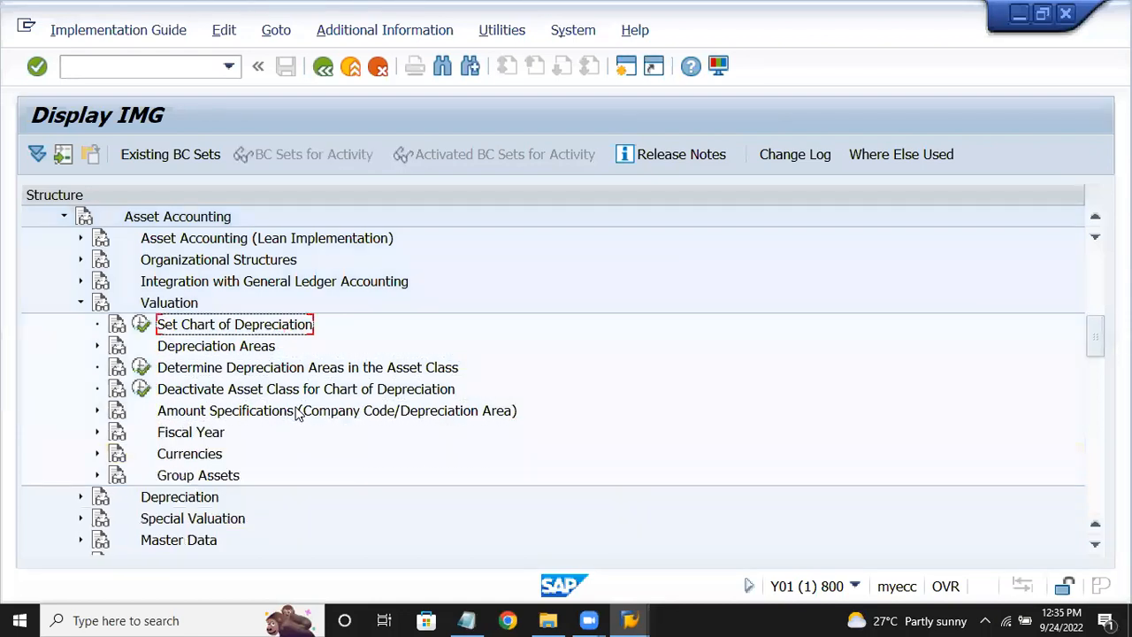
key(Left)
key(Down)
key(Right)
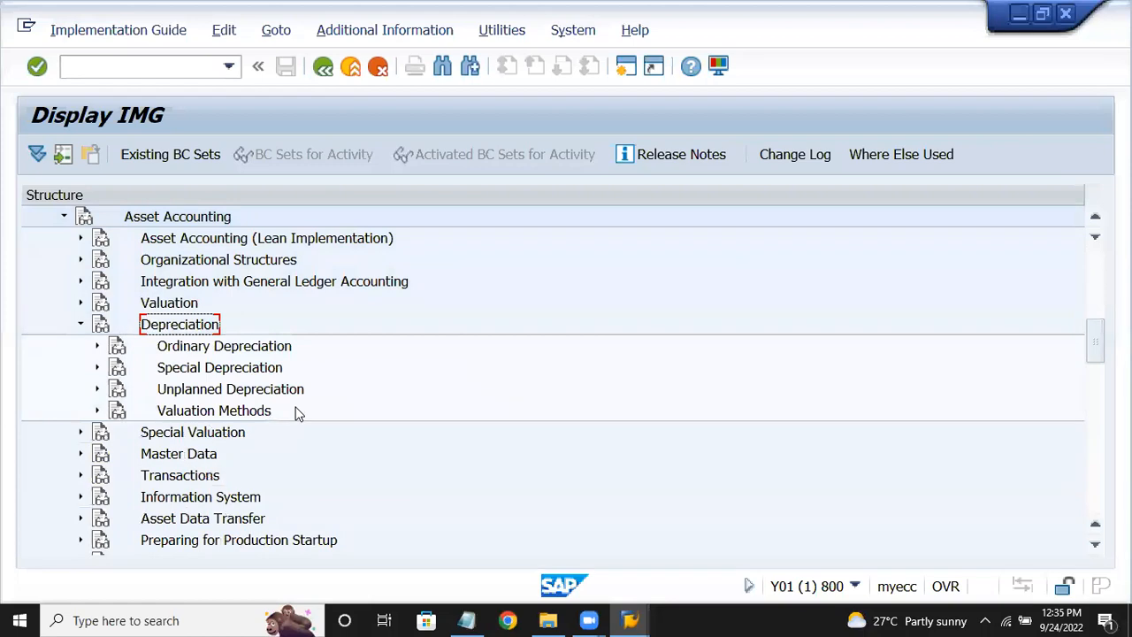
- Expand Valuation Methods, Depreciation Key and Calculation Methods under Depreciation, and open Define Base Methods
key(Down)
key(Down)
key(Down)
key(Down)
key(Right)
key(Down)
key(Down)
key(Up)
key(Right)
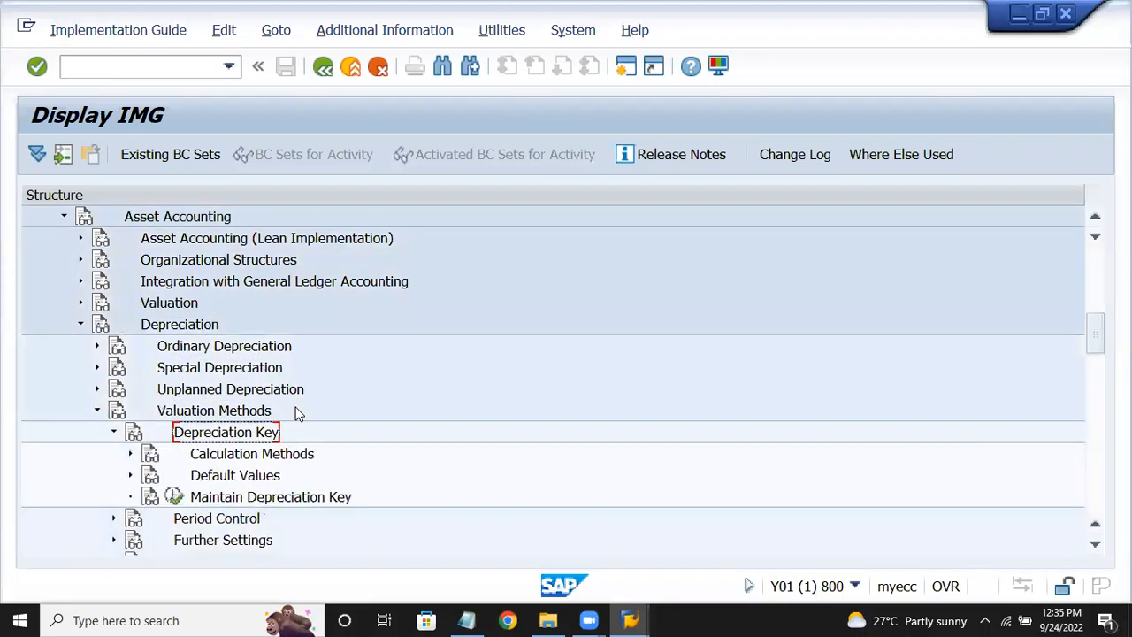
key(Down)
key(Right)
key(Down)
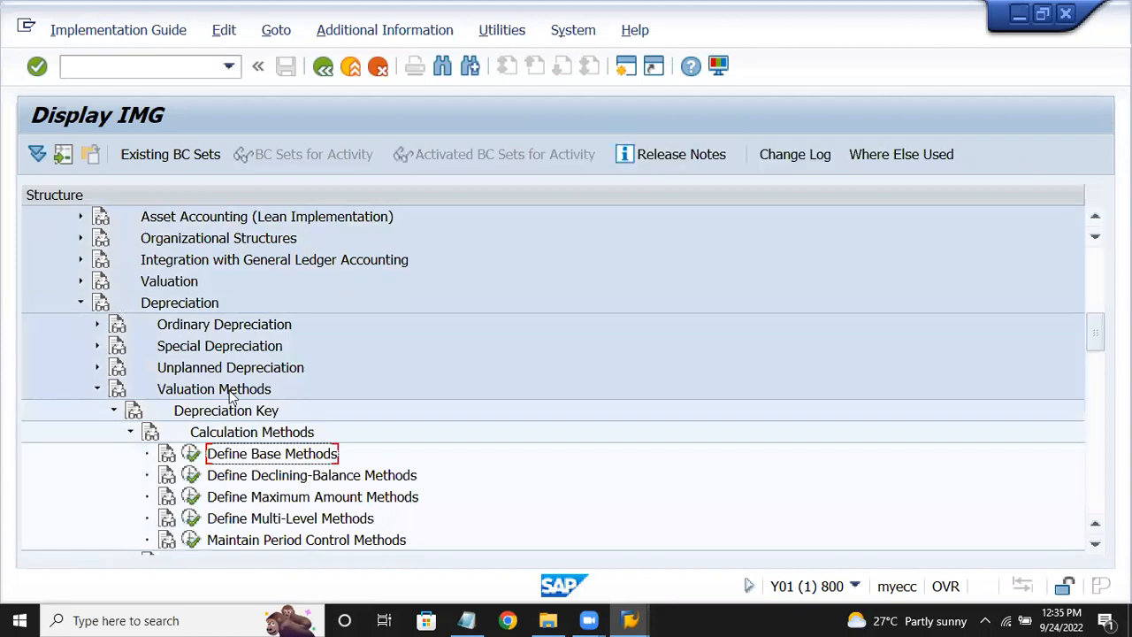
click(191, 454)
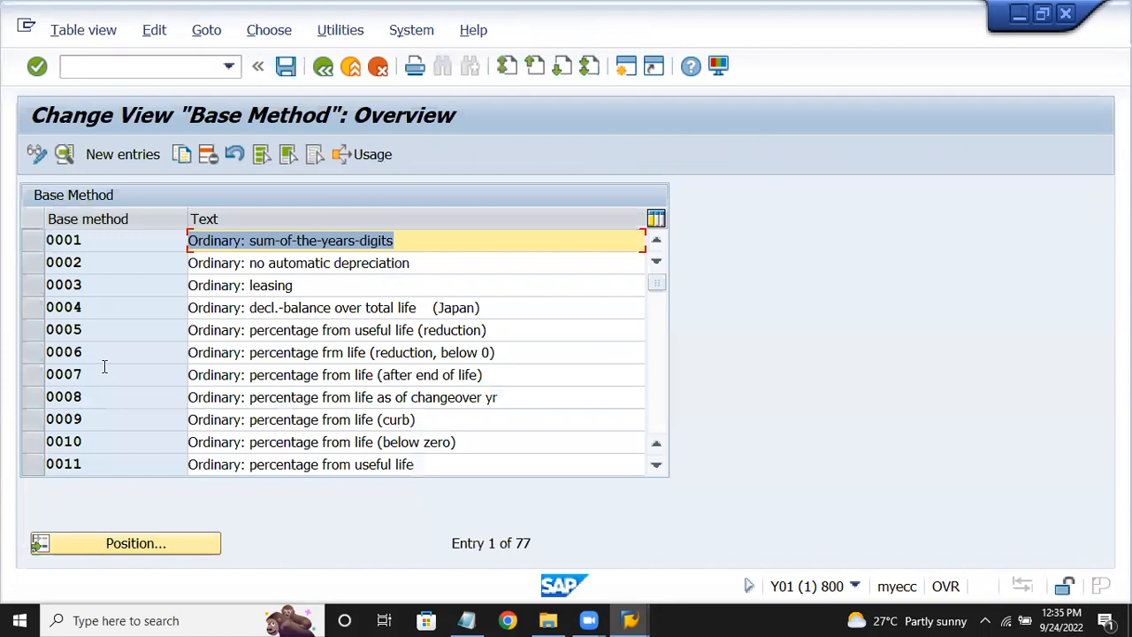
- Select base method 0014, Ordinary: explicit percentage (after end of life), and start a copy of it
scroll(103, 368, down, 3)
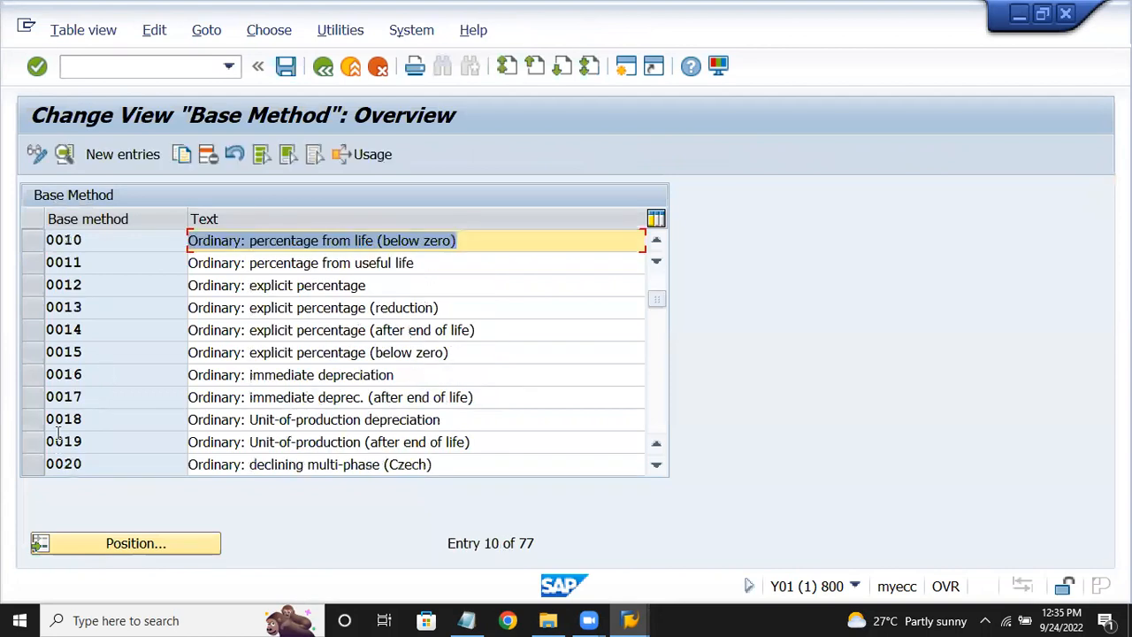
click(37, 331)
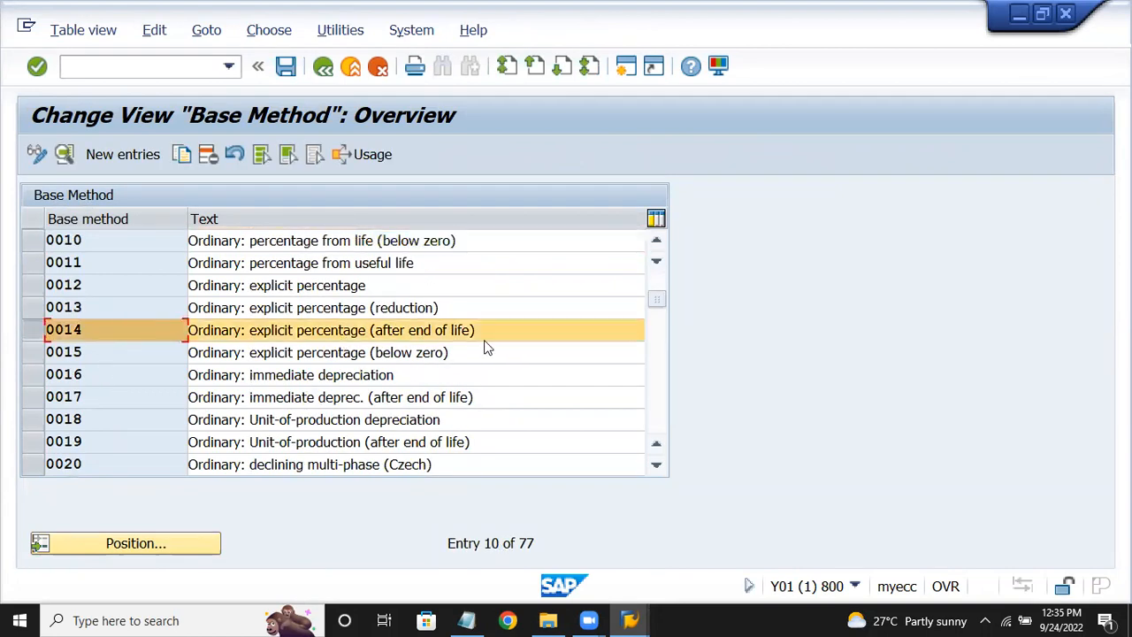
drag(498, 330, 164, 301)
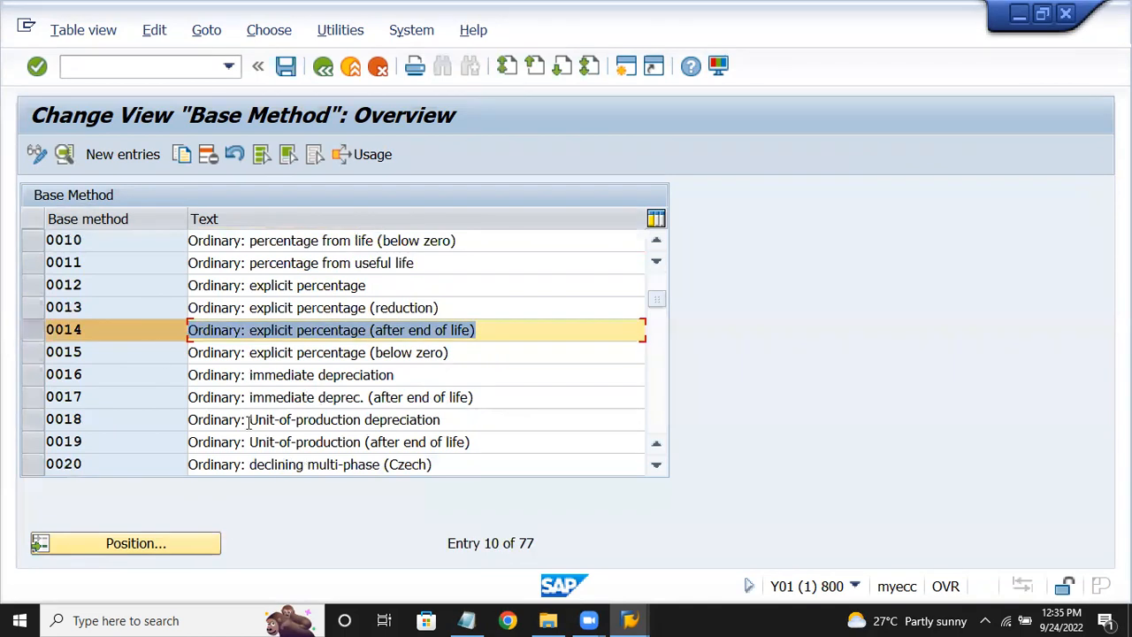
click(181, 155)
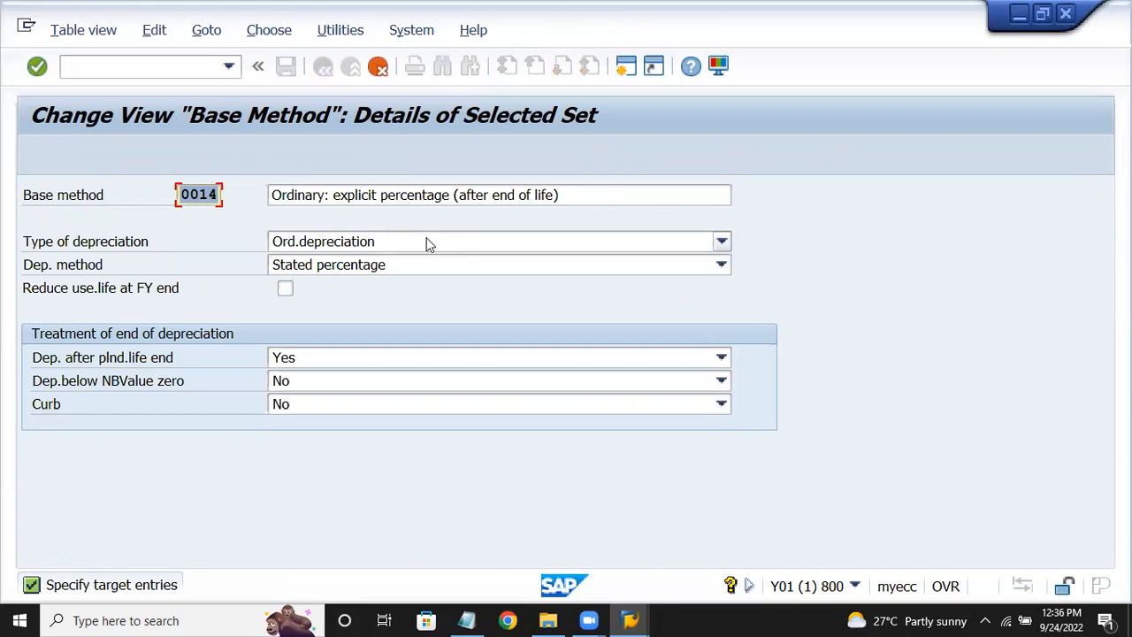
- Name the copied base method EV15, keep Ord.depreciation as its type, and save it under the proposed customizing request
click(427, 242)
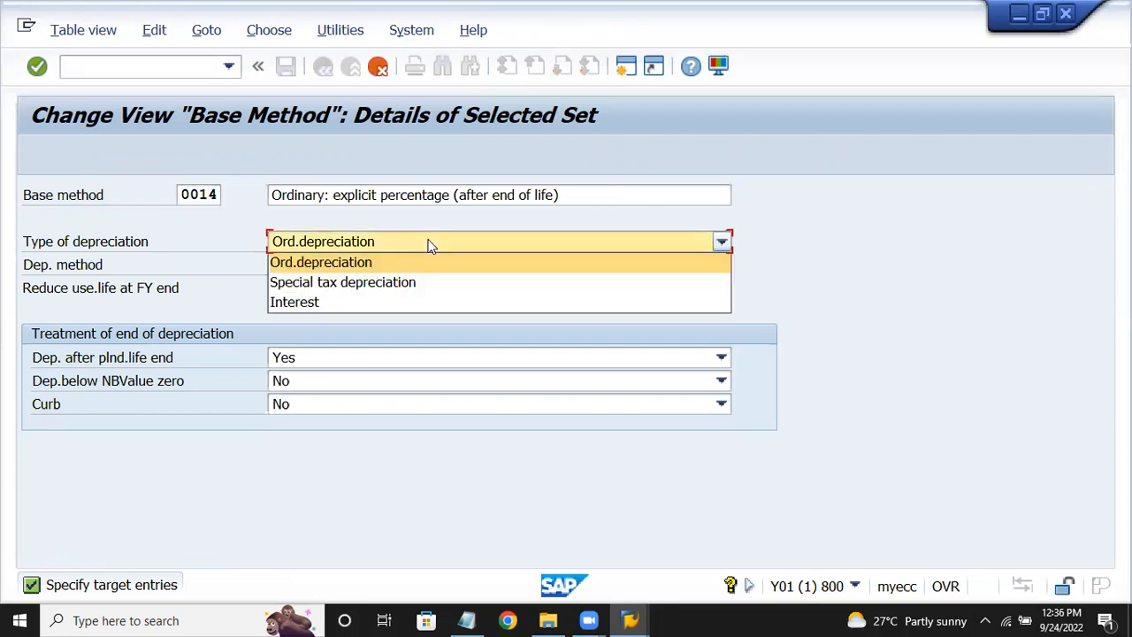
click(220, 195)
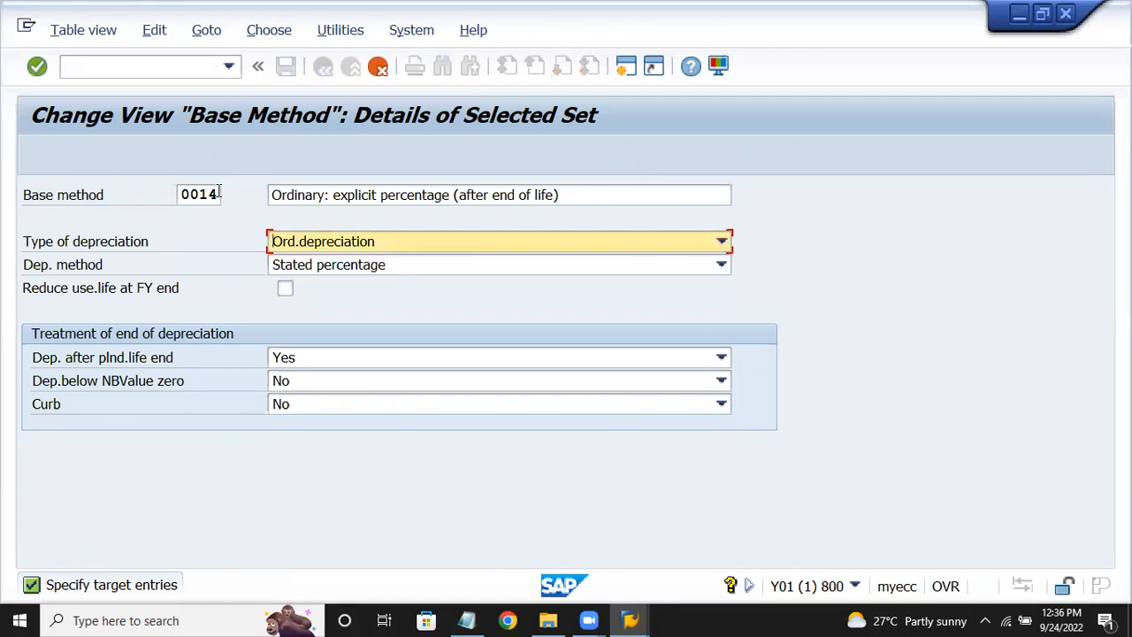
click(219, 194)
key(BackSpace)
key(BackSpace)
key(BackSpace)
key(BackSpace)
text(ev15)
key(Return)
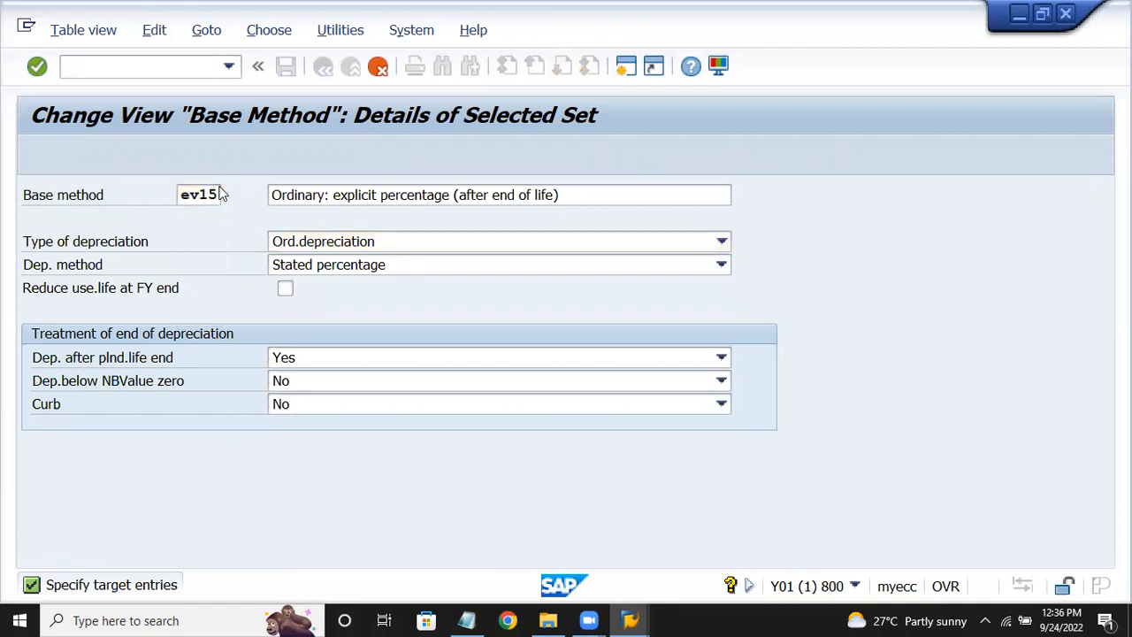
click(376, 68)
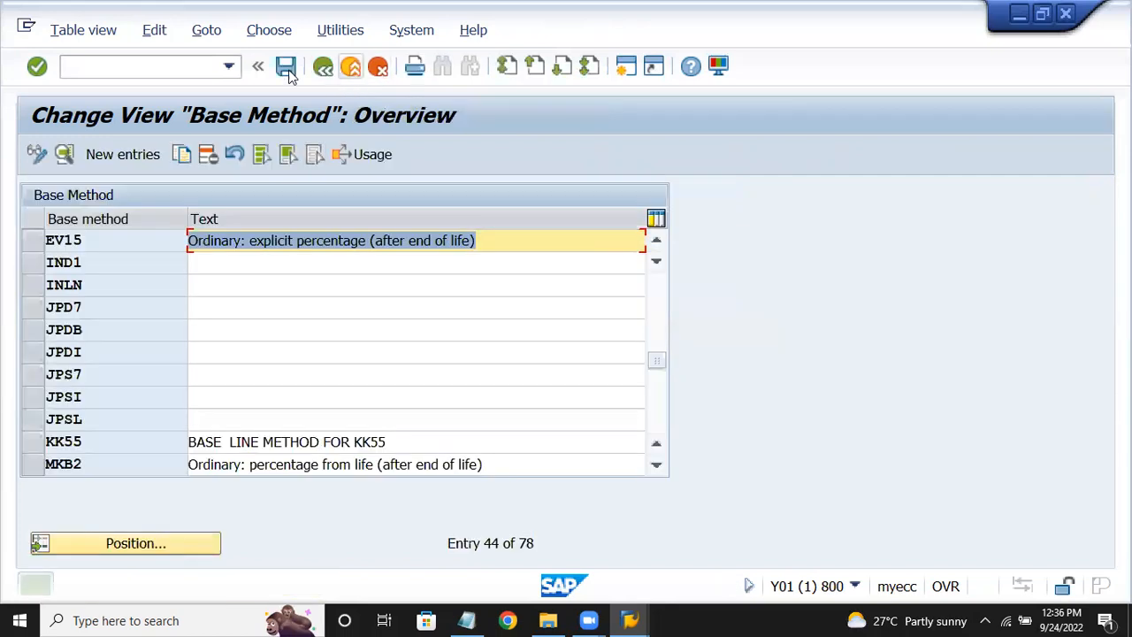
click(285, 67)
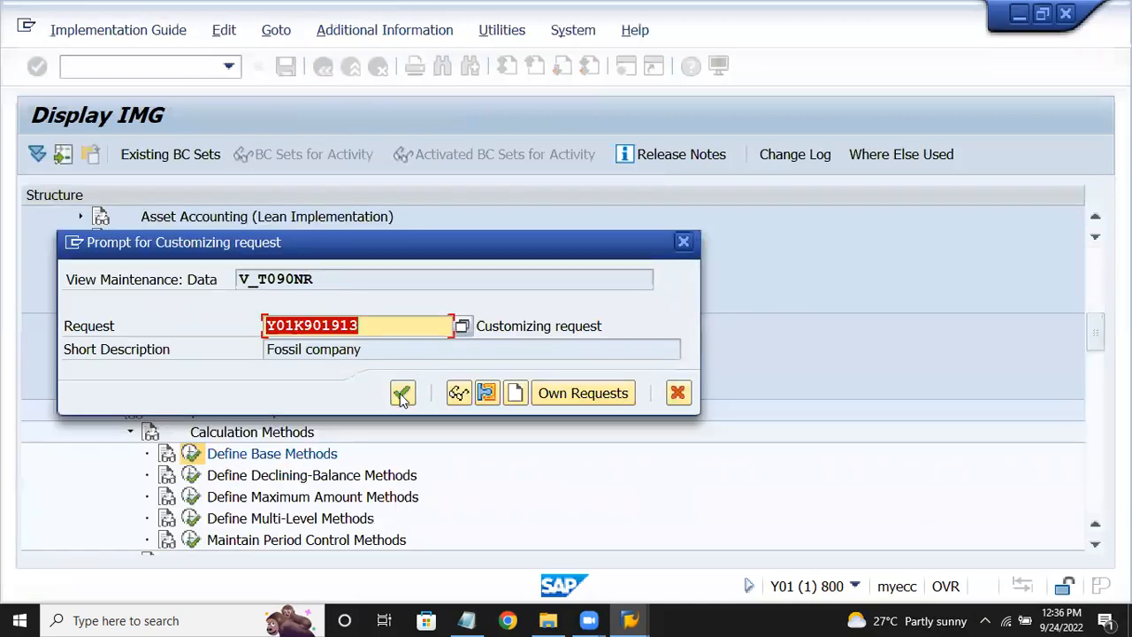
click(405, 389)
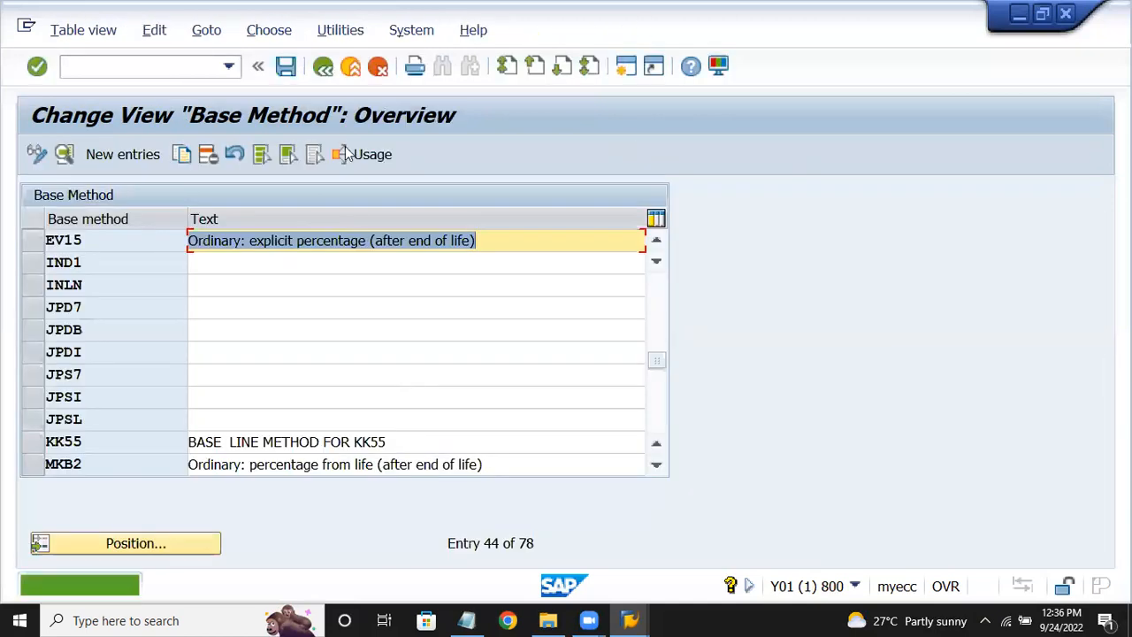
- Leave the base method overview and open Define Declining-Balance Methods under Calculation Methods
click(324, 69)
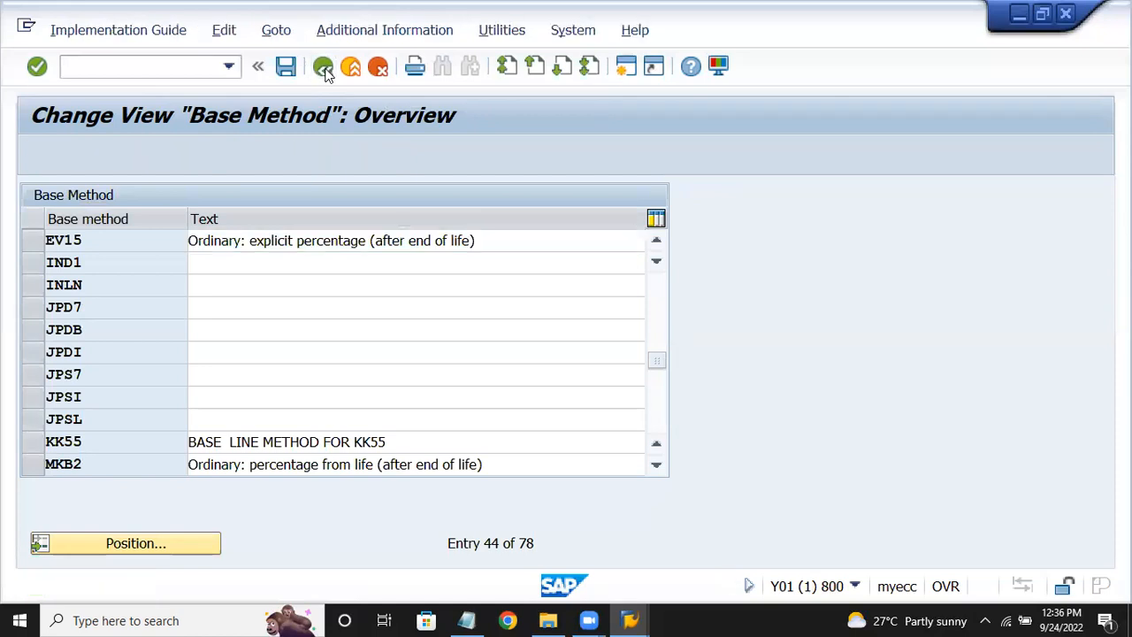
click(303, 482)
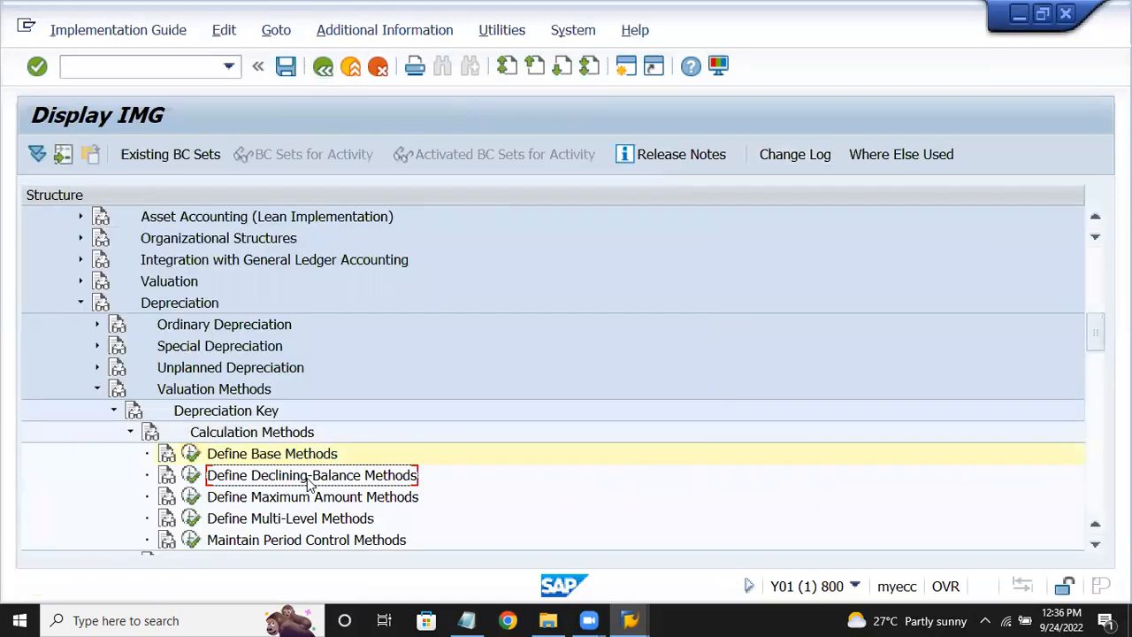
click(191, 475)
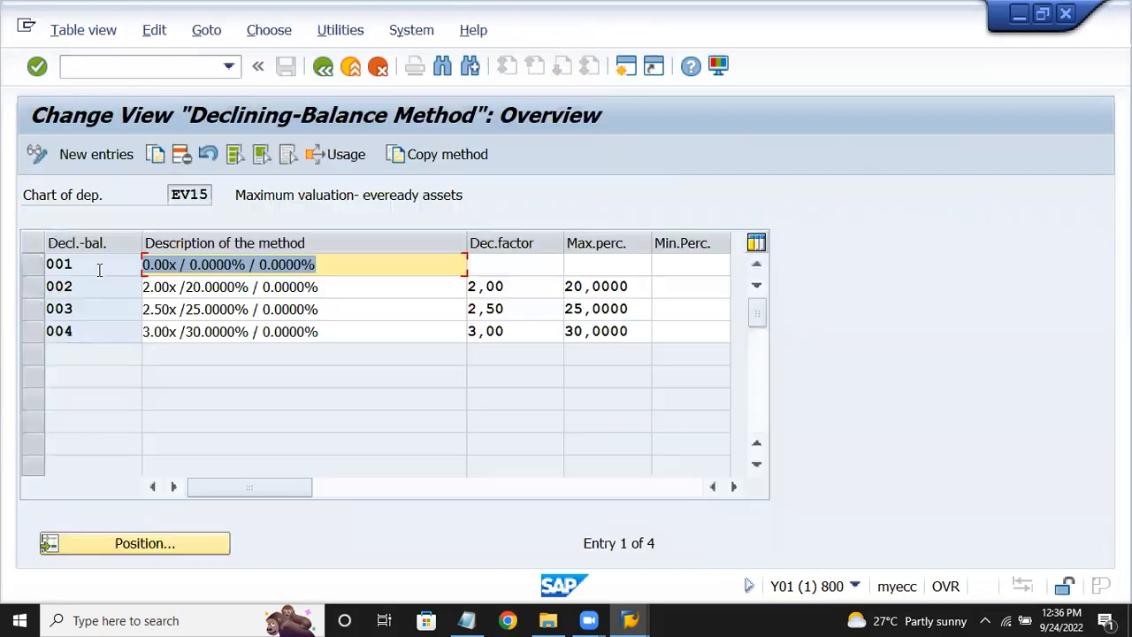
- Switch to the Notepad notes, examine item 14 on Declining-Balance Methods and its WDV method example, and return to SAP
click(466, 620)
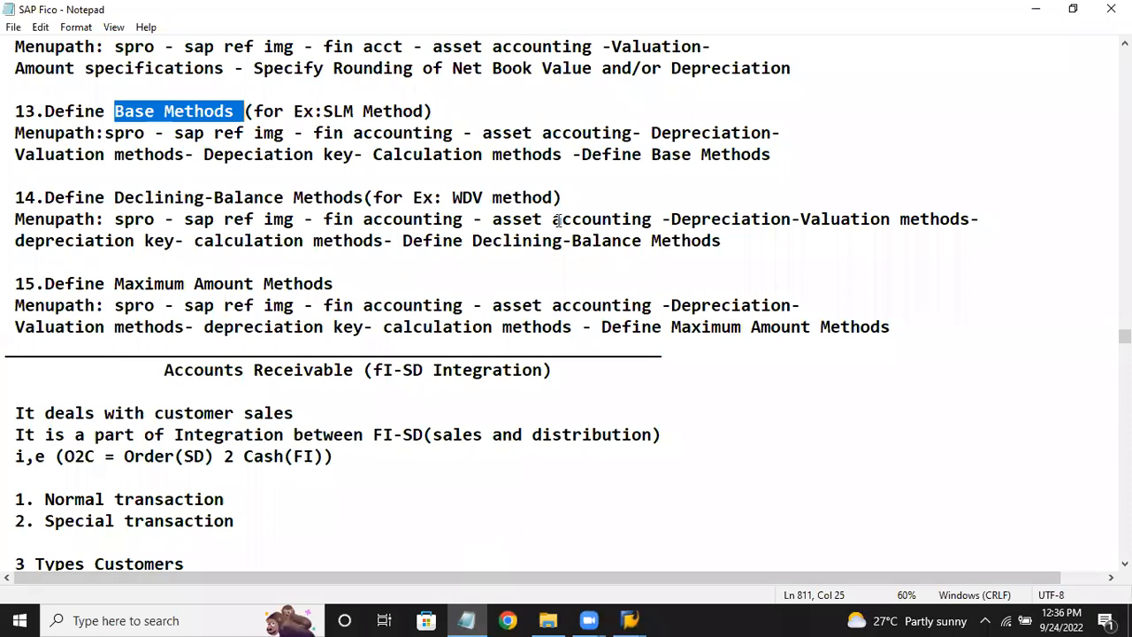
click(455, 198)
drag(455, 198, 532, 200)
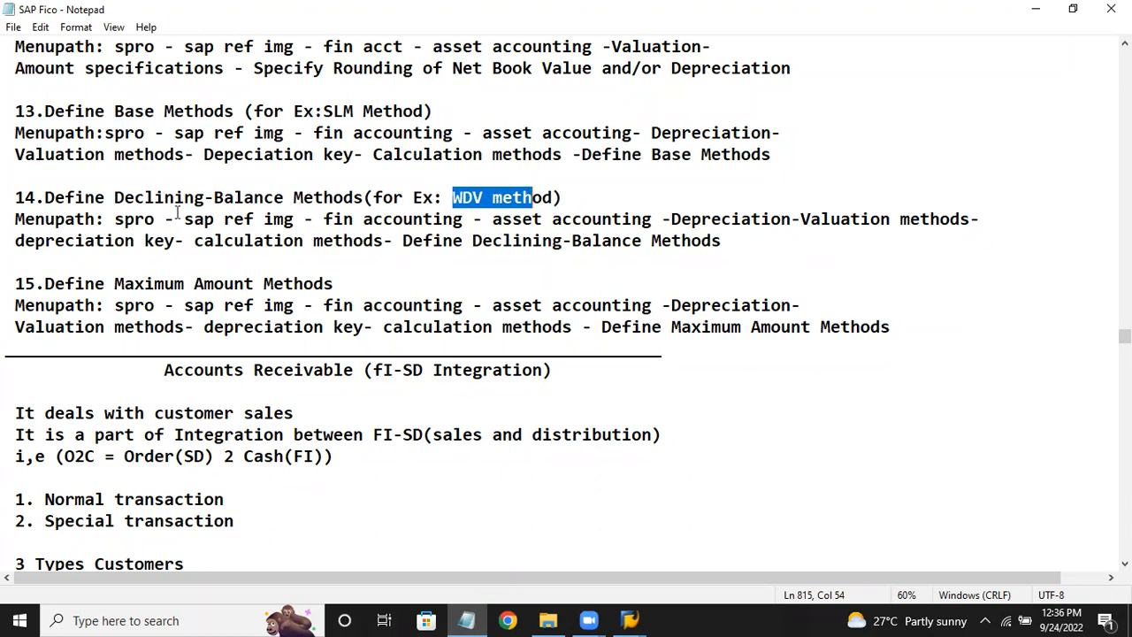
click(115, 197)
drag(232, 197, 363, 198)
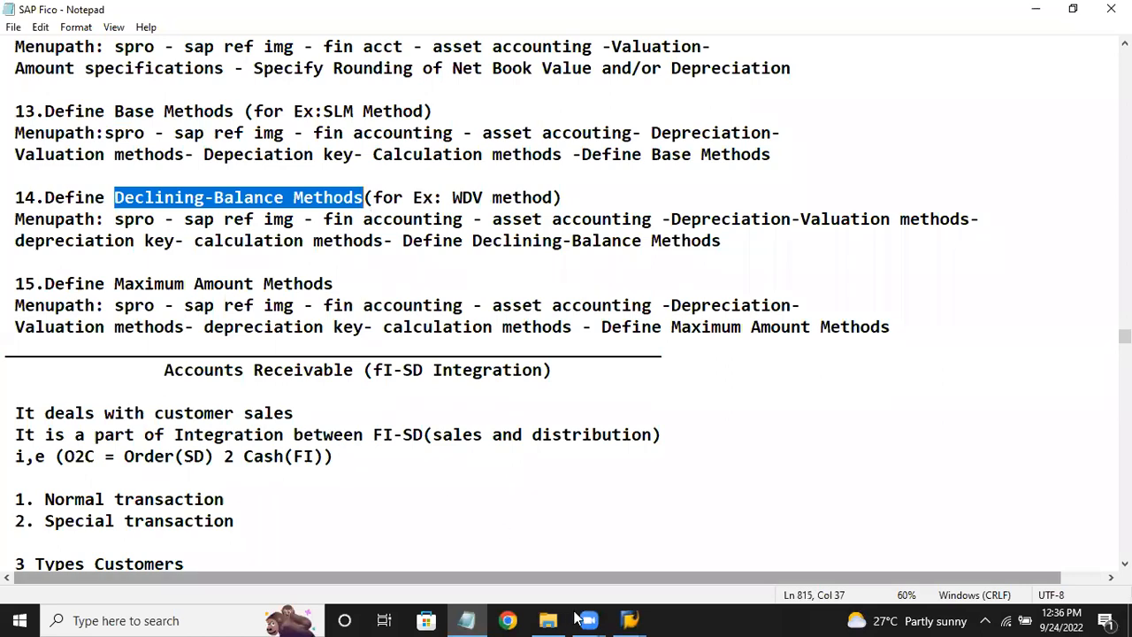
mouse_move(629, 619)
click(644, 558)
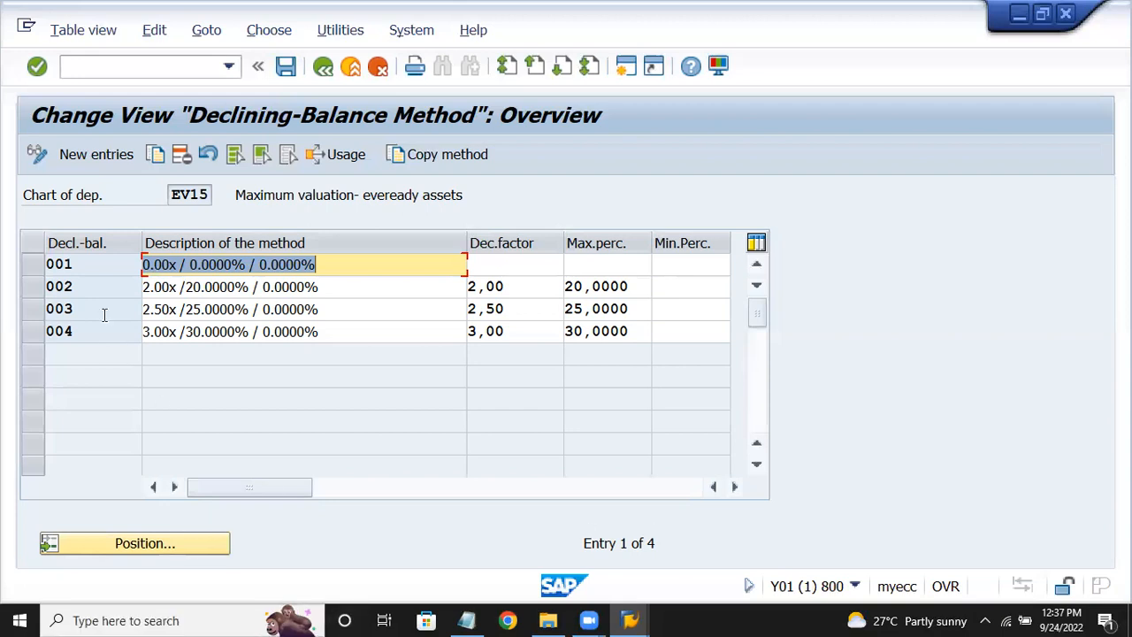
- Copy declining-balance method 001 within chart of depreciation EV15 as EV5 and save it
click(32, 265)
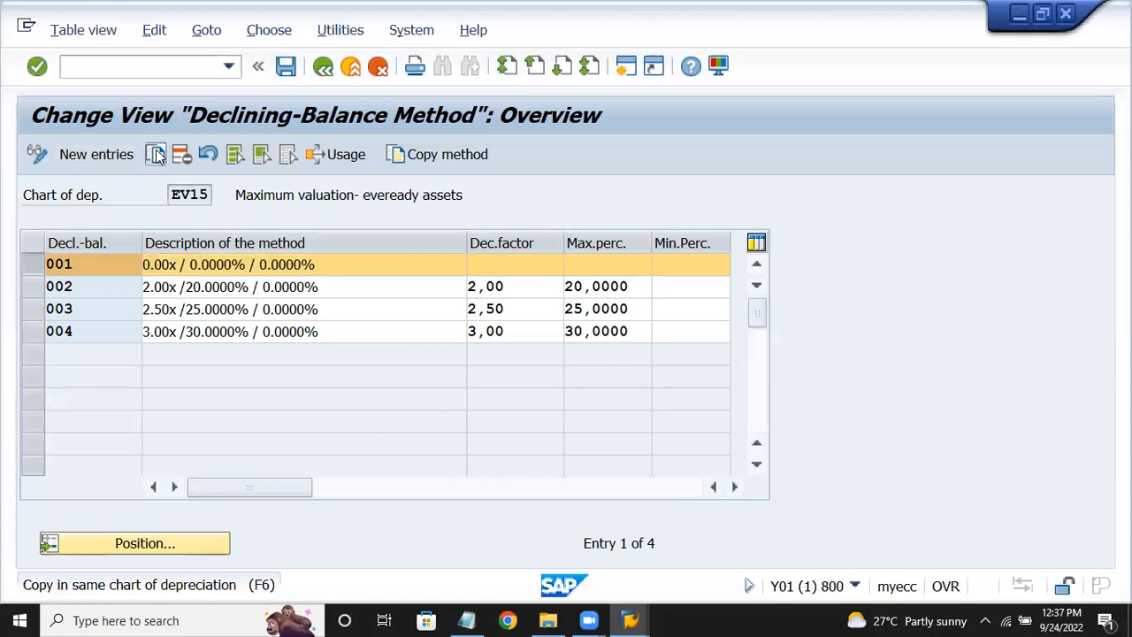
click(155, 154)
key(Delete)
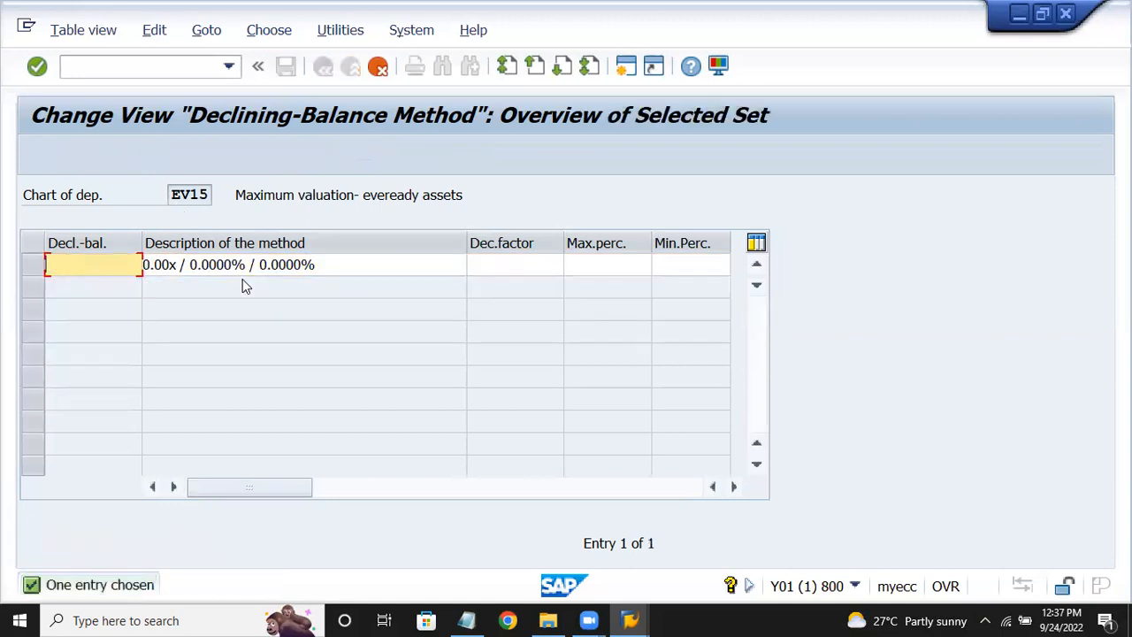
text(ev5)
key(Return)
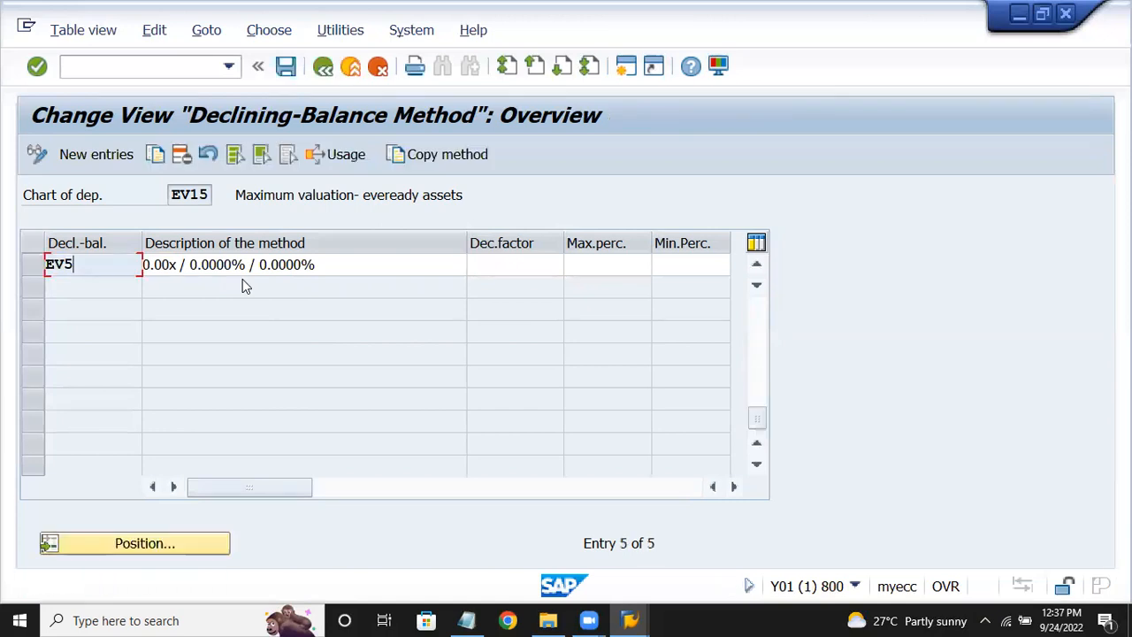
key(ctrl+s)
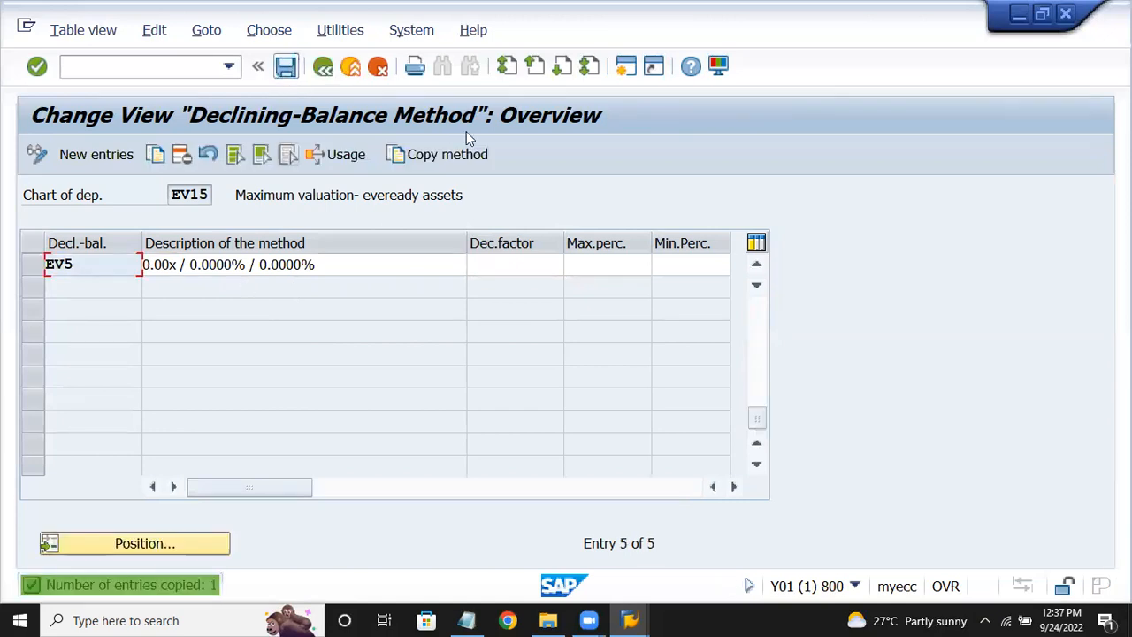
click(403, 392)
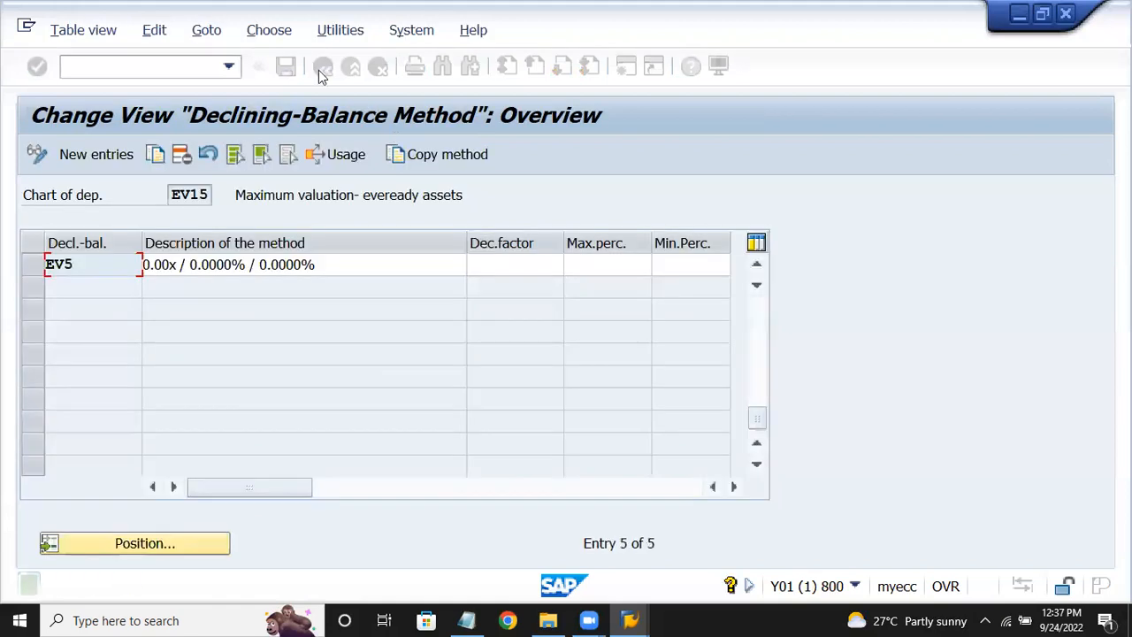
- Switch to the Notepad notes and read item 15, Define Maximum Amount Methods, and the section following it
click(466, 620)
drag(492, 362, 492, 352)
click(399, 293)
key(Down)
key(Down)
key(Down)
key(Down)
key(Down)
key(Down)
key(Down)
key(Down)
key(Down)
key(Down)
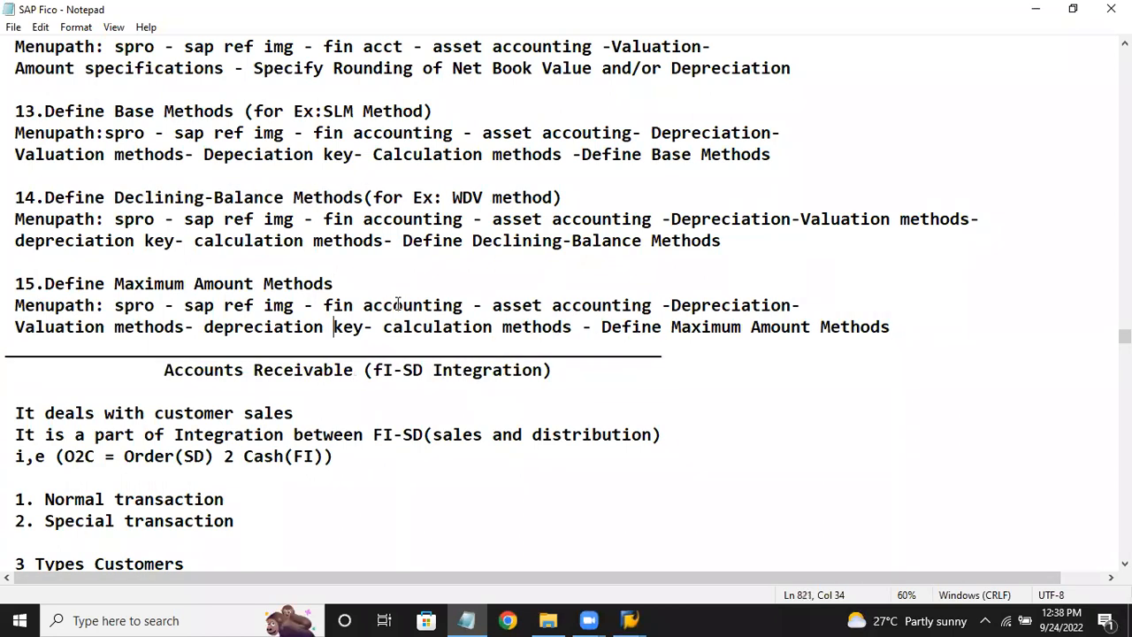
key(Down)
key(Down)
key(Down)
key(Down)
key(Down)
key(Down)
key(Down)
key(Down)
key(Down)
key(Down)
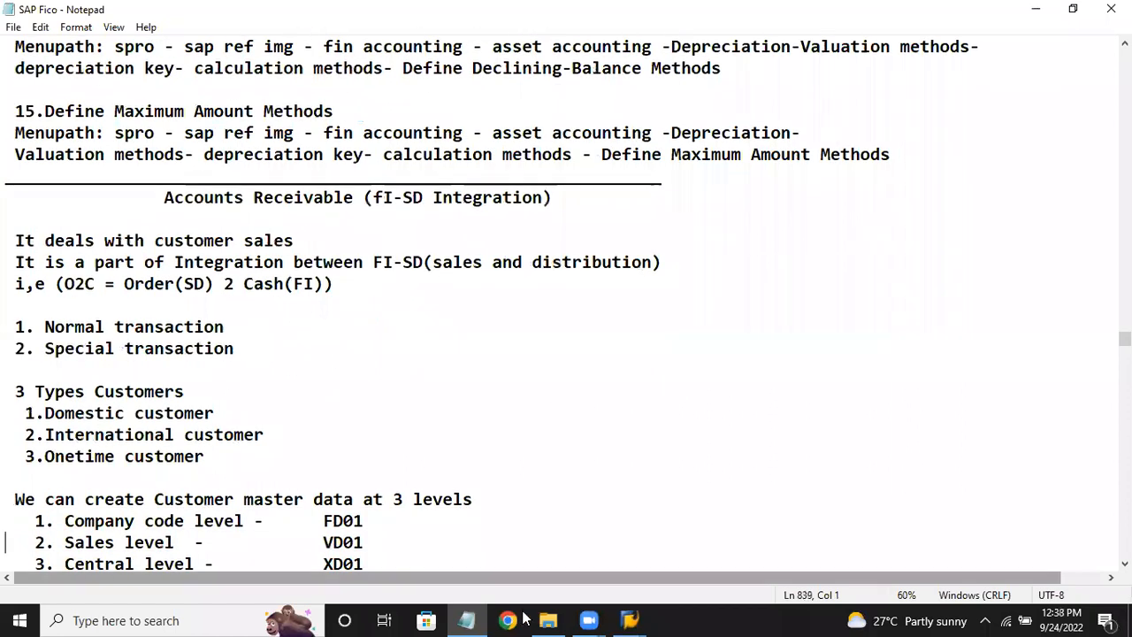
- Switch back to SAP and open Define Maximum Amount Methods under Calculation Methods
click(628, 617)
click(662, 536)
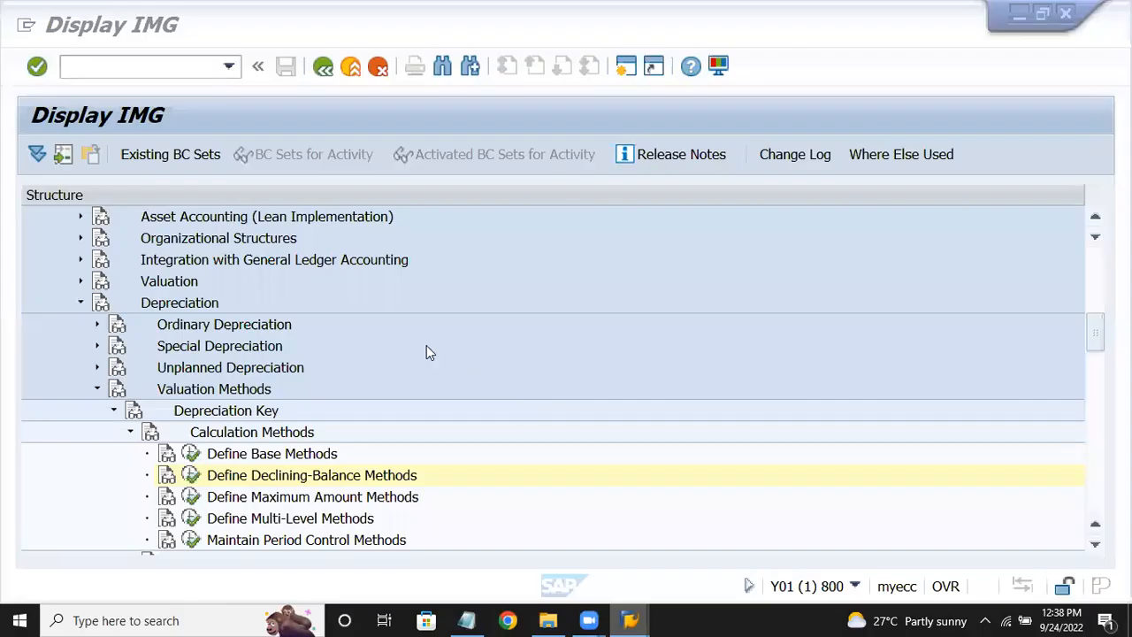
click(320, 497)
click(190, 496)
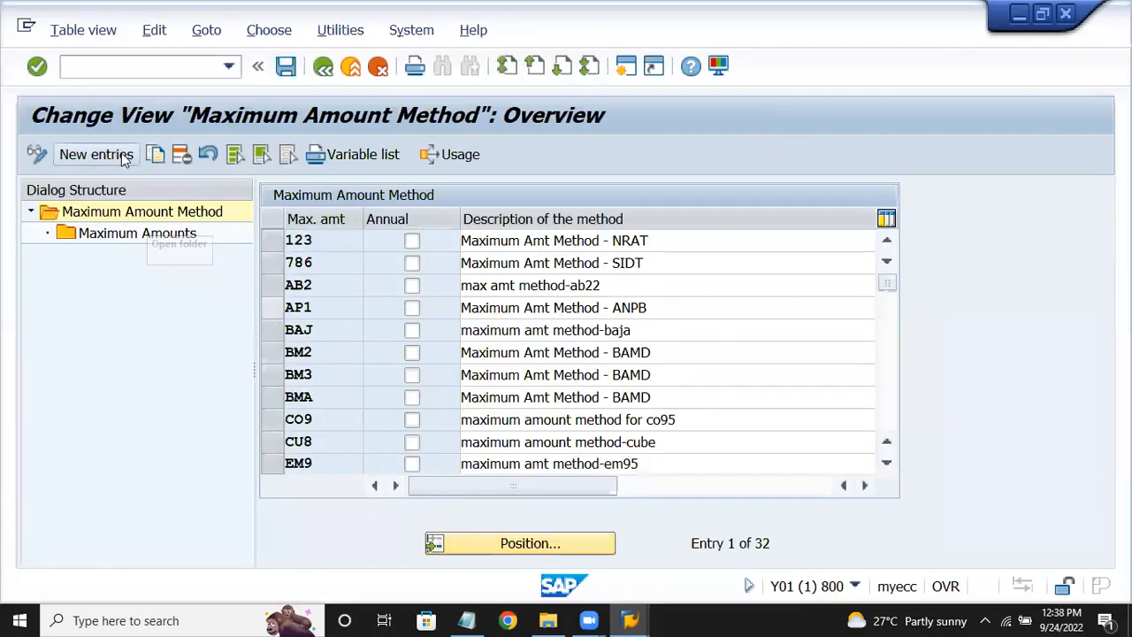
- Create a new maximum amount method EV5 with the description "straight line dep - ev15" and save it
click(96, 154)
text(ev5)
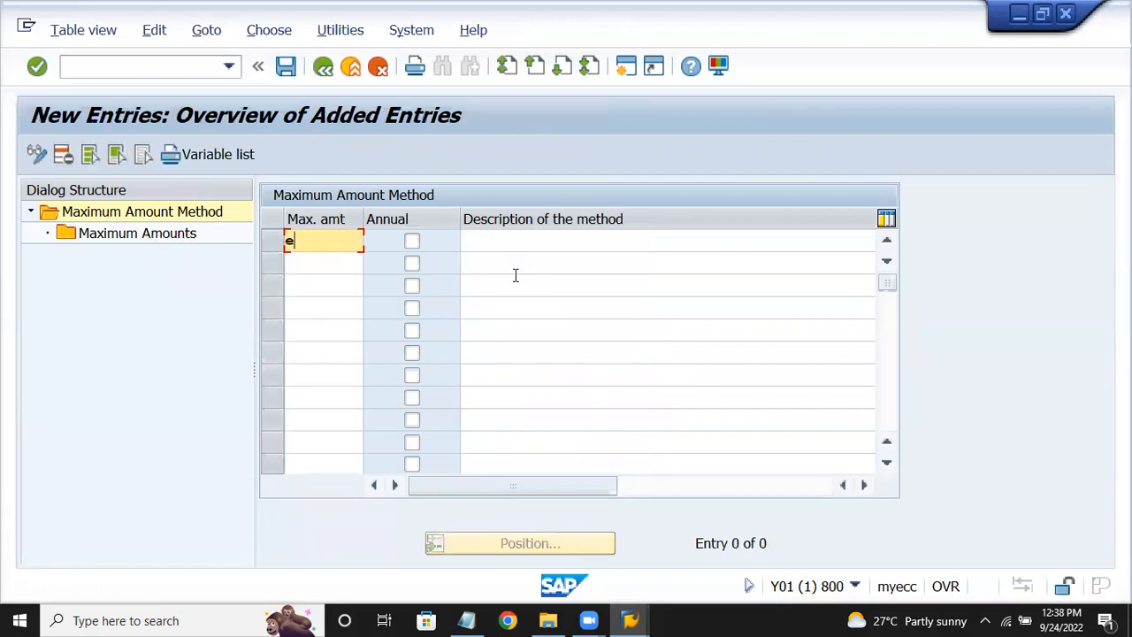
click(529, 240)
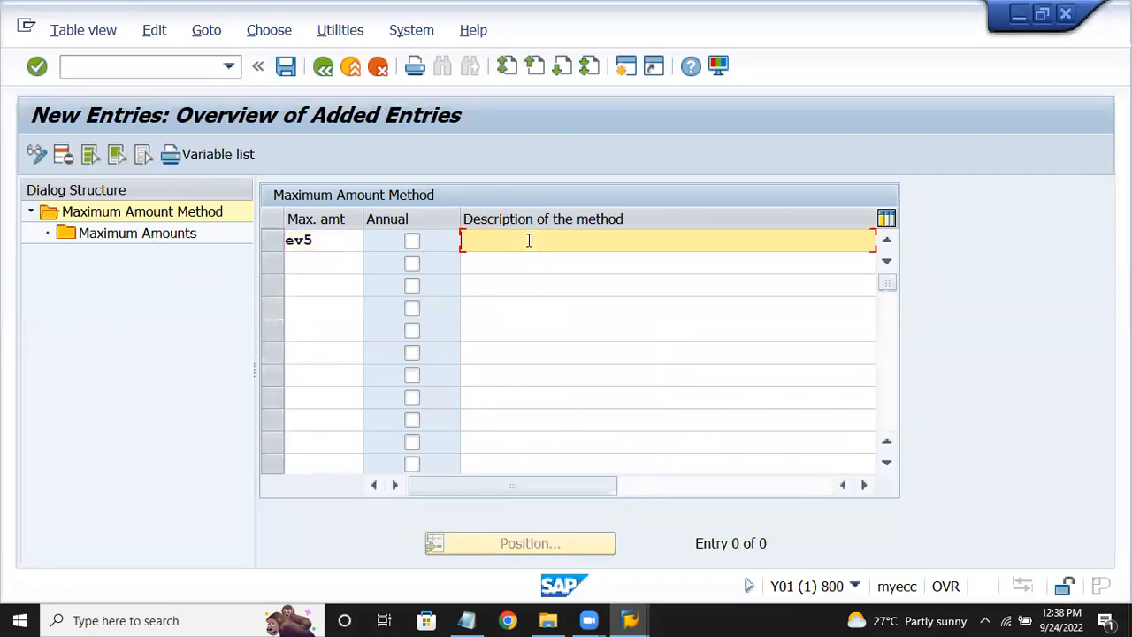
text(s)
key(Down)
key(Return)
key(BackSpace)
key(BackSpace)
key(BackSpace)
key(BackSpace)
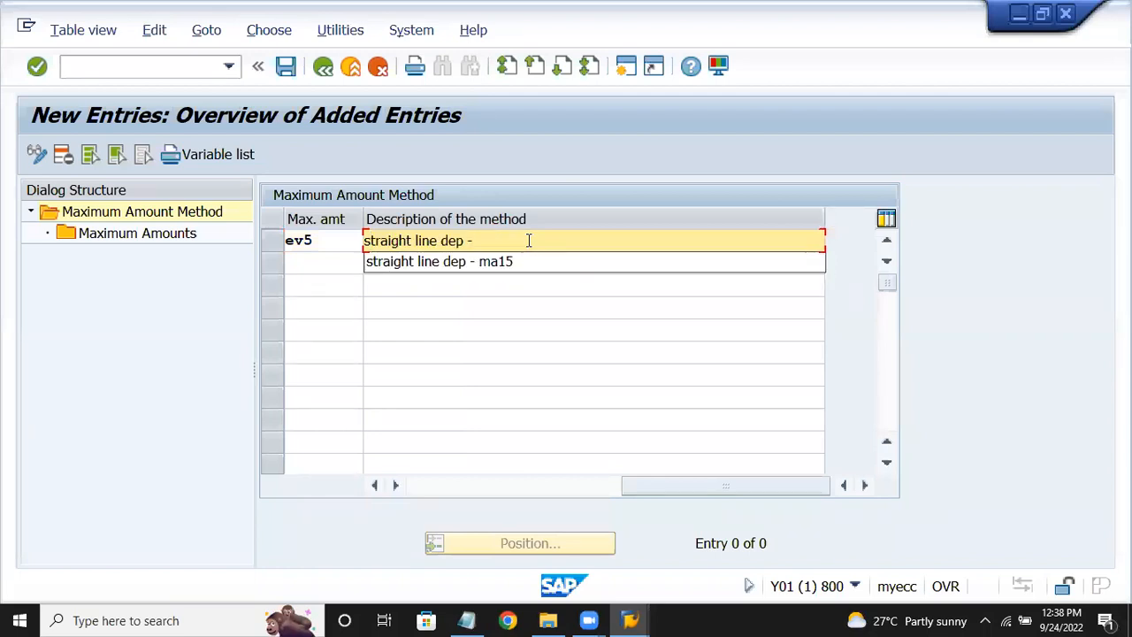
text(ev15)
key(Return)
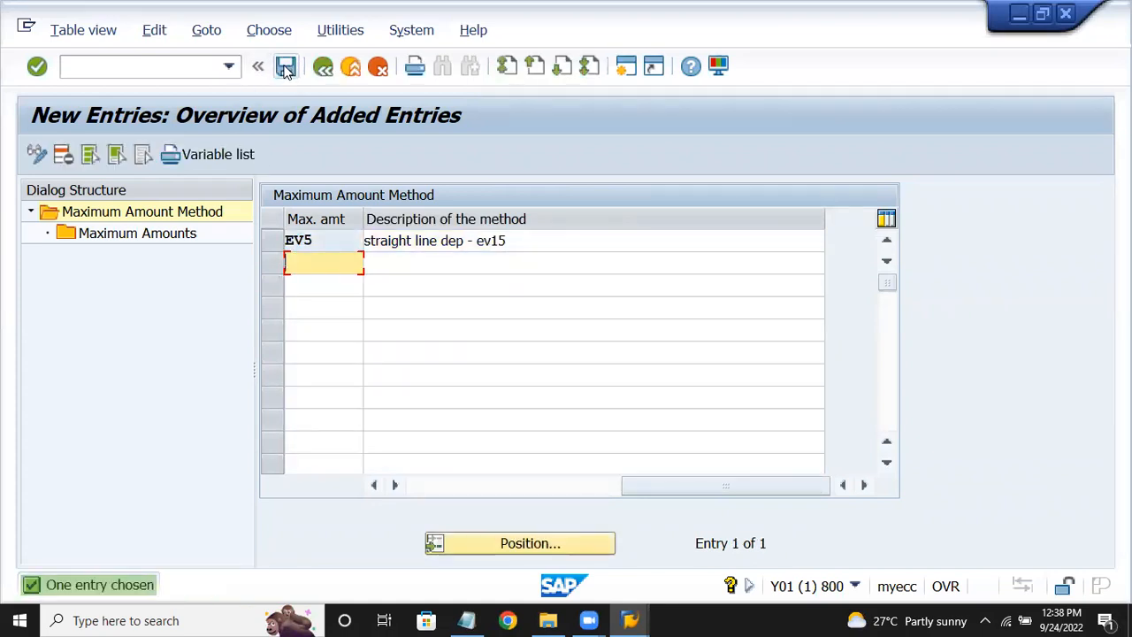
click(285, 67)
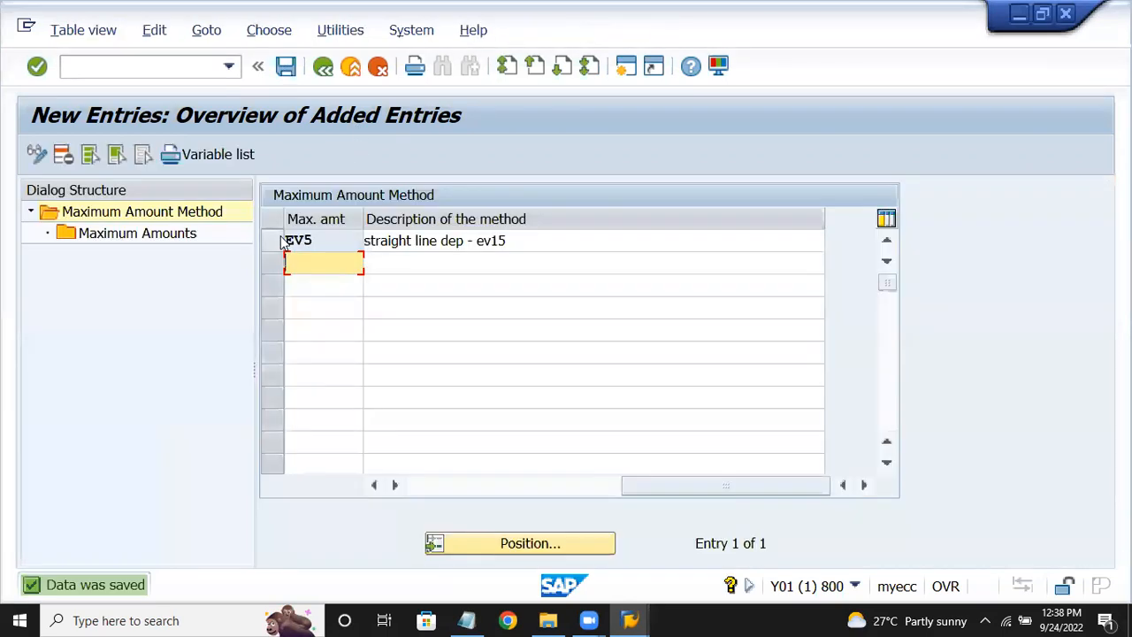
- Select maximum amount method EV5 and open its Maximum Amounts
click(276, 240)
click(133, 234)
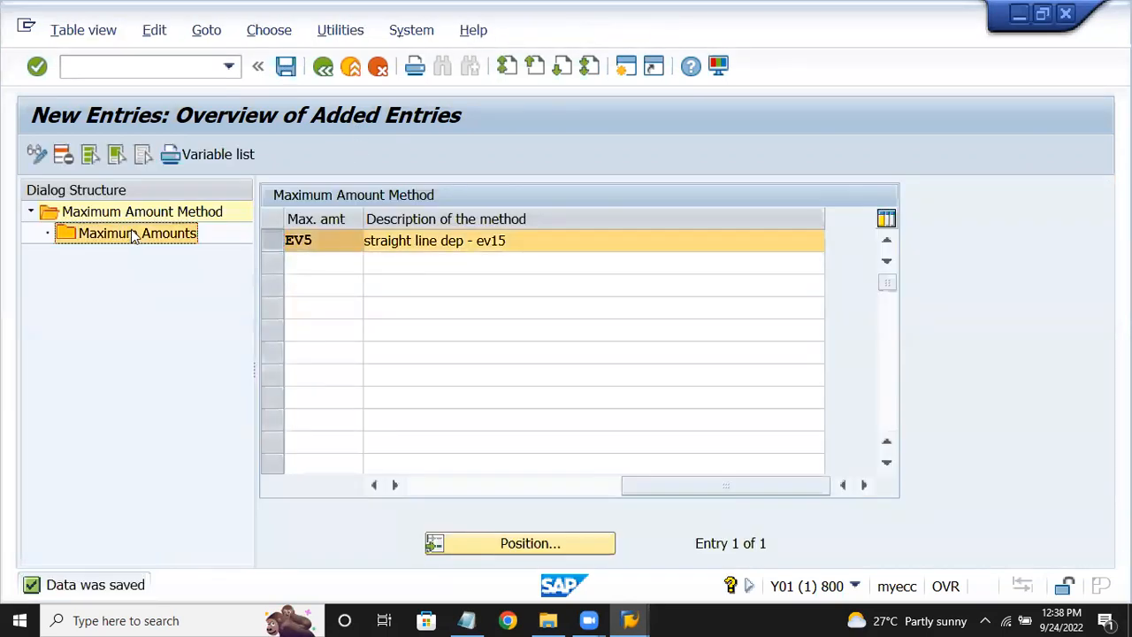
double_click(133, 234)
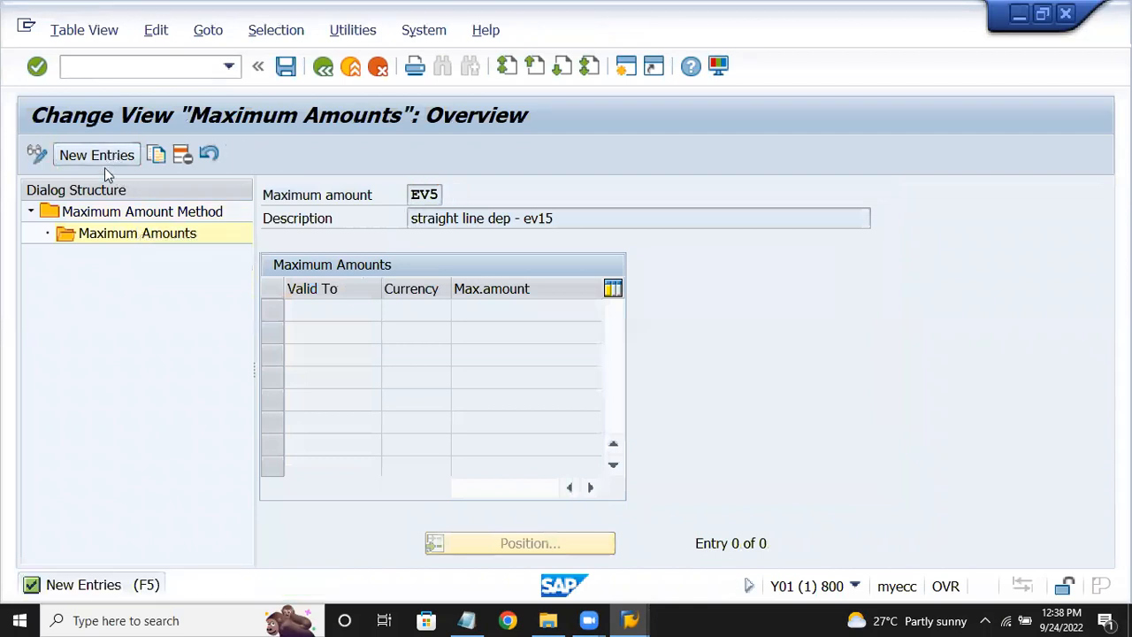
- Add a new maximum amount entry for EV5 valid to 31.12.2032, currency INR, amount 999999999
click(102, 163)
text(31)
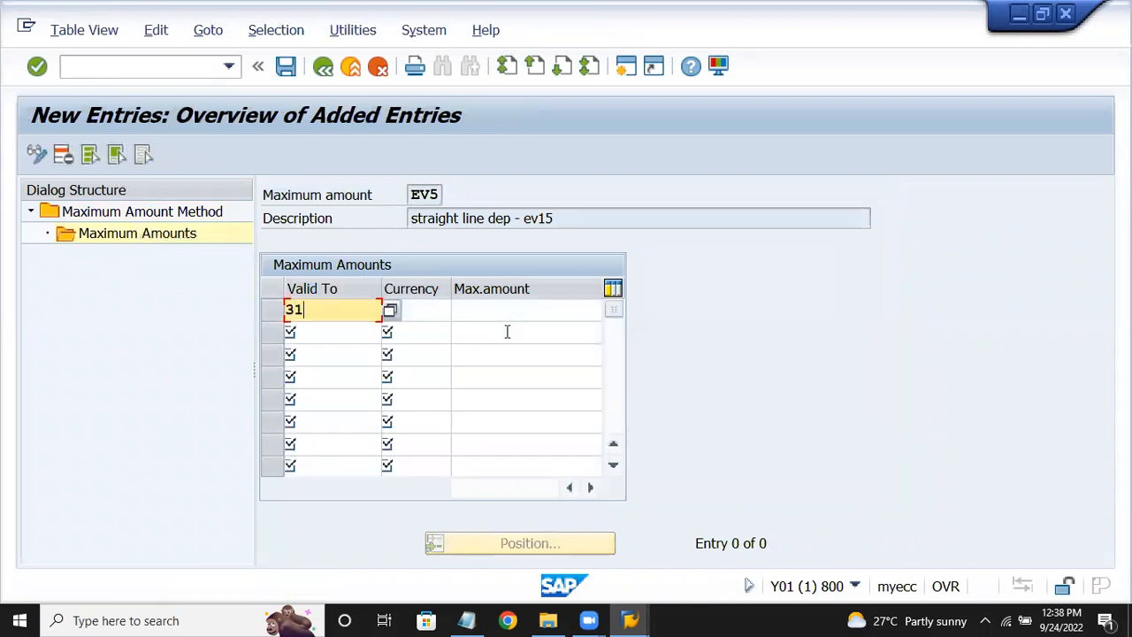
text(.12.203)
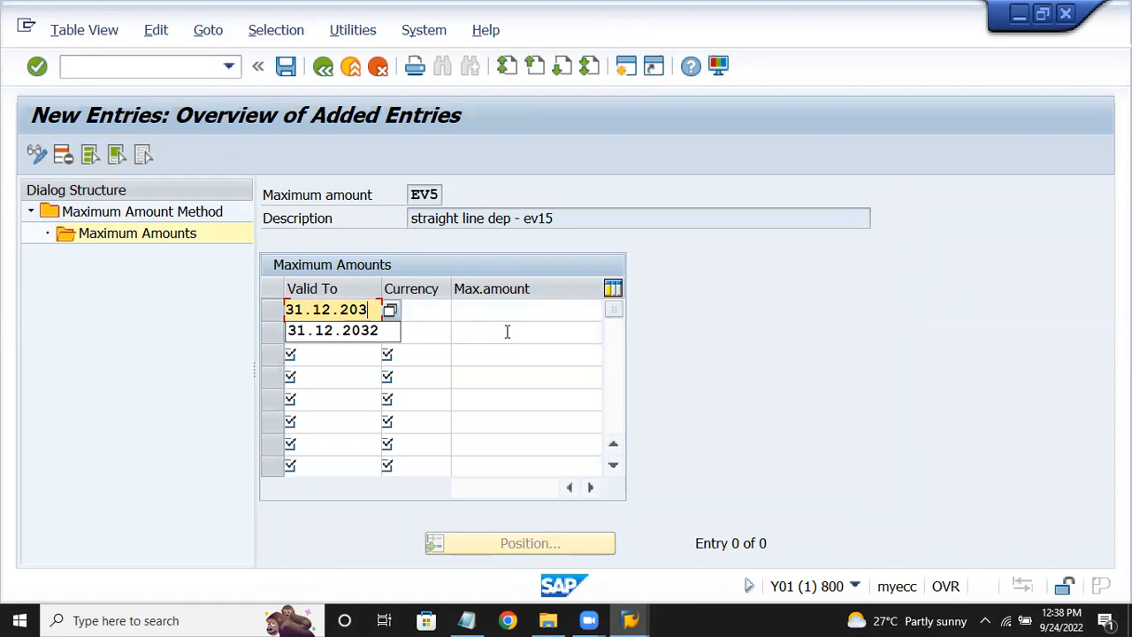
text(2)
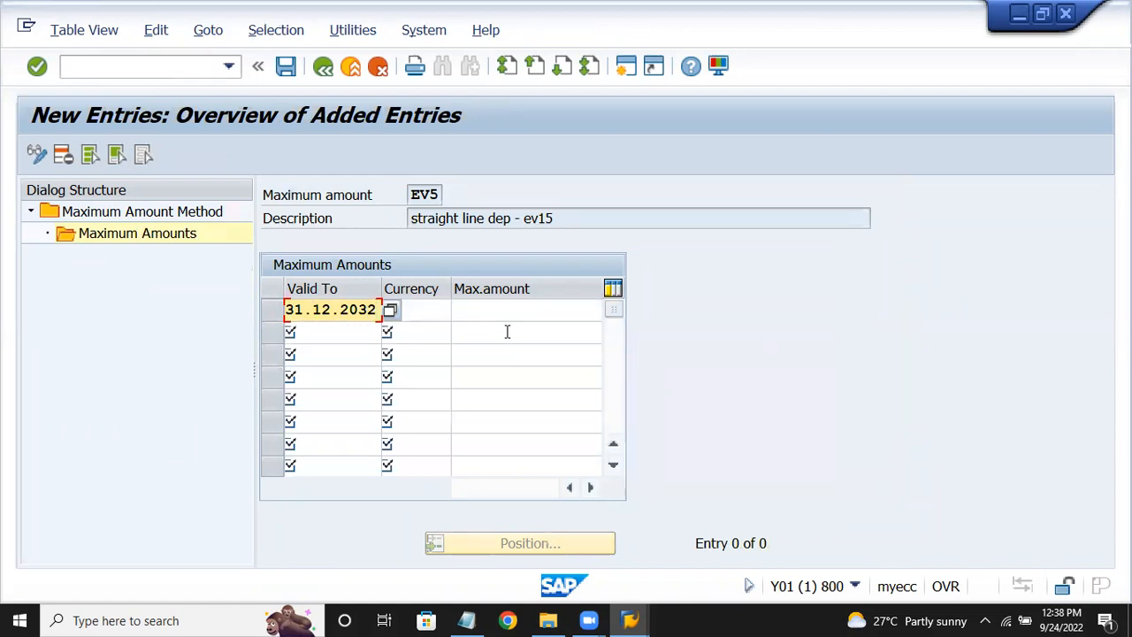
key(Tab)
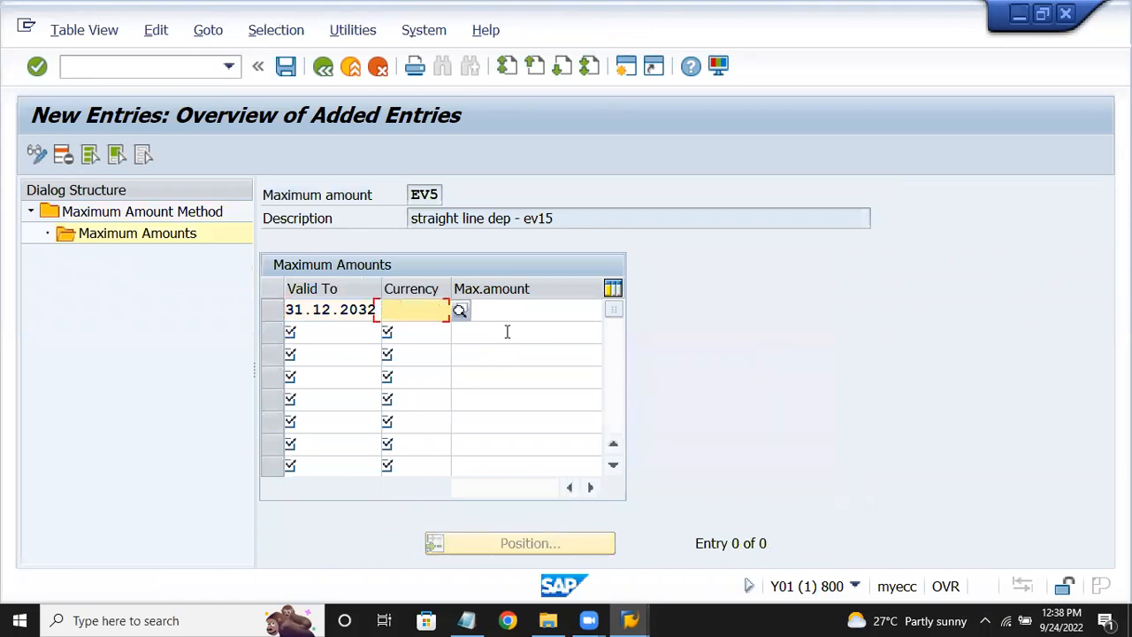
text(inr)
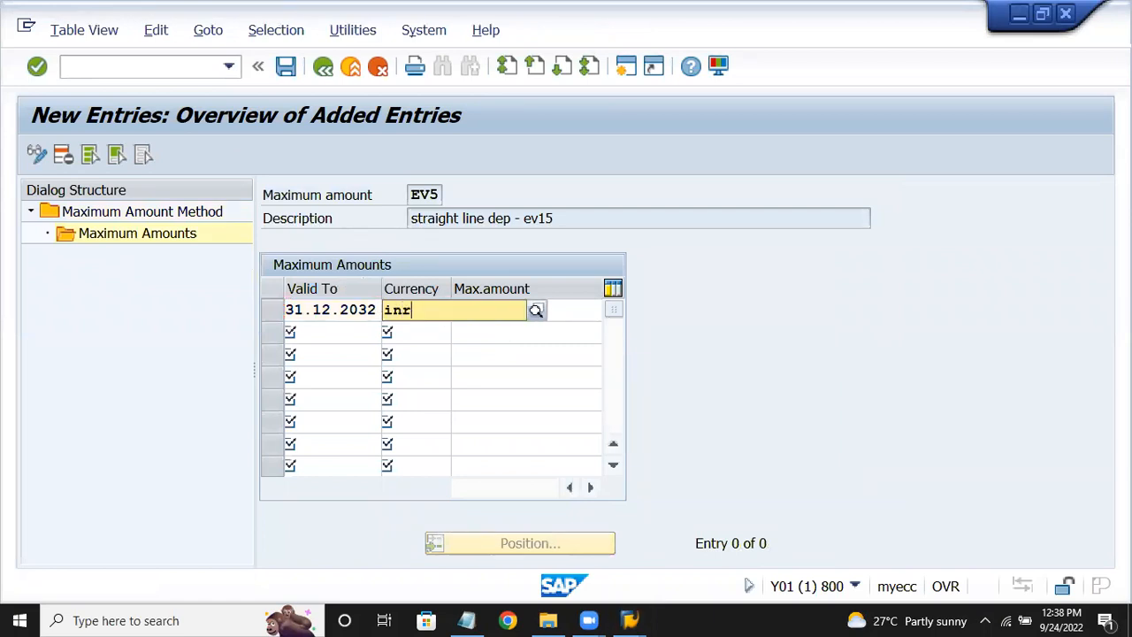
key(Tab)
text(9999999)
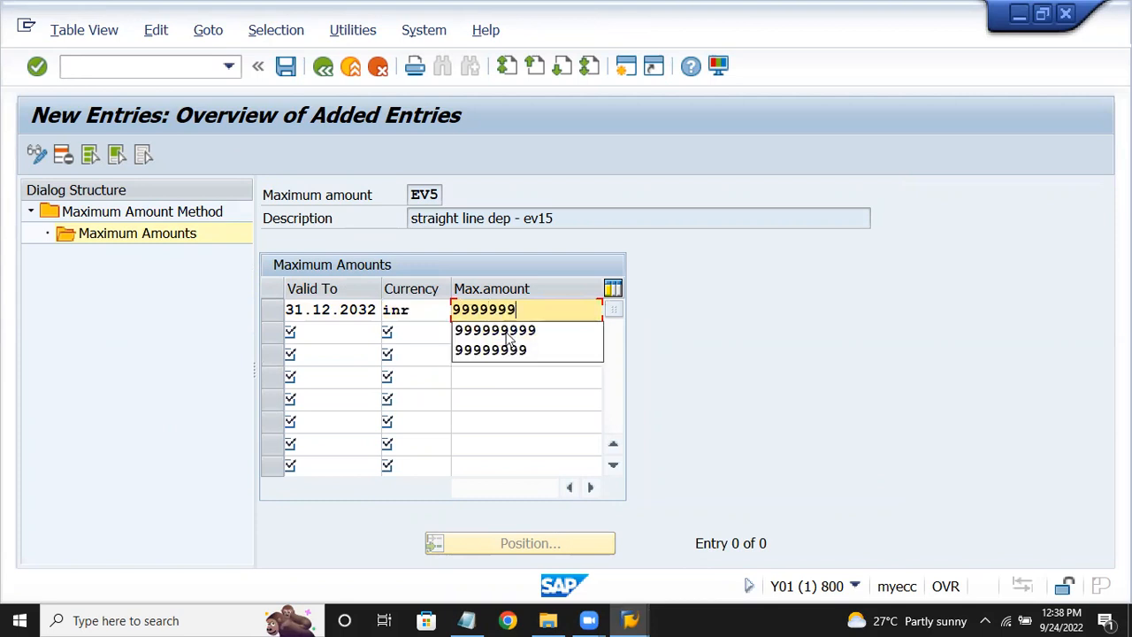
click(507, 331)
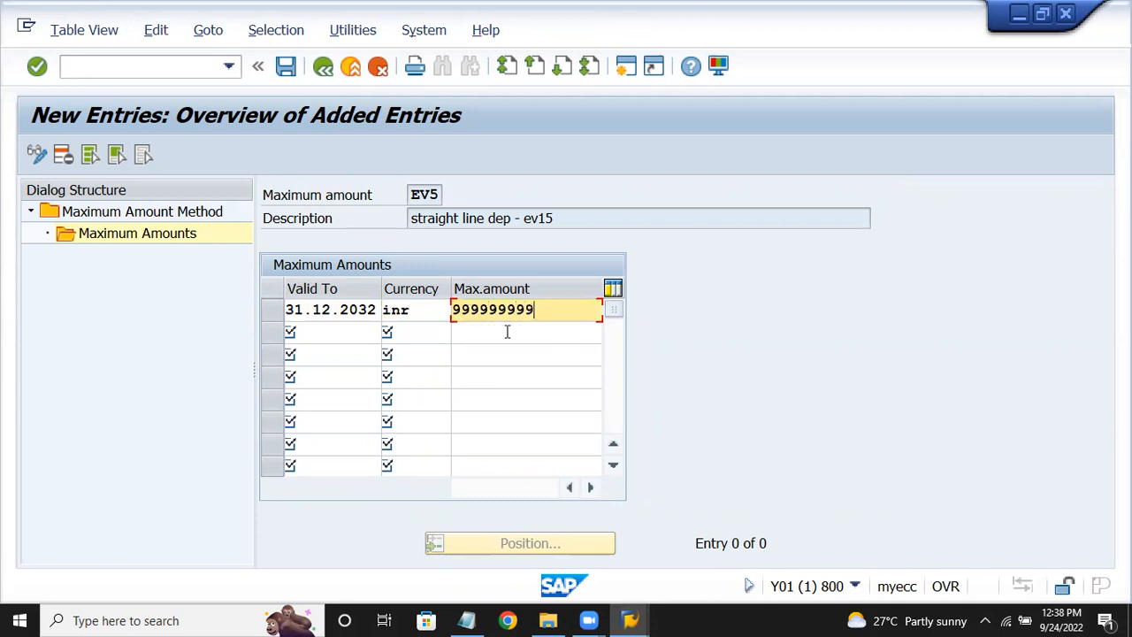
key(Return)
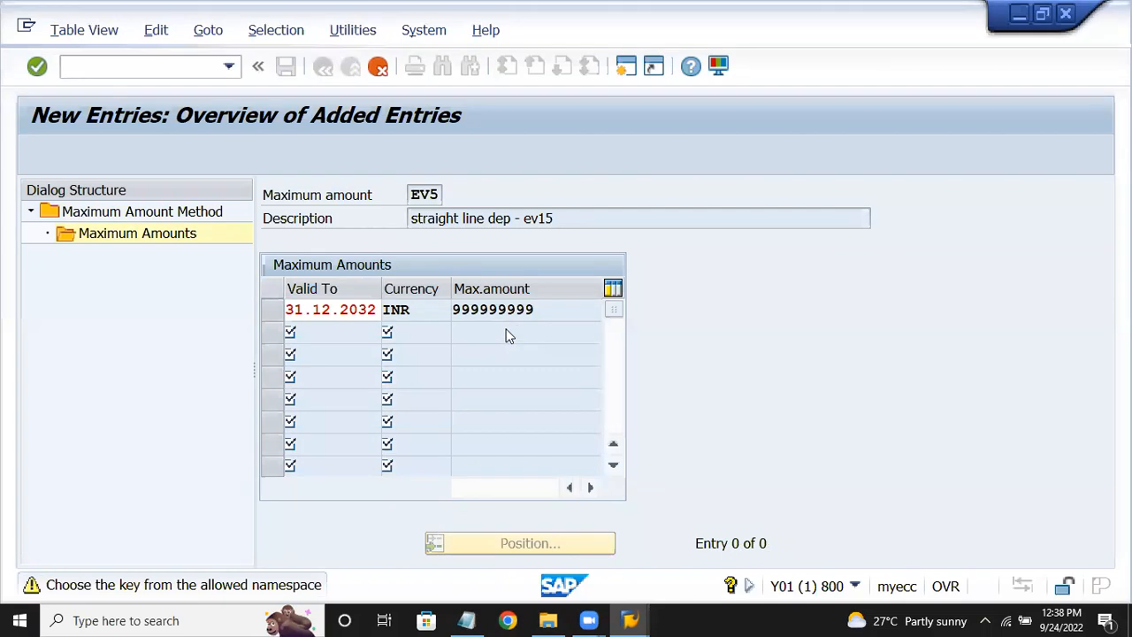
key(Return)
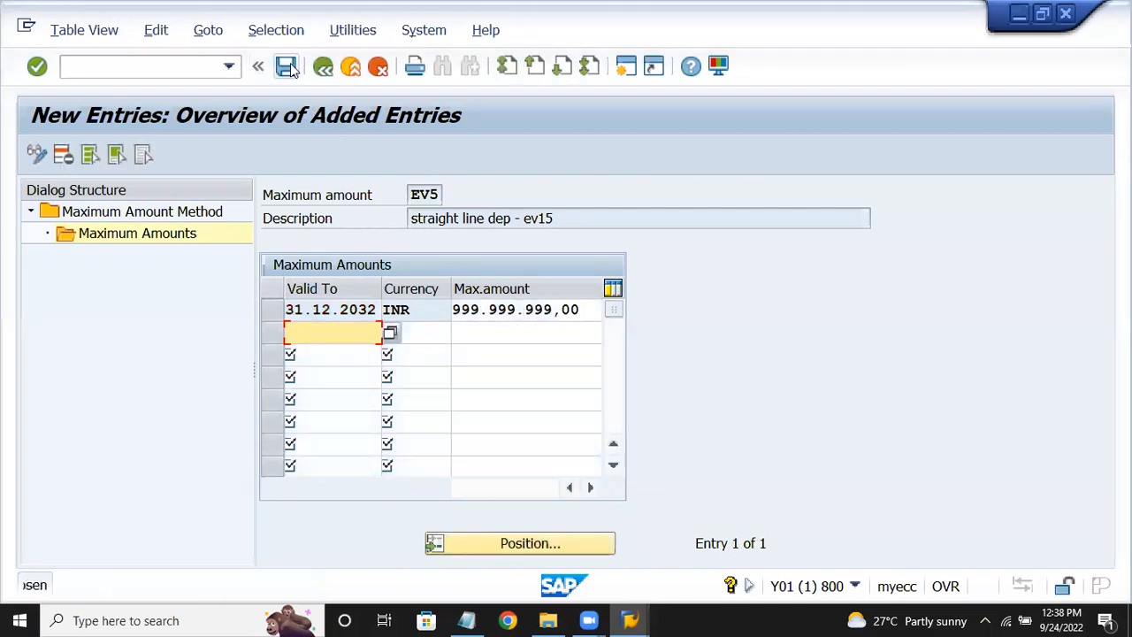
- Save the EV5 maximum amount entry and leave the new entries views
key(ctrl+s)
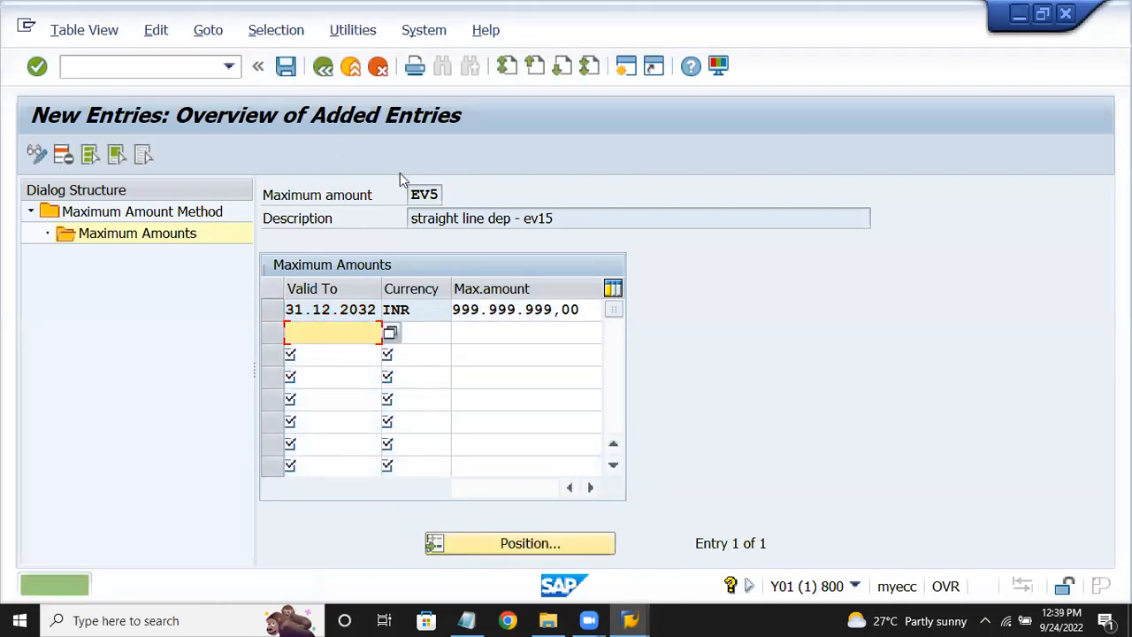
click(323, 71)
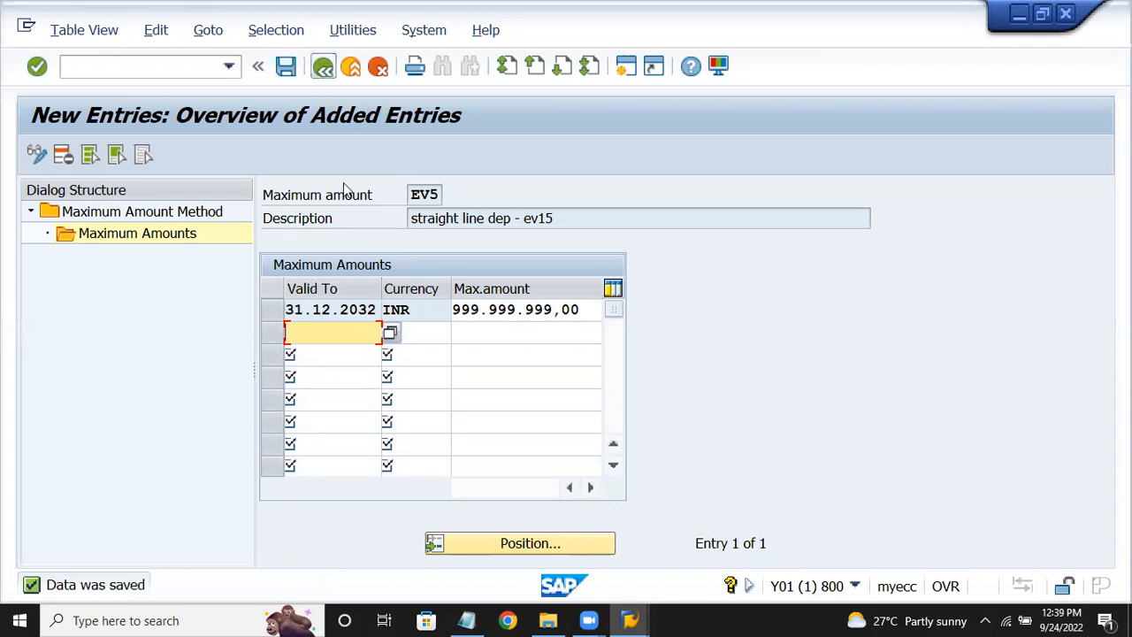
click(323, 69)
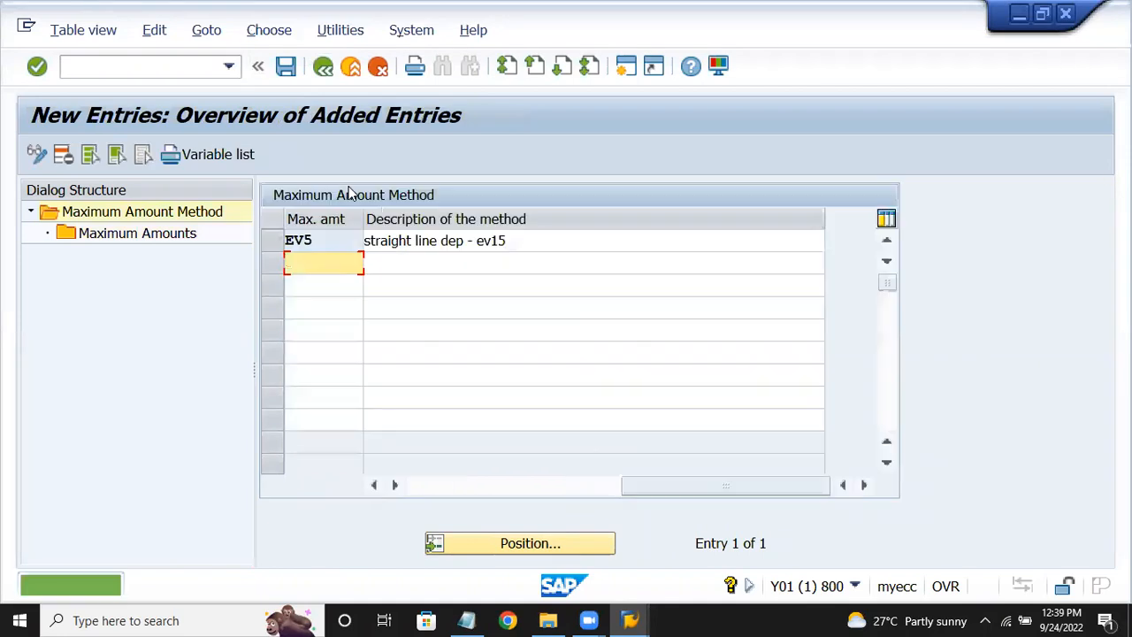
- Leave the maximum amount method views and locate Define Multi-Level Methods under Calculation Methods in the IMG structure
click(323, 70)
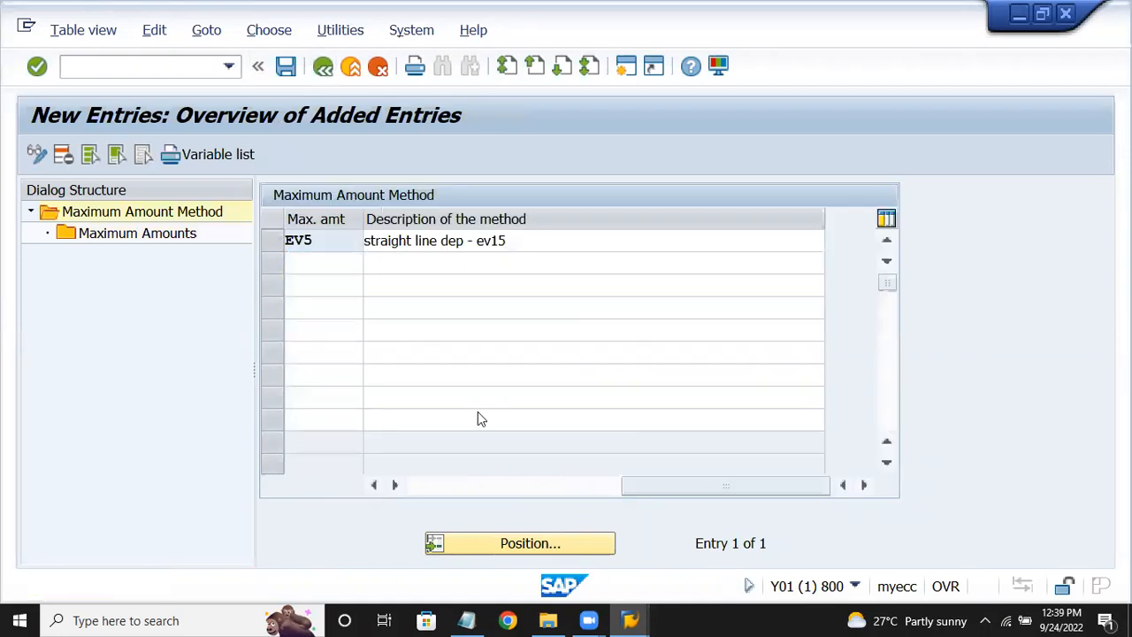
click(323, 67)
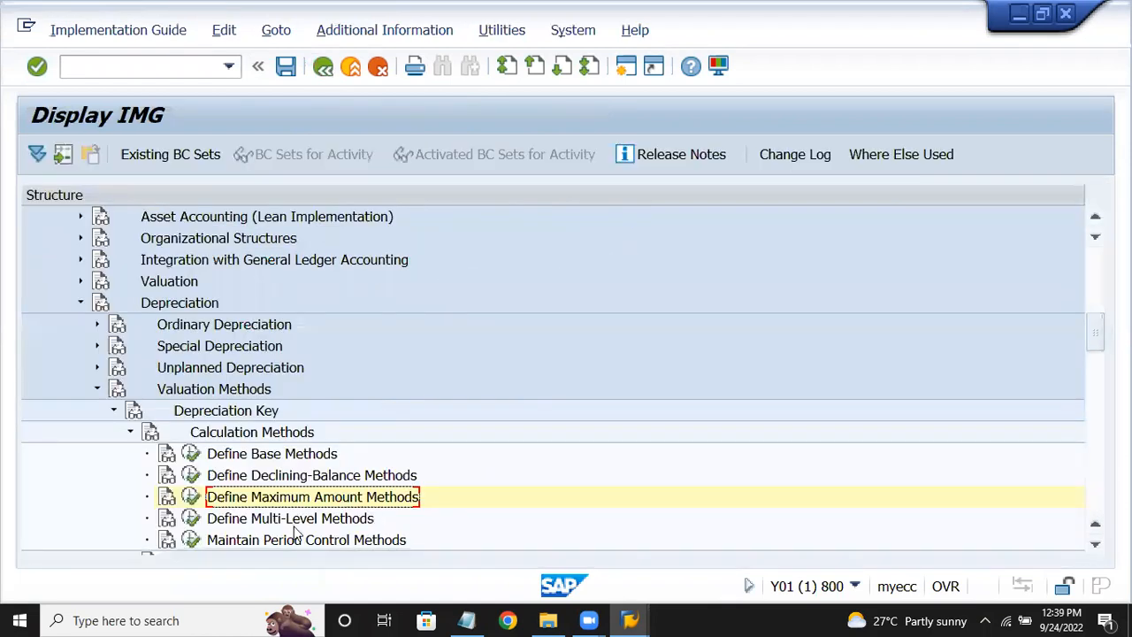
click(293, 520)
scroll(351, 501, down, 1)
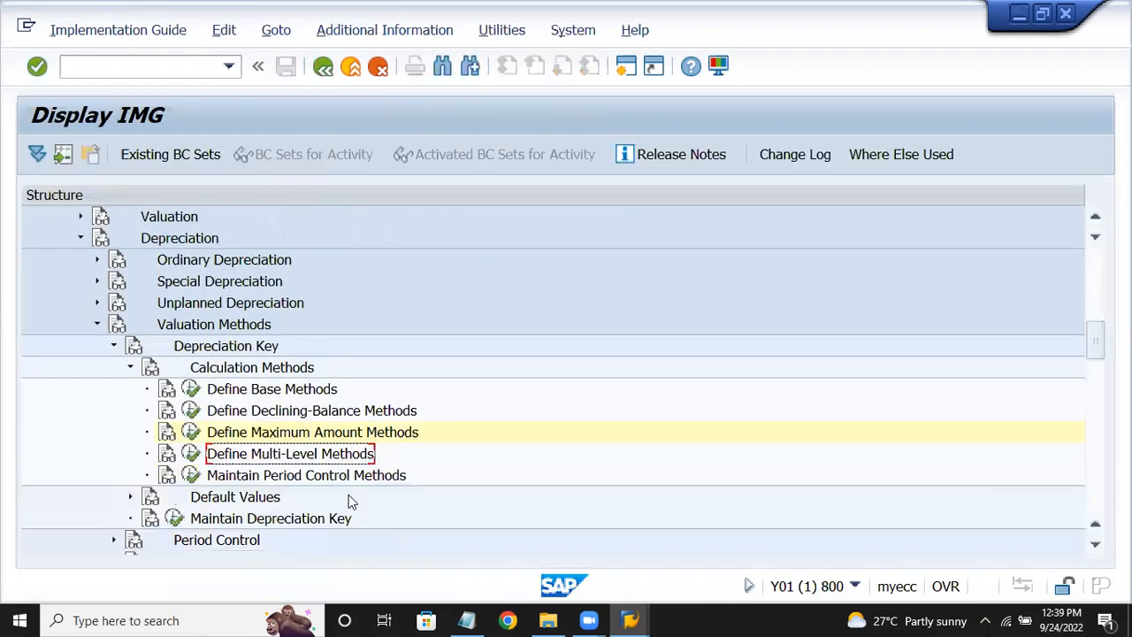
- Switch to the SAP Fico notes in Notepad and find the asset accounting steps that follow Define Maximum Amount Methods
click(476, 619)
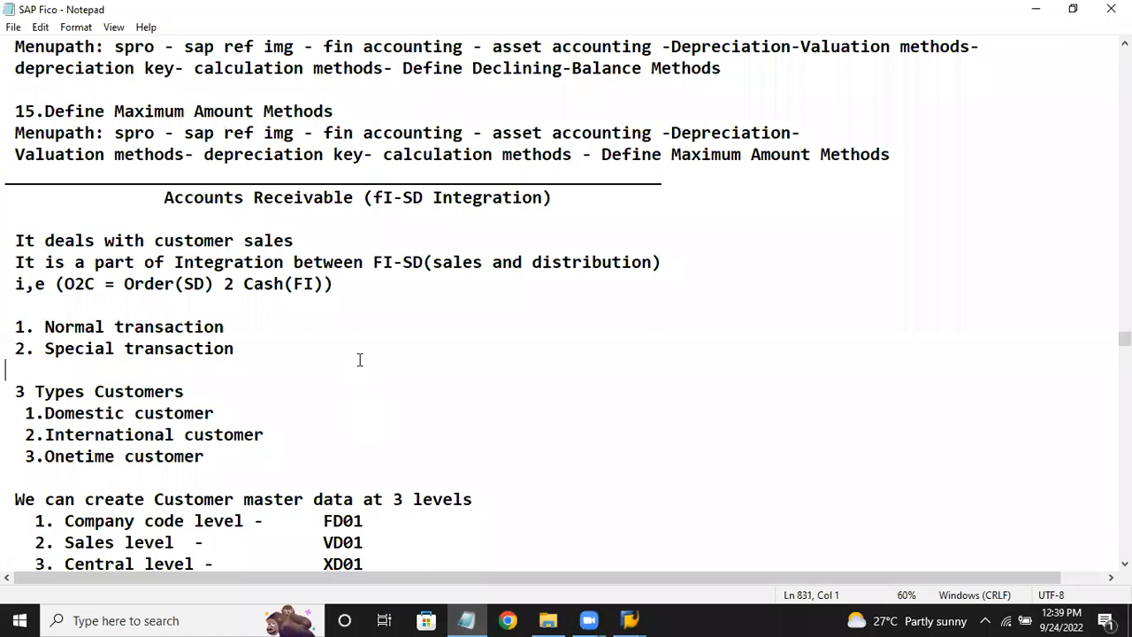
scroll(363, 367, down, 5)
scroll(366, 357, down, 15)
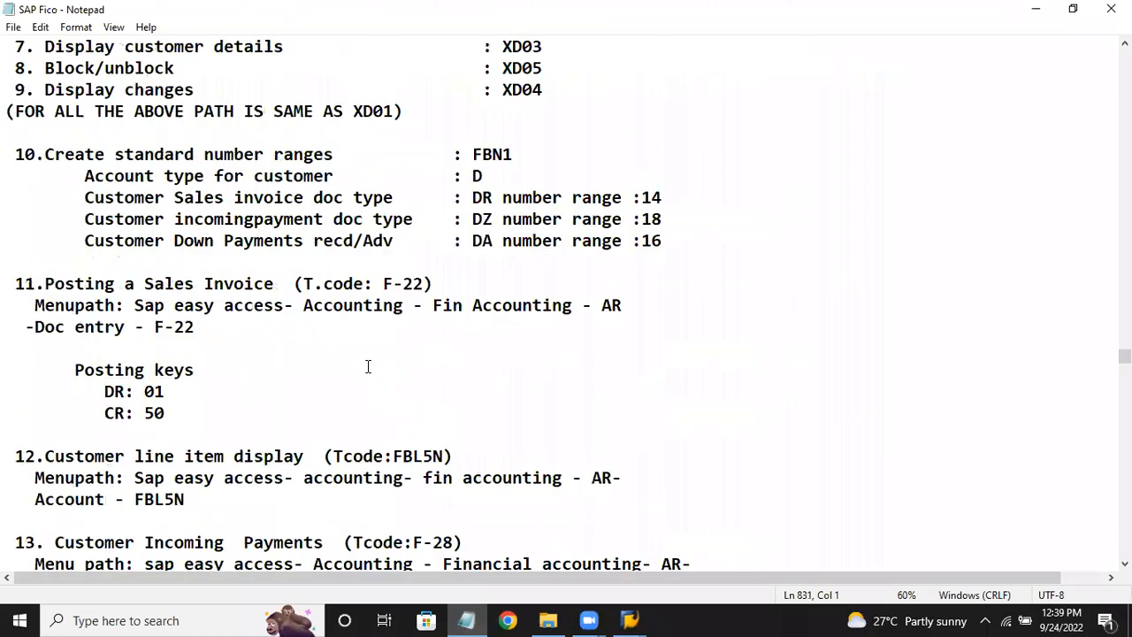
scroll(371, 369, down, 10)
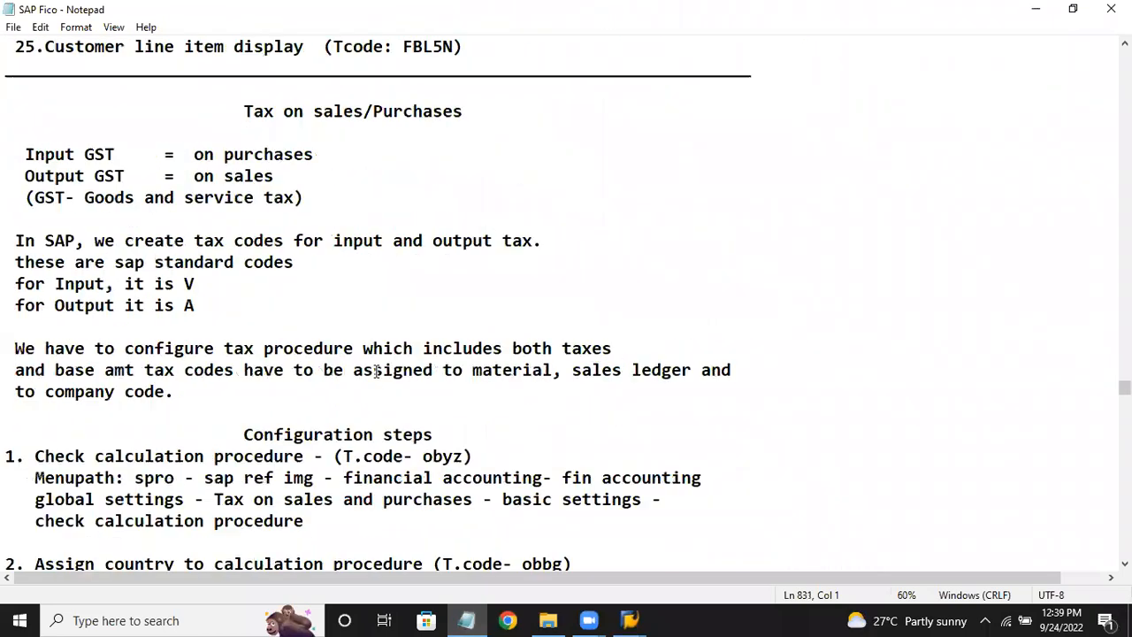
scroll(376, 372, down, 19)
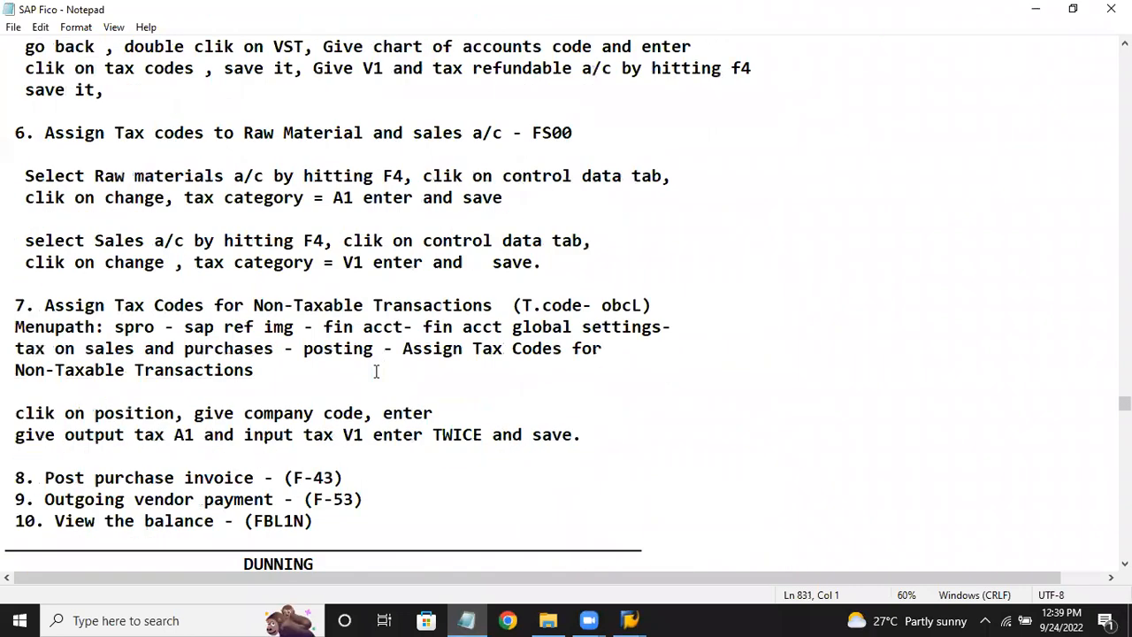
scroll(376, 372, down, 11)
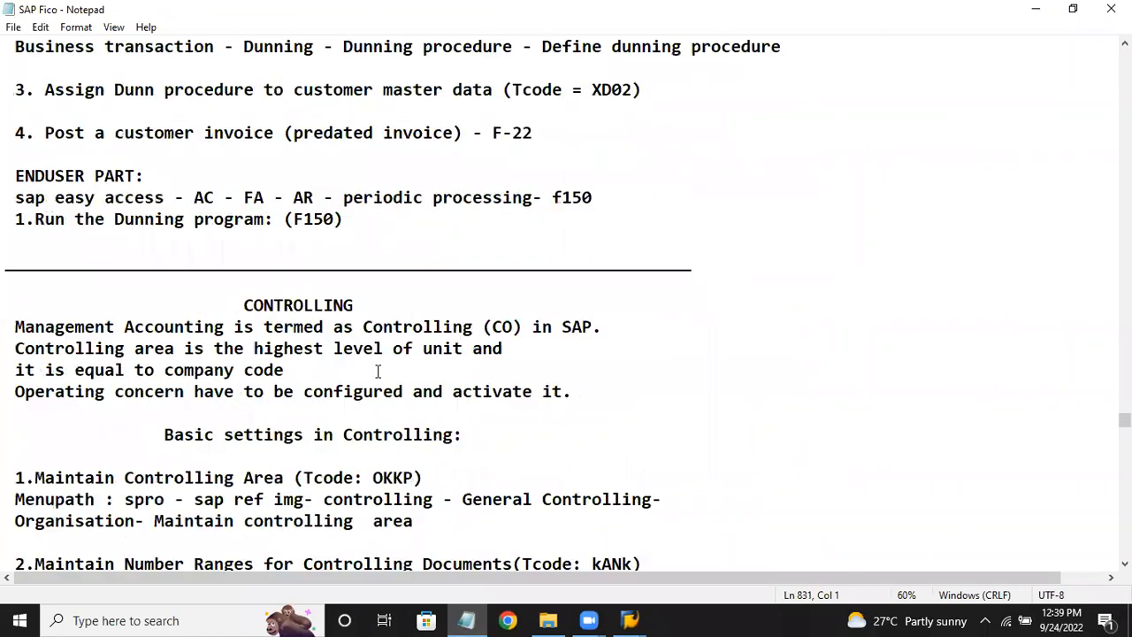
scroll(378, 372, up, 4)
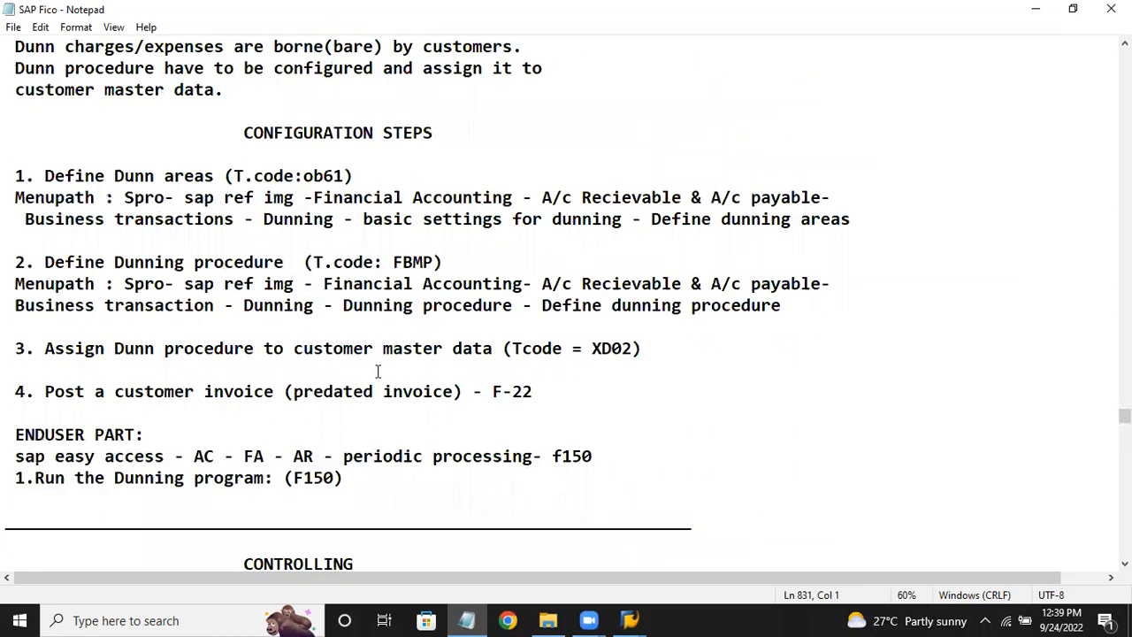
scroll(377, 372, down, 4)
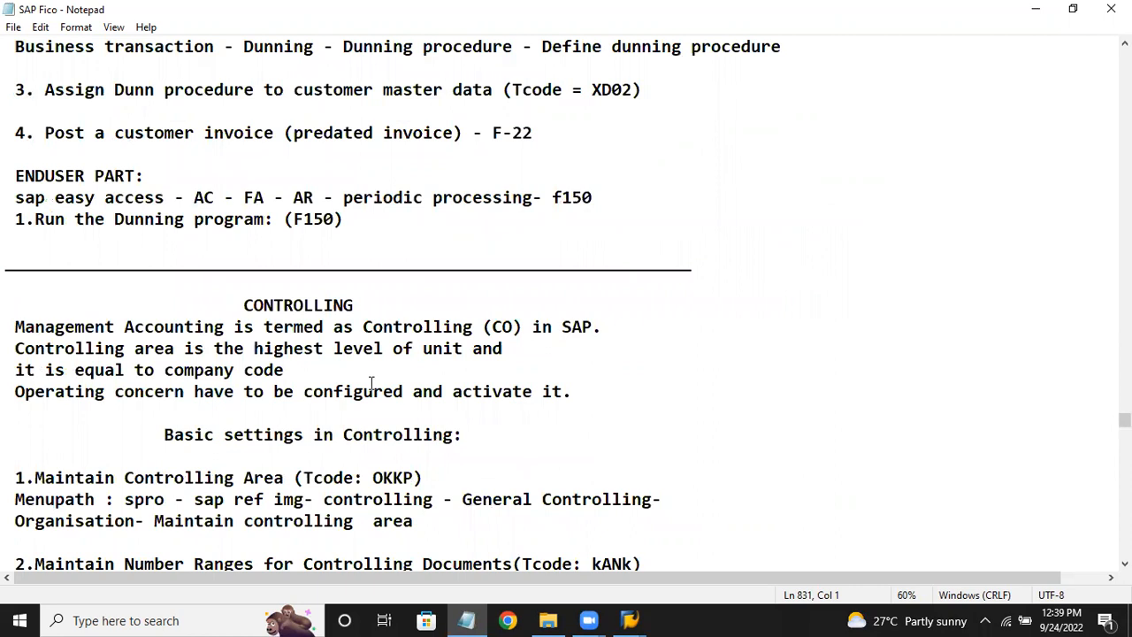
scroll(372, 379, down, 8)
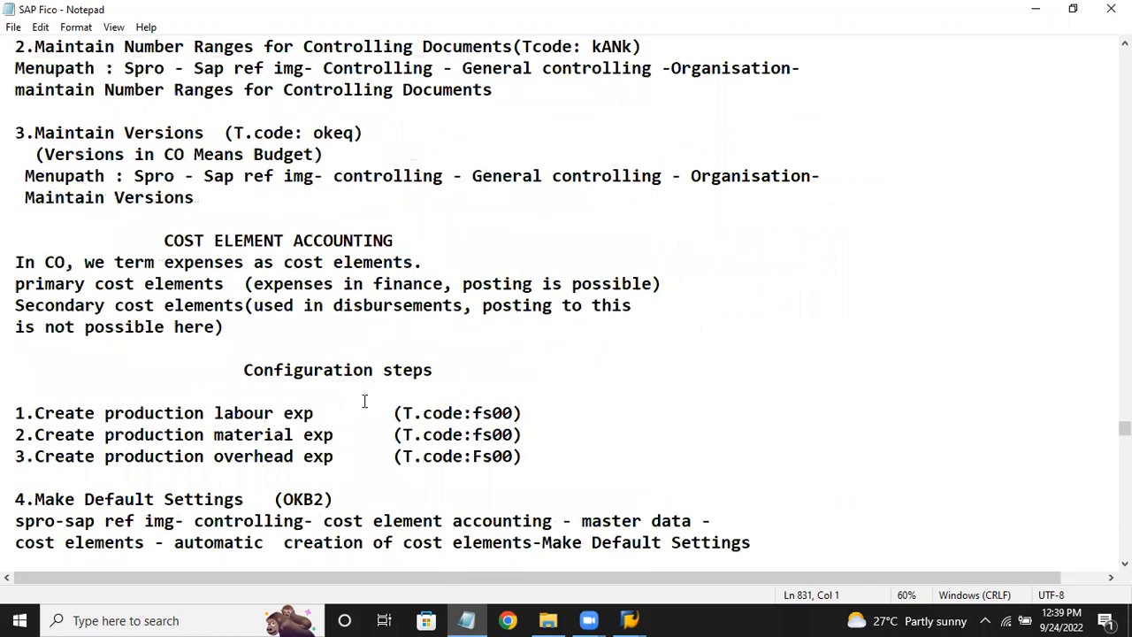
scroll(364, 401, down, 5)
scroll(366, 404, up, 1)
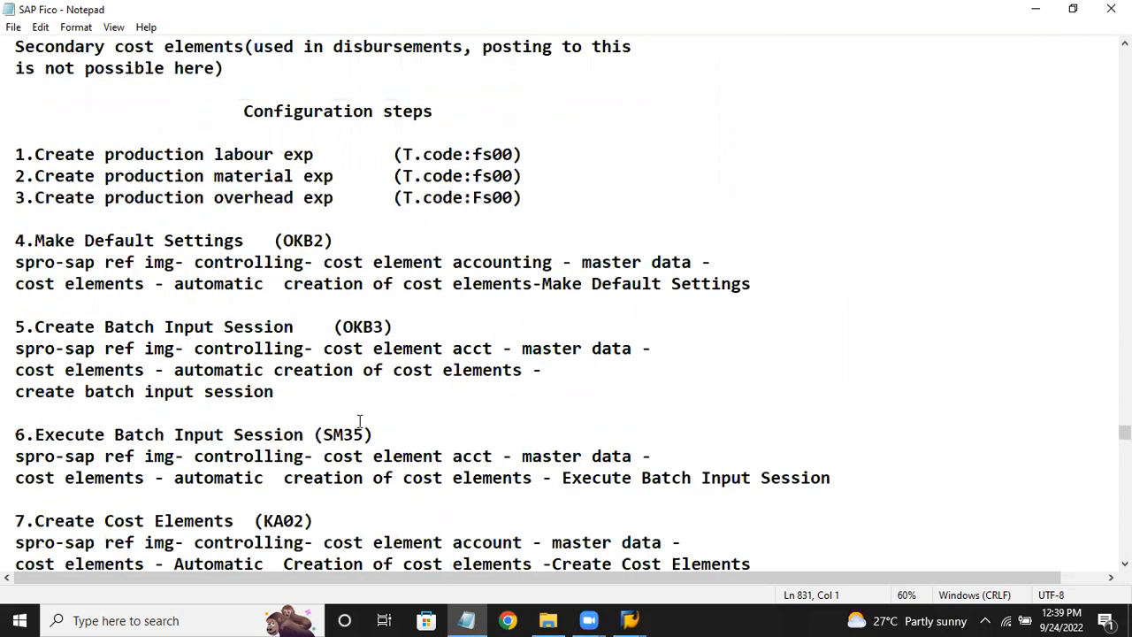
scroll(367, 407, down, 8)
scroll(366, 409, down, 19)
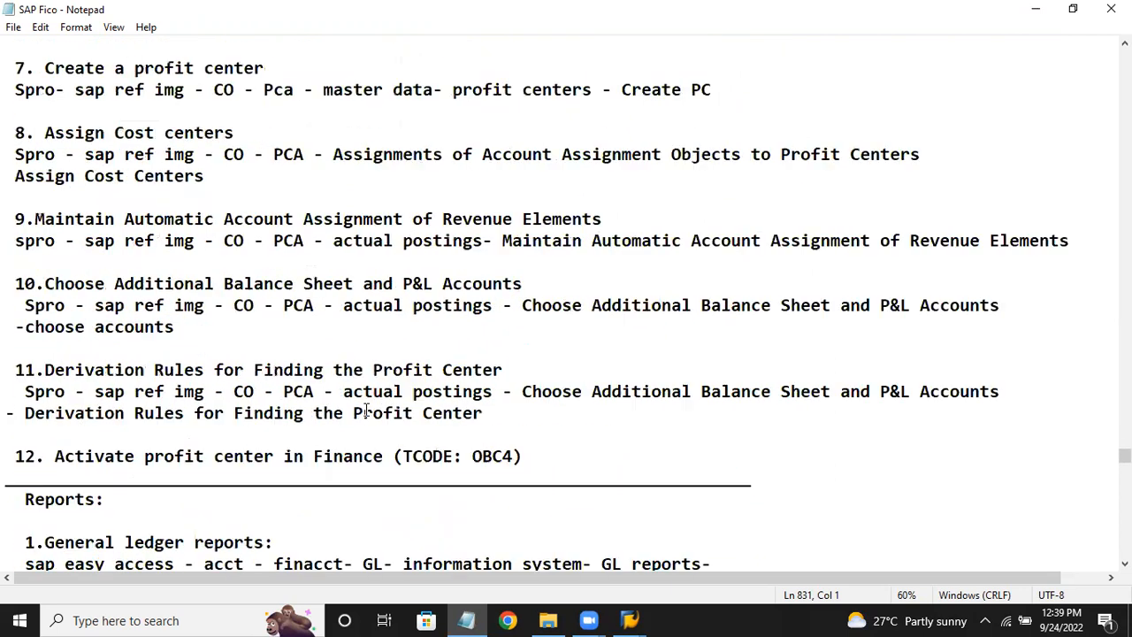
scroll(367, 410, down, 15)
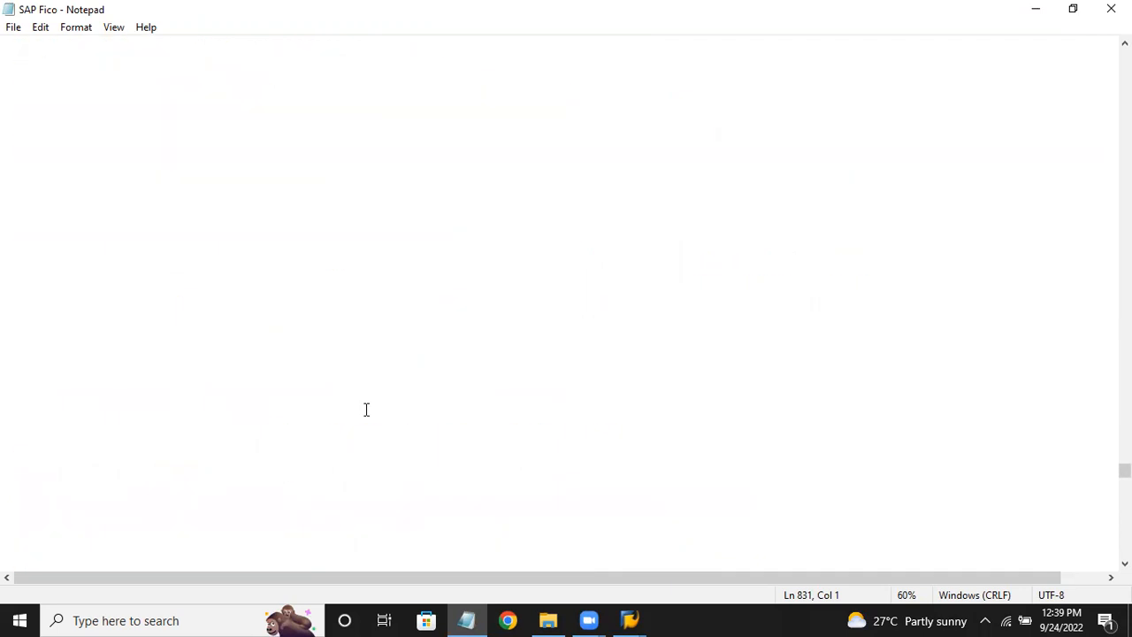
scroll(366, 412, down, 4)
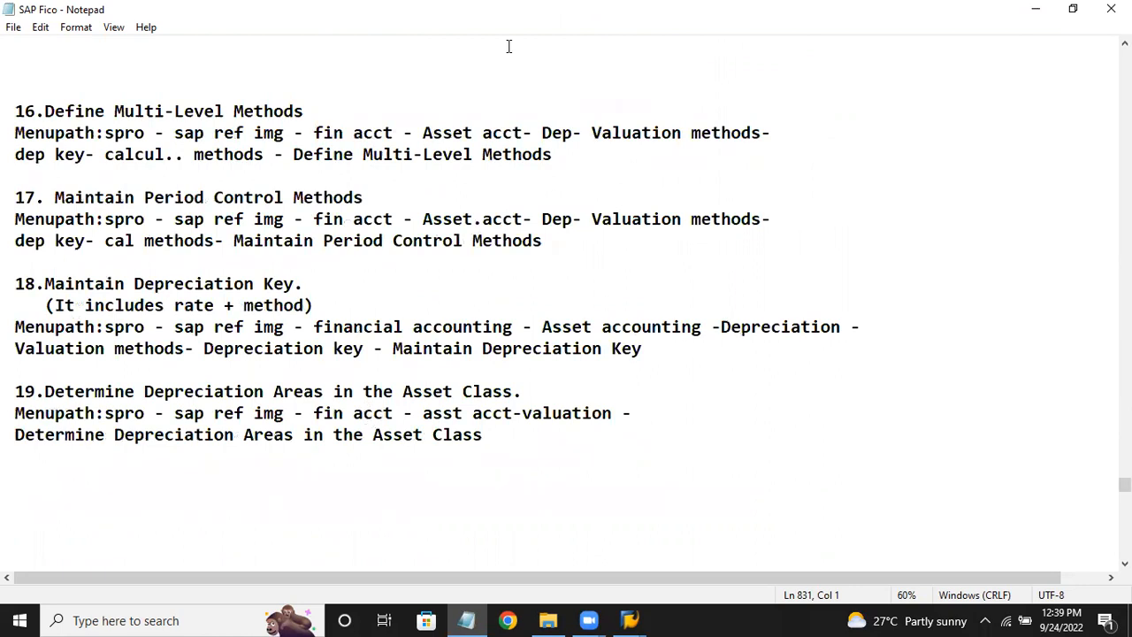
key(alt+Tab)
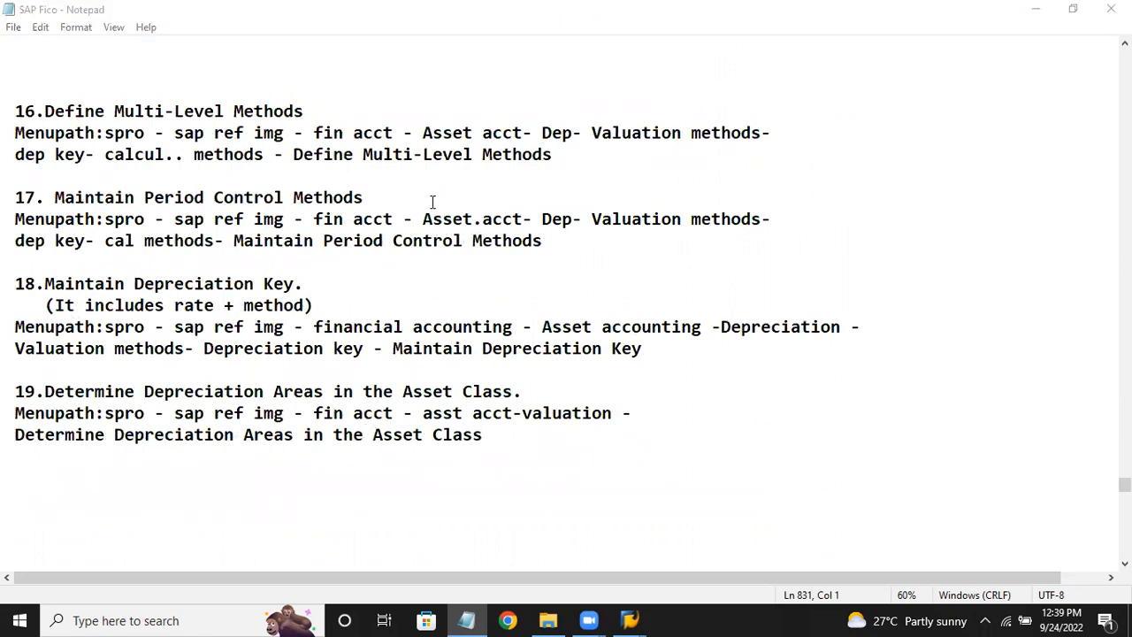
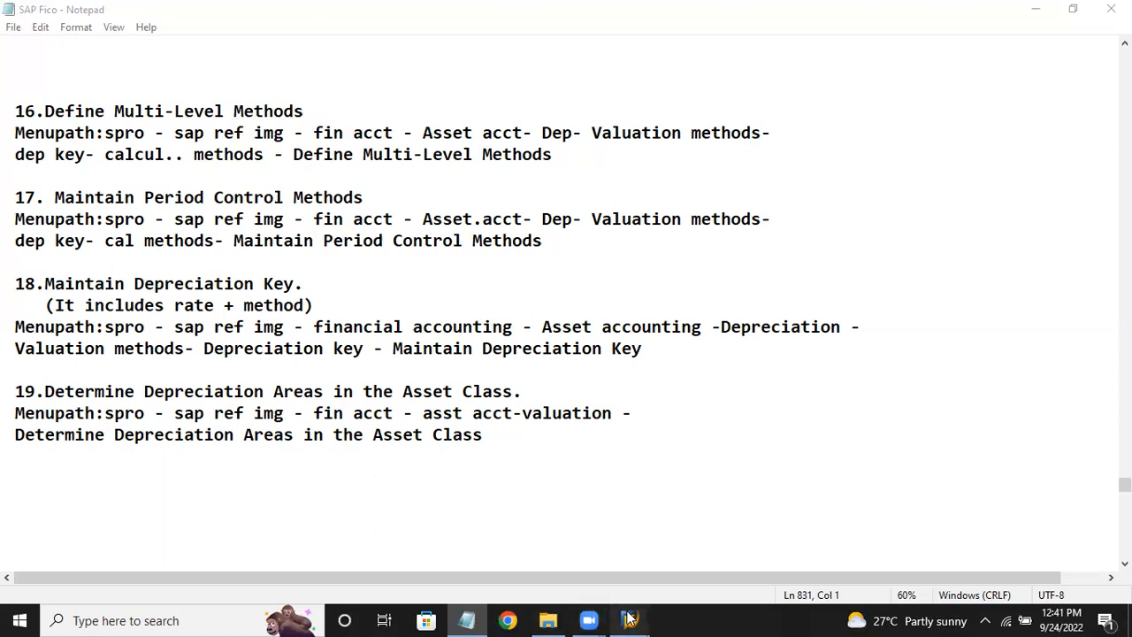
- Switch back to the SAP Display IMG window and open the Define Multi-Level Methods activity
mouse_move(630, 620)
click(655, 530)
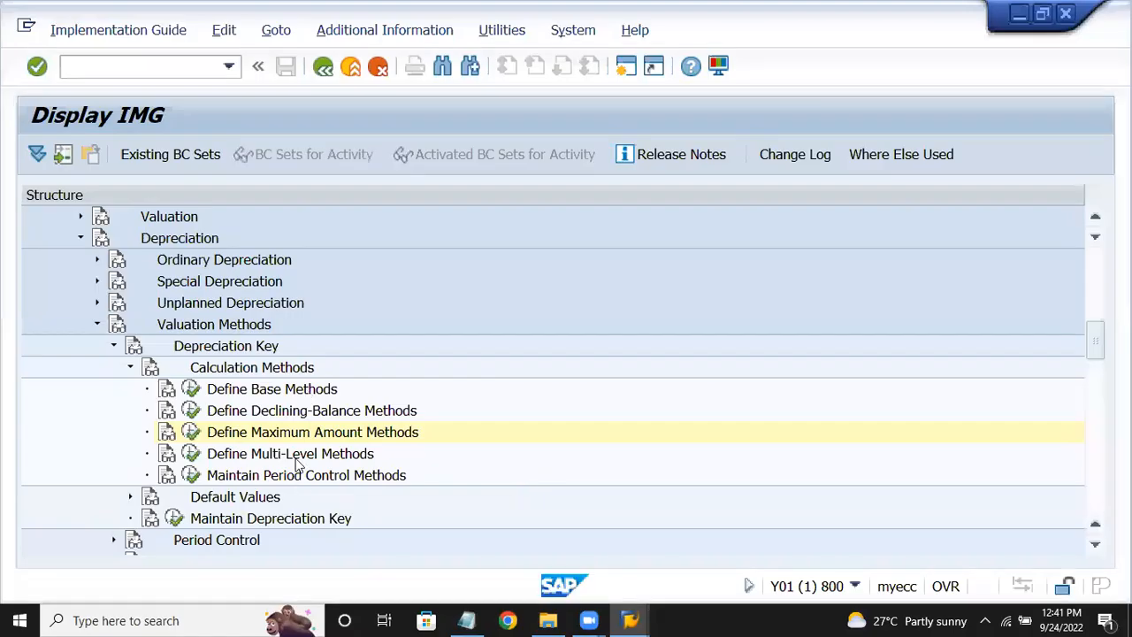
double_click(321, 451)
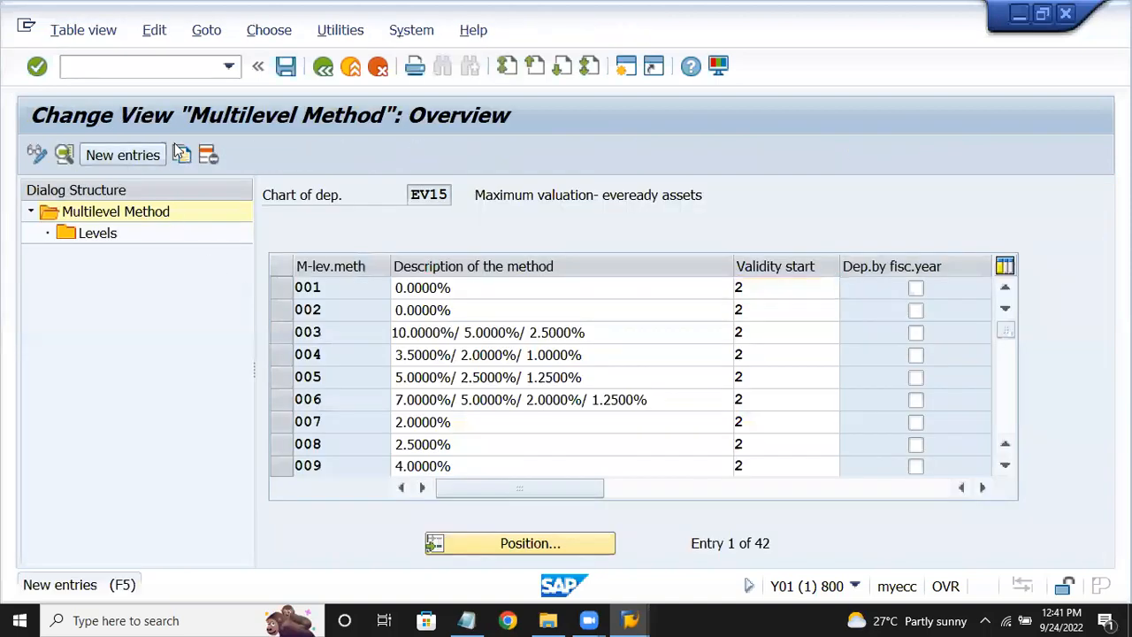
- Create multilevel method SLM, described "straight line dep", valid from the ordinary depreciation start date, and save it in the proposed customizing request
key(F5)
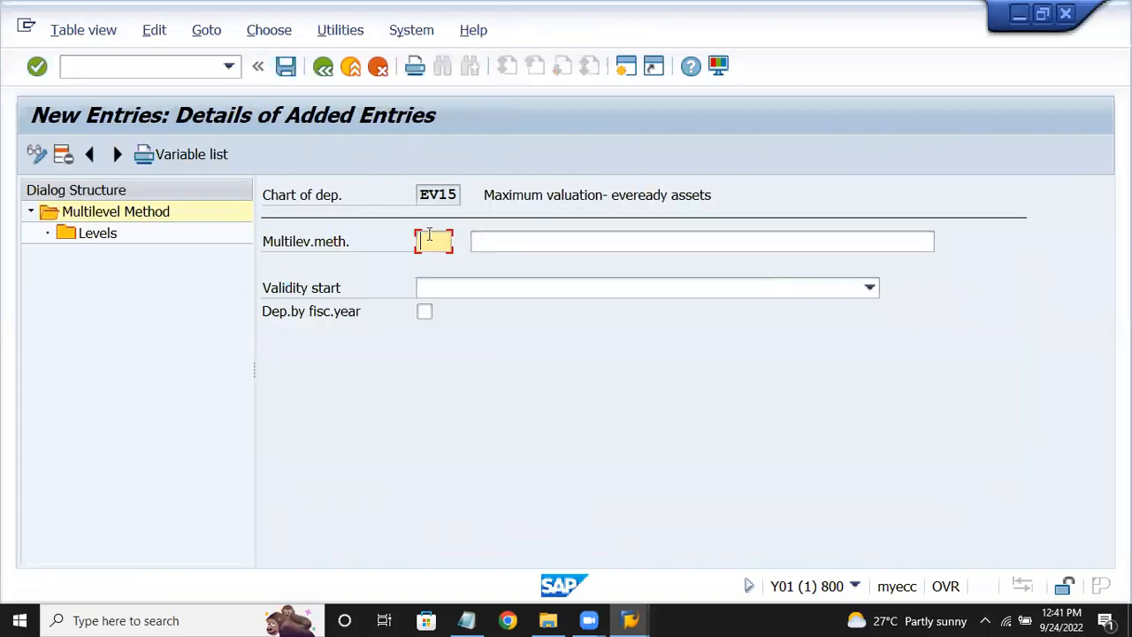
text(slm)
click(497, 241)
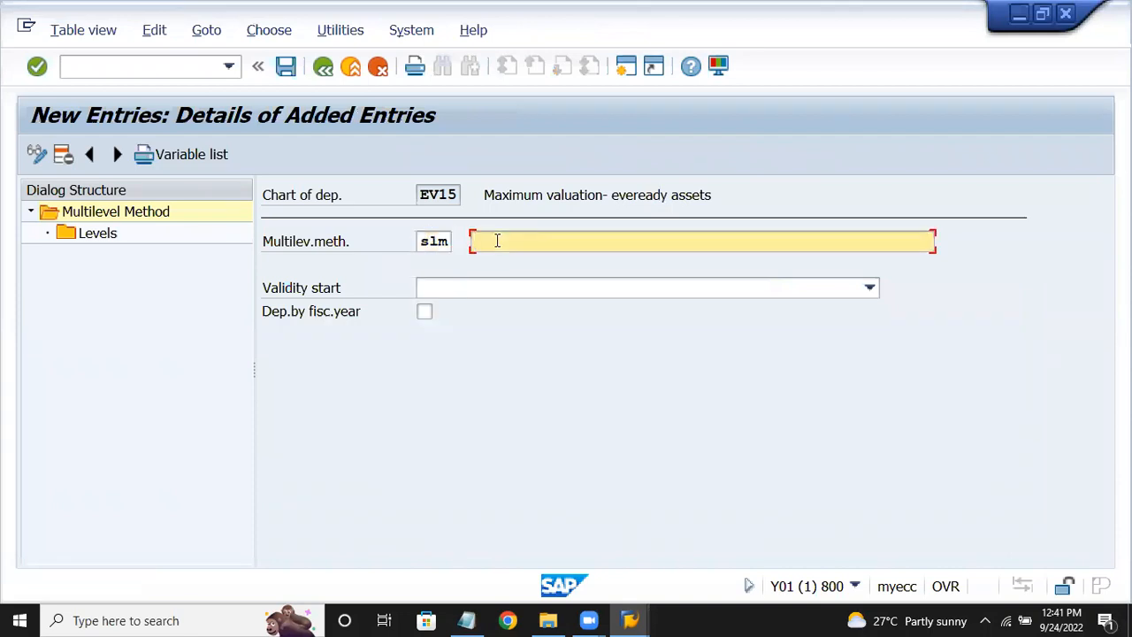
text(str)
key(Down)
key(Return)
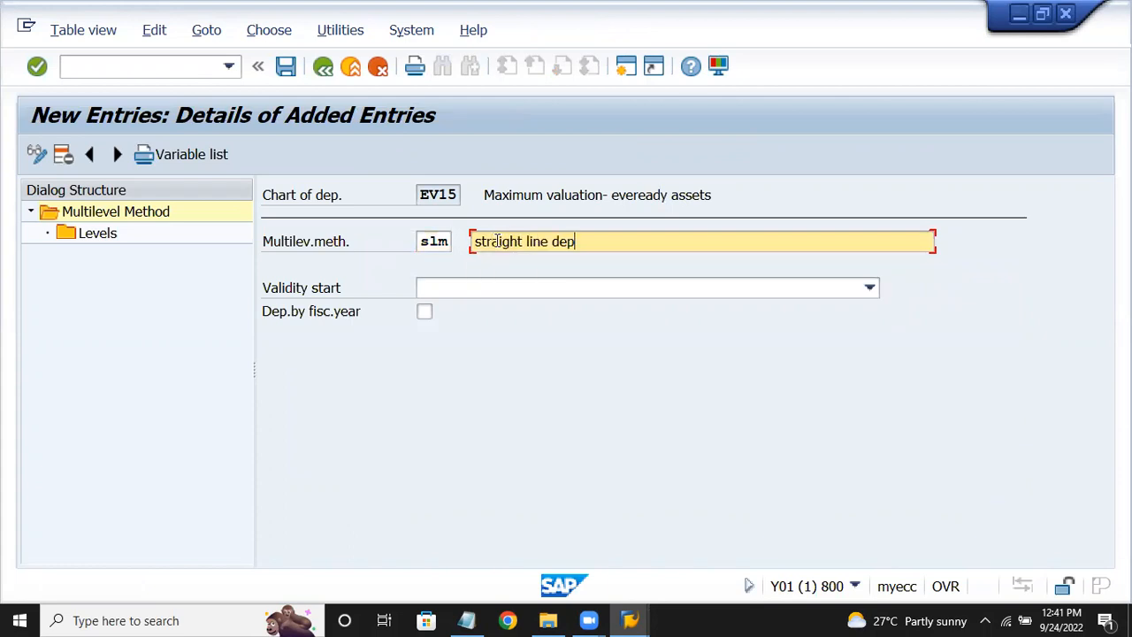
click(486, 289)
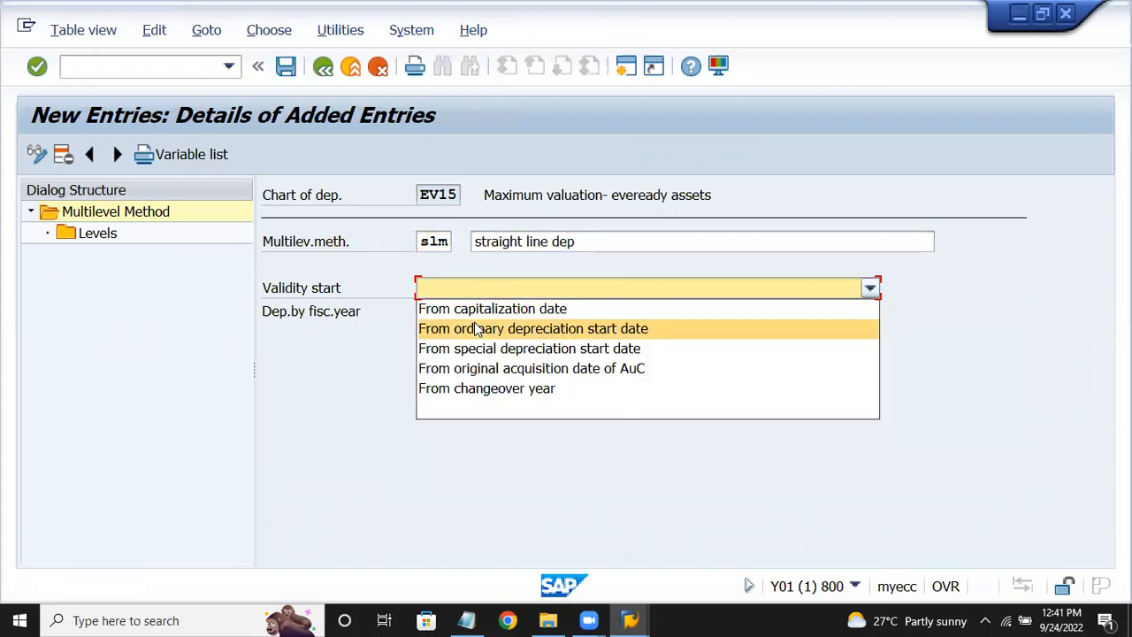
click(482, 329)
key(Return)
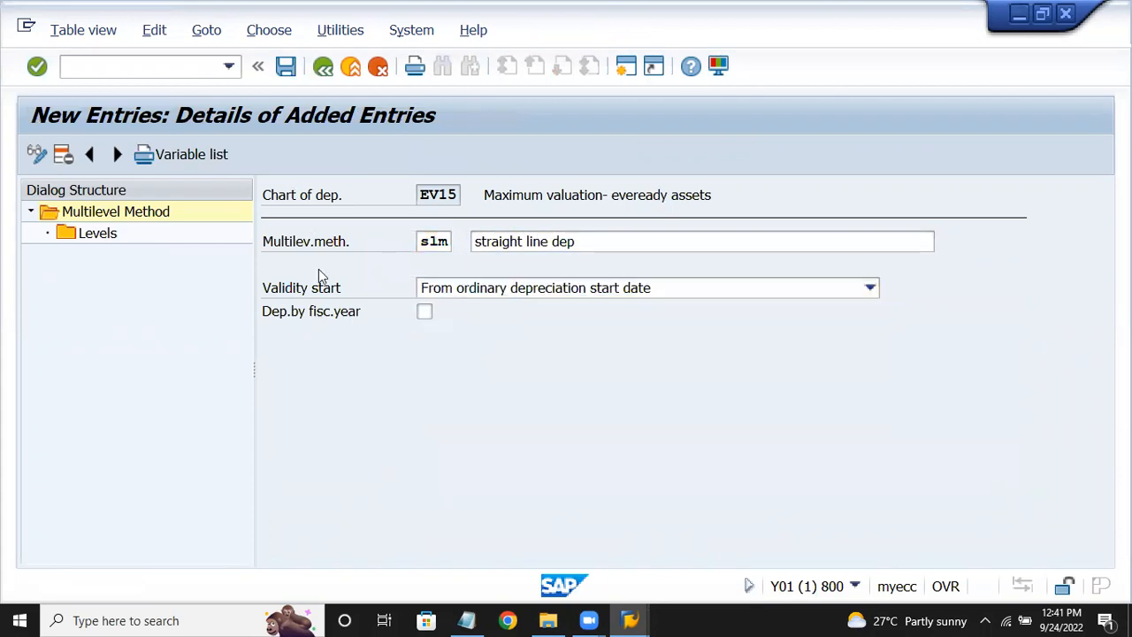
click(285, 67)
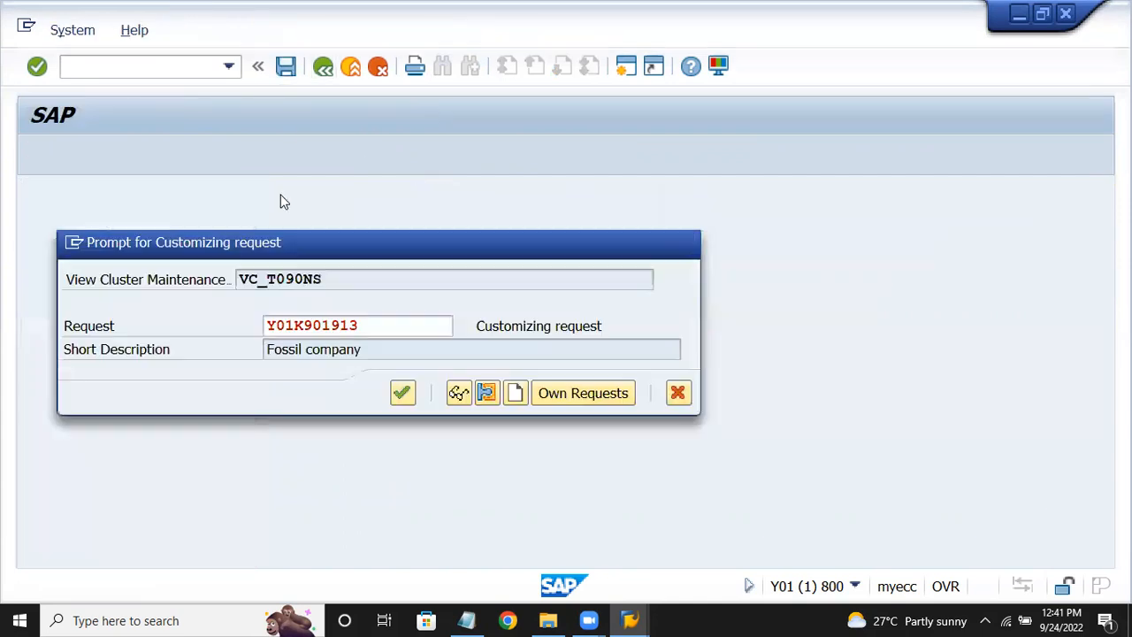
key(Return)
- Add and save a level for method SLM with acquisition year 2022, years 10, period 01, base value 01 and 10 percent
double_click(89, 233)
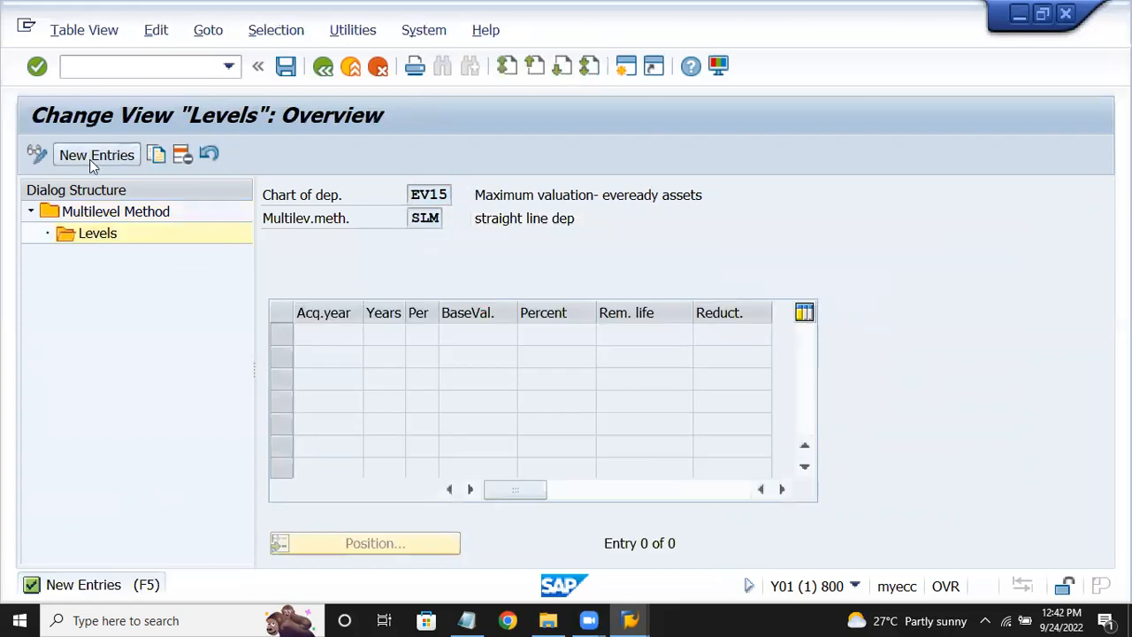
click(89, 156)
text(2022)
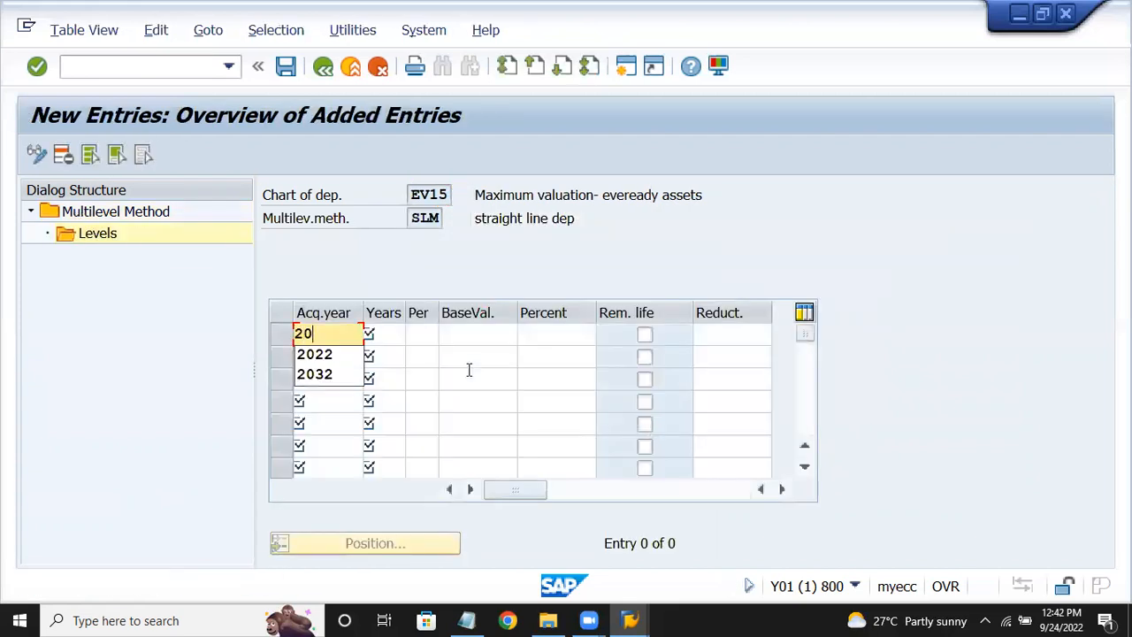
click(390, 336)
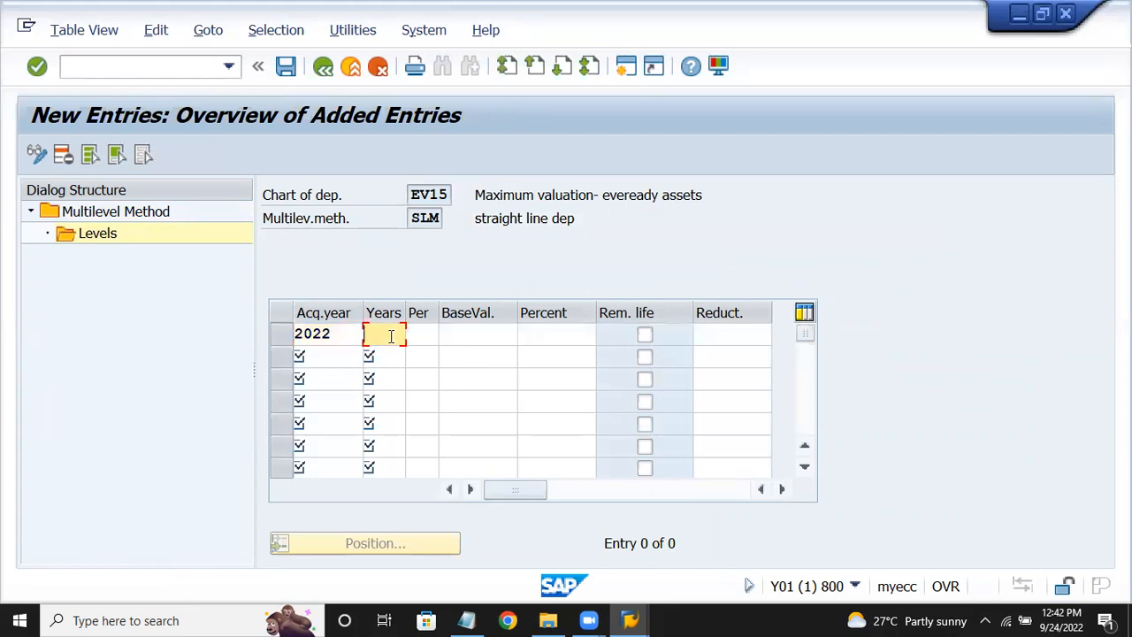
text(10)
click(418, 332)
text(01)
key(Tab)
text(01)
key(Tab)
text(10)
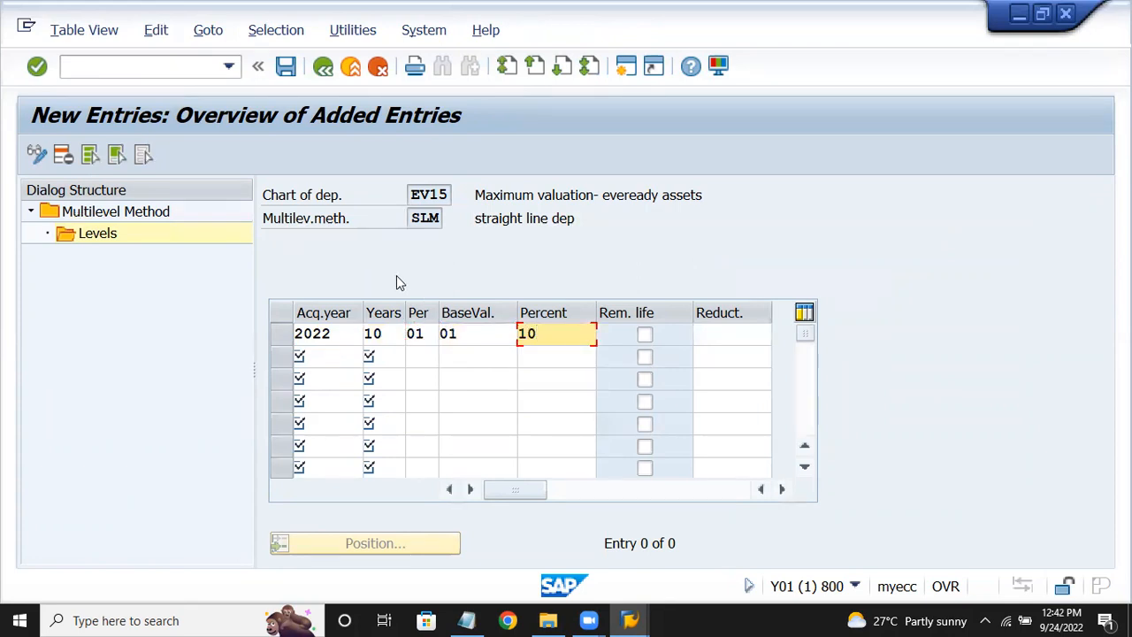
key(ctrl+s)
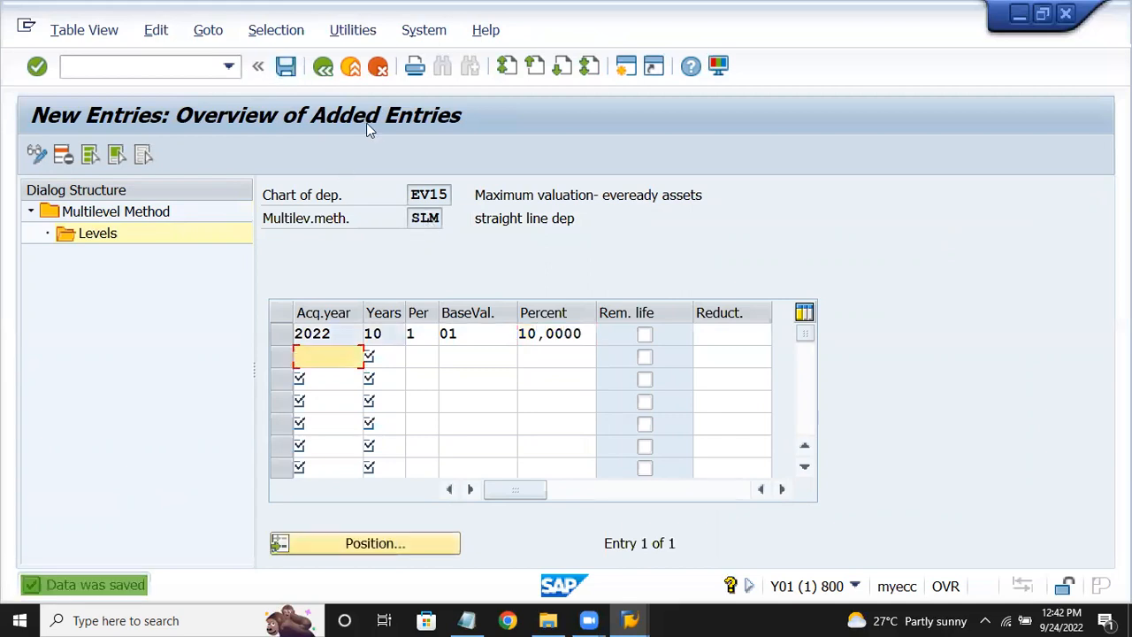
- Leave the Levels and Multilevel Method views and return to the IMG structure
click(325, 70)
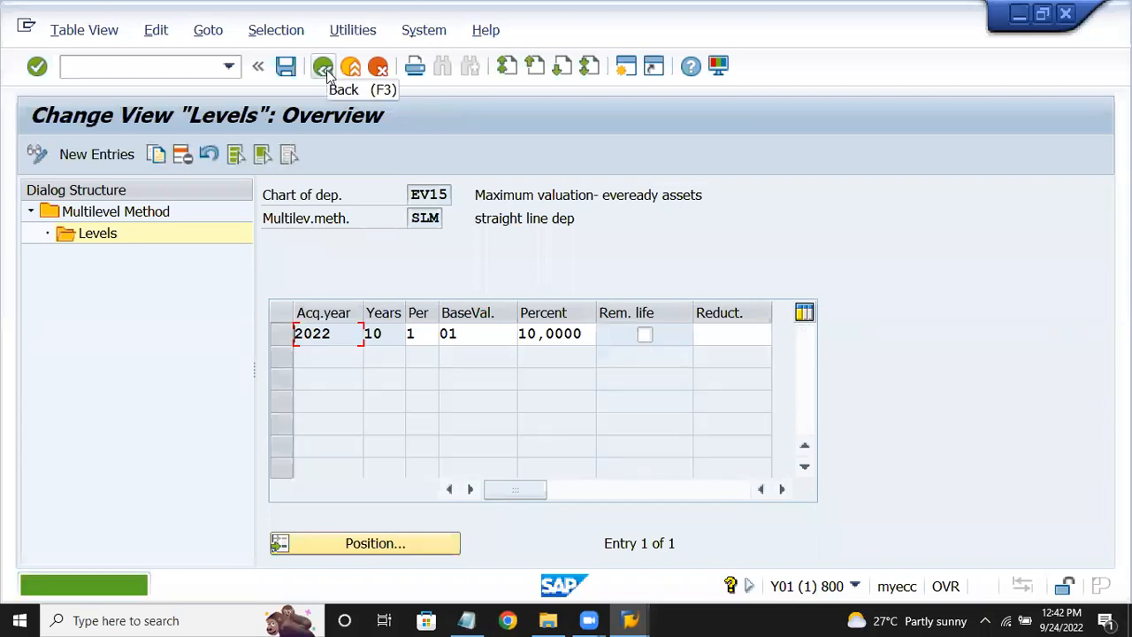
click(324, 69)
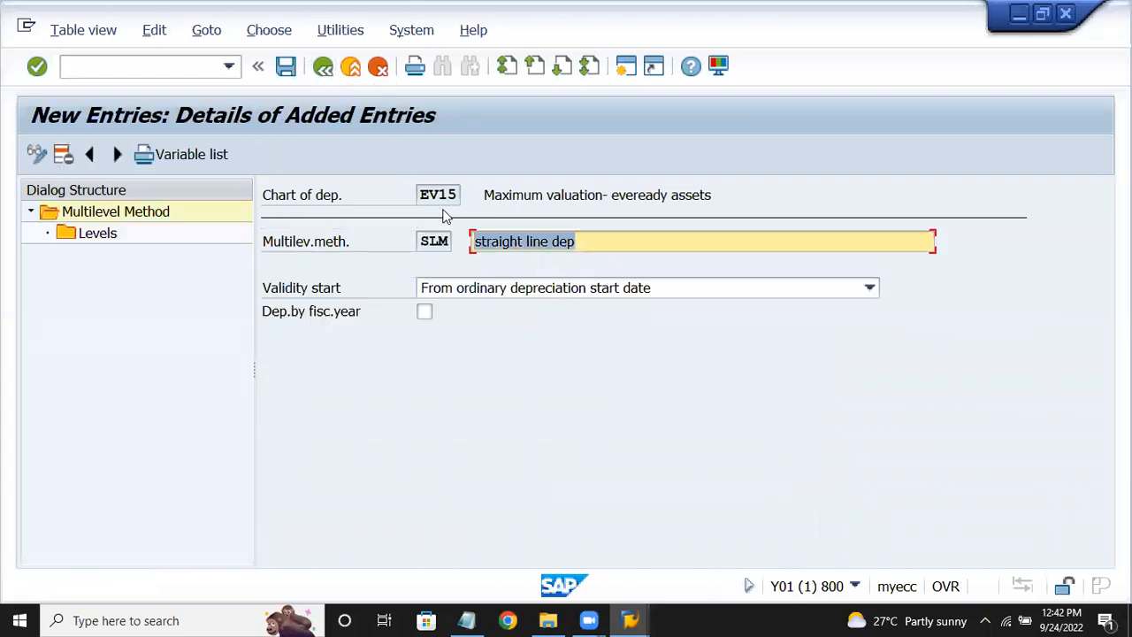
click(324, 69)
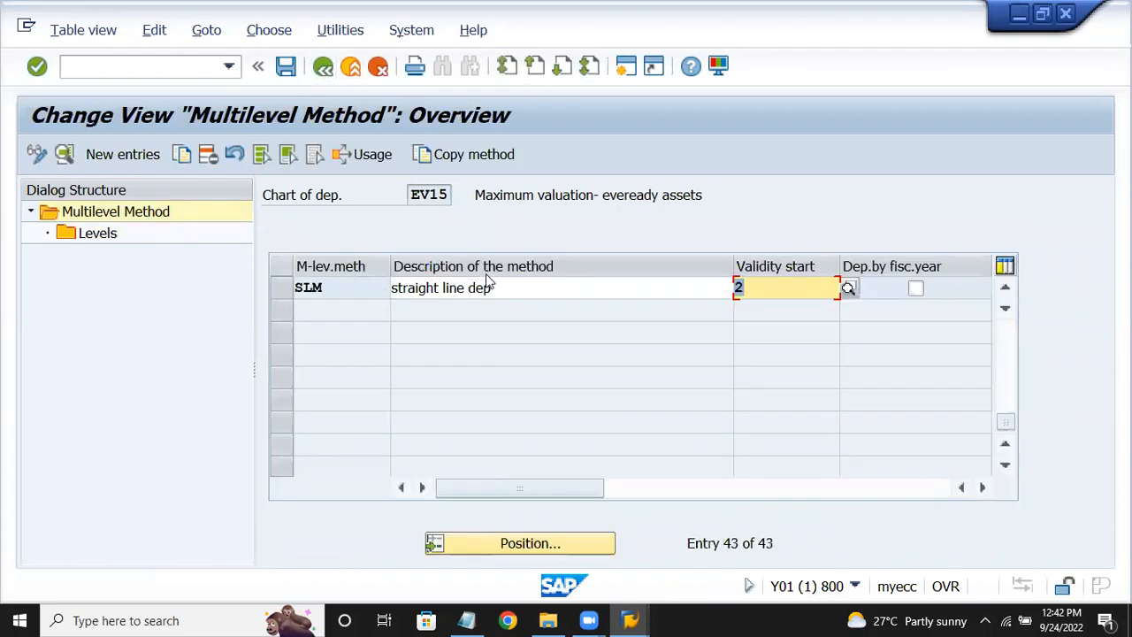
key(F3)
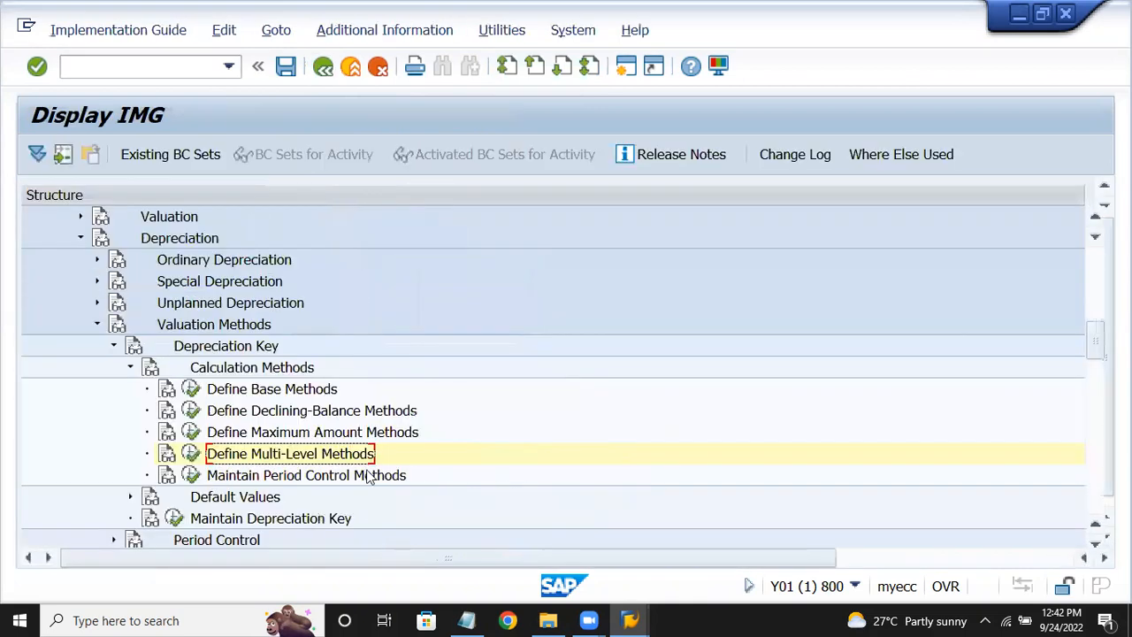
- Reopen the Define Multi-Level Methods activity under Calculation Methods for chart of depreciation EV15
click(370, 476)
scroll(499, 440, down, 2)
click(257, 367)
click(191, 367)
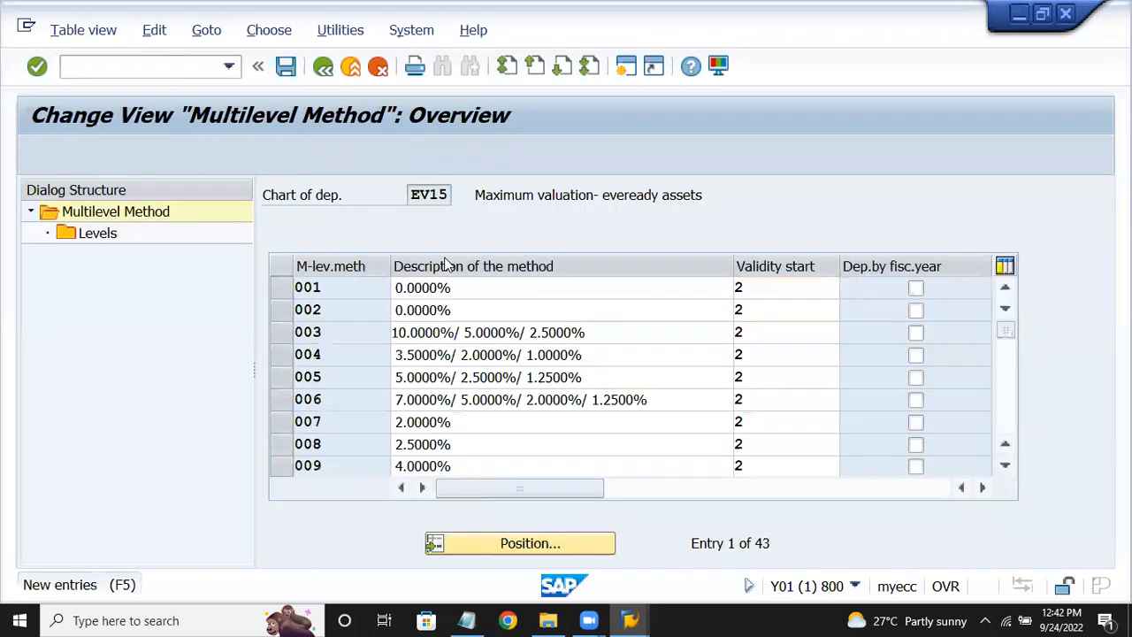
- Create multilevel method WDV, described "wriiten down value method", valid from the ordinary depreciation start date
key(F5)
text(wdv)
key(Tab)
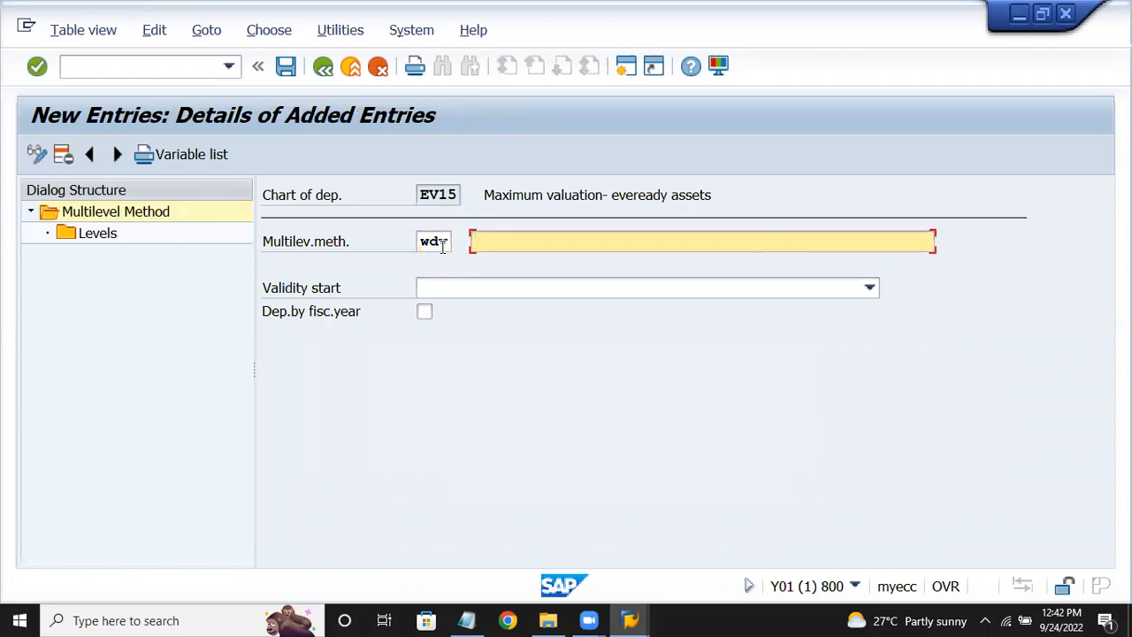
text(wr)
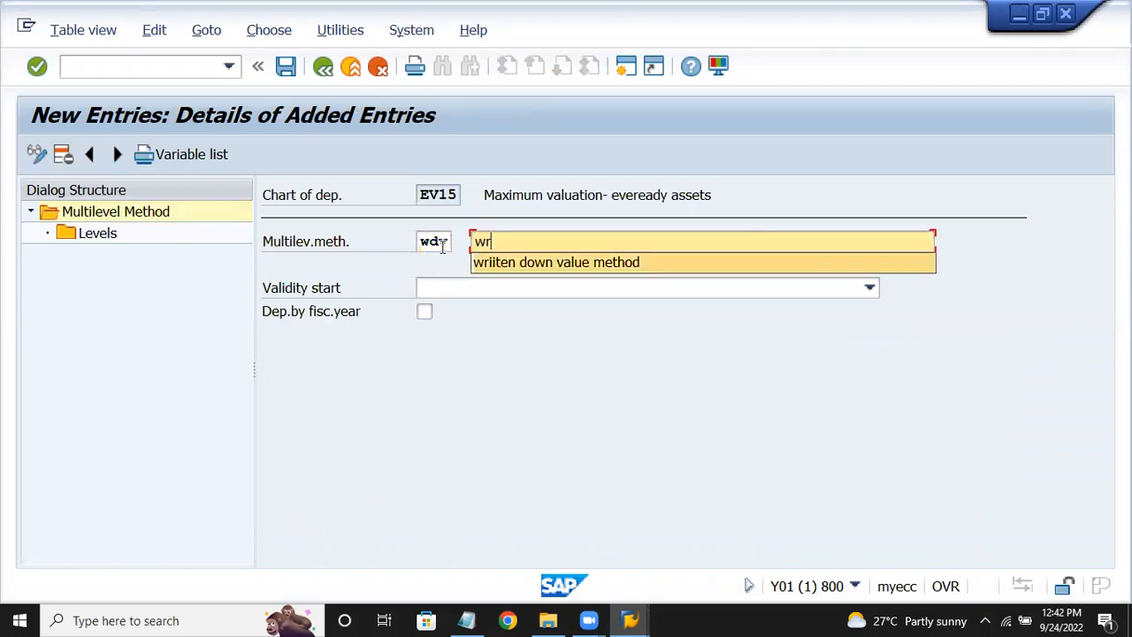
key(Down)
key(Return)
key(Tab)
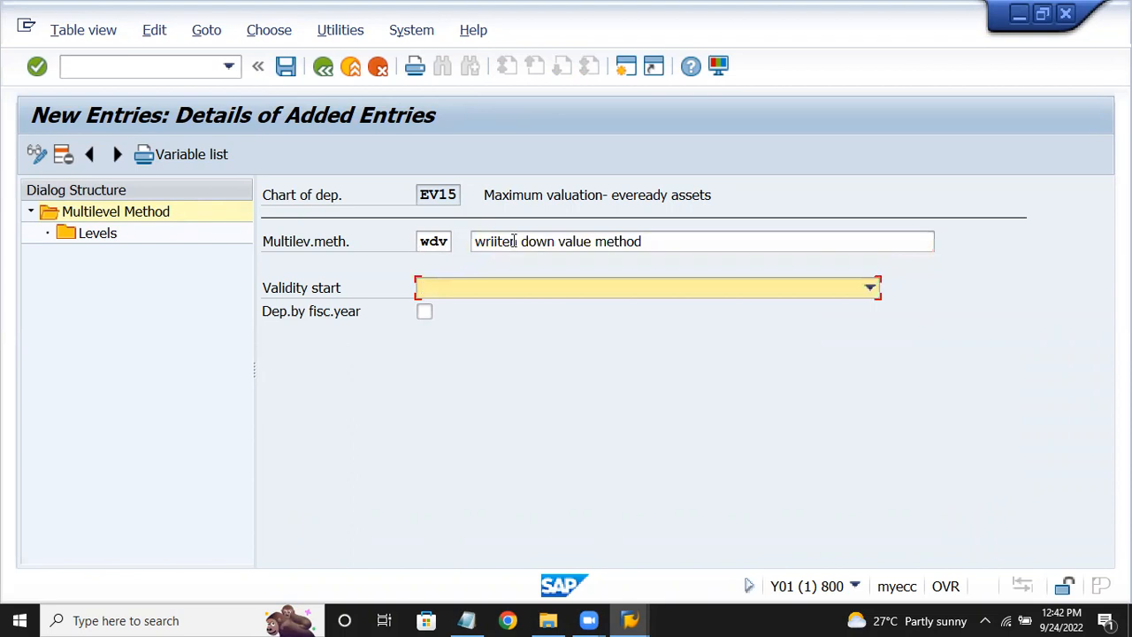
click(511, 294)
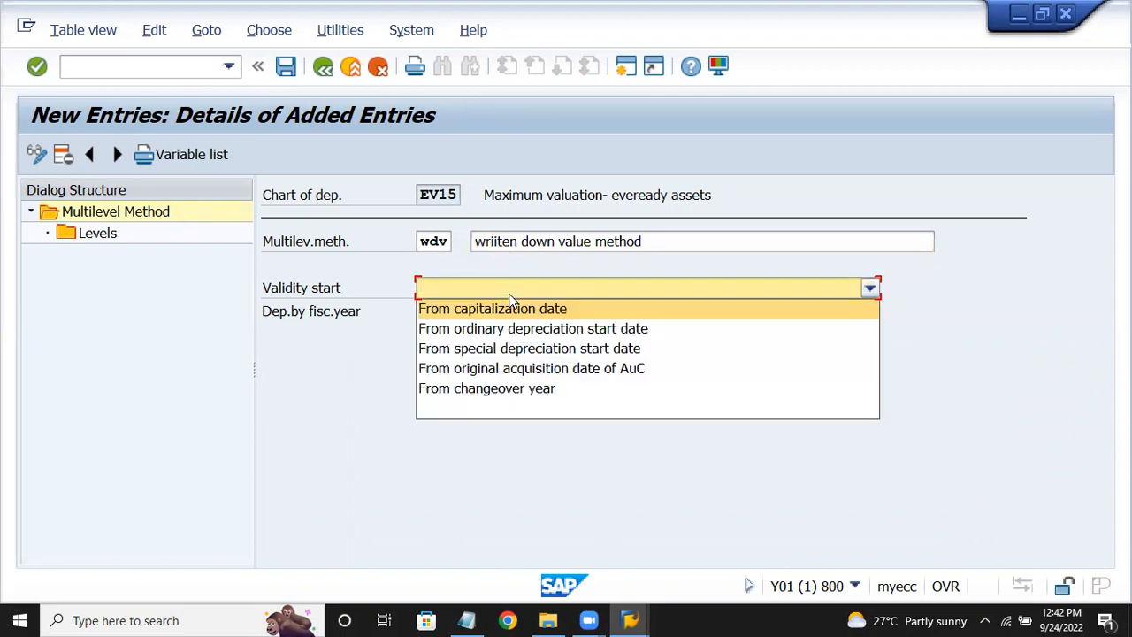
click(513, 329)
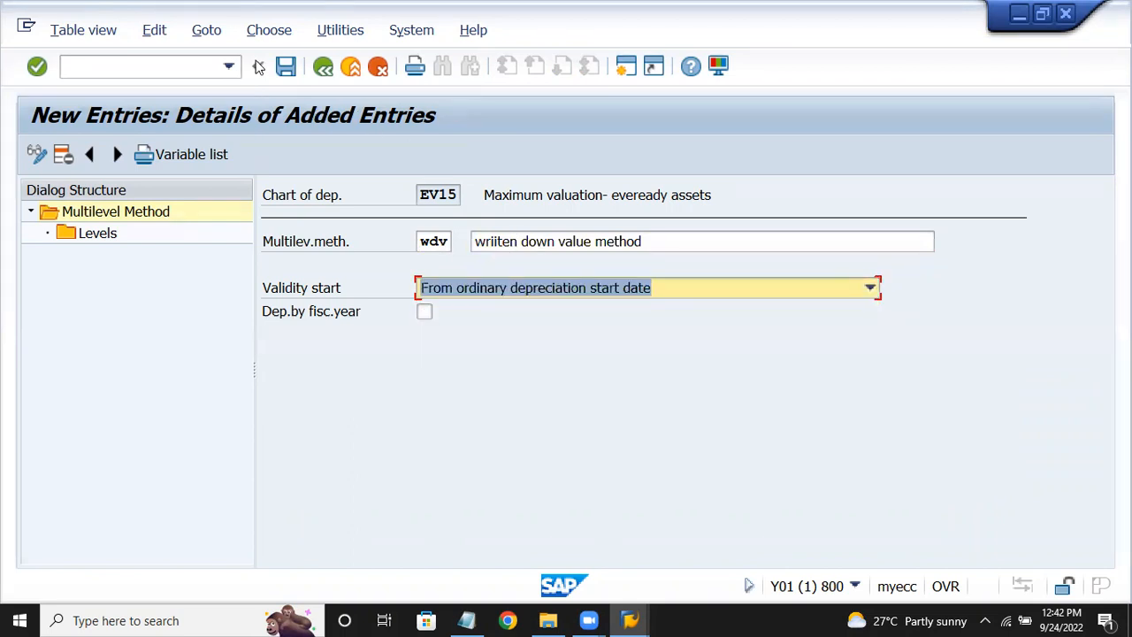
- Add a level to method WDV with acquisition year 2022, years 10, period 01, base value 01 and 15 percent
click(88, 232)
double_click(89, 233)
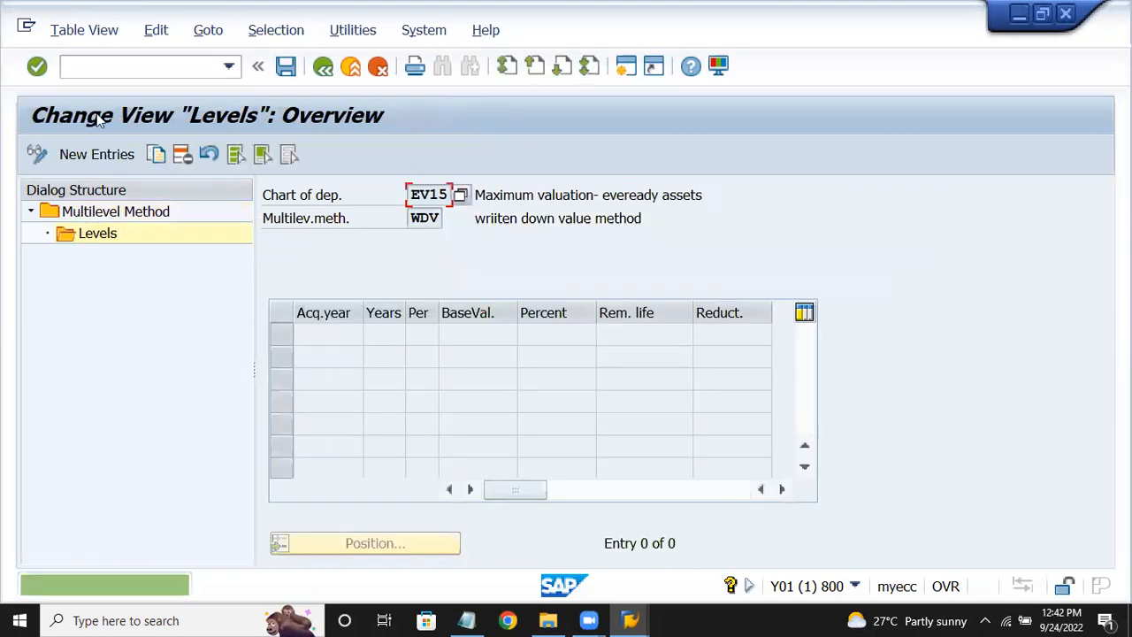
click(96, 154)
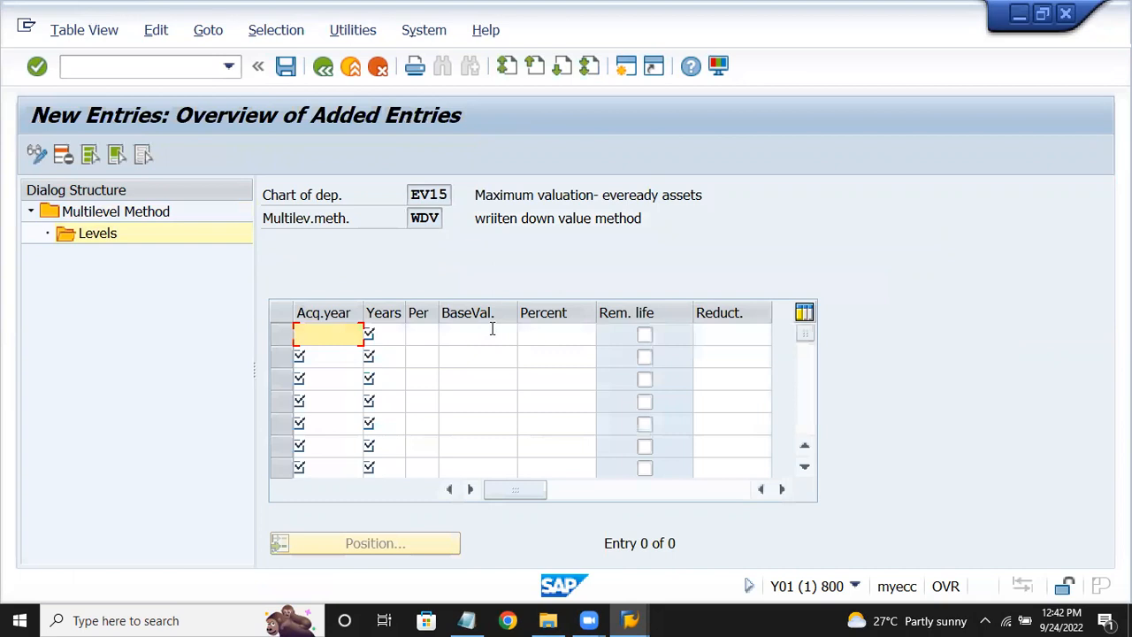
text(2022)
key(Tab)
text(10)
key(Tab)
text(01)
key(Tab)
text(01)
key(Tab)
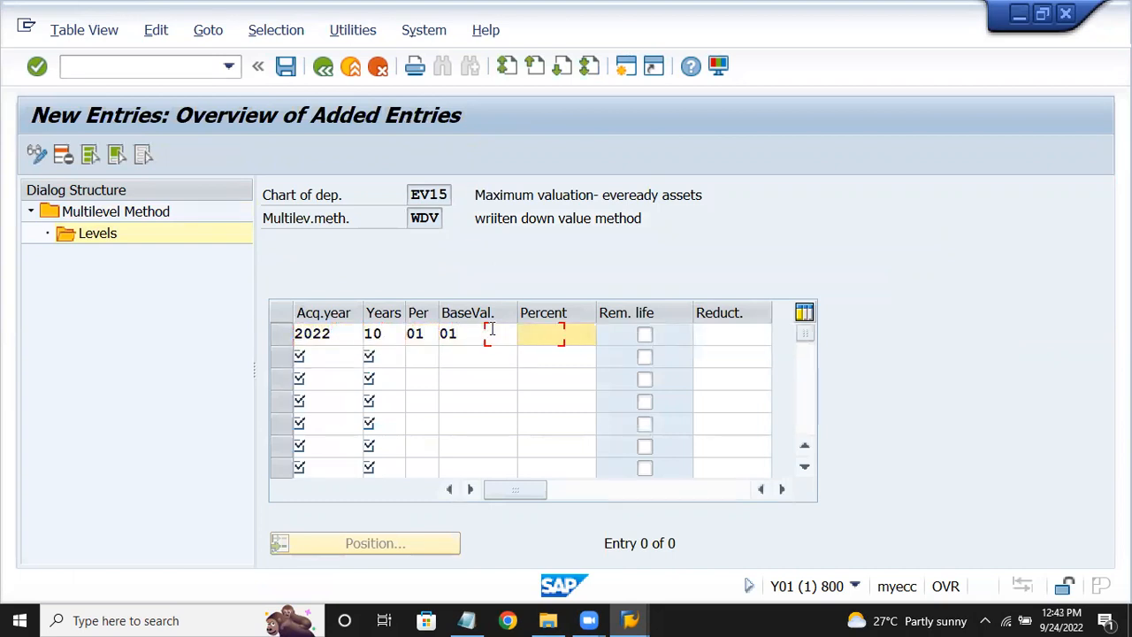
text(15)
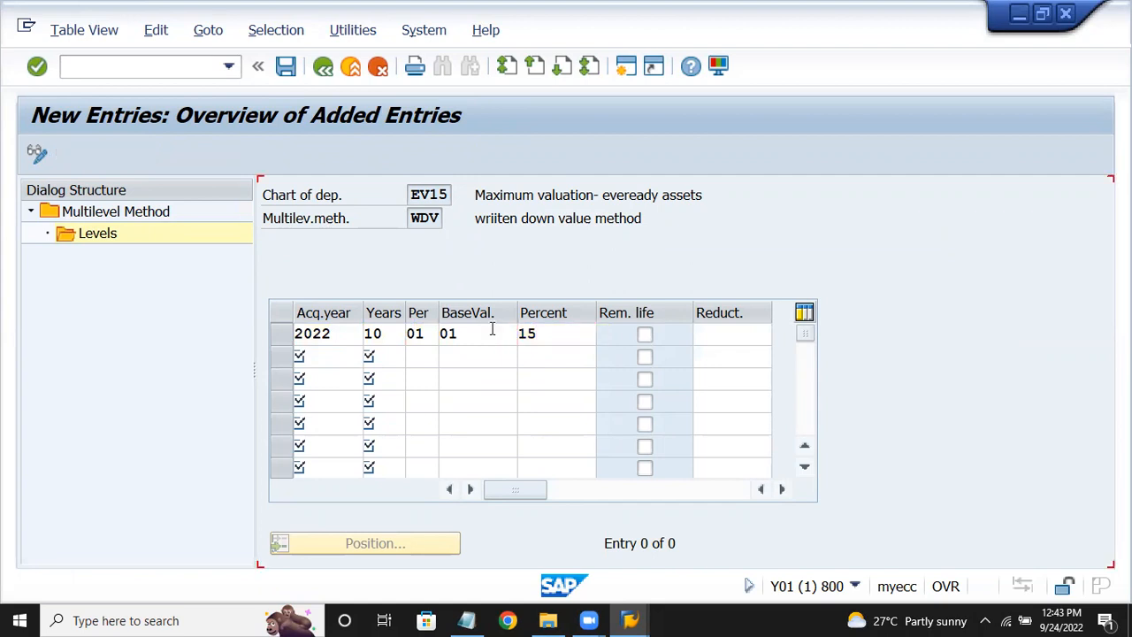
- Save the WDV method and its level in the proposed customizing request, and leave the Levels view
key(Return)
click(285, 67)
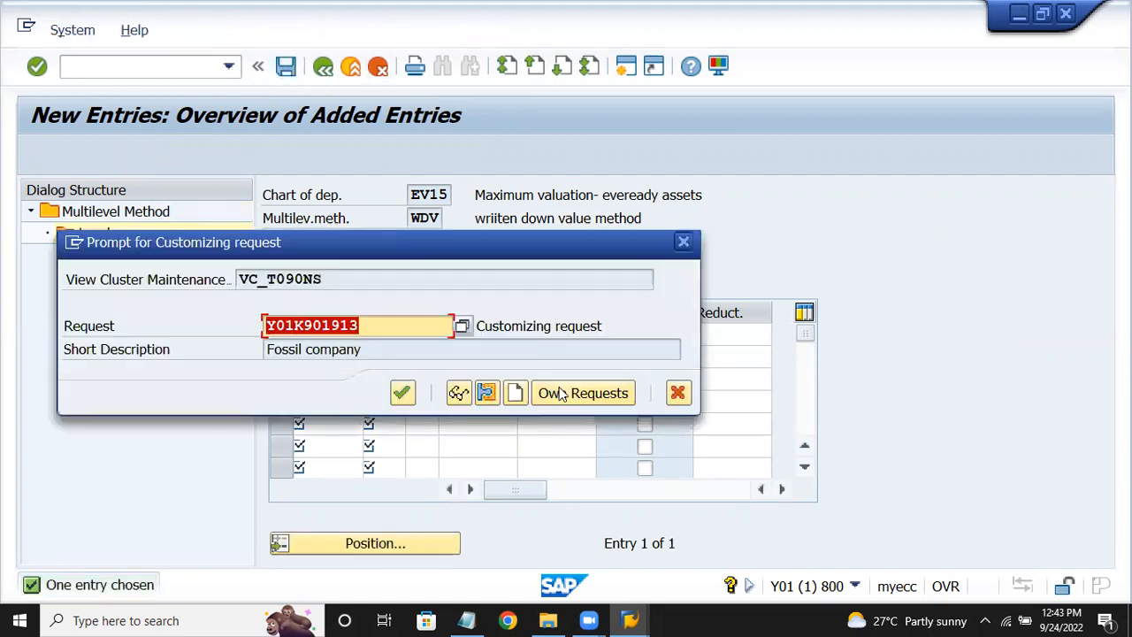
click(406, 395)
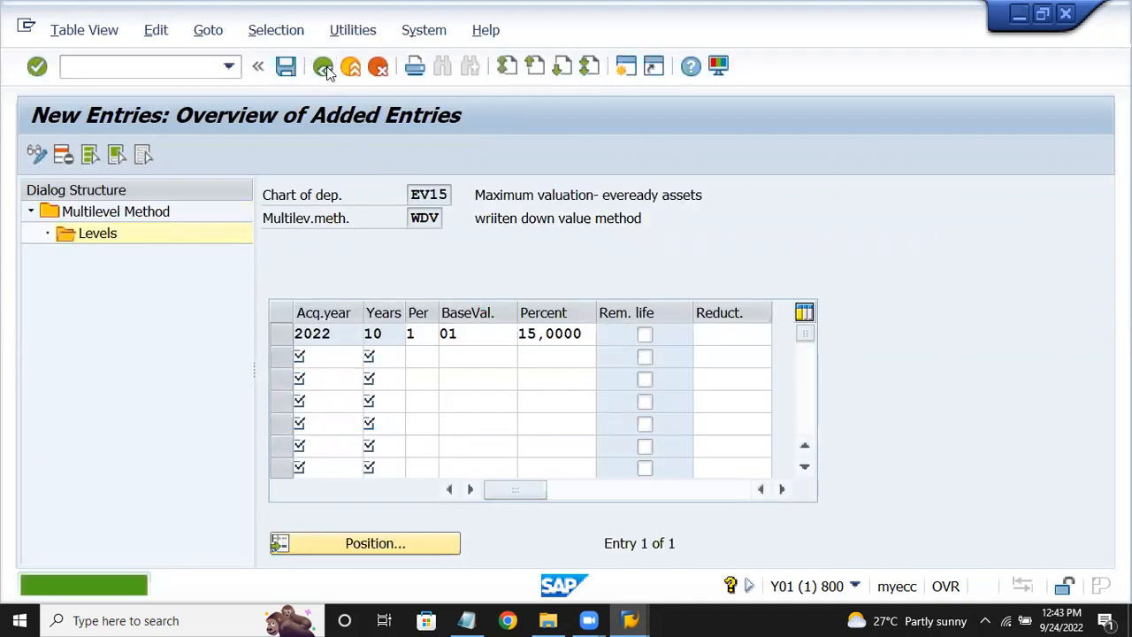
click(324, 67)
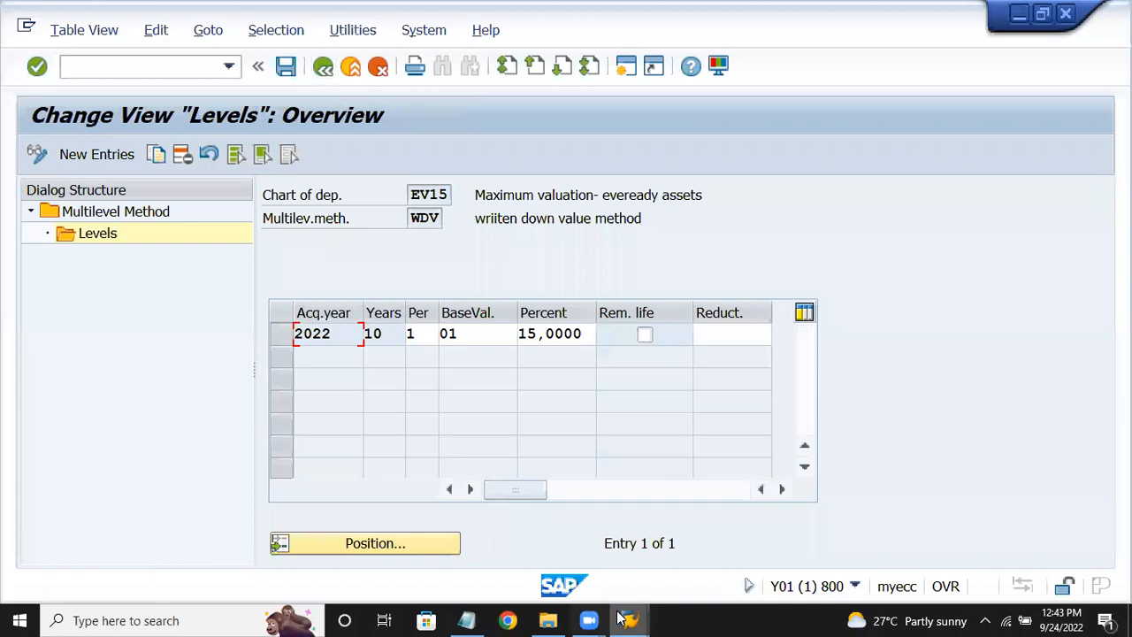
click(324, 67)
- Switch to the Notepad notes to read the menu path for Maintain Period Control Methods, and return to SAP
key(alt+Tab)
click(378, 237)
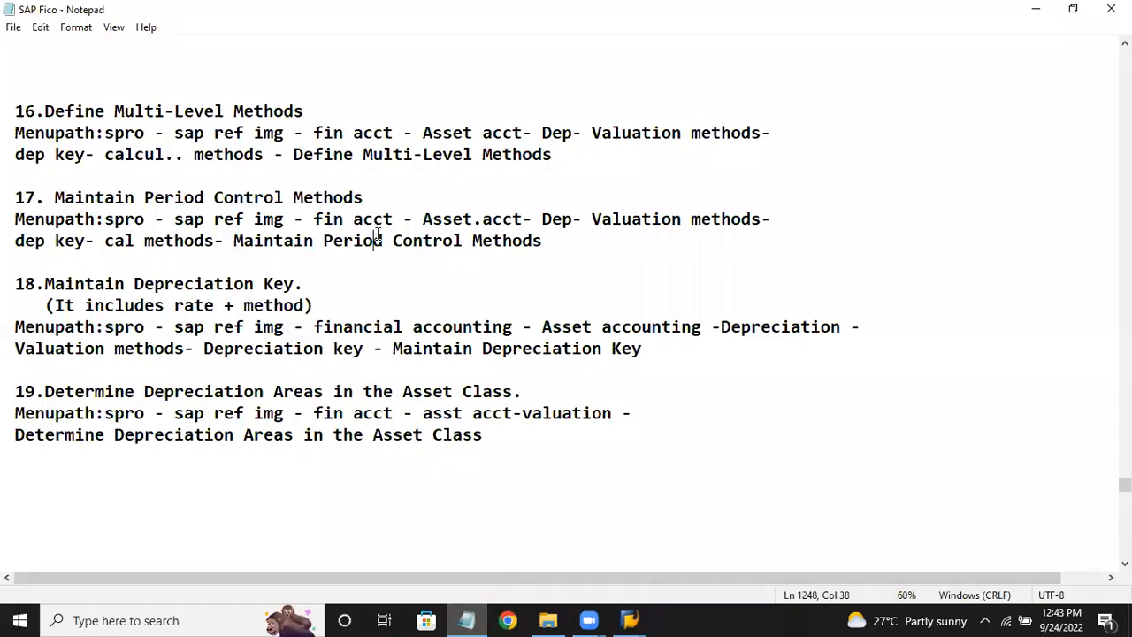
drag(55, 196, 659, 245)
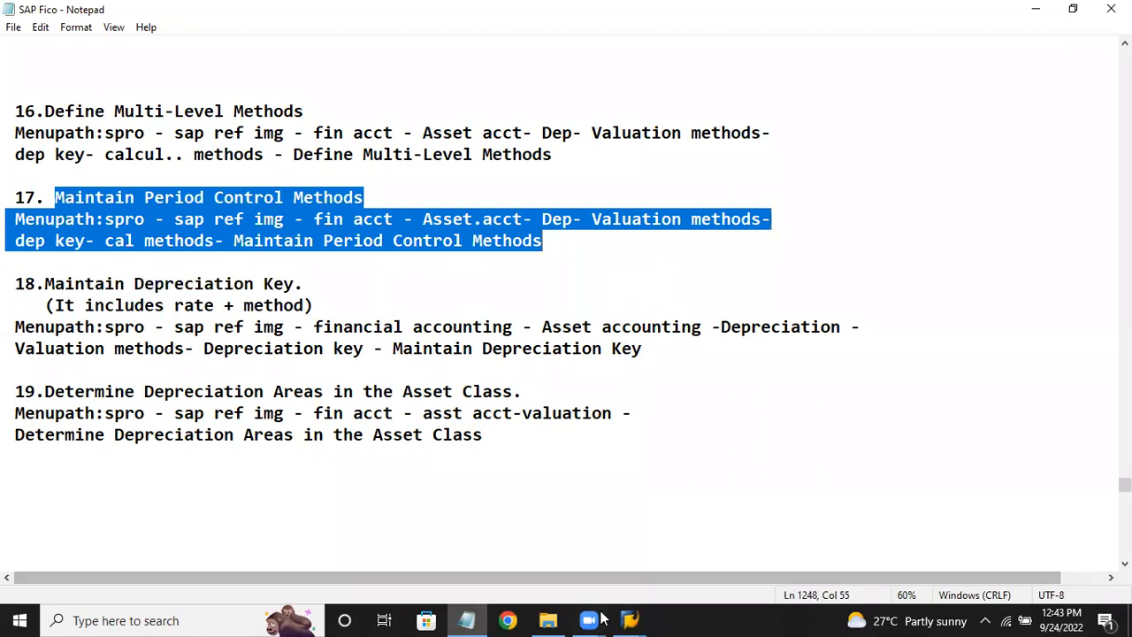
click(629, 621)
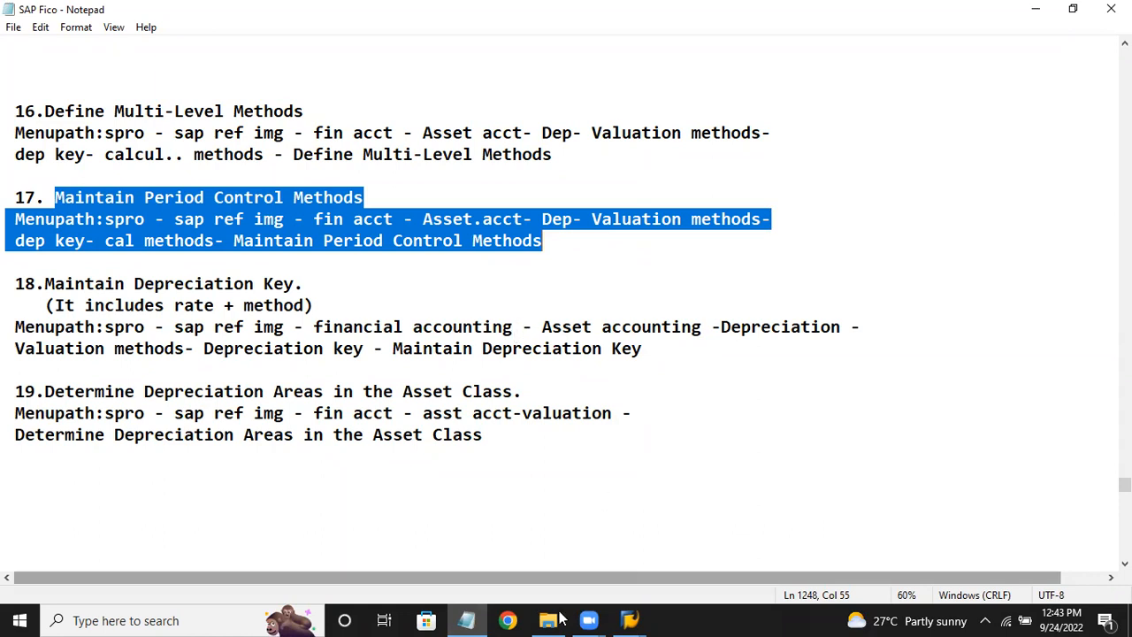
click(631, 618)
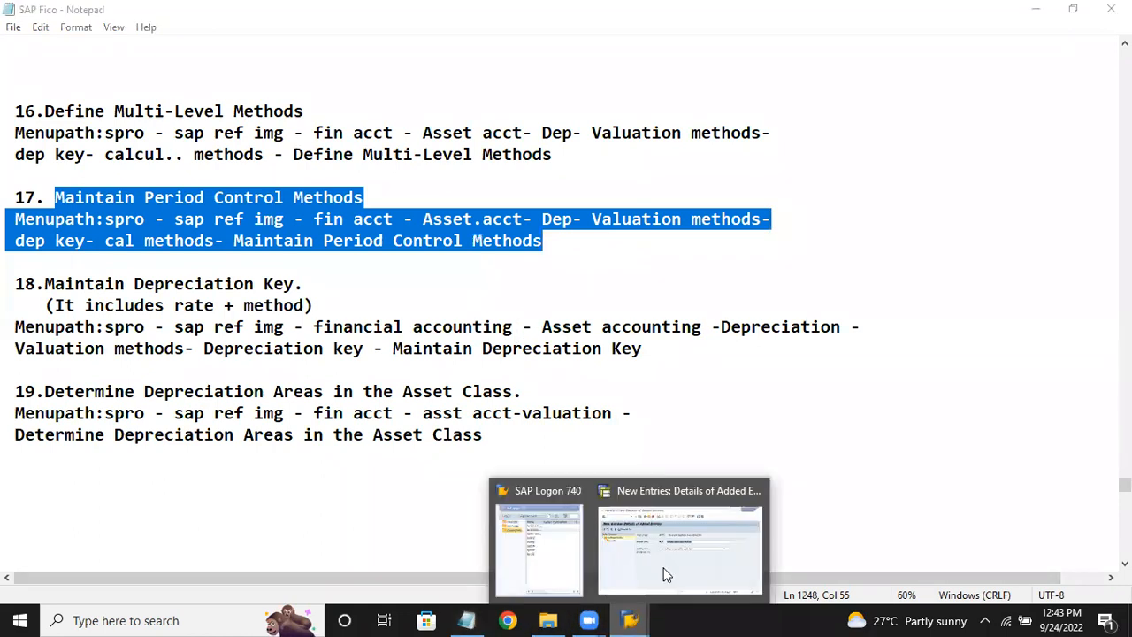
click(679, 541)
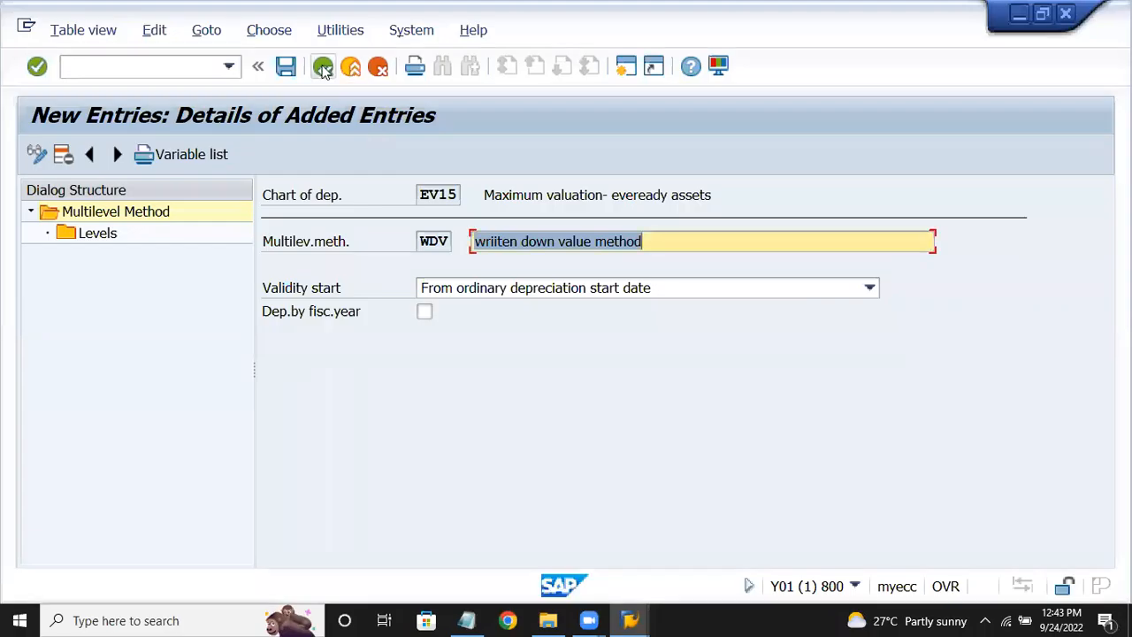
- Return to the IMG structure and open the Maintain Period Control Methods activity under Calculation Methods
click(324, 68)
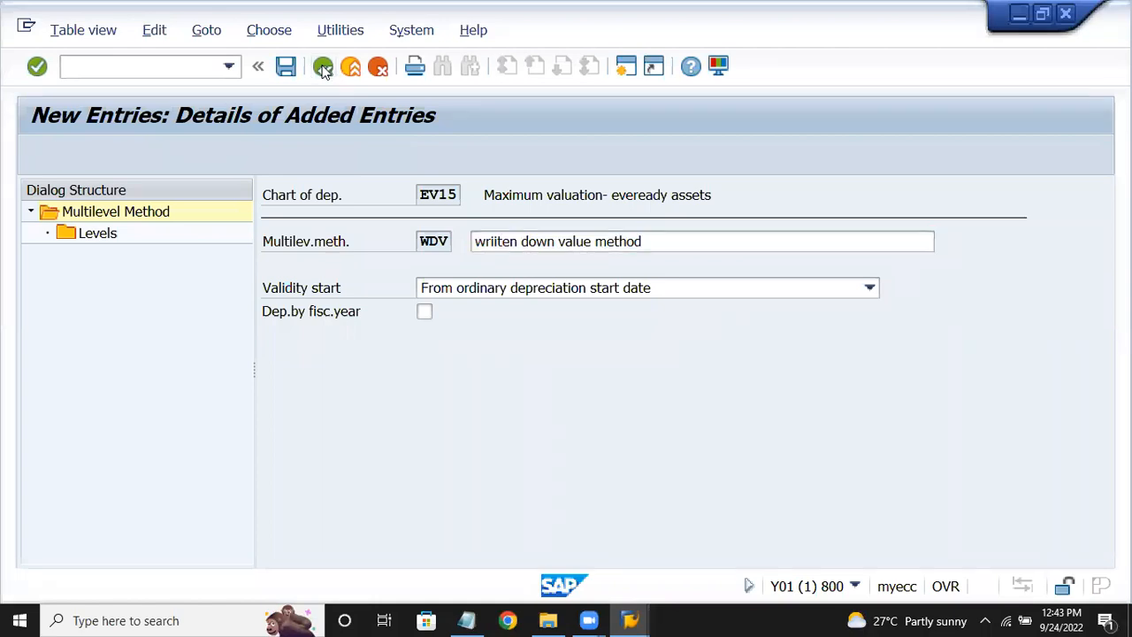
click(324, 70)
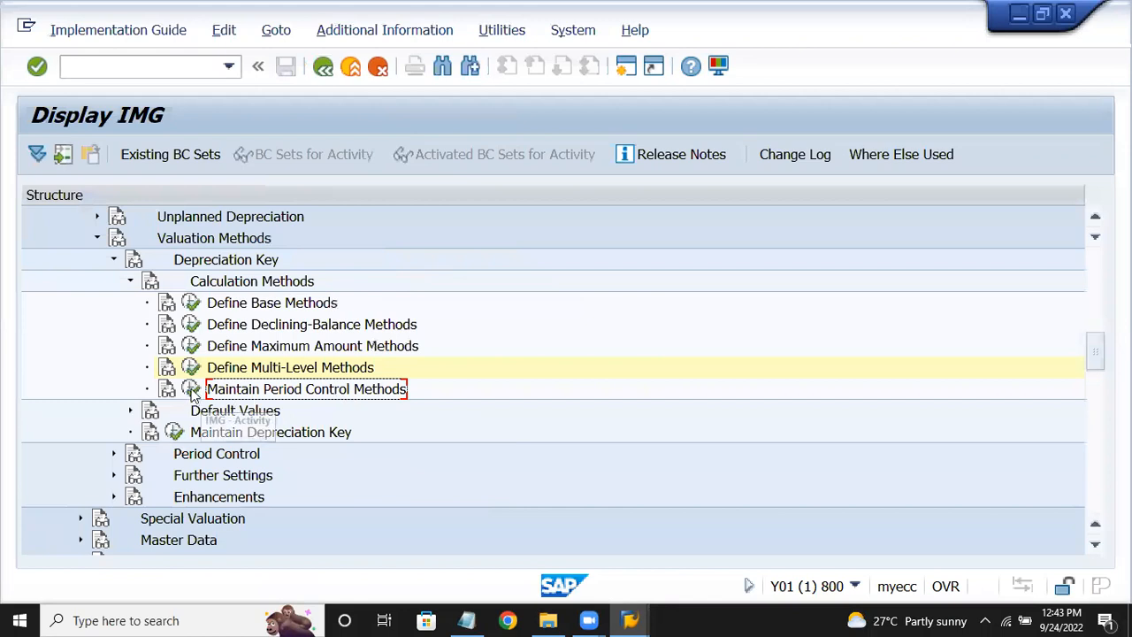
click(191, 390)
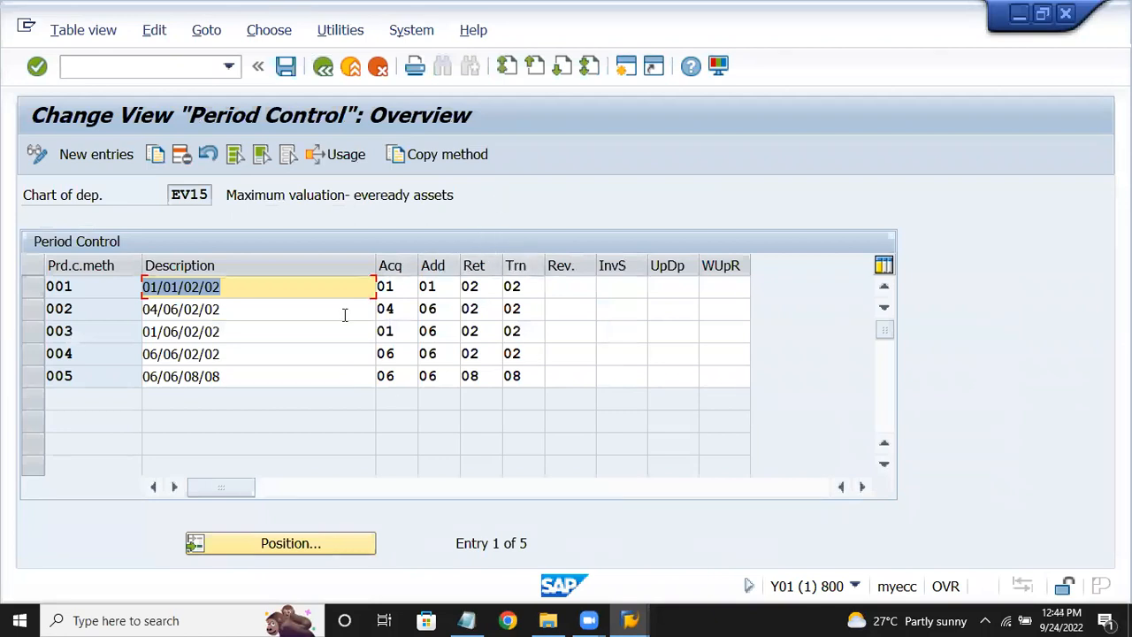
- Copy period control method 001 as EV5, save it in the proposed customizing request and leave the Period Control view
click(30, 288)
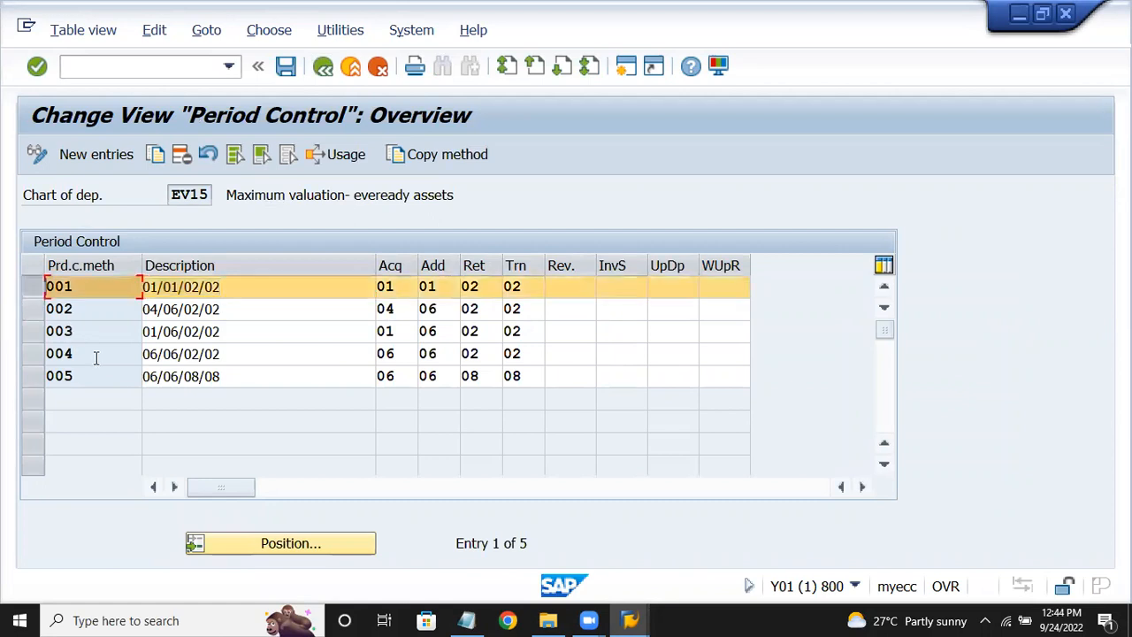
click(155, 154)
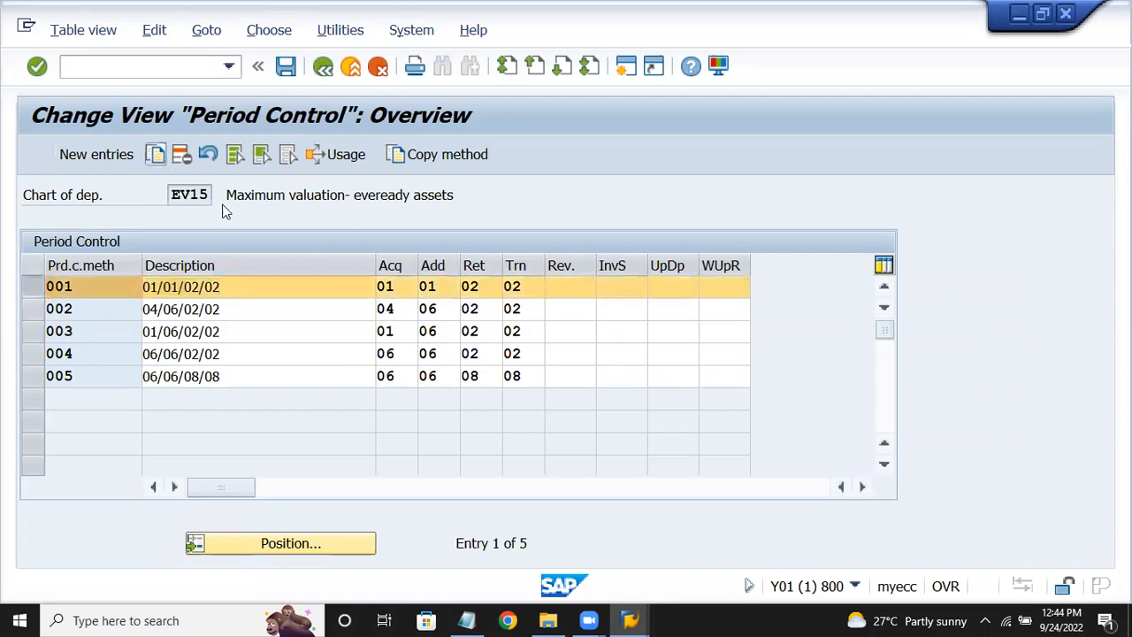
key(BackSpace)
text(e)
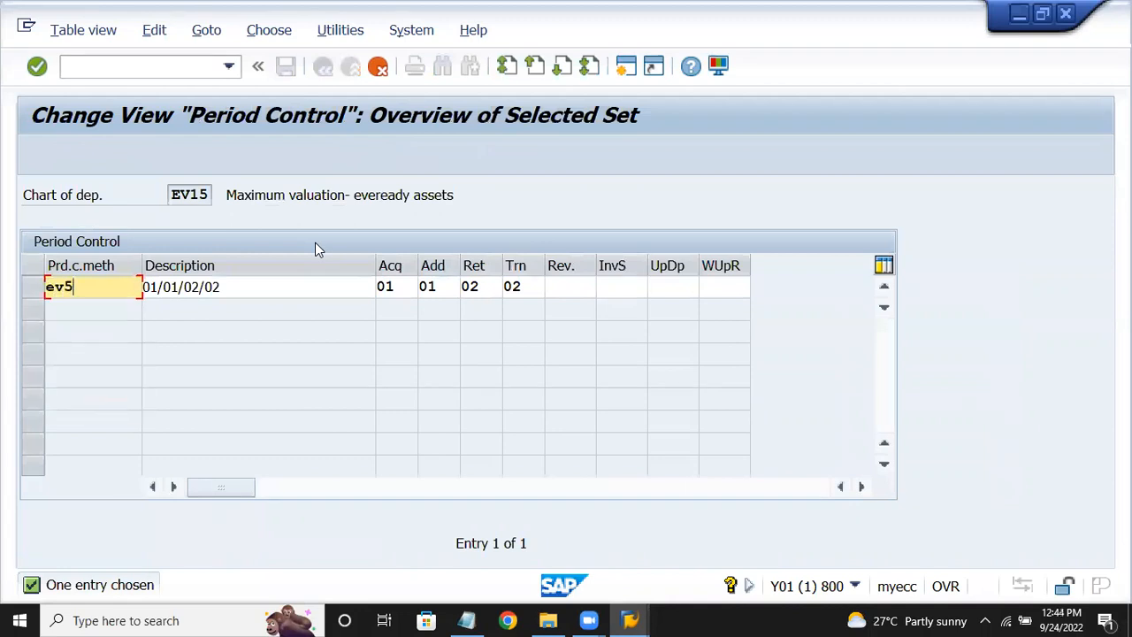
text(v5)
key(Return)
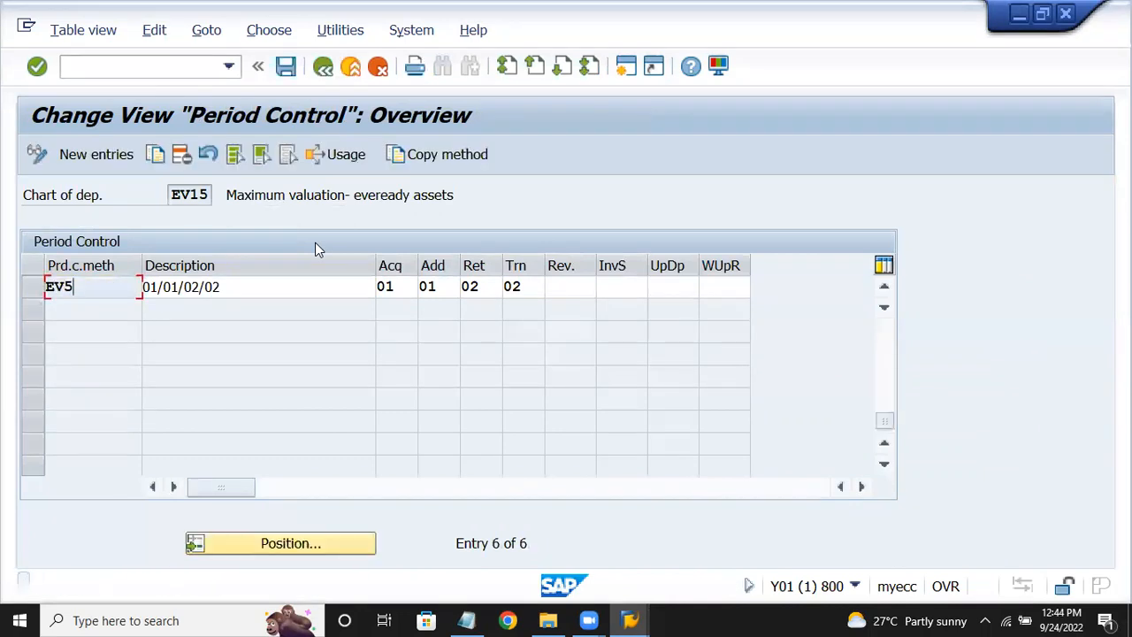
click(285, 73)
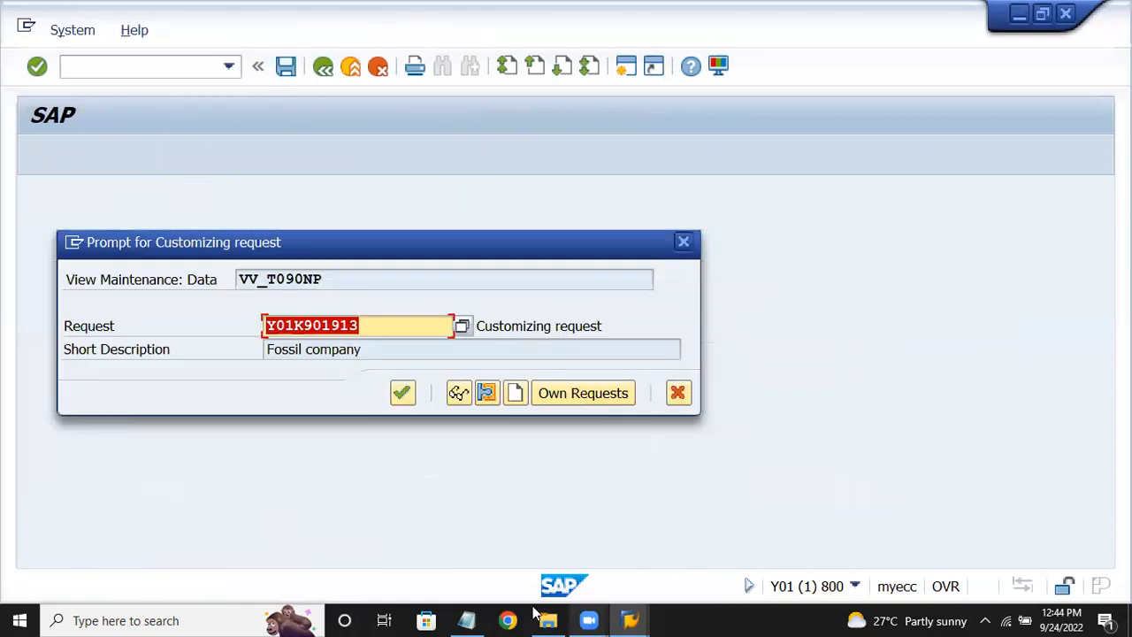
click(402, 395)
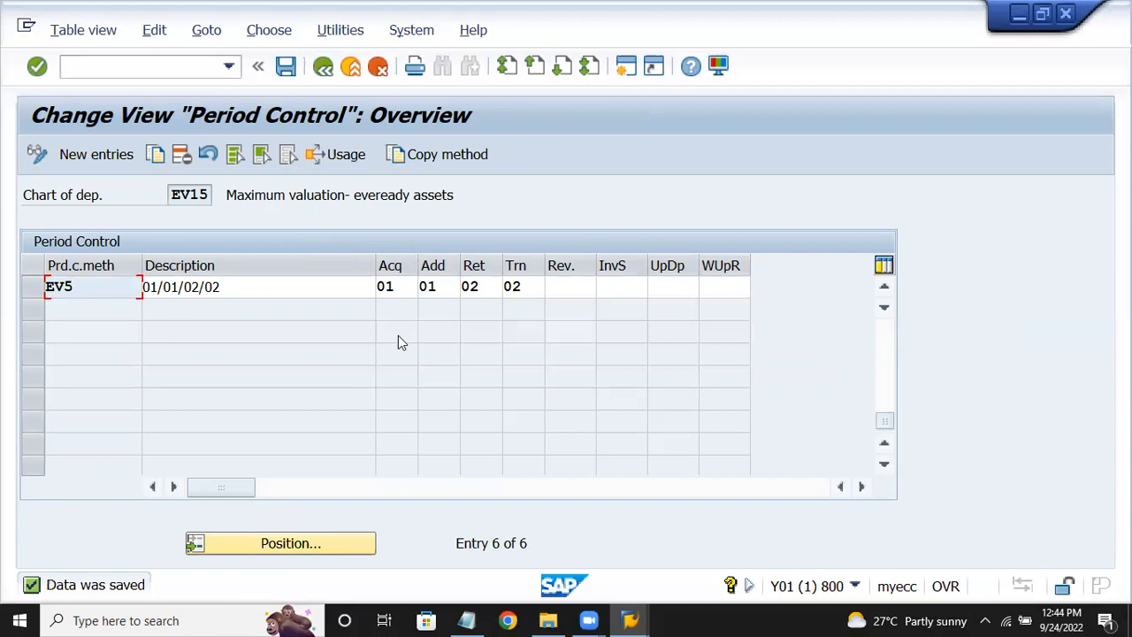
click(324, 67)
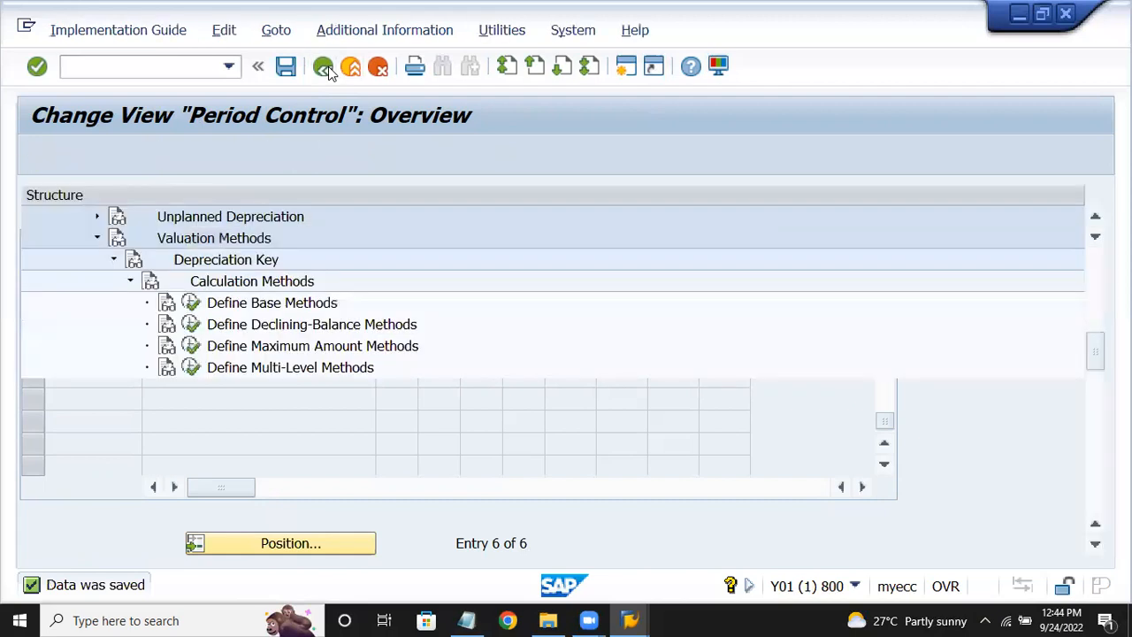
- Read the Maintain Depreciation Key entry and its menu path in the Notepad notes, and switch back to SAP
key(alt+Tab)
click(336, 378)
drag(35, 283, 649, 349)
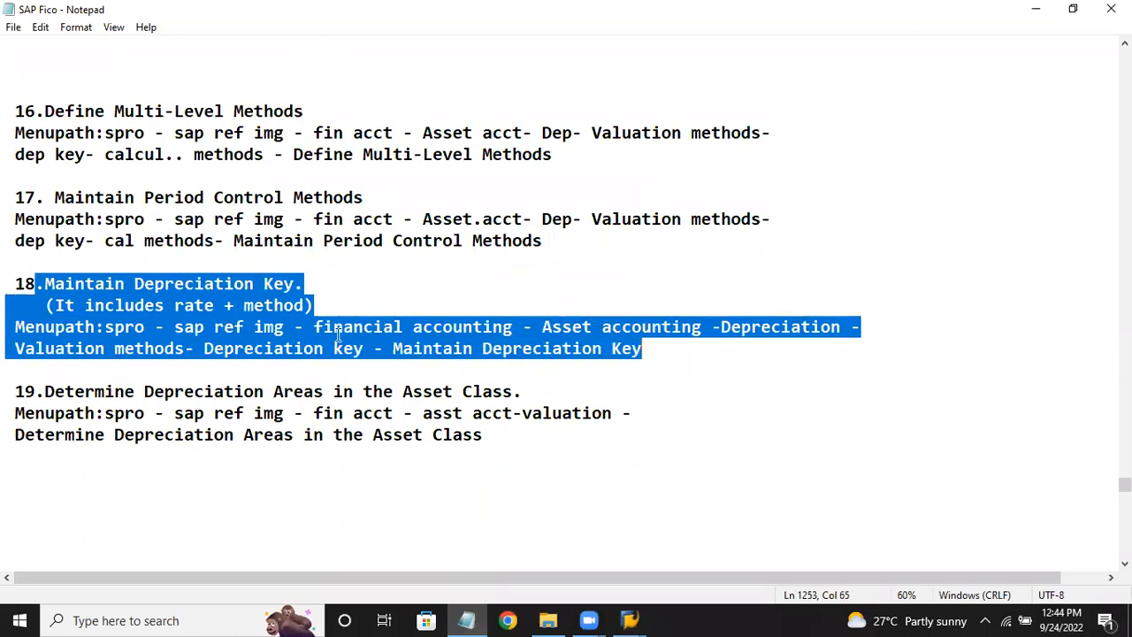
click(325, 294)
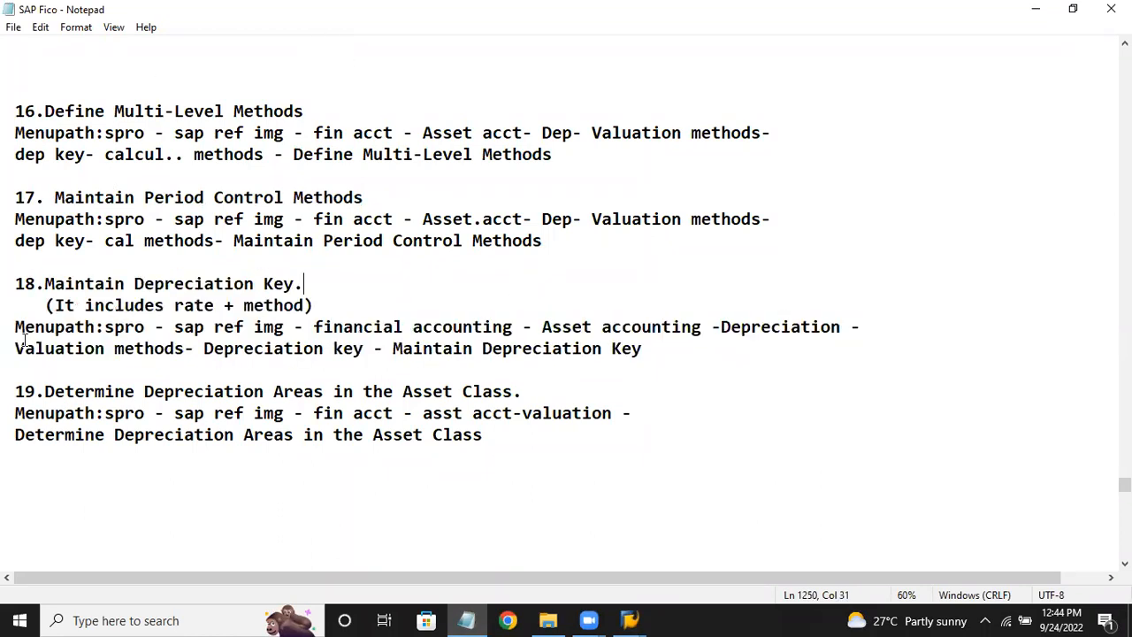
drag(135, 283, 293, 283)
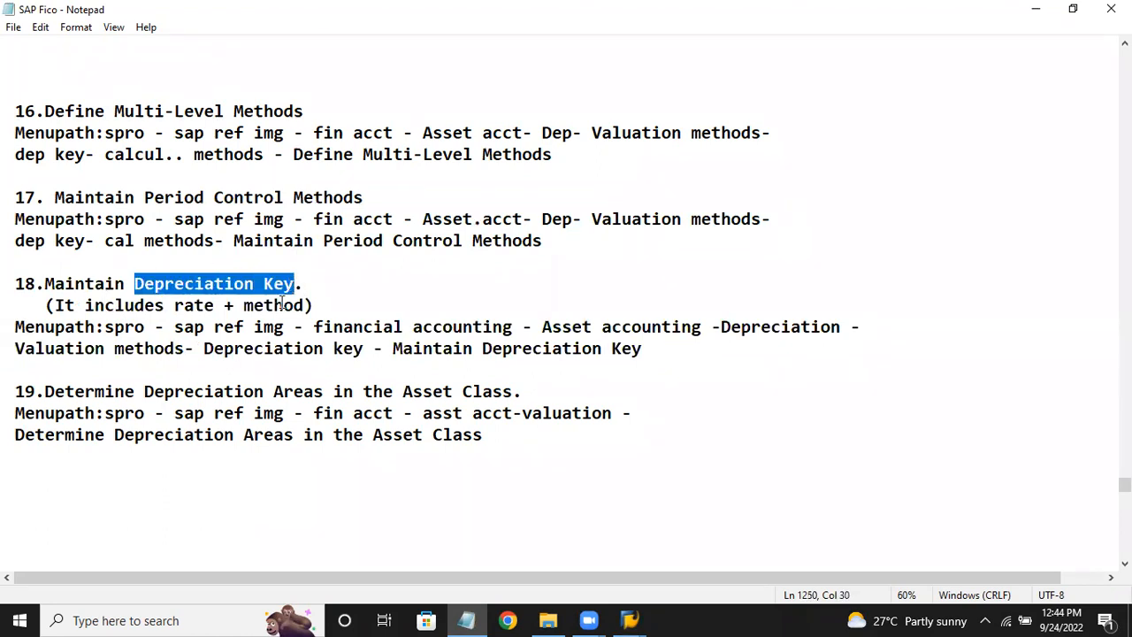
click(264, 348)
drag(84, 305, 333, 303)
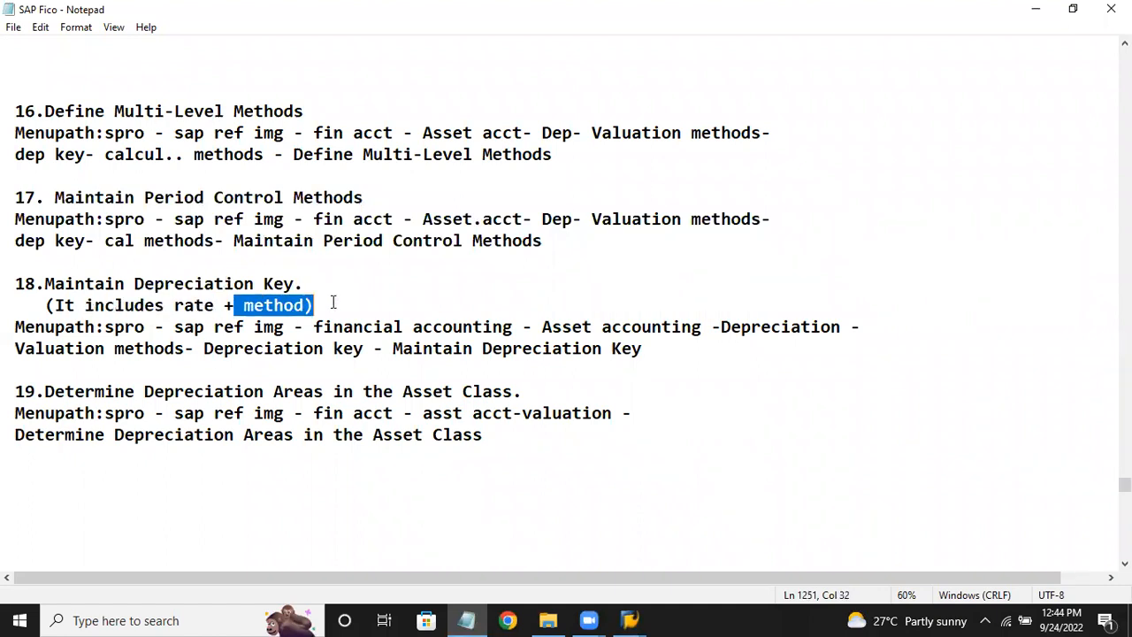
click(630, 620)
click(632, 557)
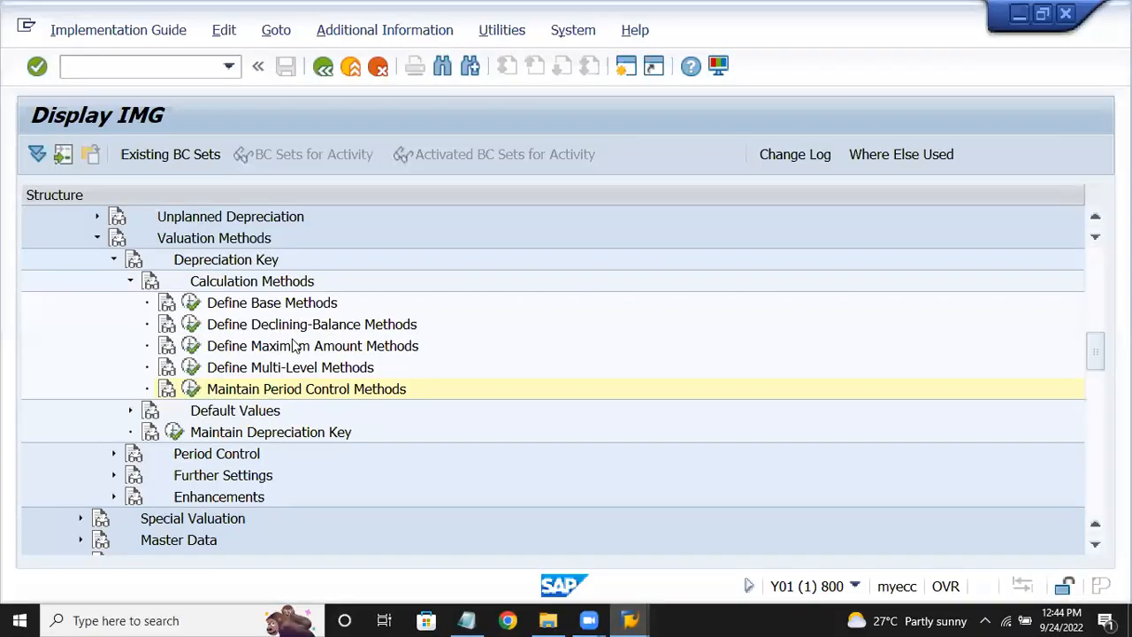
- Collapse the Calculation Methods node in the IMG and open the Maintain Depreciation Key activity
key(Up)
key(Up)
key(Up)
key(Up)
key(Up)
key(Left)
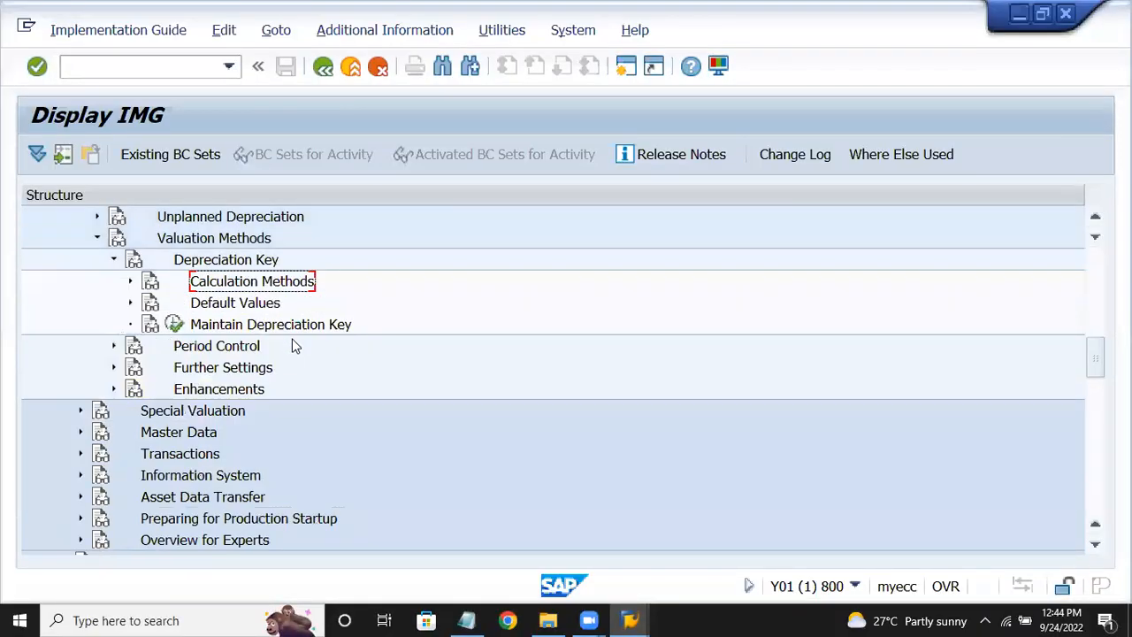
key(Down)
key(Down)
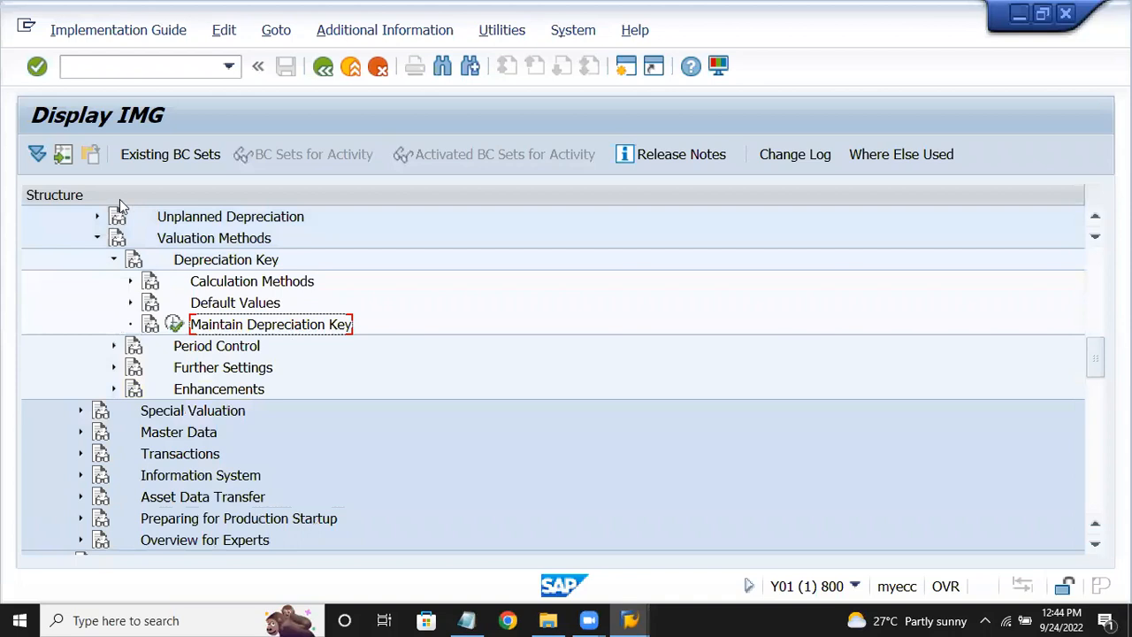
click(173, 324)
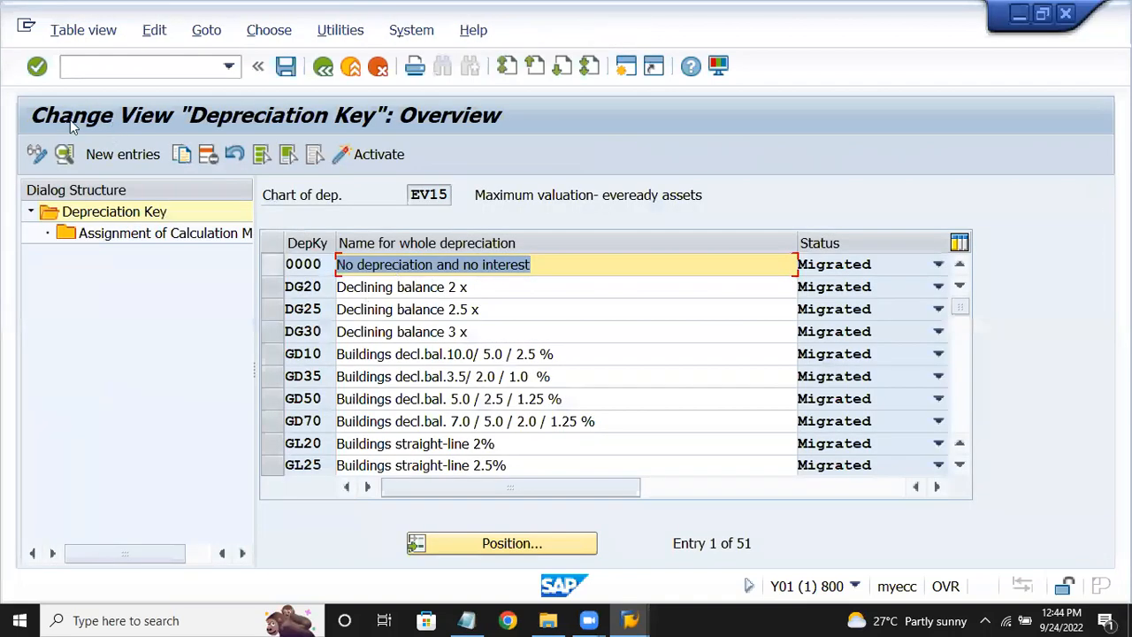
- Create a new depreciation key slm in chart of depreciation EV15 with the description "straight line method"
click(123, 154)
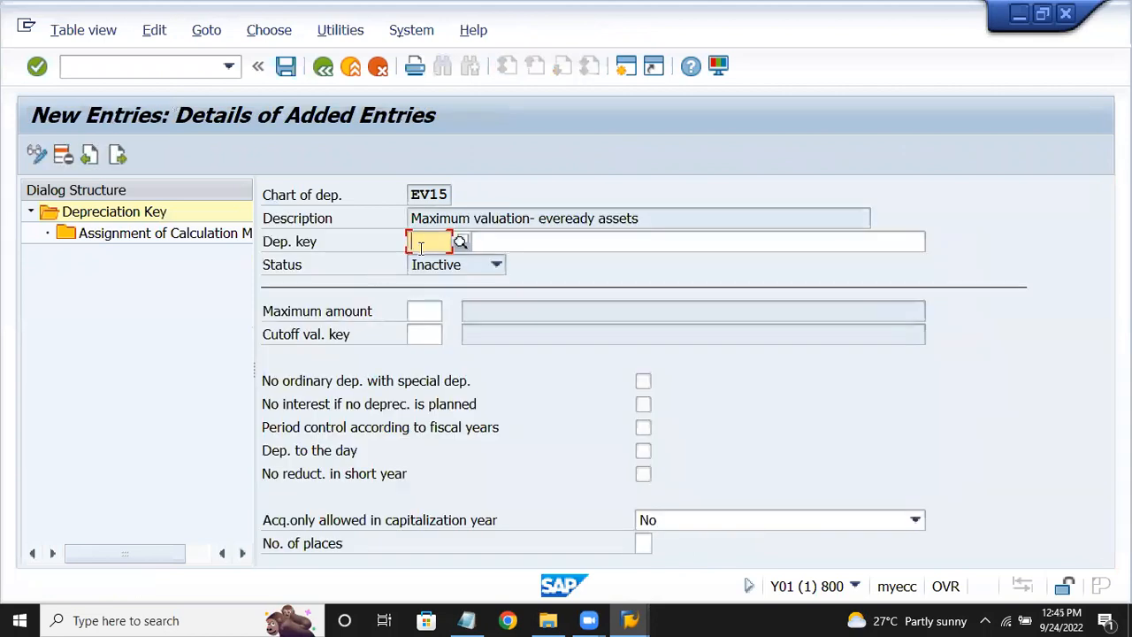
text(slm)
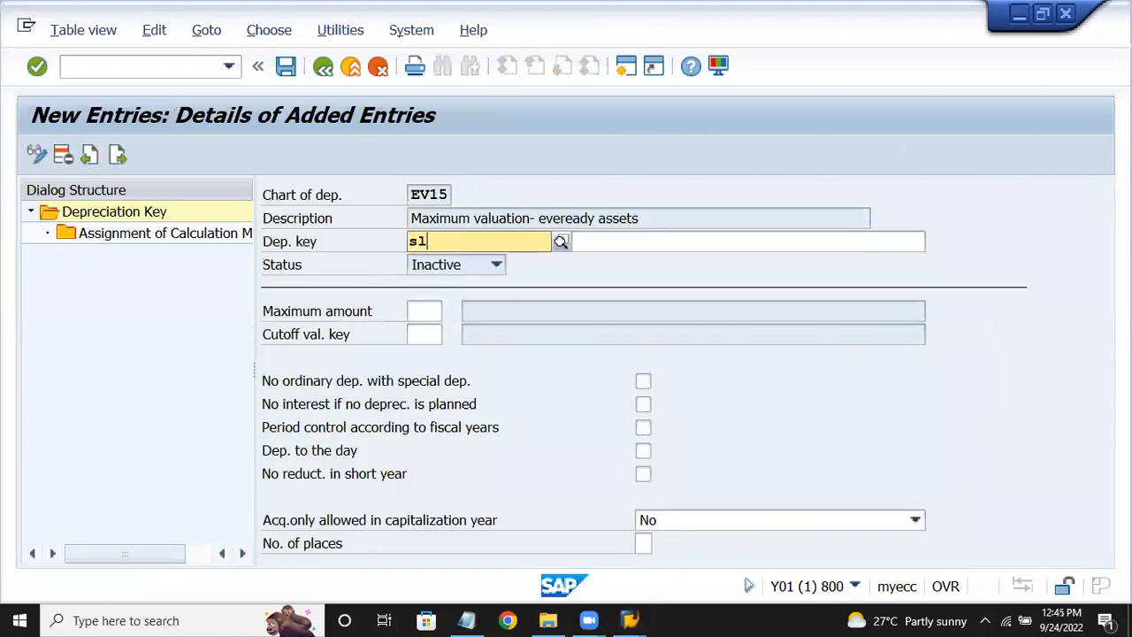
click(610, 245)
text(st)
key(Down)
key(Return)
key(Tab)
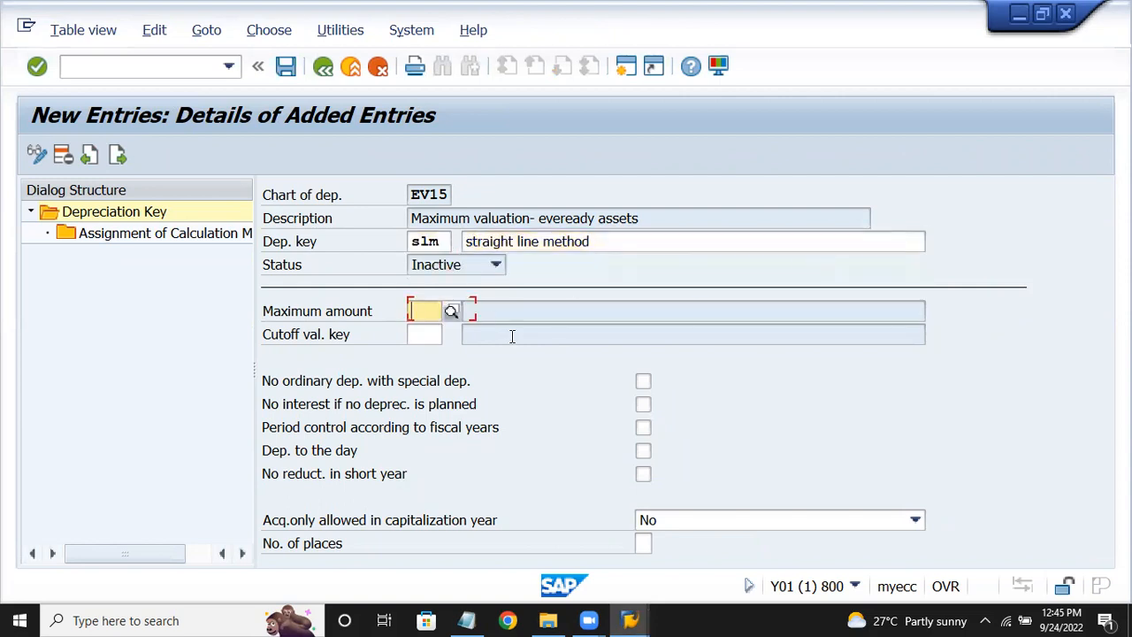
- Assign maximum amount method EV5 to the new key and enable period control according to fiscal years
click(452, 310)
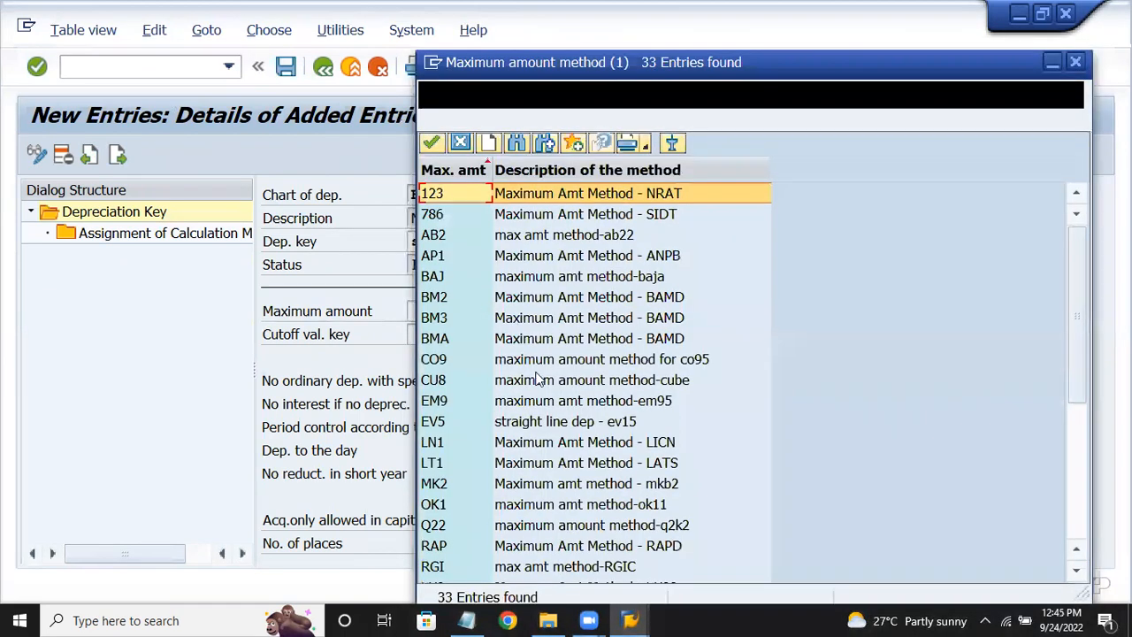
click(447, 428)
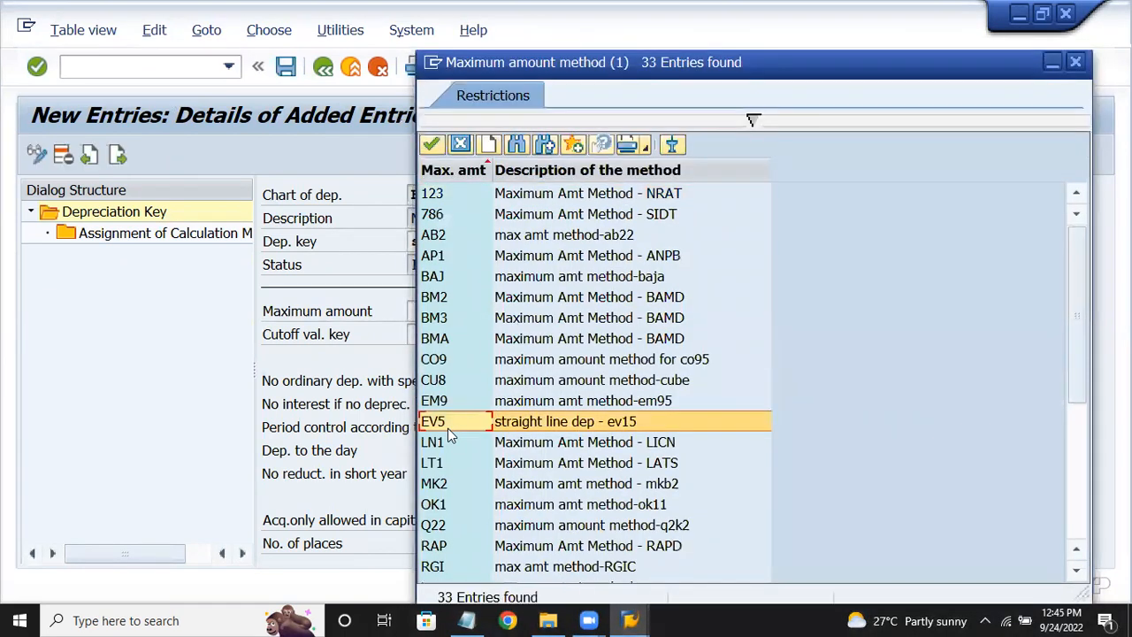
double_click(446, 429)
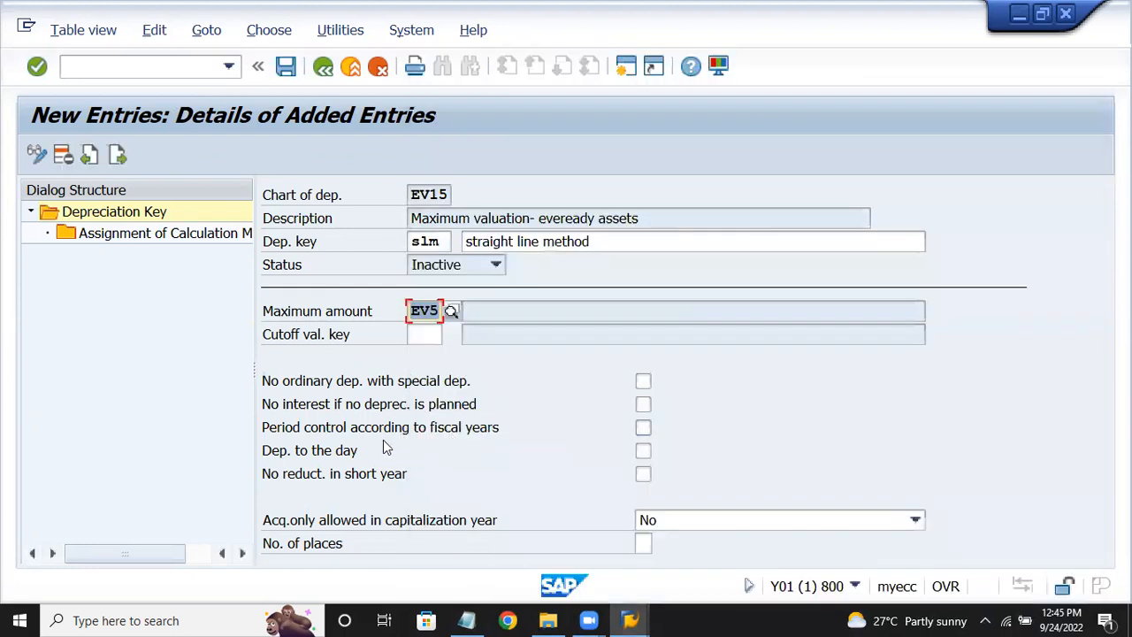
click(643, 428)
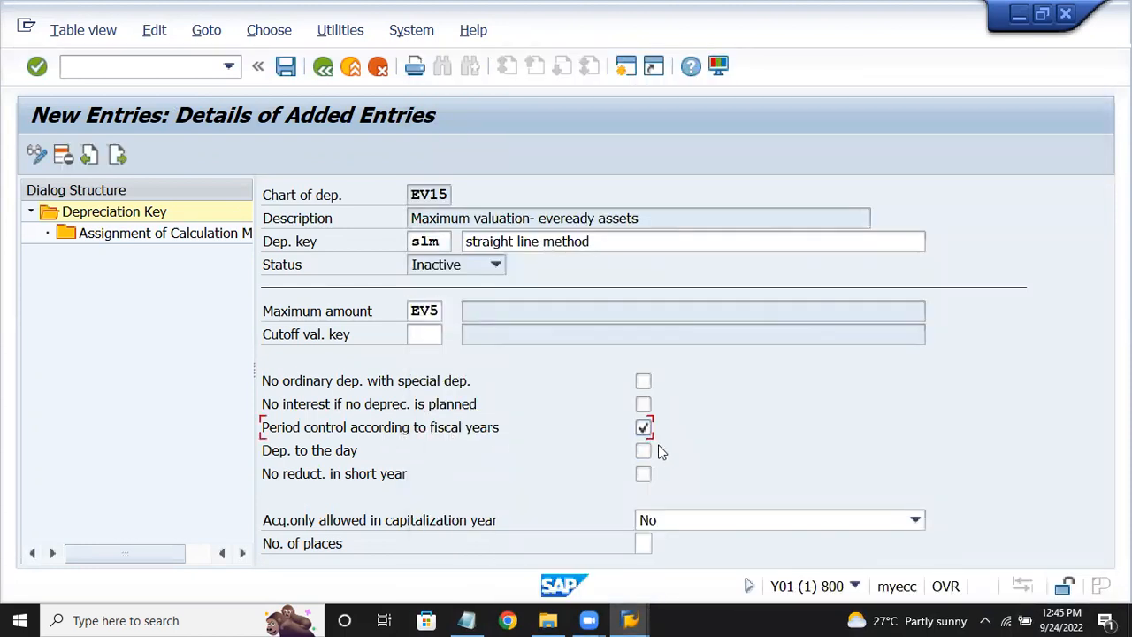
- Save the SLM depreciation key, acknowledge the messages and accept the proposed customizing request
click(286, 66)
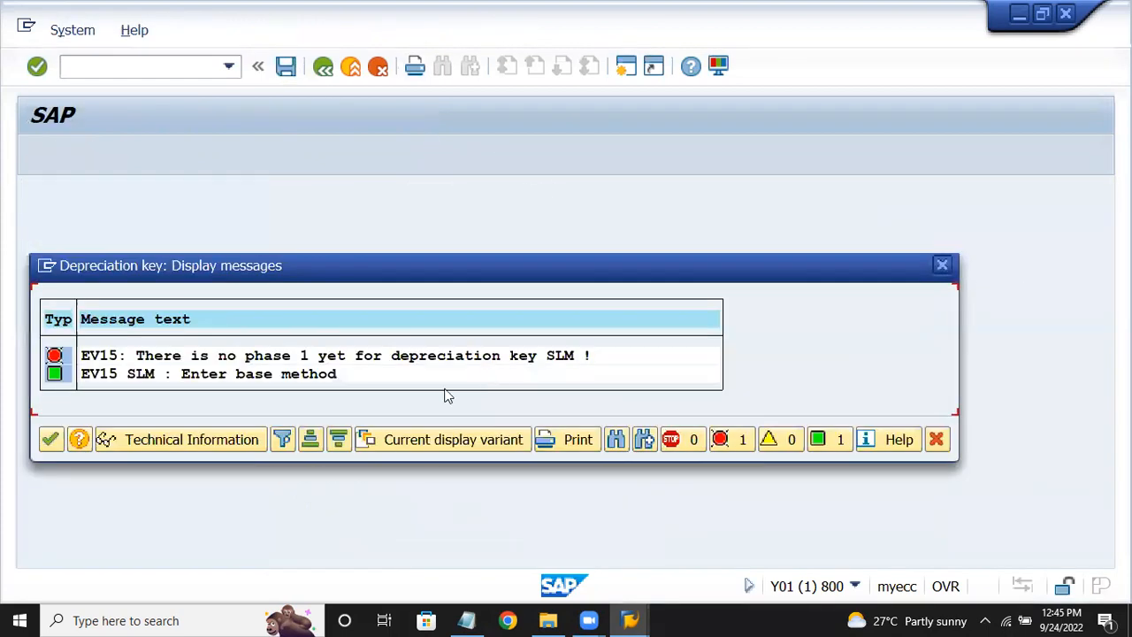
click(325, 357)
key(Return)
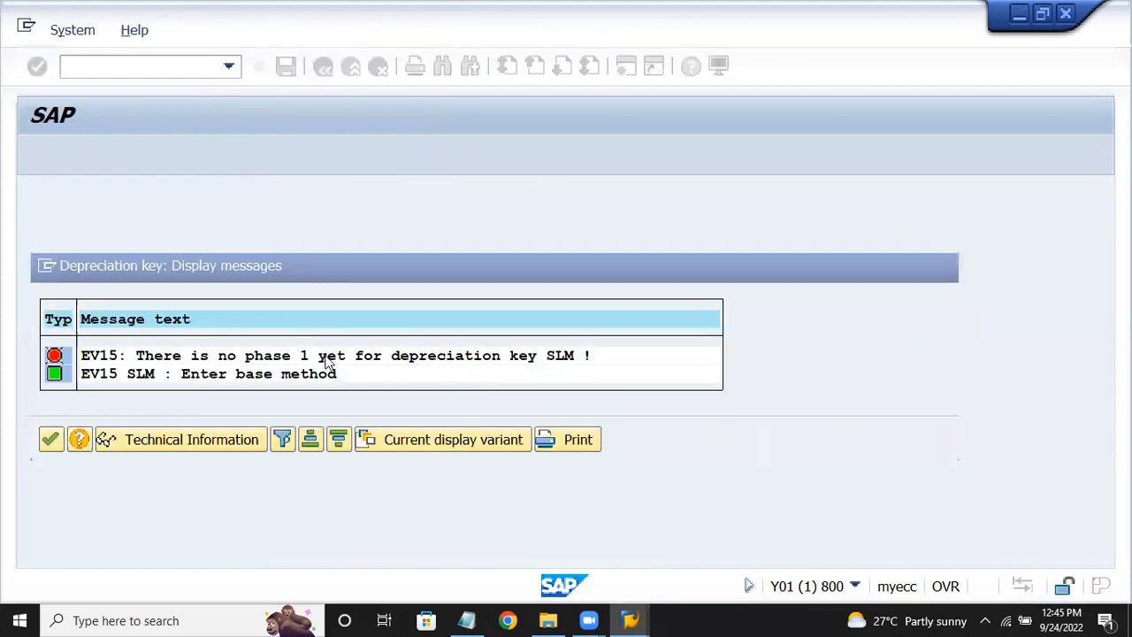
click(402, 393)
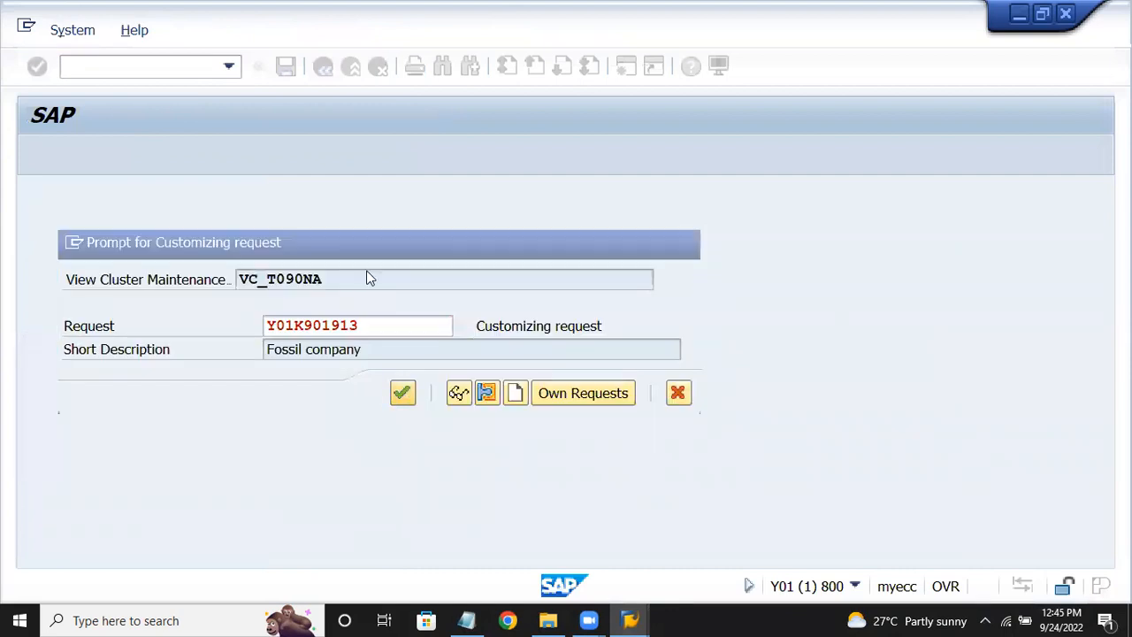
- Add a calculation method assignment for SLM with type Ord.depreciation and phase From the start of depreciation
double_click(146, 238)
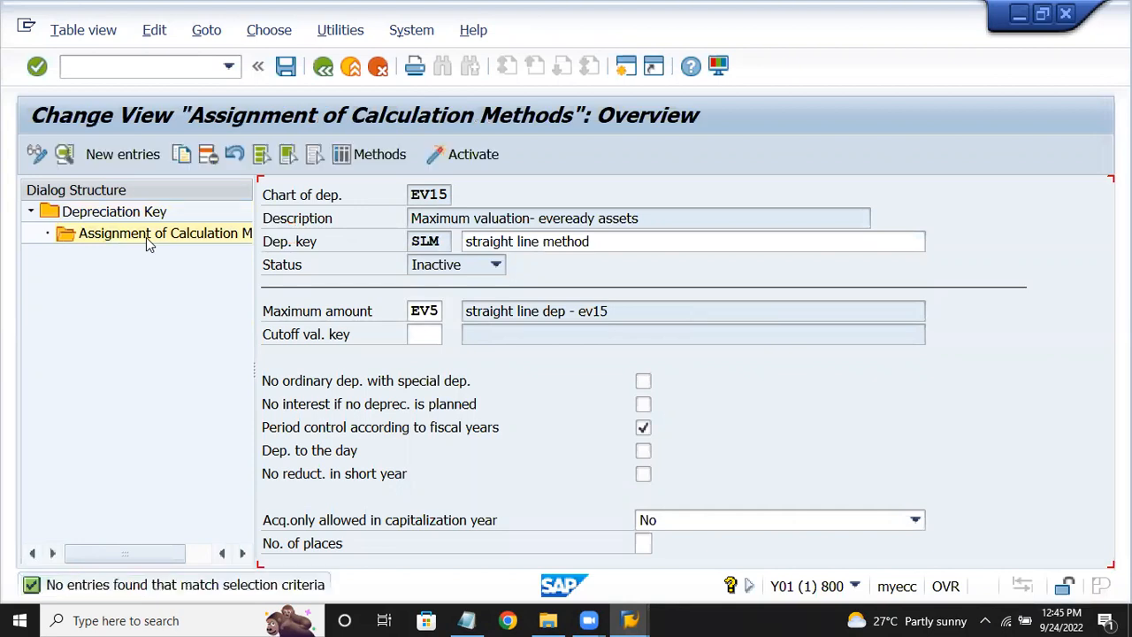
click(127, 159)
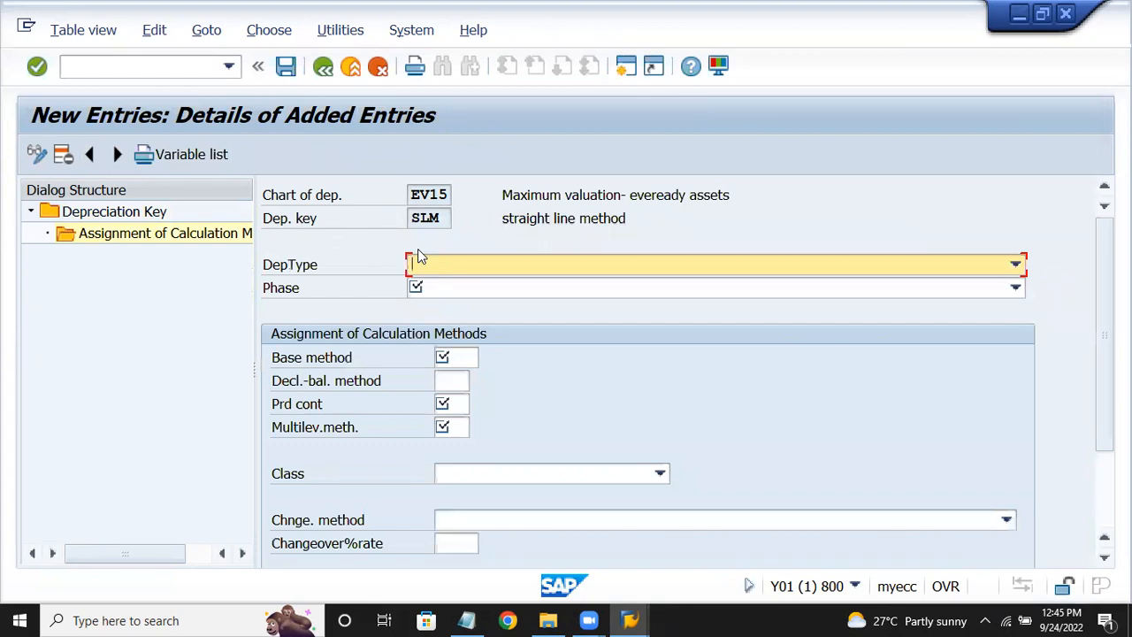
click(525, 263)
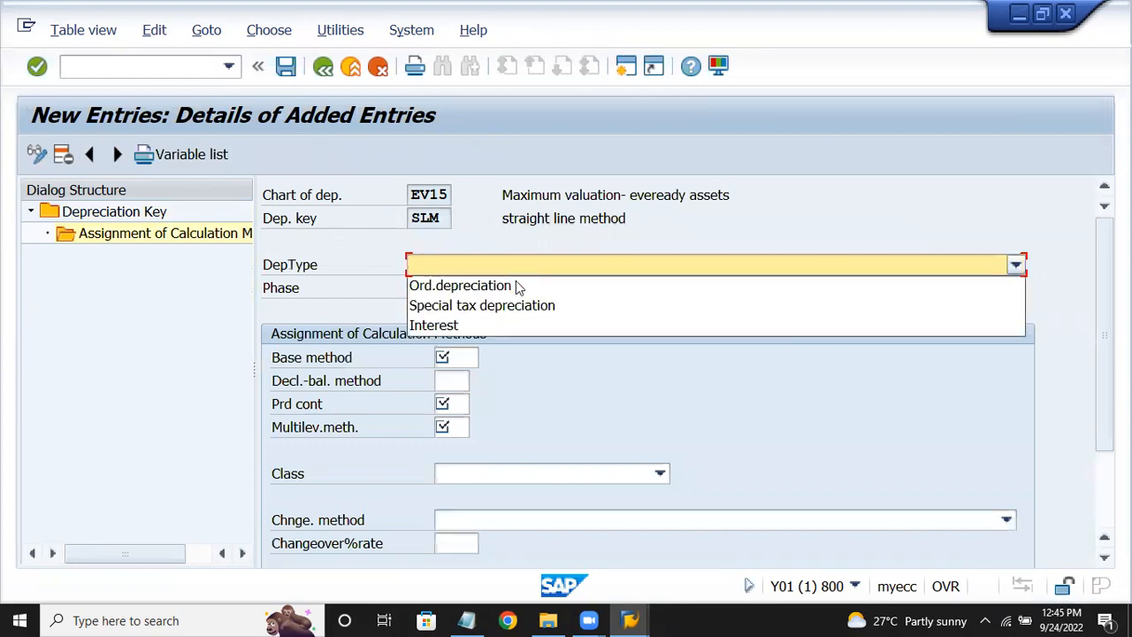
click(514, 284)
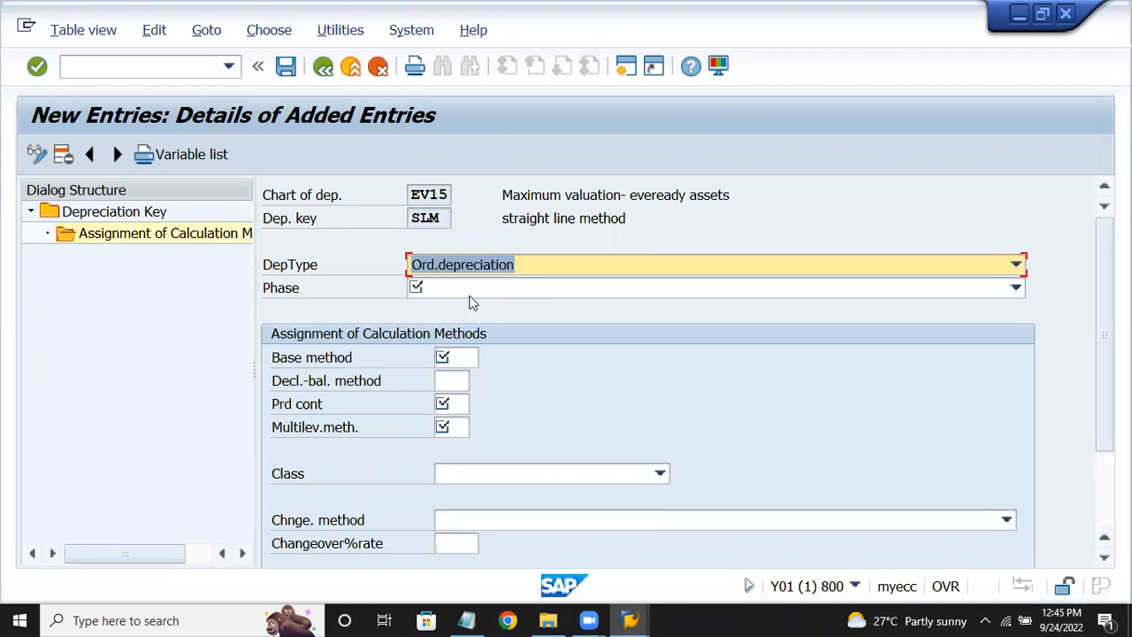
click(471, 292)
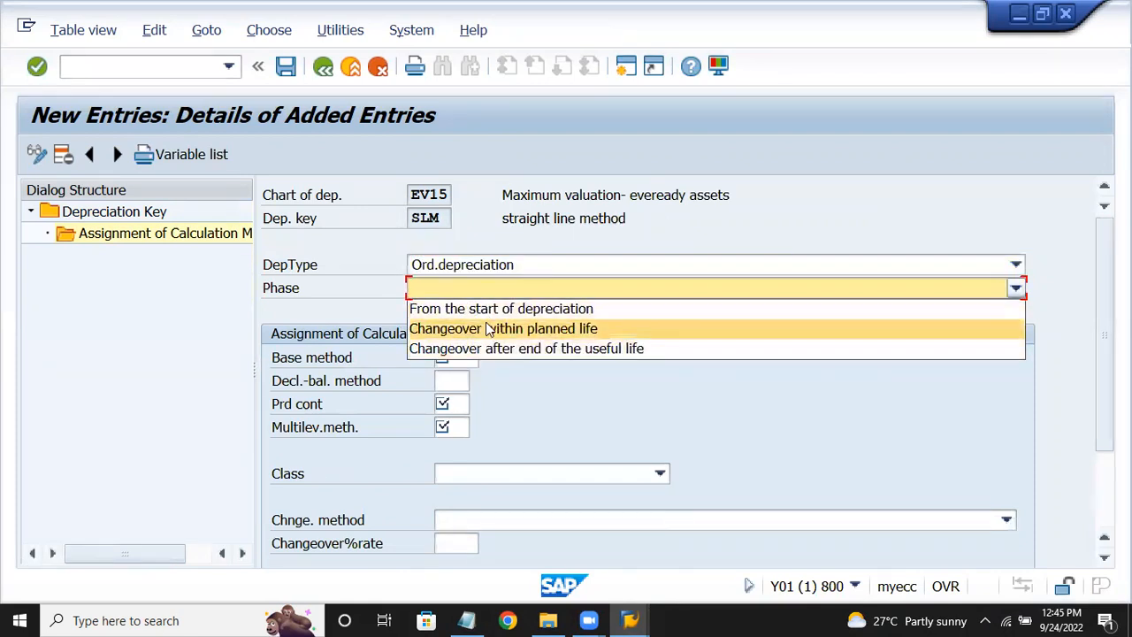
click(483, 328)
click(502, 292)
click(478, 306)
- Choose base method EV15, Ordinary: explicit percentage (after end of life), from the list of possible values
click(464, 358)
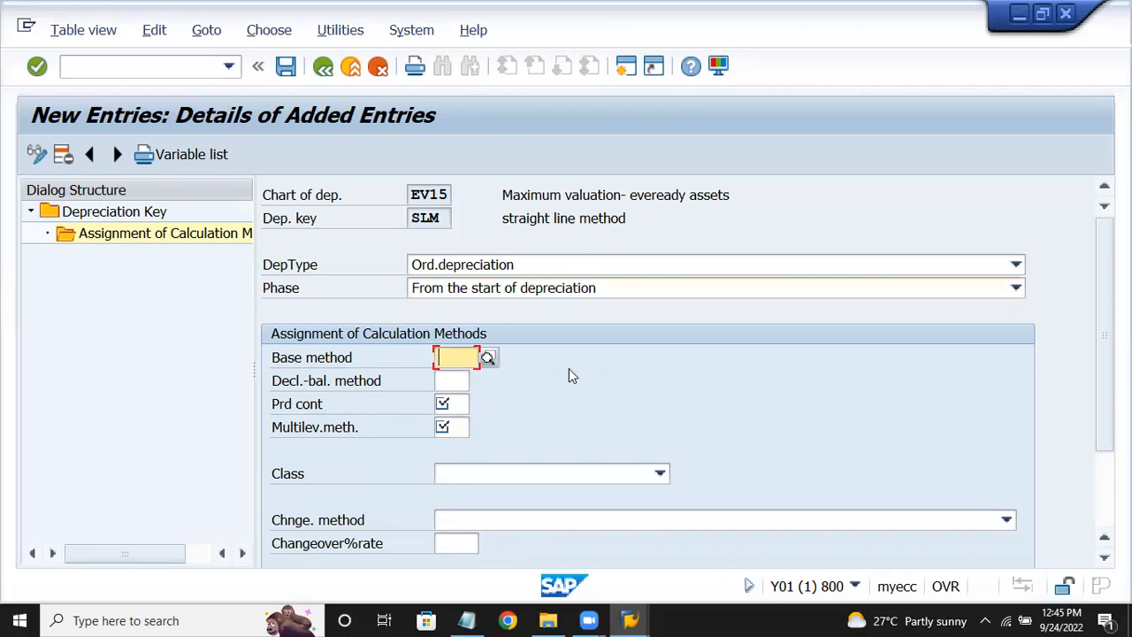
click(488, 357)
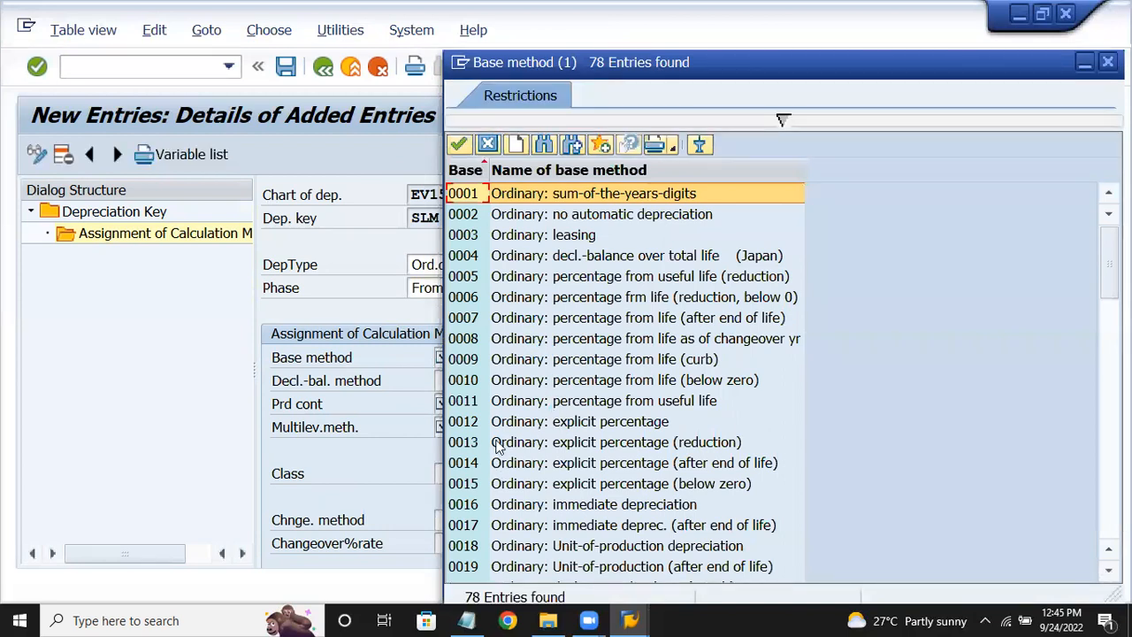
click(535, 441)
scroll(536, 460, down, 5)
scroll(534, 498, down, 2)
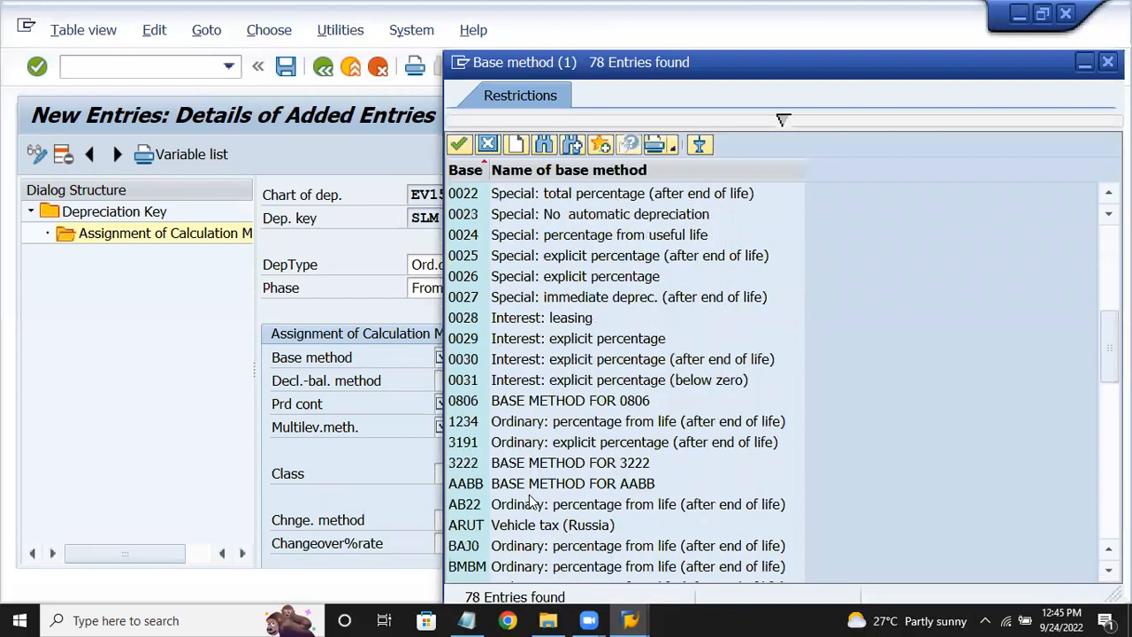
scroll(529, 503, down, 5)
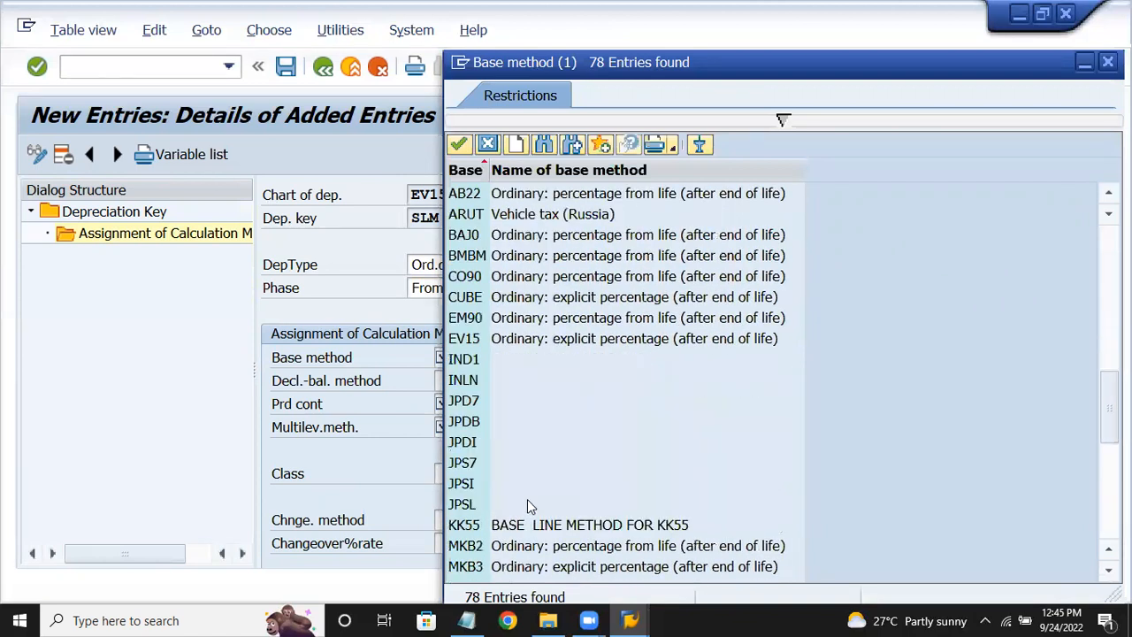
click(545, 340)
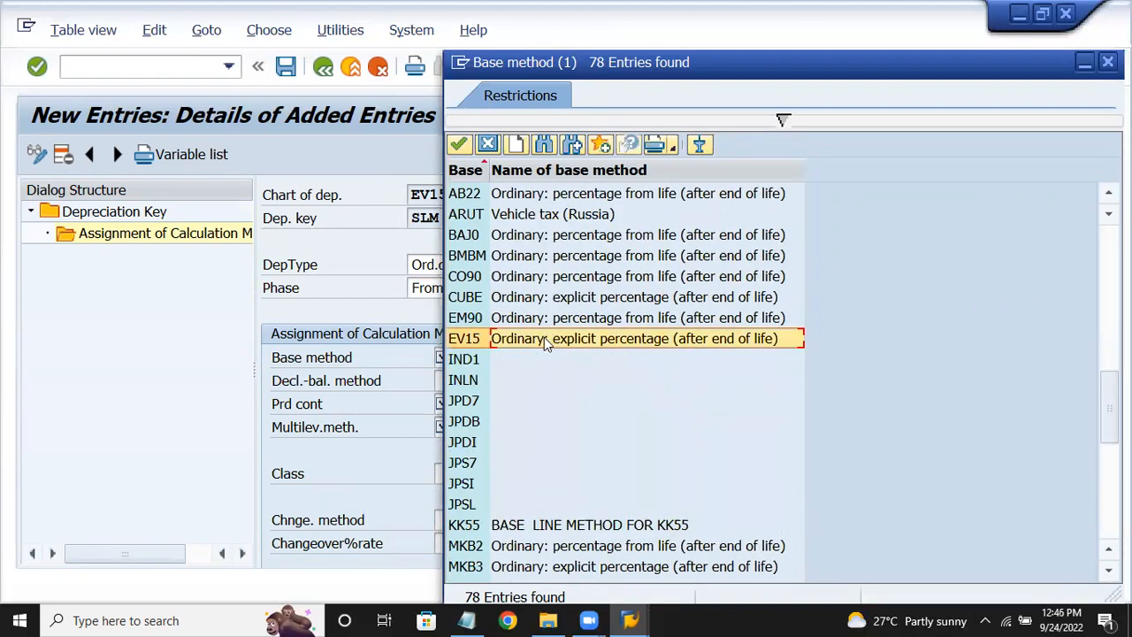
double_click(545, 340)
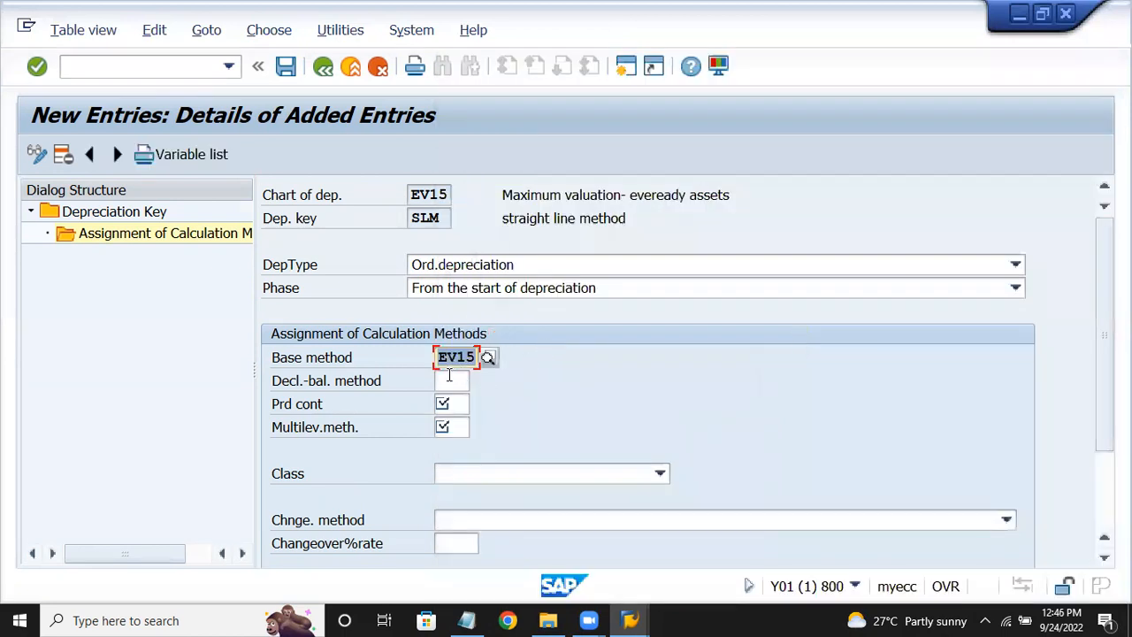
- Assign EV5 as both the declining-balance method and the period control method
click(478, 381)
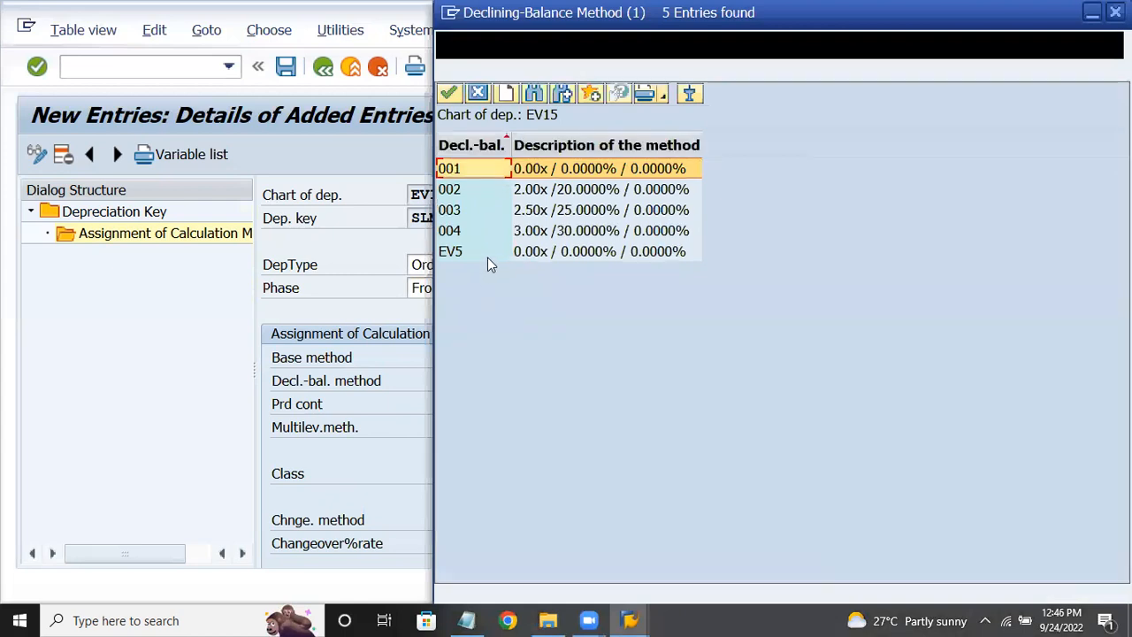
double_click(475, 251)
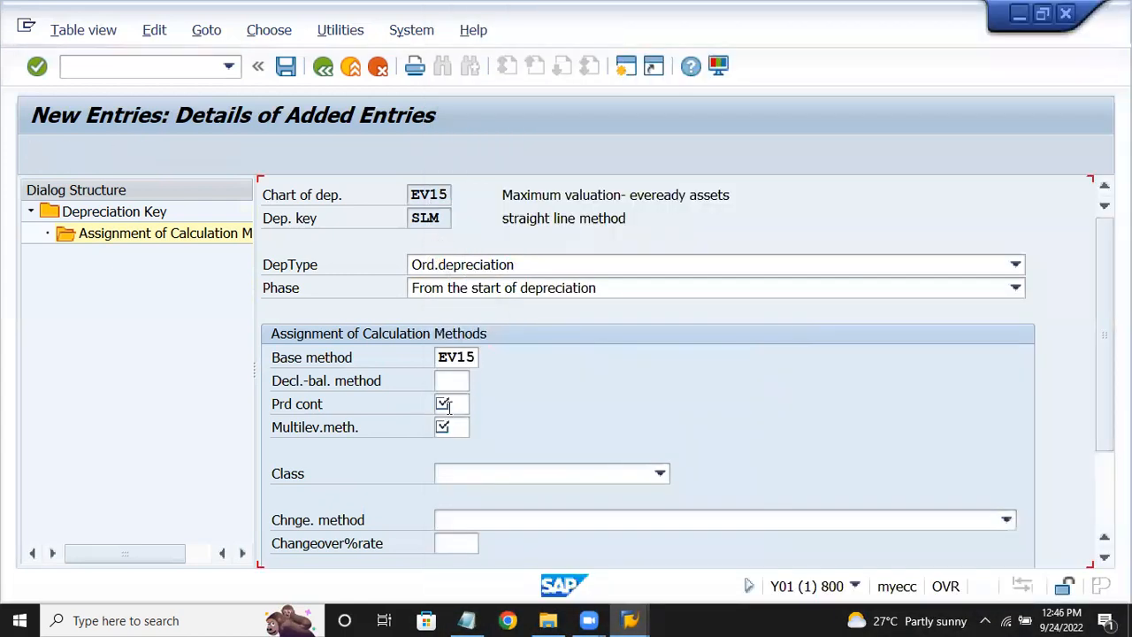
key(Tab)
key(F4)
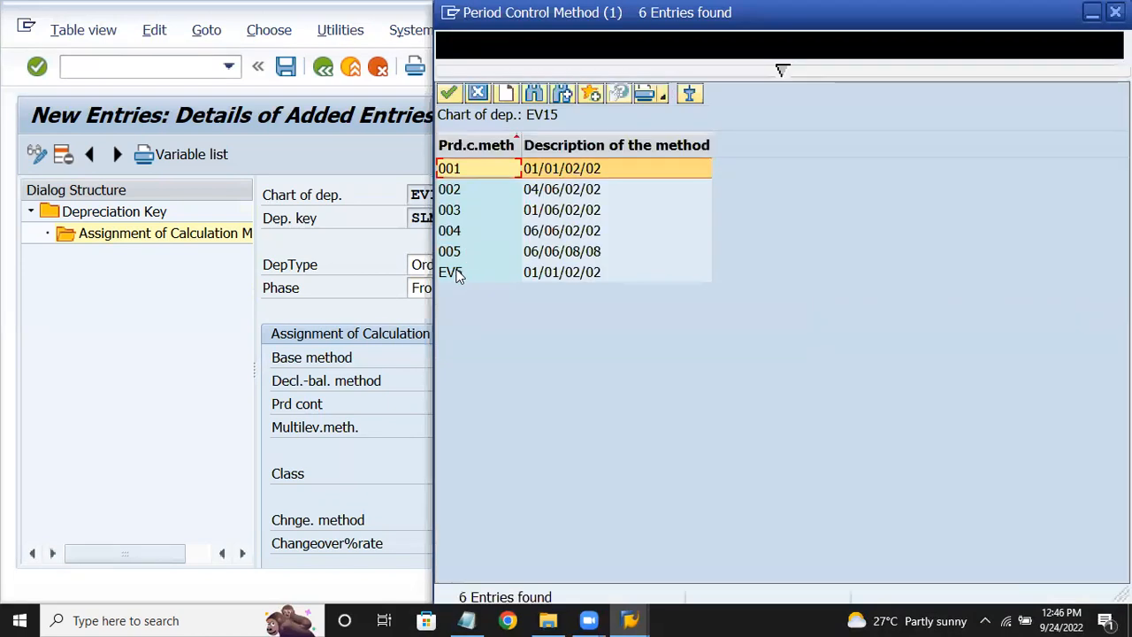
double_click(451, 272)
- Select SLM, straight line dep, as the multilevel method from the list of possible values
click(463, 426)
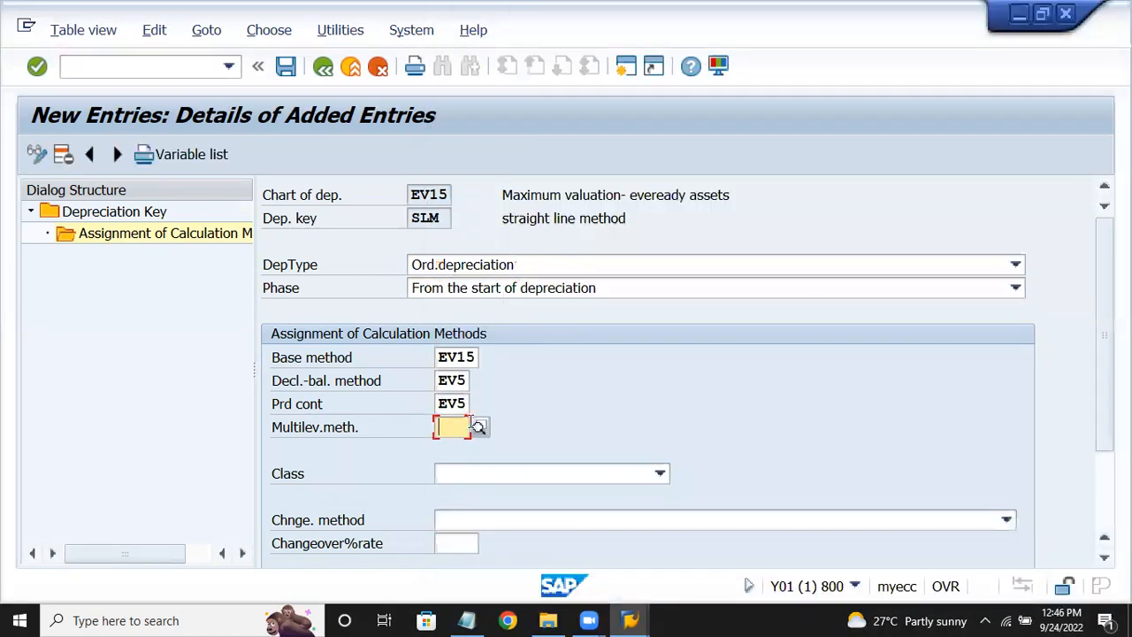
key(F4)
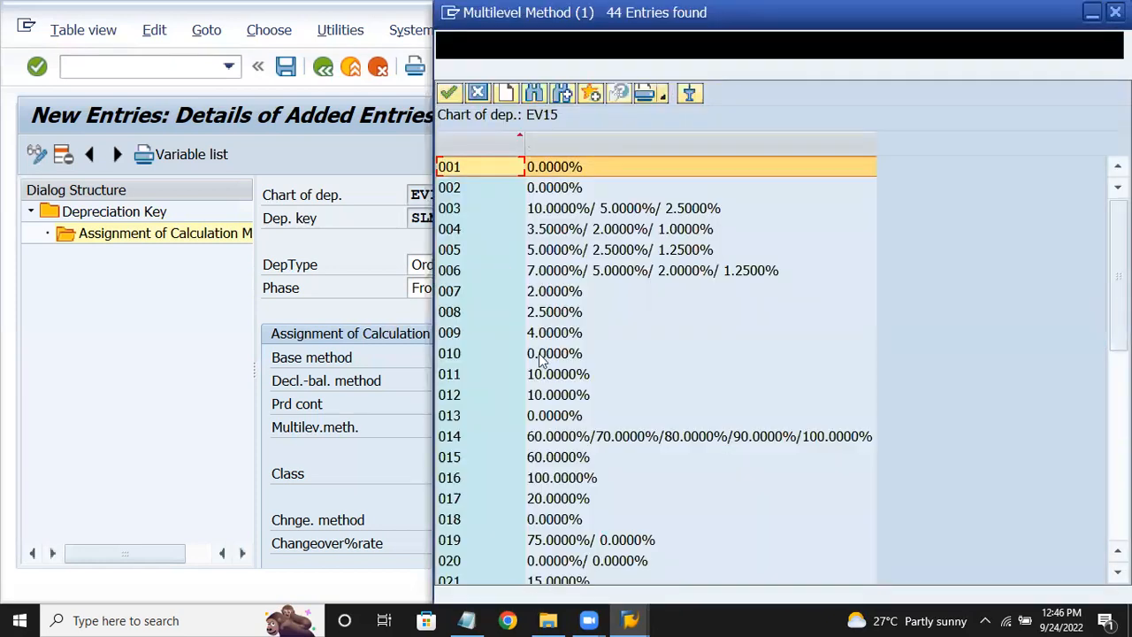
click(549, 398)
scroll(549, 402, down, 1)
scroll(550, 409, down, 8)
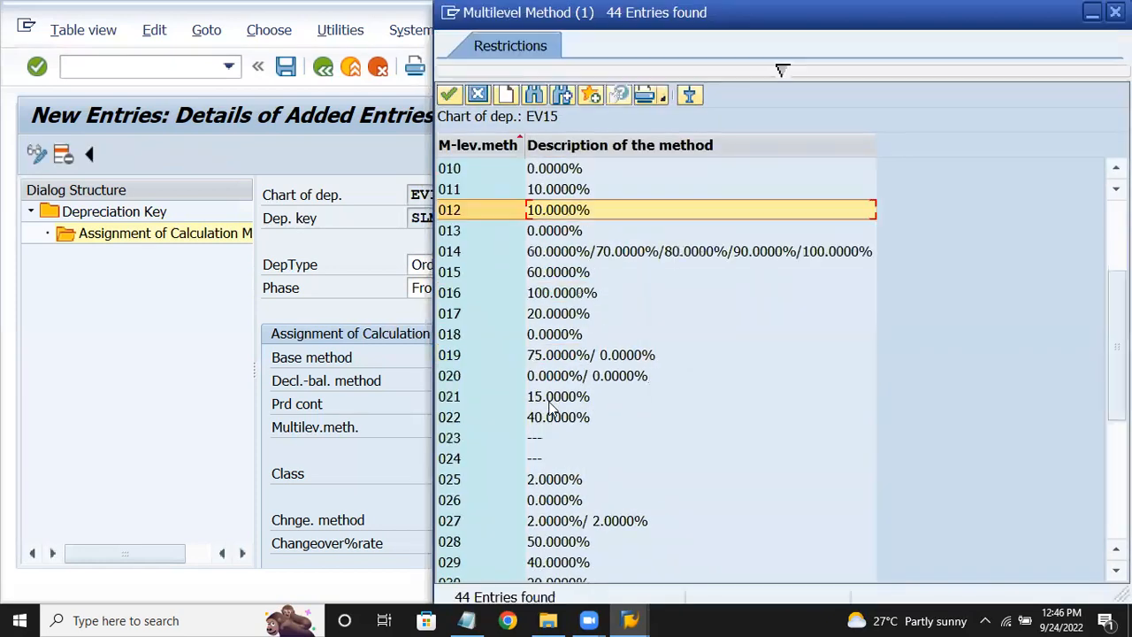
double_click(559, 543)
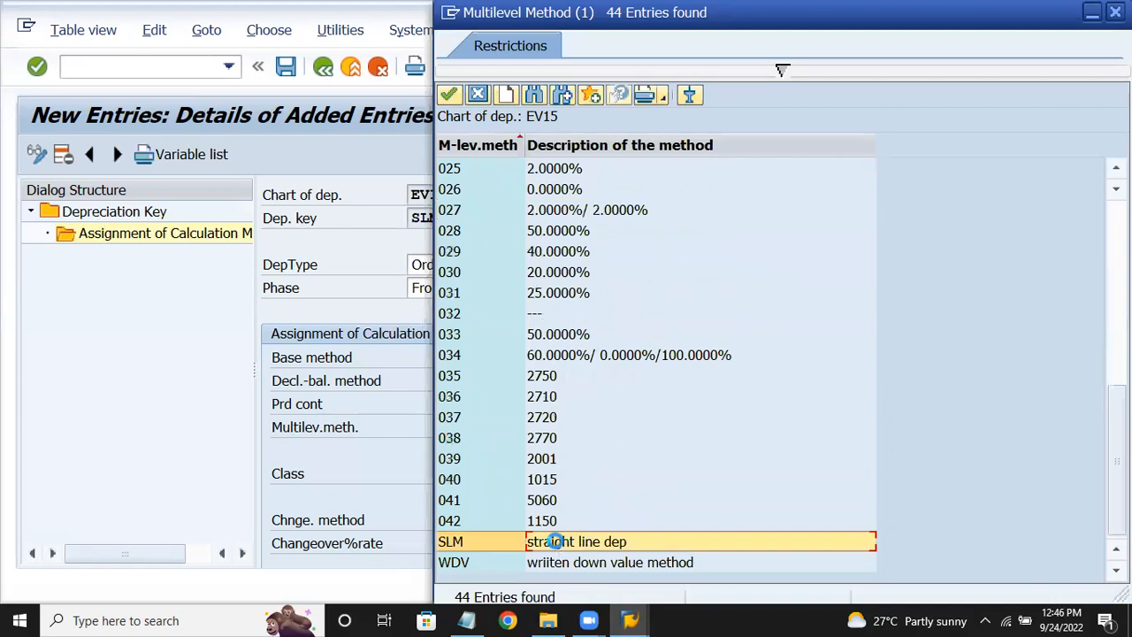
- Set the class to Straight-line depreciation and the changeover method to No automatic changeover, and confirm the entries
click(531, 479)
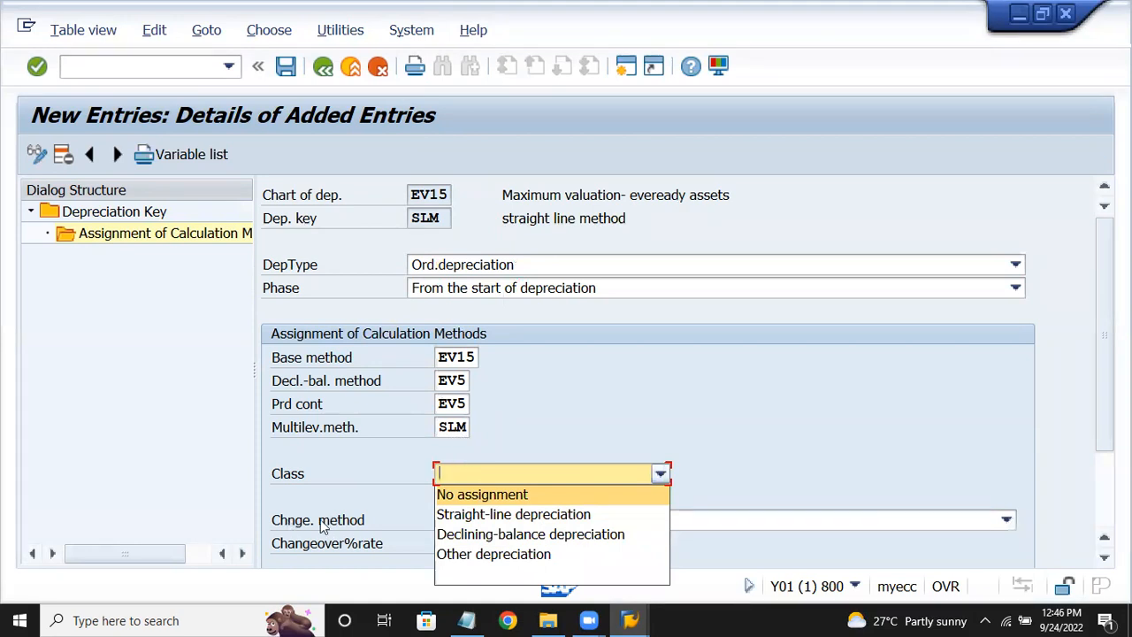
click(506, 516)
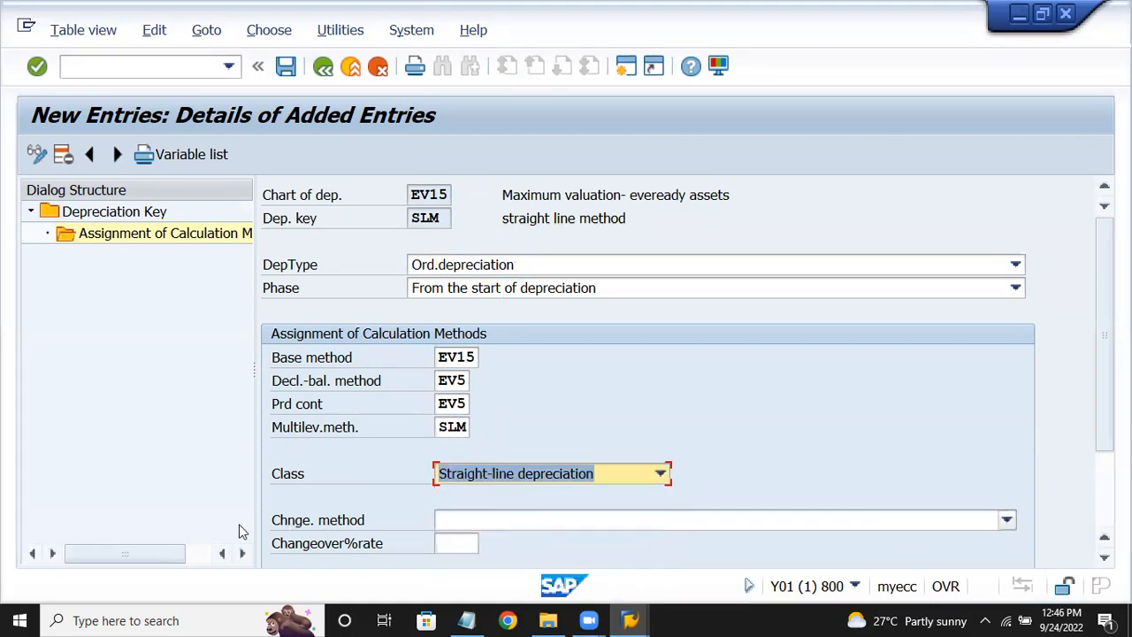
click(448, 523)
click(503, 537)
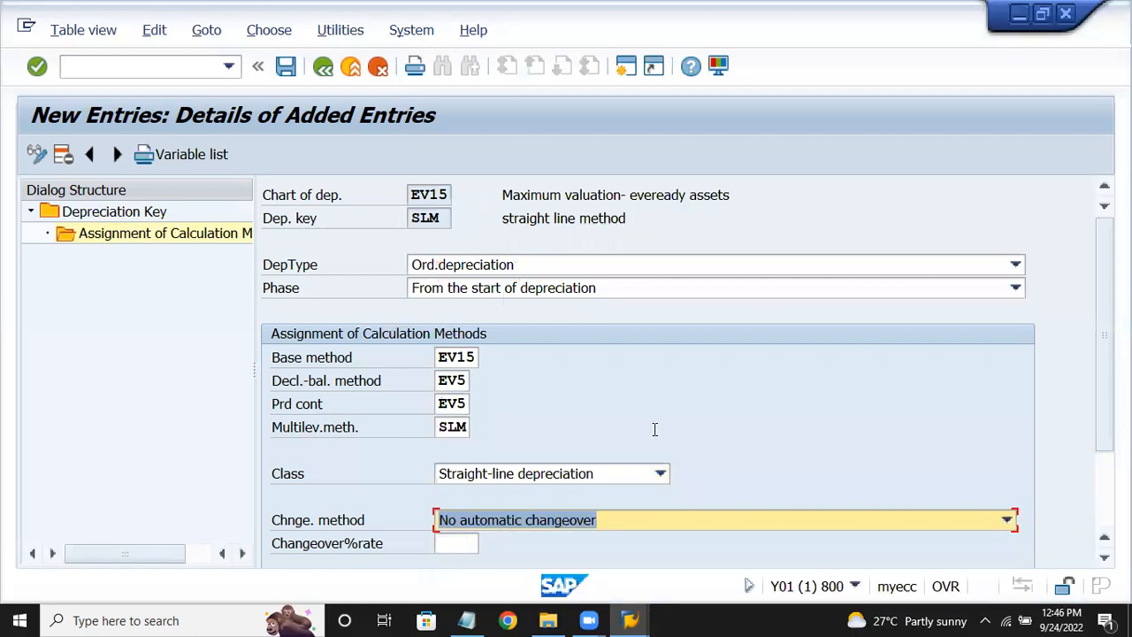
key(Return)
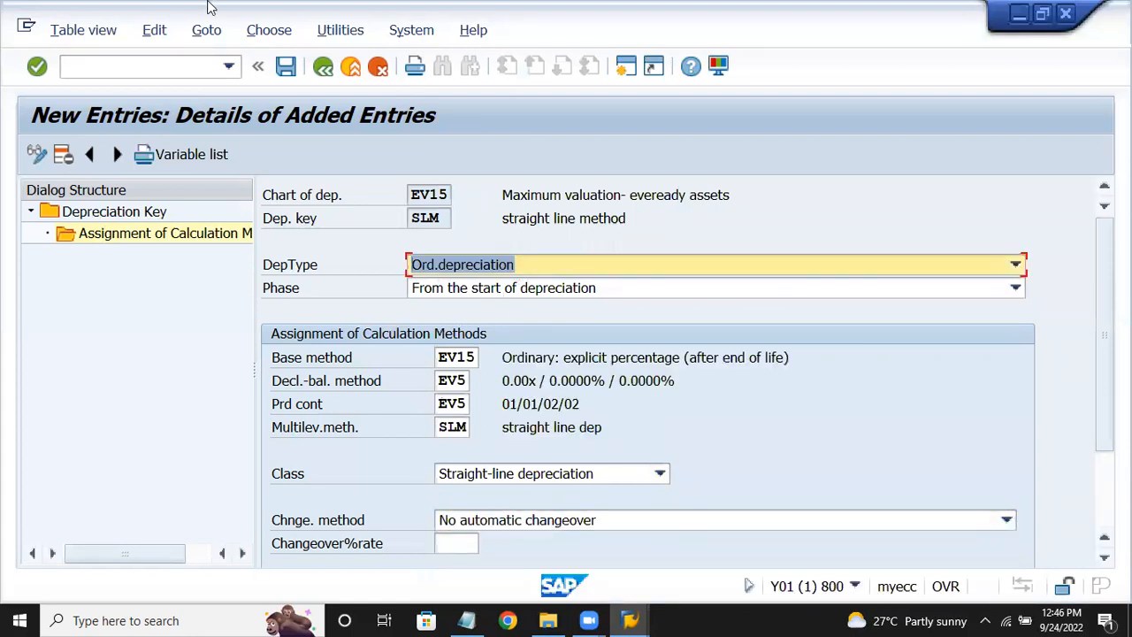
- Save the SLM calculation method assignment and return to the assignment overview
key(ctrl+s)
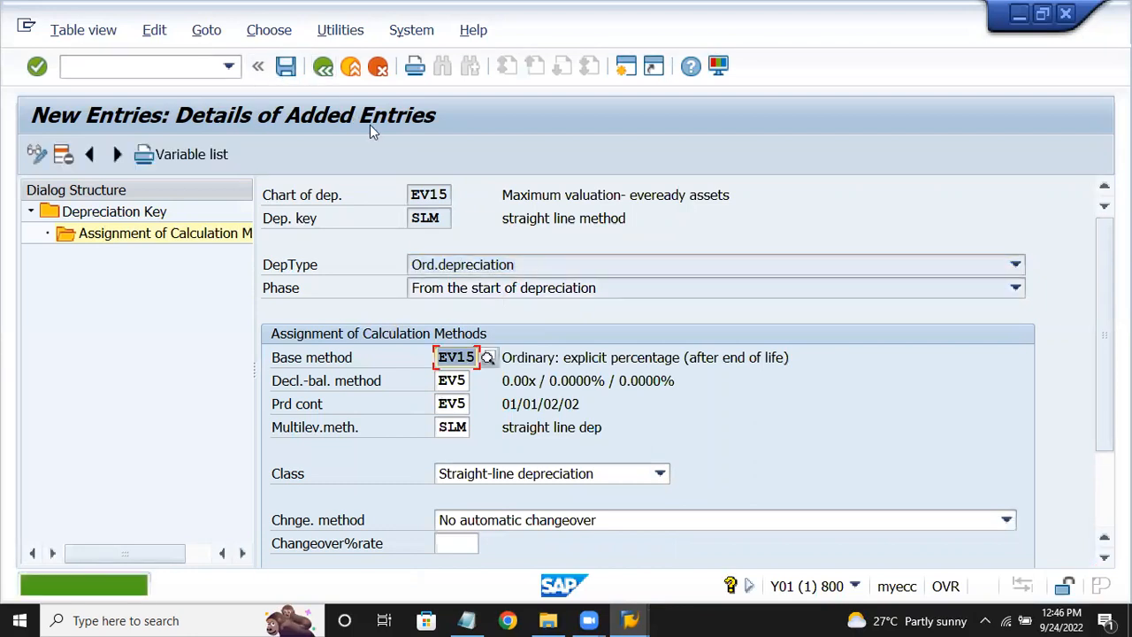
click(325, 71)
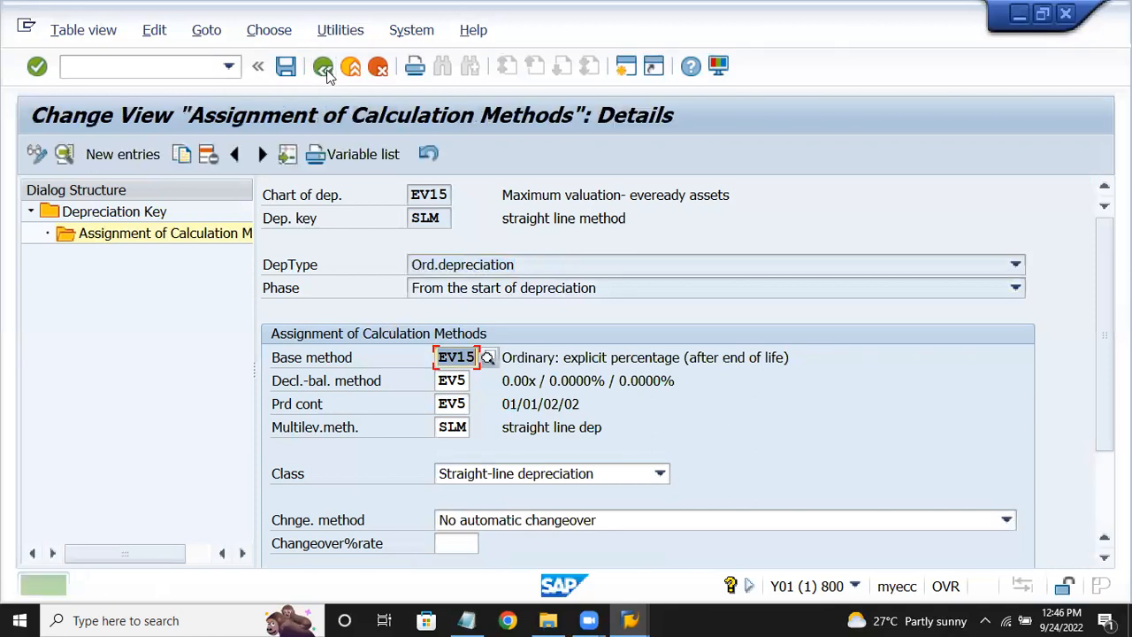
click(325, 70)
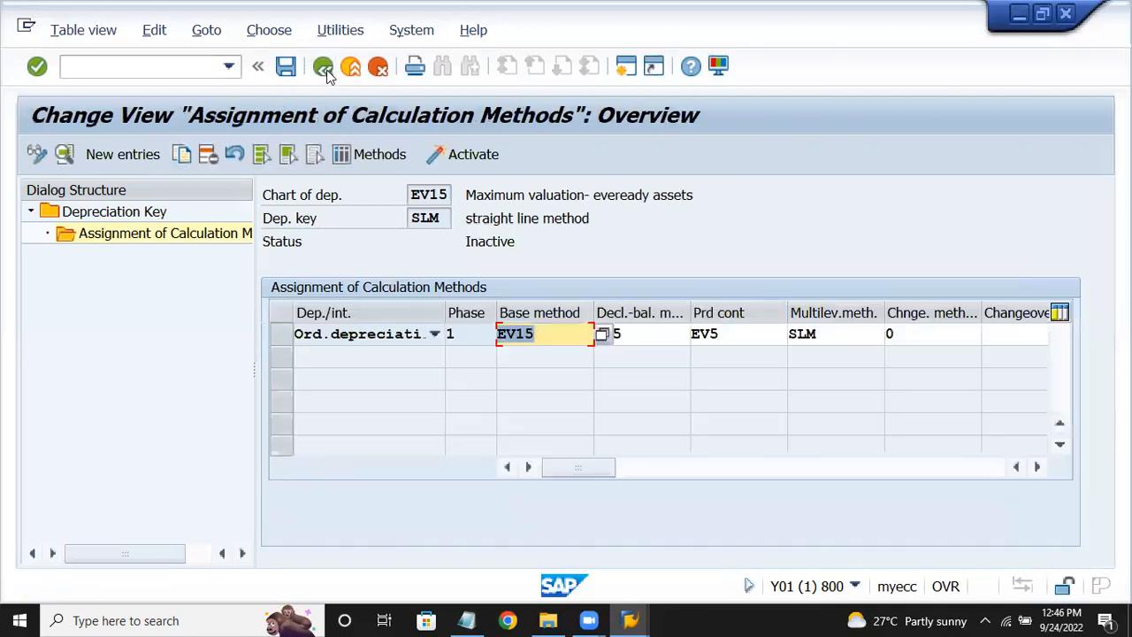
- Activate the SLM straight line method depreciation key in EV15, save it and return to the implementation guide
click(325, 70)
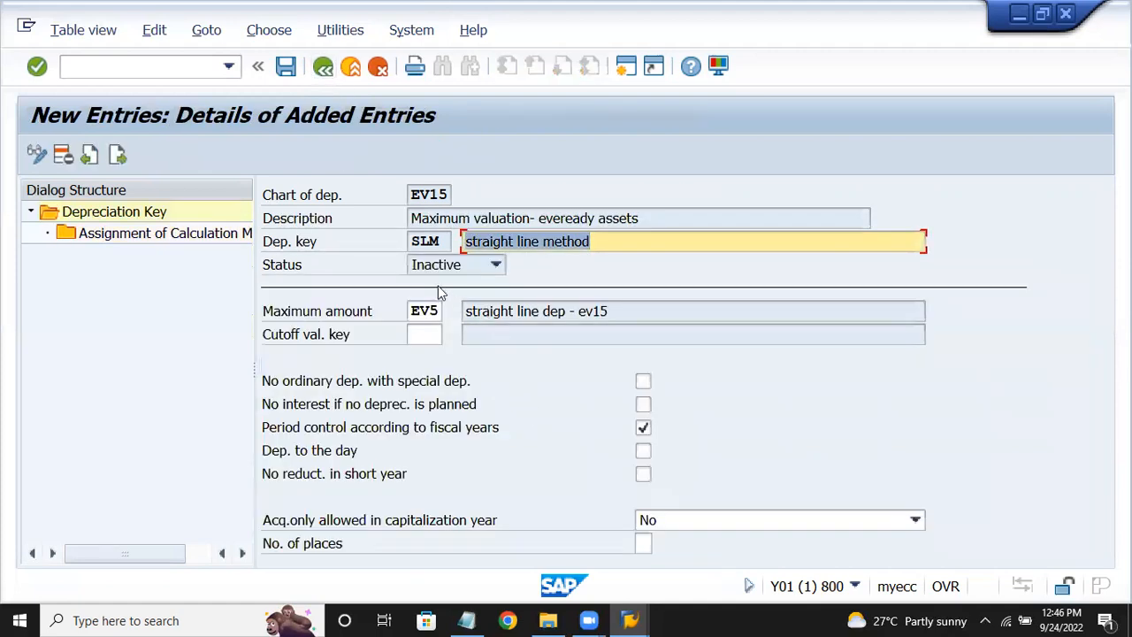
click(325, 73)
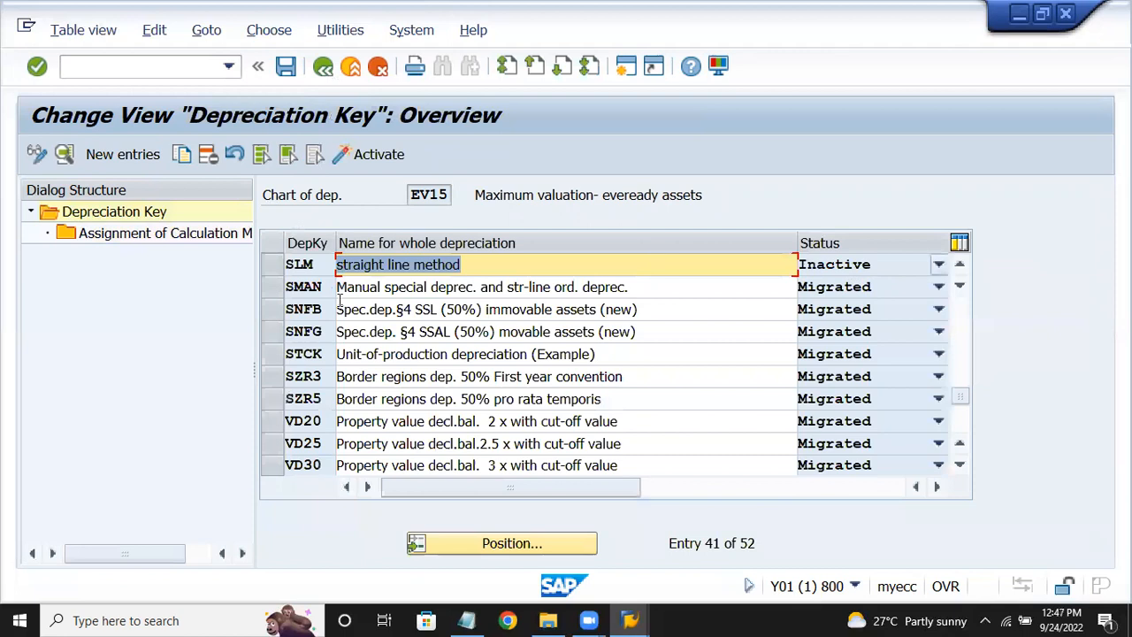
click(273, 265)
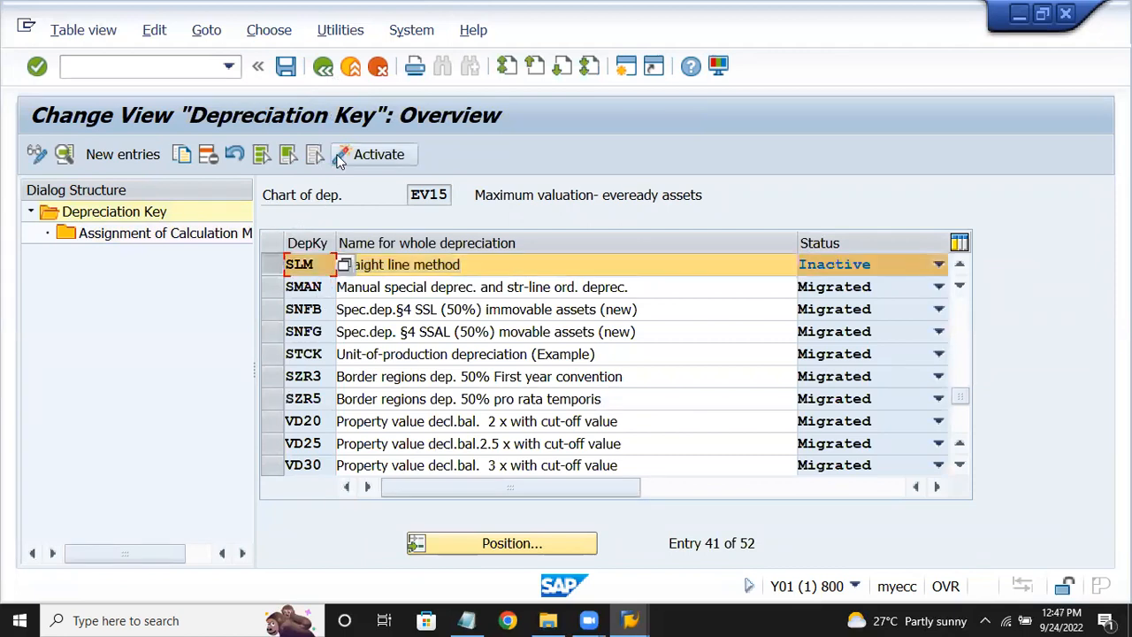
click(351, 159)
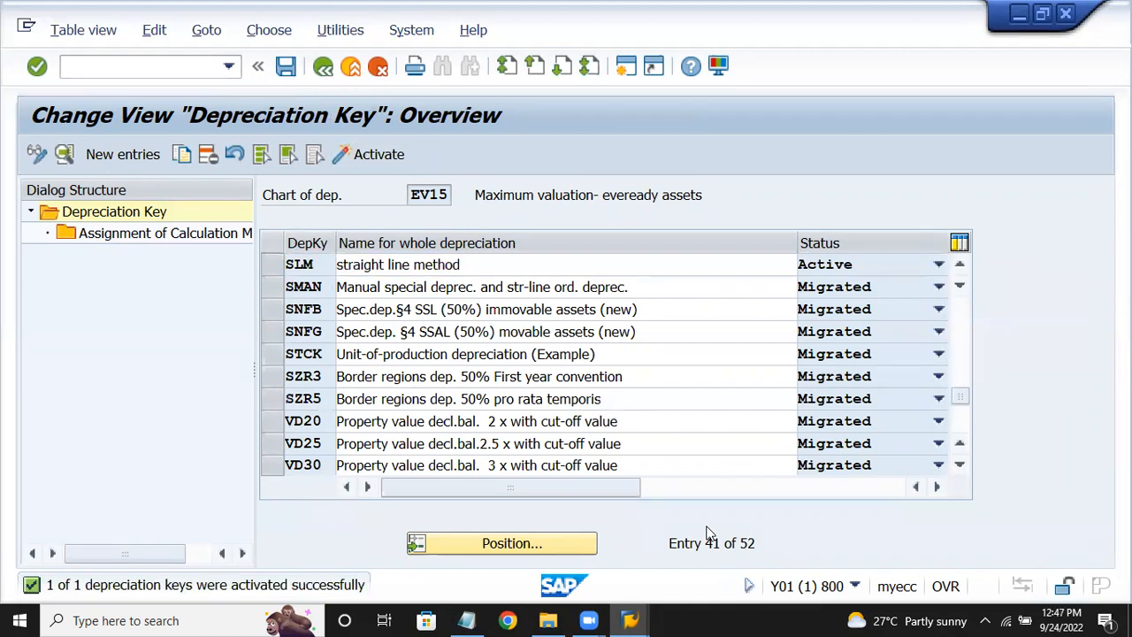
key(ctrl+s)
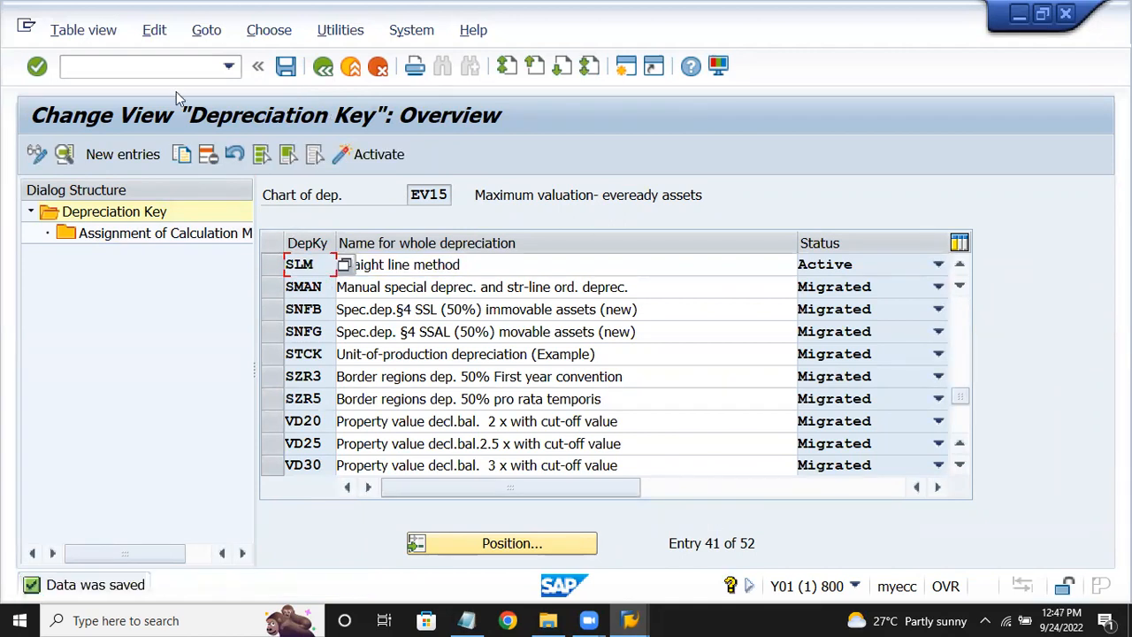
click(322, 67)
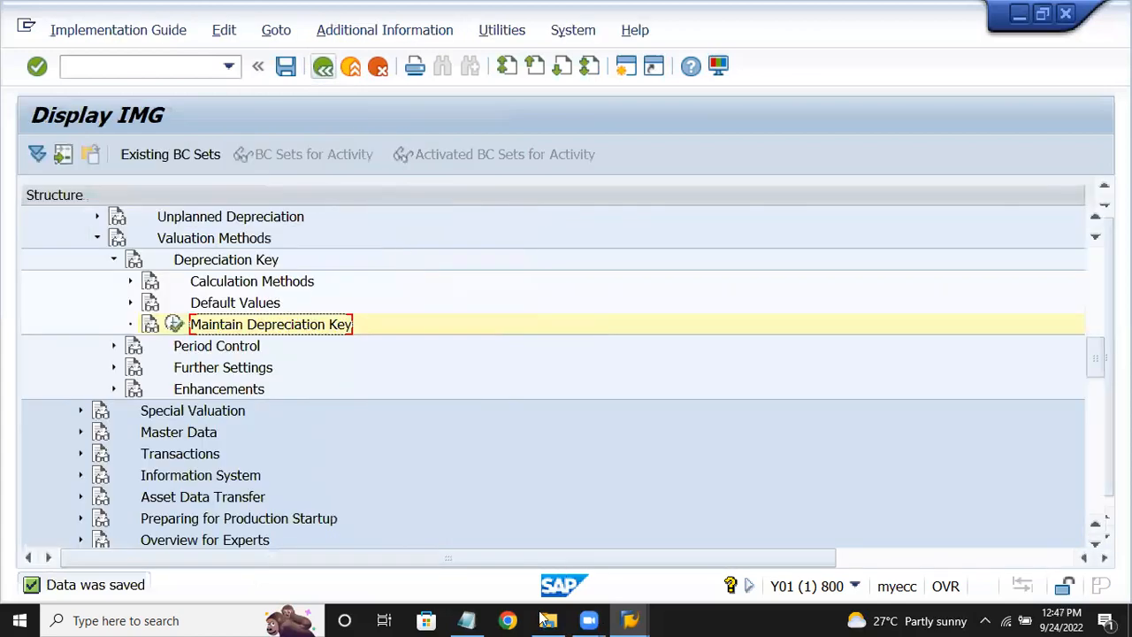
- Check the menu path of item 19 in the SAP Fico Notepad notes and collapse the Depreciation branch in the implementation guide
click(466, 621)
click(235, 412)
scroll(236, 421, down, 2)
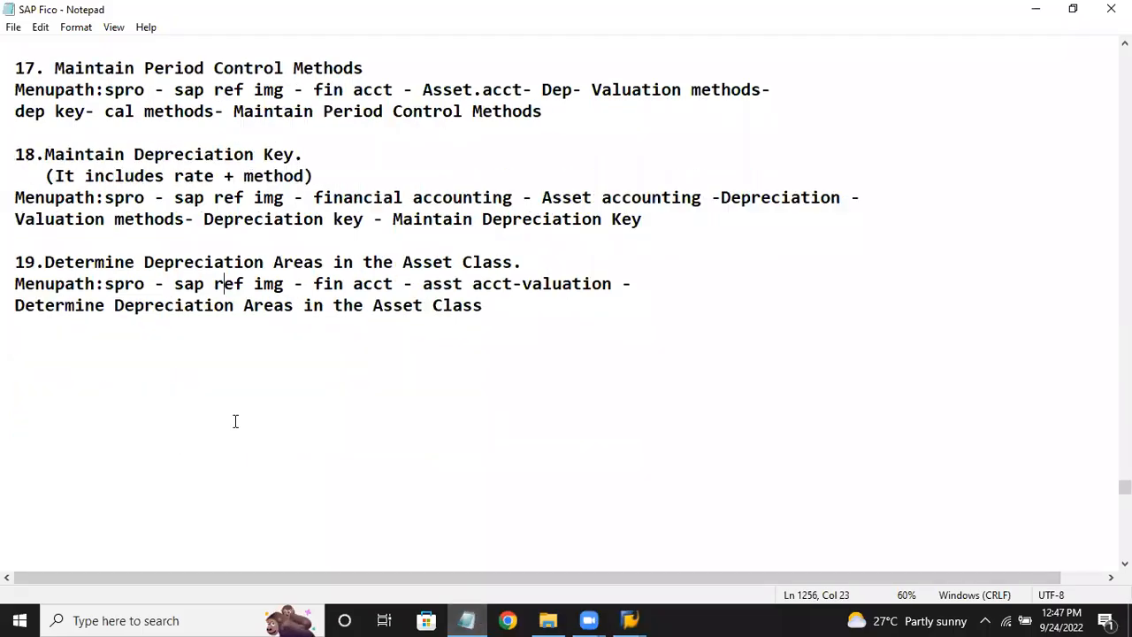
click(469, 620)
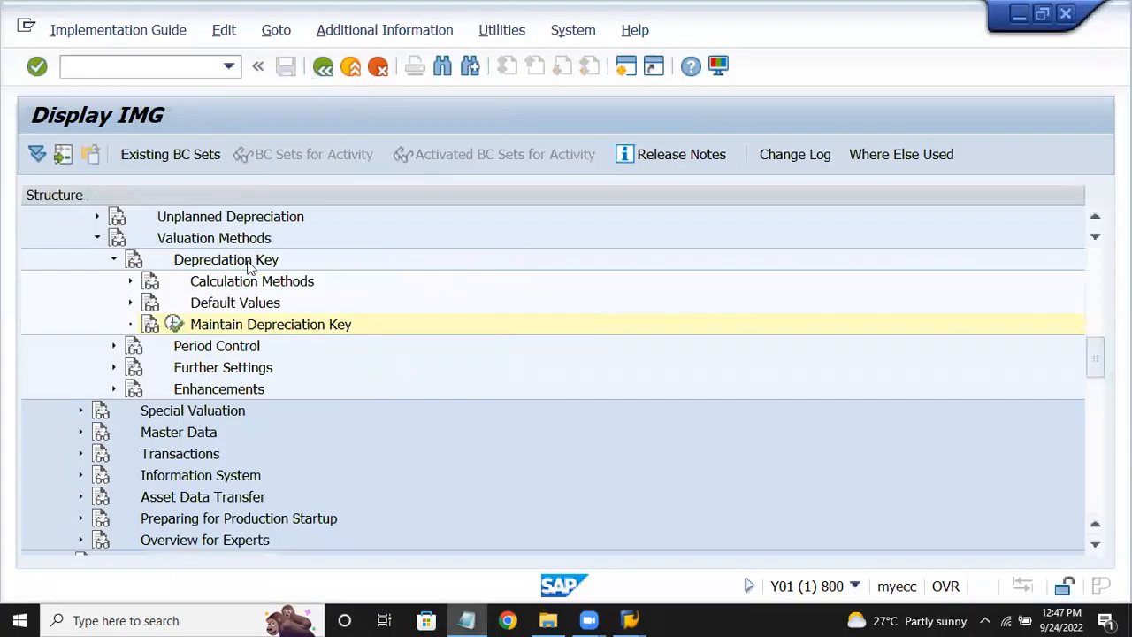
key(Left)
key(Up)
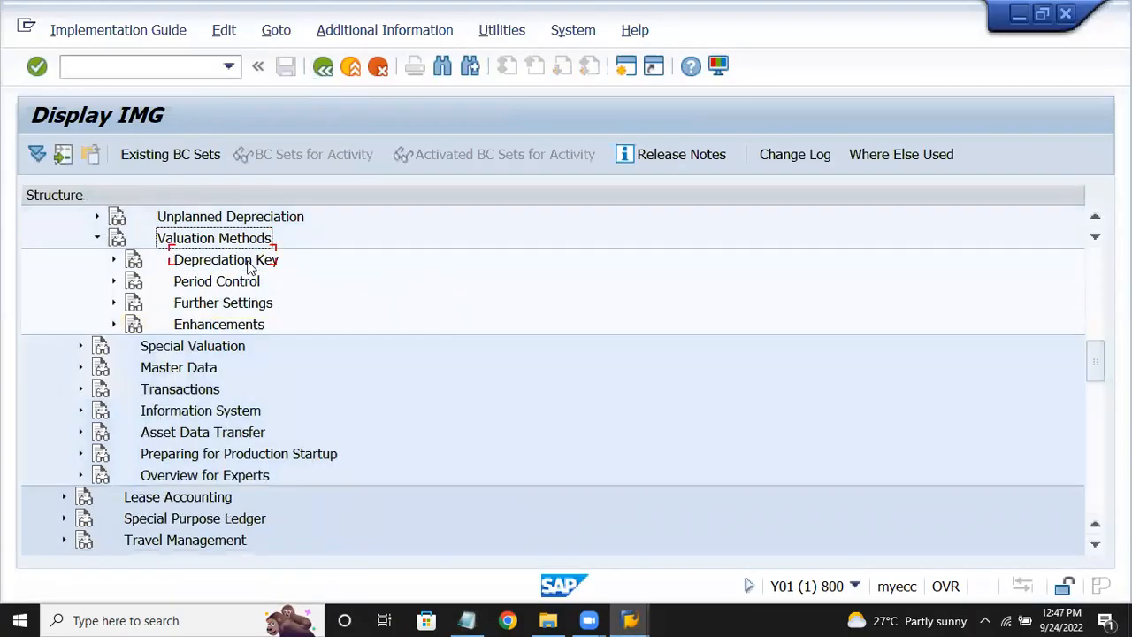
key(Left)
key(Up)
key(Up)
key(Up)
key(Up)
key(Up)
key(Down)
key(Down)
key(Up)
key(Left)
key(Up)
key(Up)
key(Up)
key(Up)
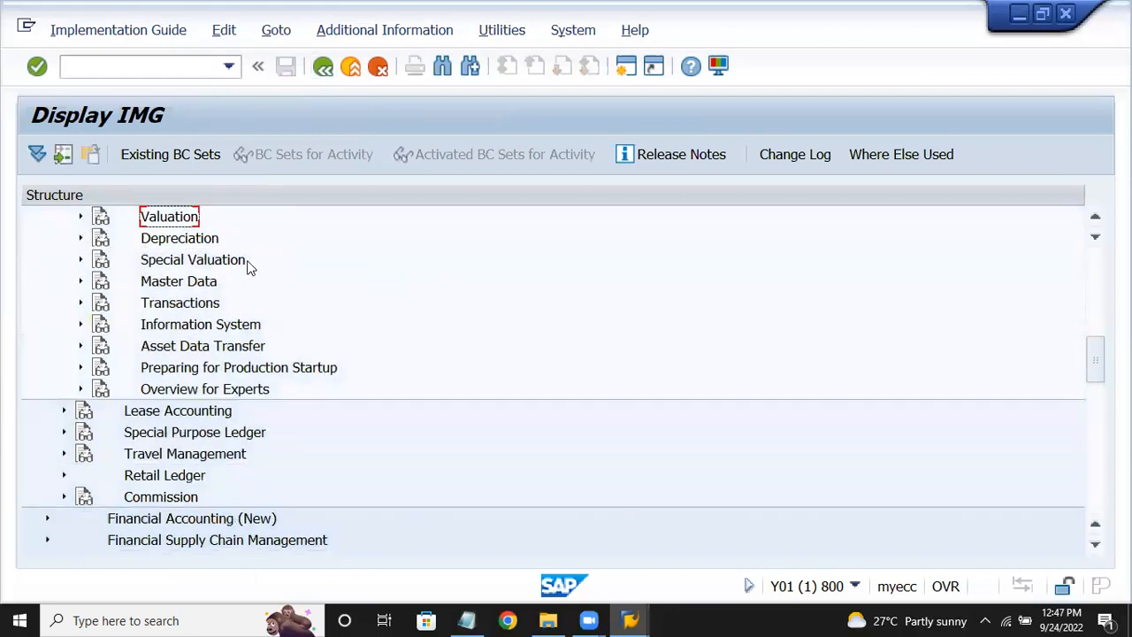
- Look through the Organizational Structures and Integration with General Ledger Accounting branches for the activity on depreciation areas in the asset class
key(Down)
key(Down)
key(Right)
key(Down)
key(Down)
key(Down)
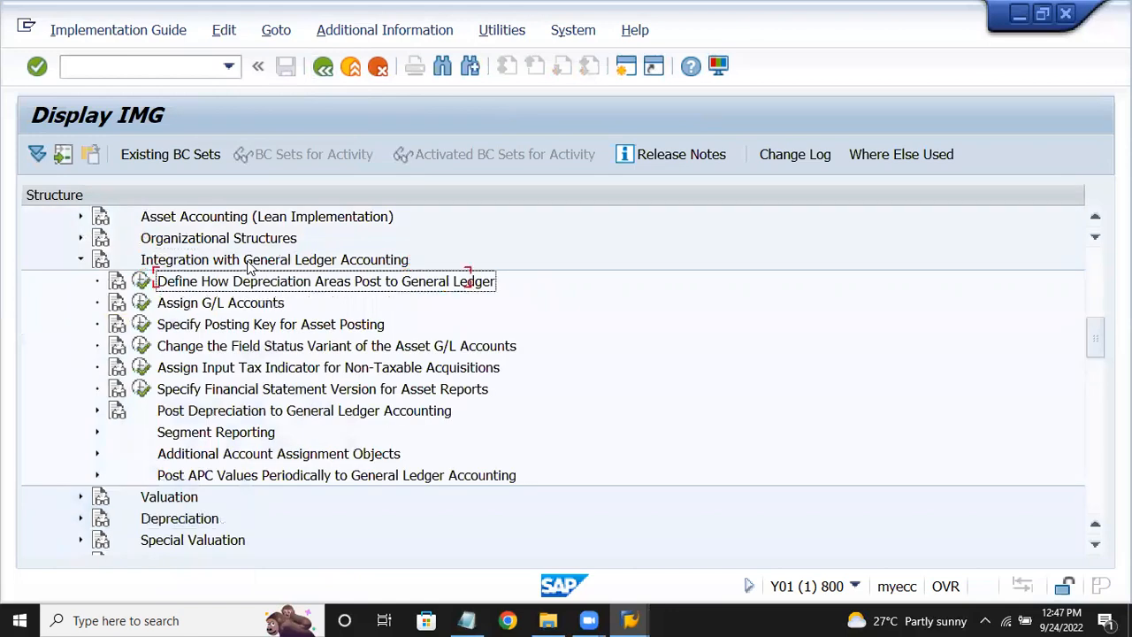
key(Up)
key(Up)
key(Up)
key(Left)
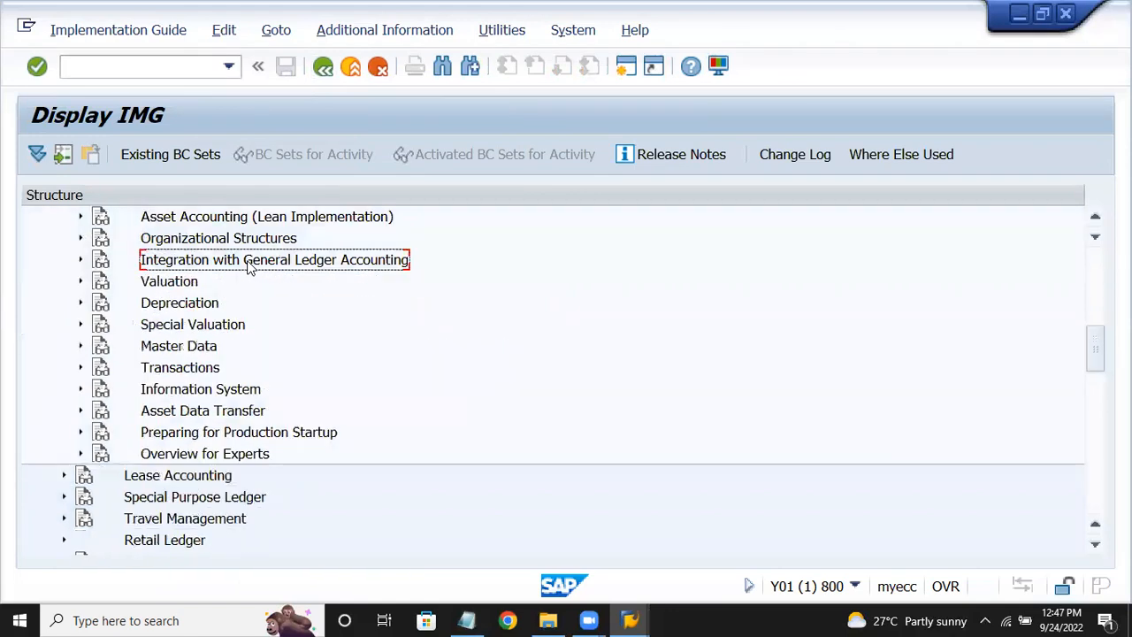
key(Up)
key(Right)
key(Down)
key(Down)
key(Down)
key(Down)
key(Down)
key(Right)
key(Left)
key(Up)
key(Up)
key(Up)
key(Up)
key(Up)
key(Left)
key(Down)
key(Right)
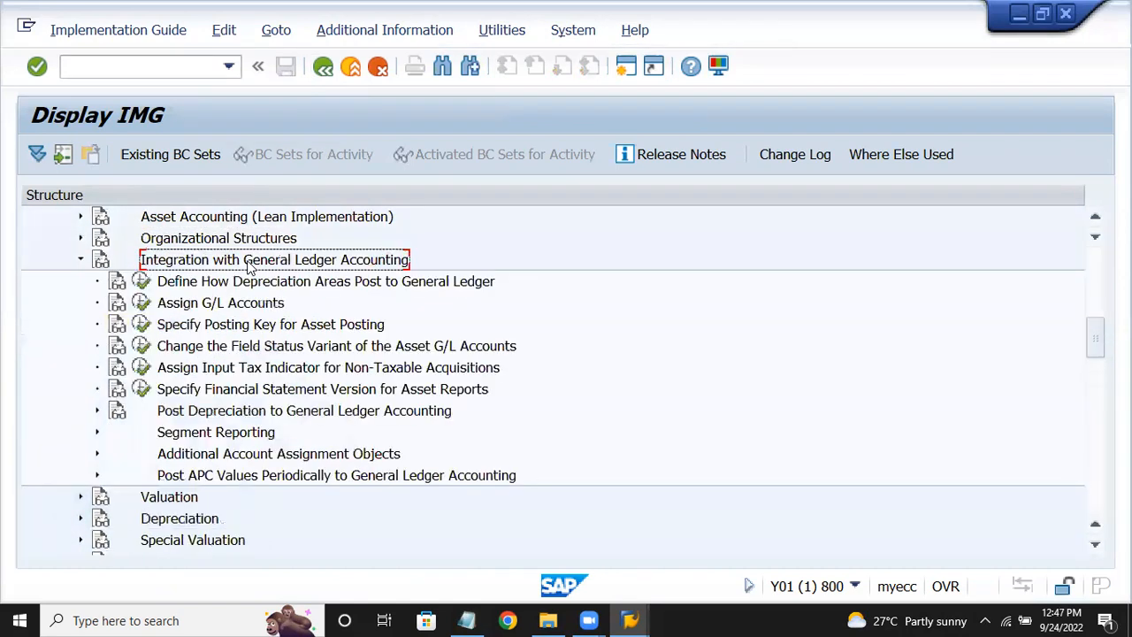
key(Left)
- Open the Determine Depreciation Areas in the Asset Class activity under Valuation
key(Down)
key(Right)
key(Down)
key(Down)
key(Down)
click(141, 346)
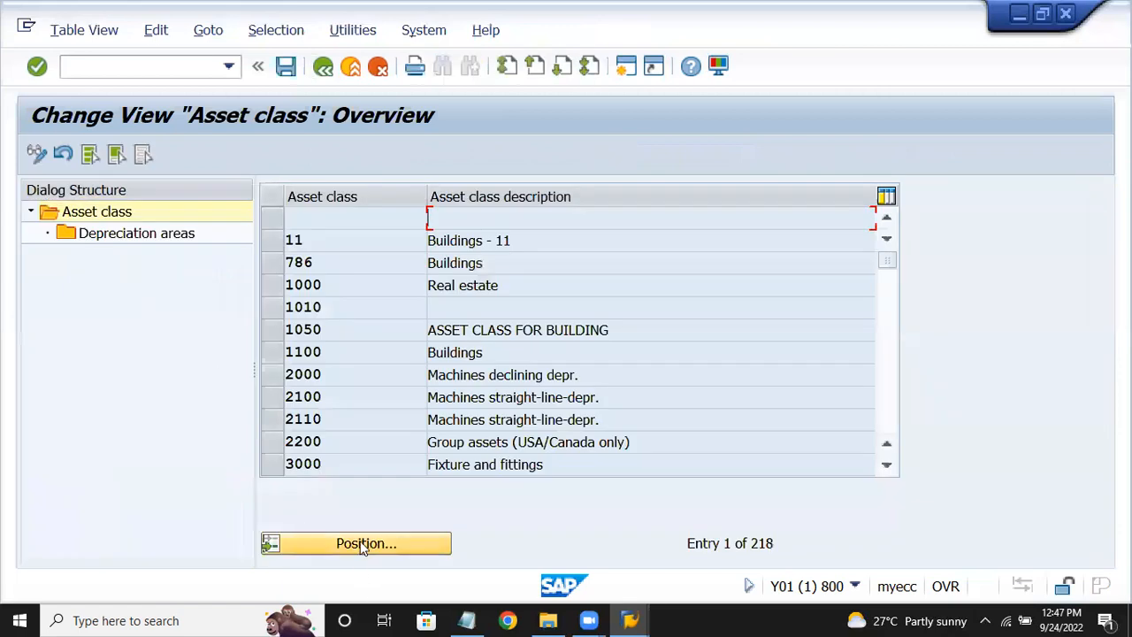
- Position the asset class list at the entry fur
click(365, 544)
text(ev)
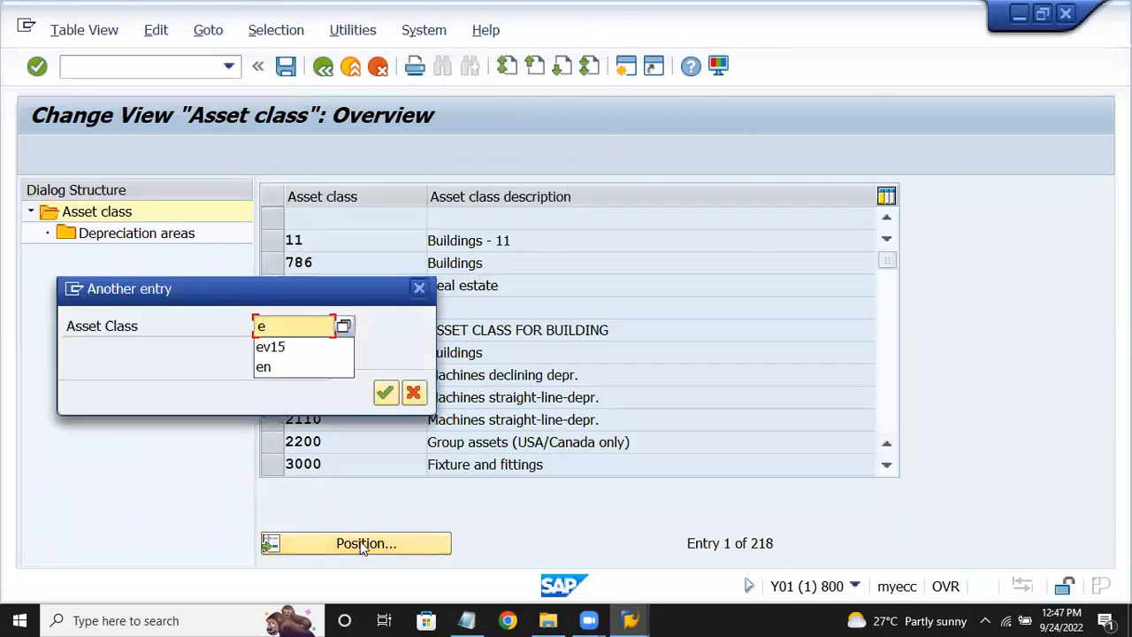
key(BackSpace)
key(BackSpace)
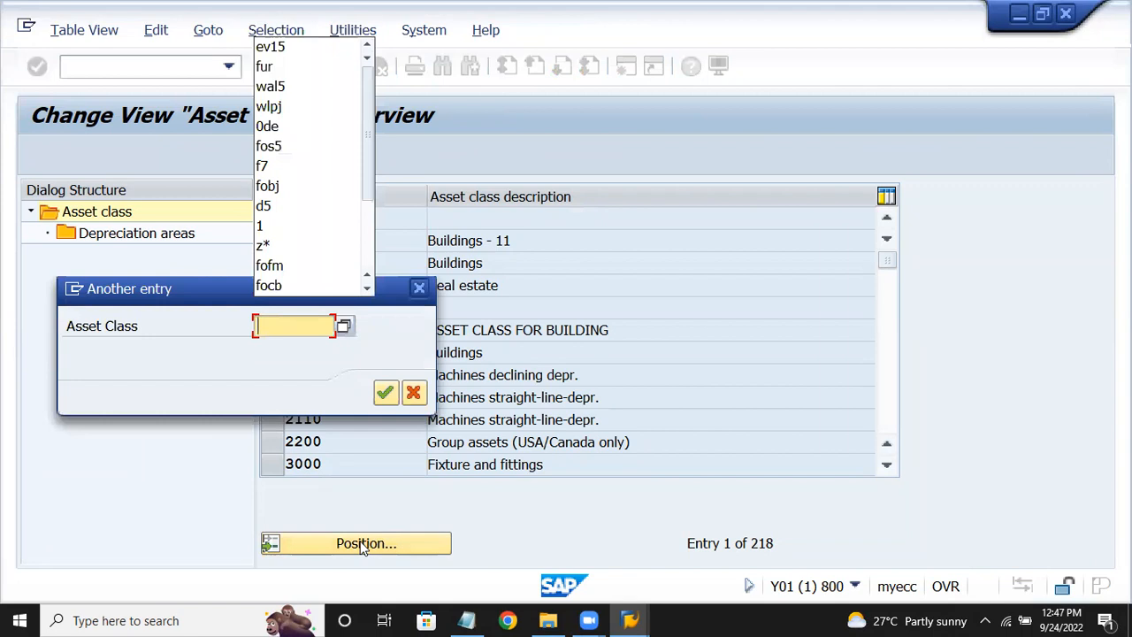
text(fur)
key(Return)
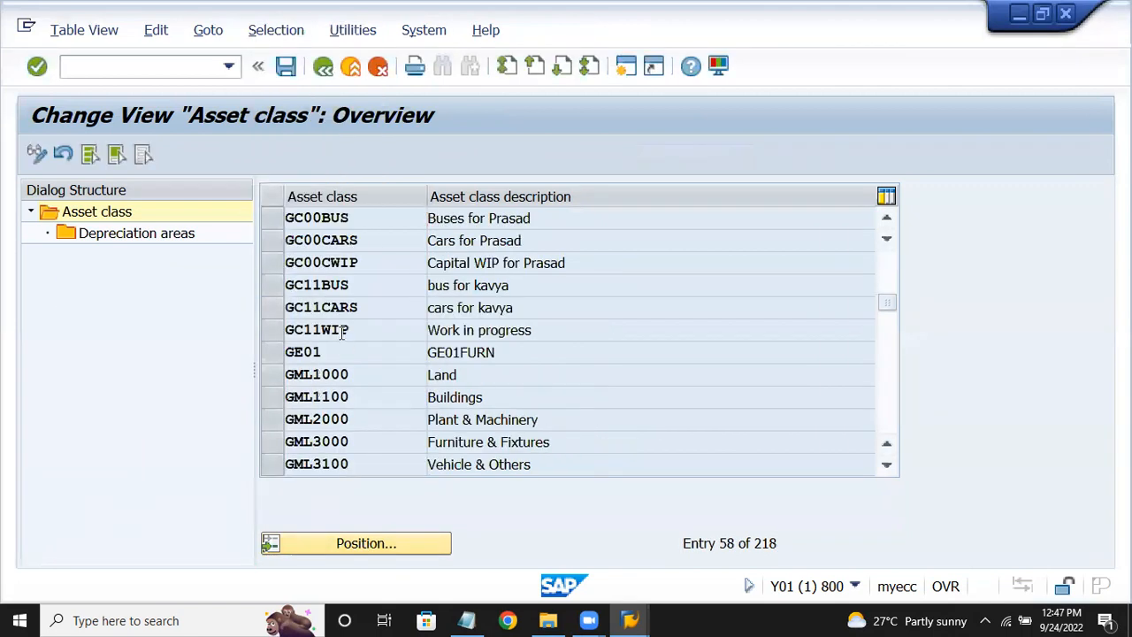
- Select asset class EV15FURN, Furniture - fixed asset- ev15, and open its depreciation areas
scroll(347, 334, down, 1)
scroll(347, 335, down, 2)
scroll(348, 335, up, 4)
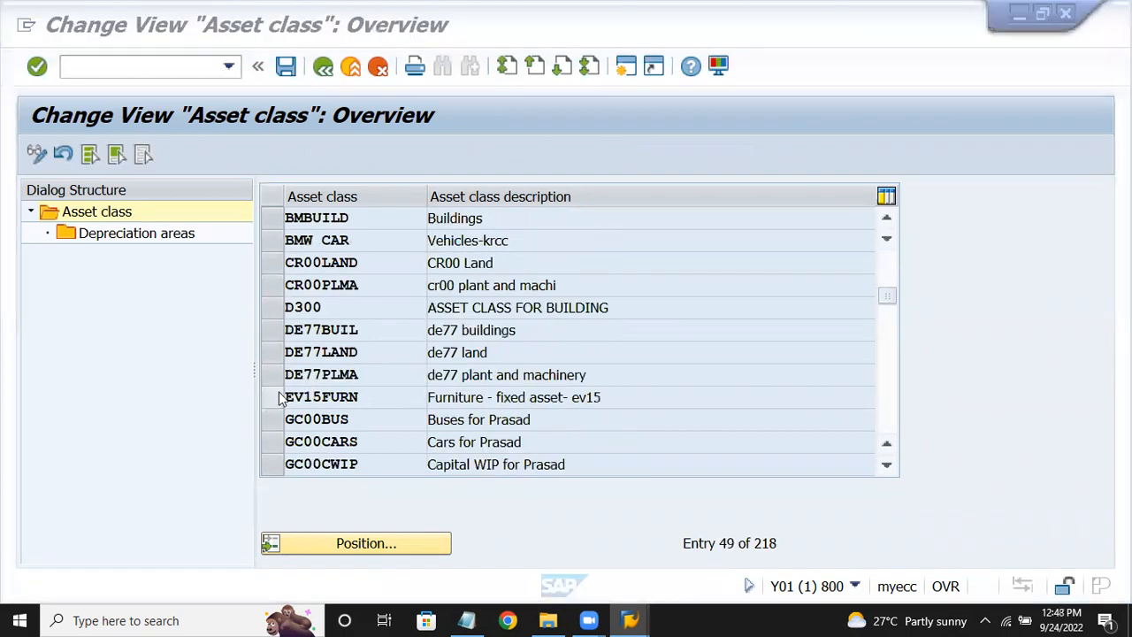
click(287, 395)
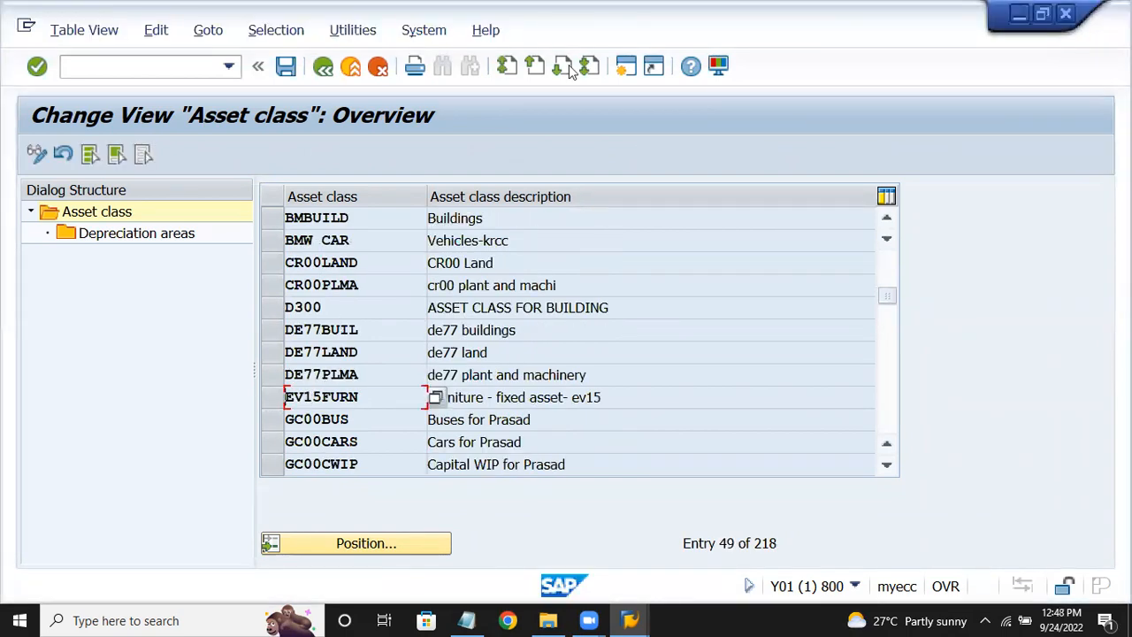
click(275, 398)
click(275, 399)
click(275, 399)
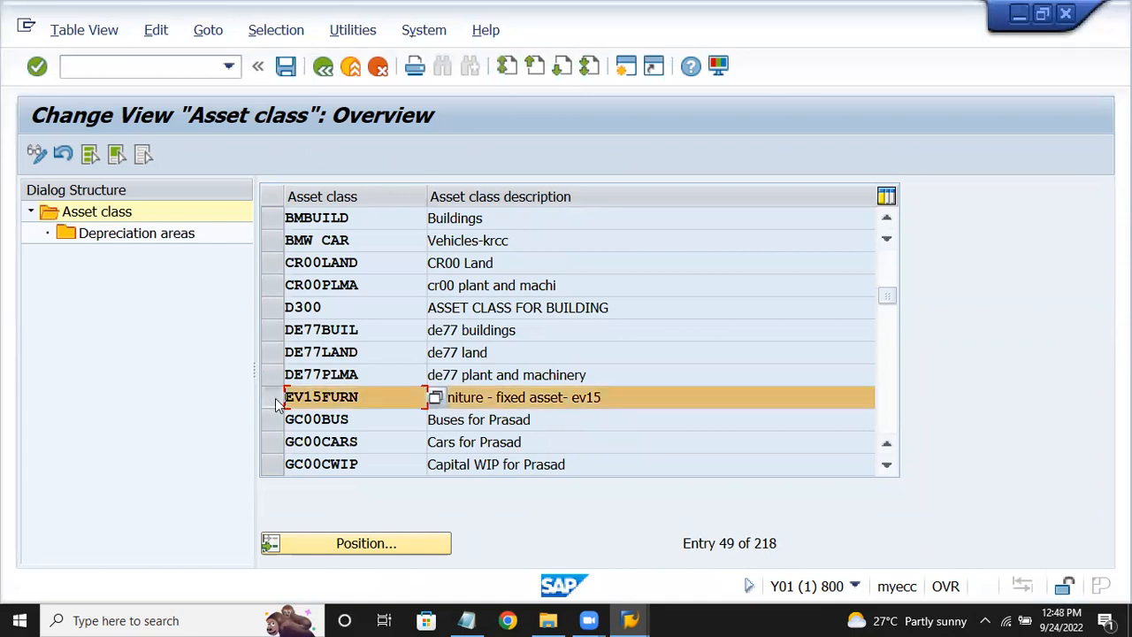
double_click(170, 239)
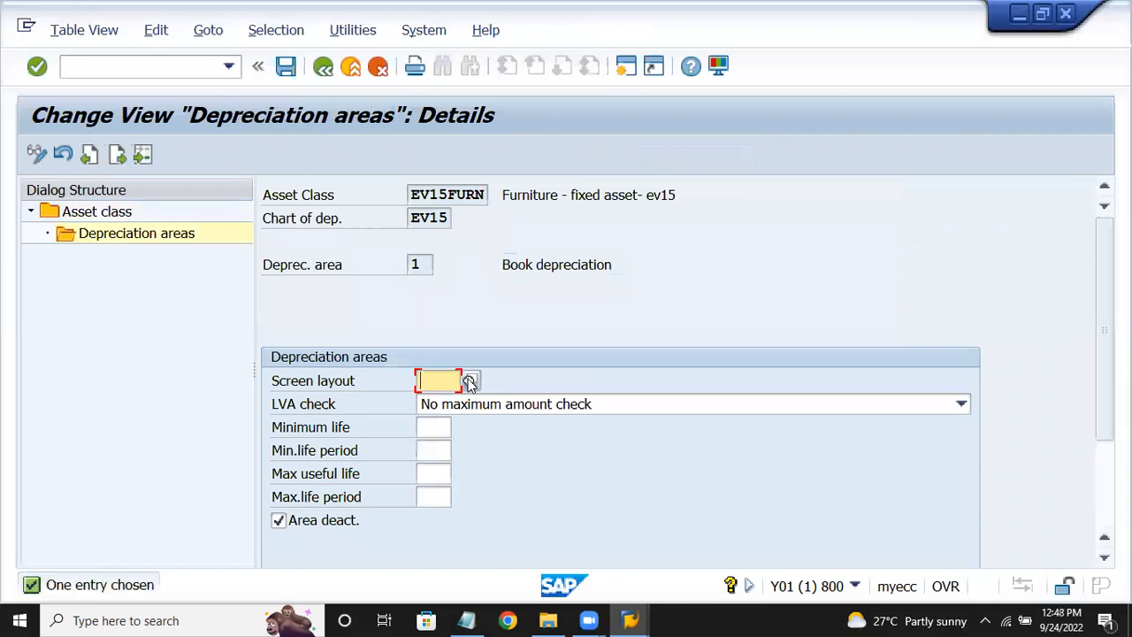
- Set the screen layout of the book depreciation area to 1000, Depr. on main asset no. level, and confirm it
click(469, 380)
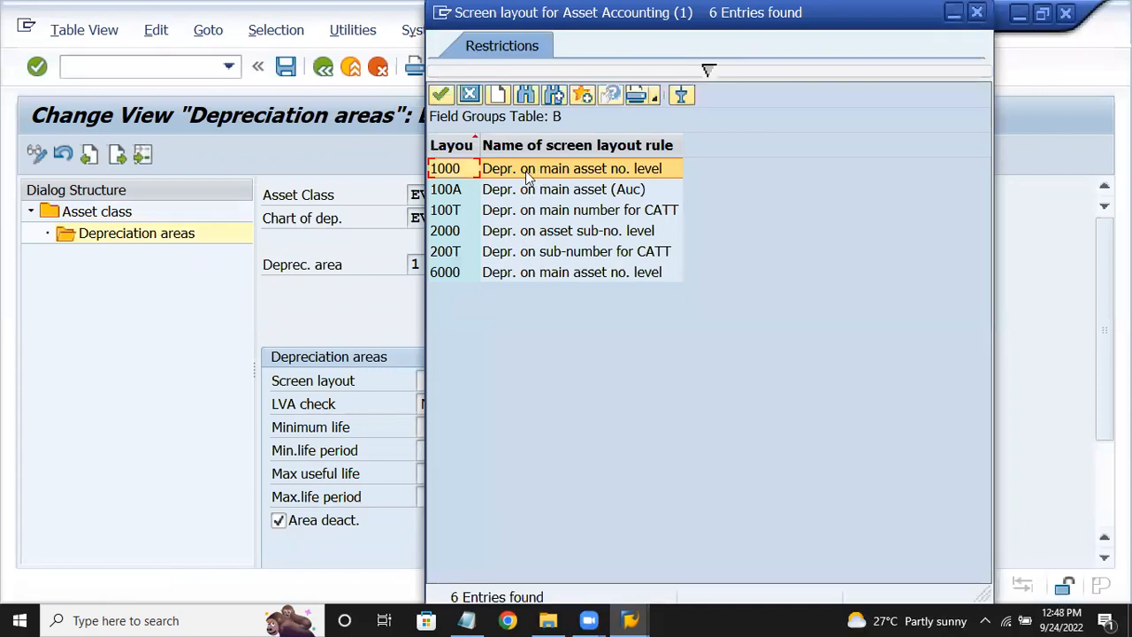
double_click(594, 169)
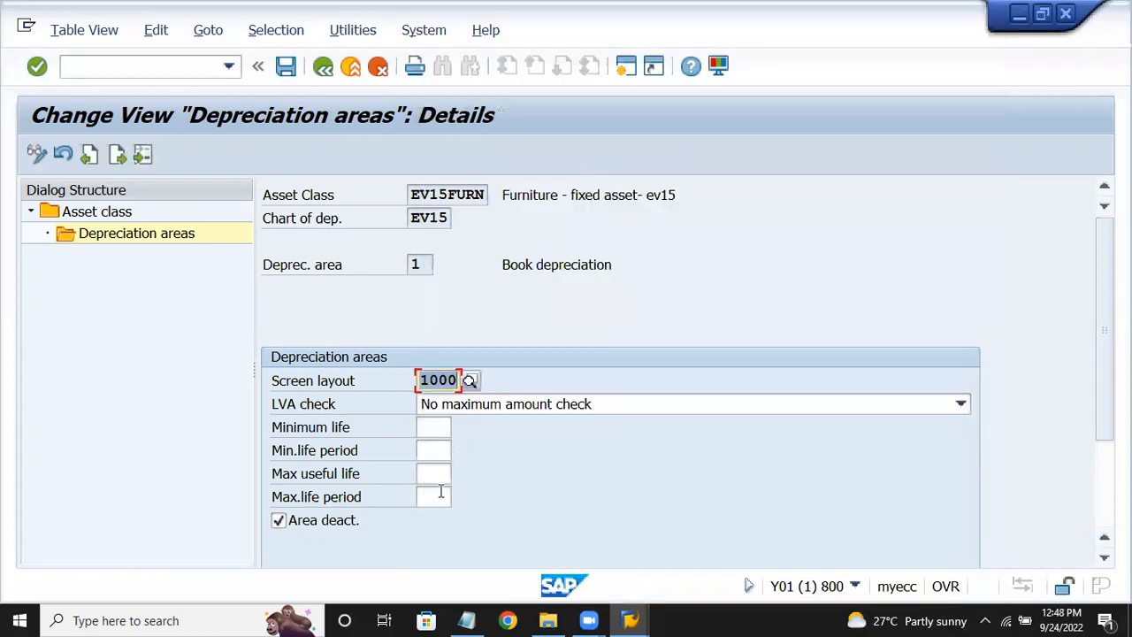
scroll(441, 491, down, 1)
click(363, 482)
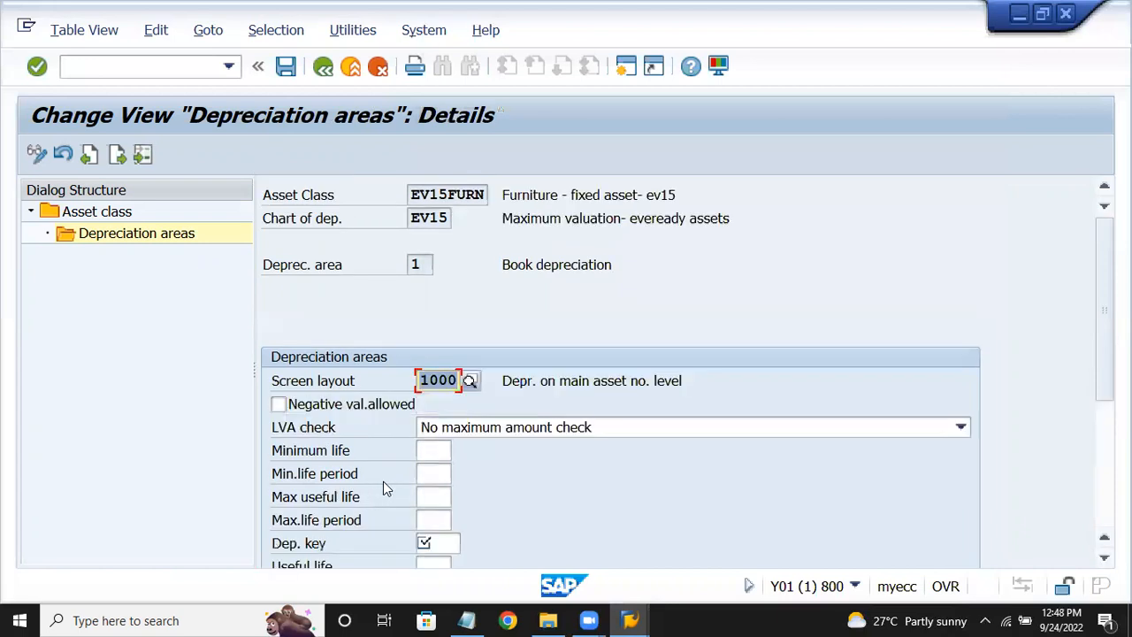
- Choose SLM, straight line method, as the depreciation key from the list of possible values and confirm the entries
scroll(383, 481, down, 3)
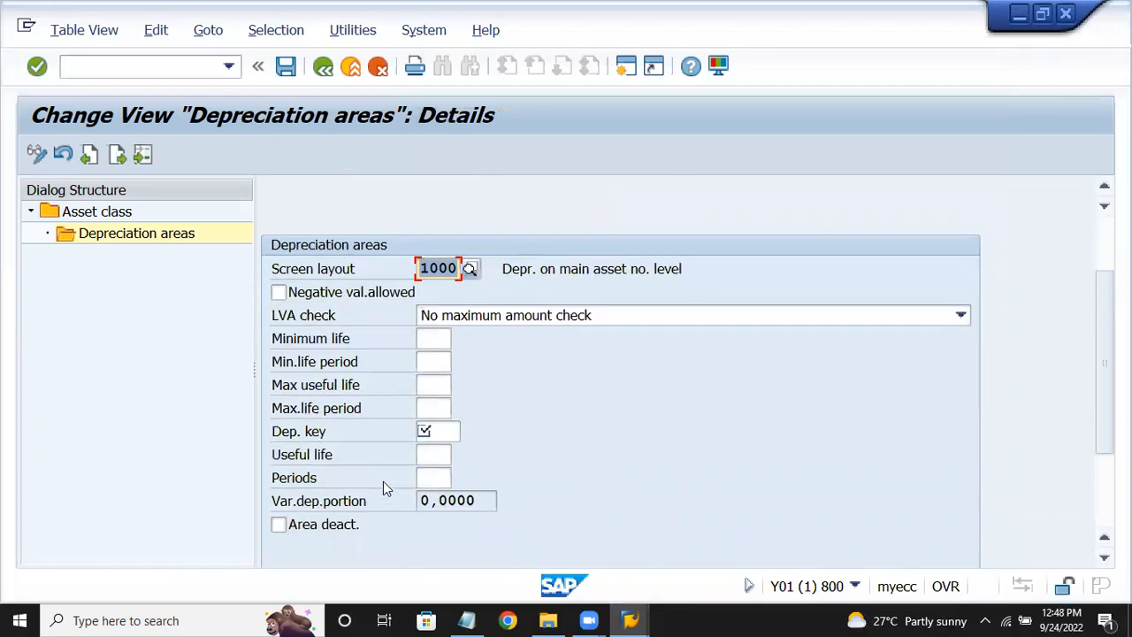
click(443, 432)
click(457, 431)
key(F4)
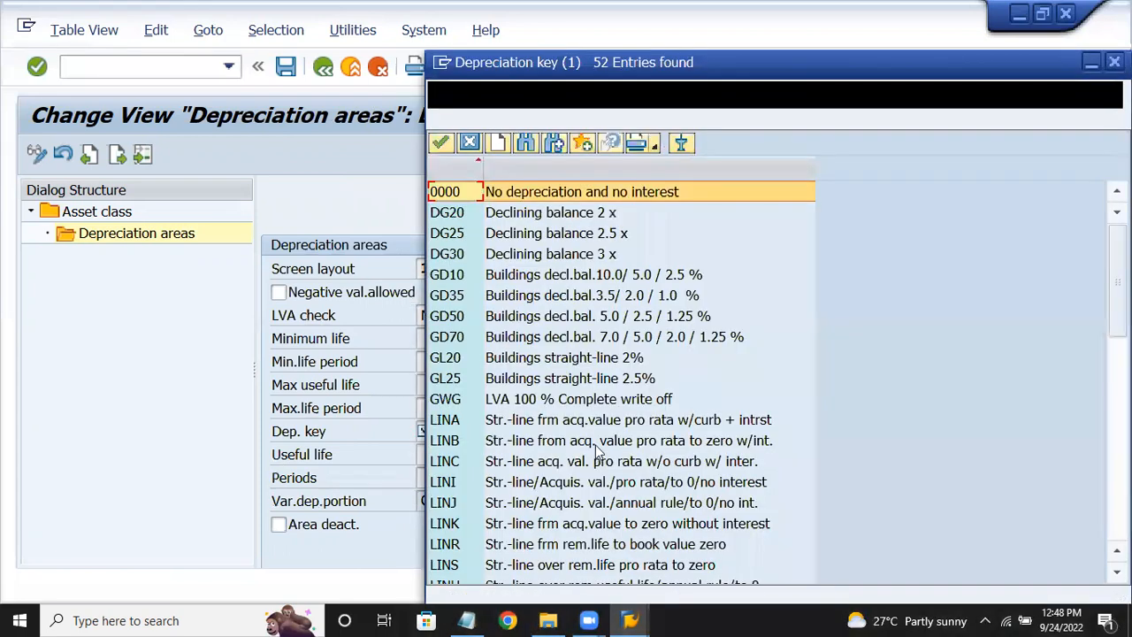
click(557, 445)
scroll(557, 445, down, 2)
scroll(557, 447, down, 10)
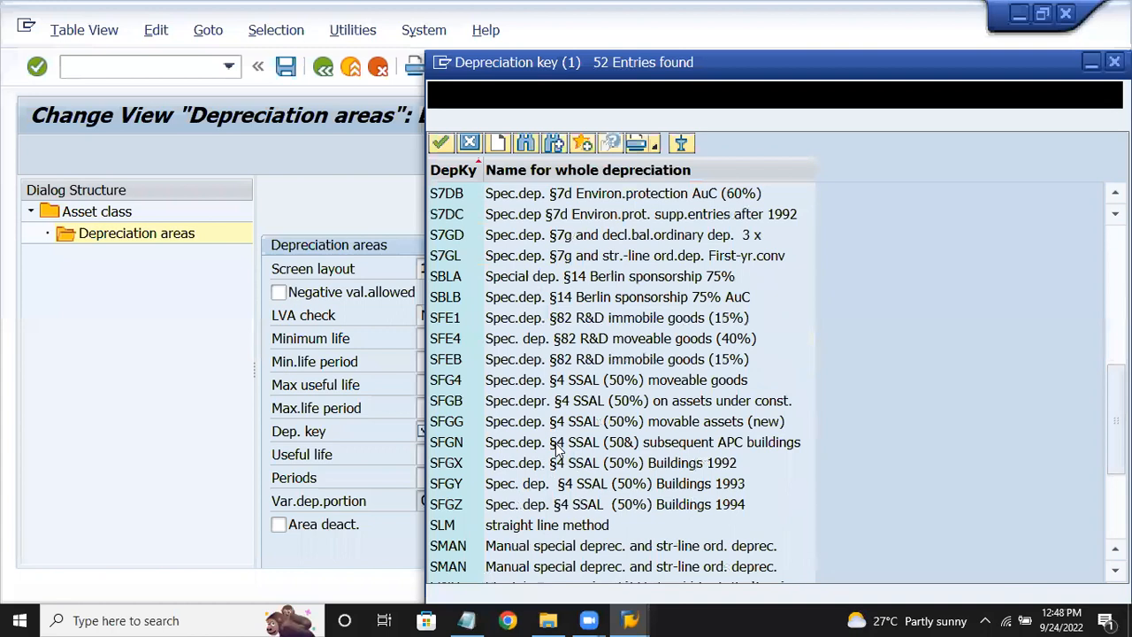
double_click(556, 339)
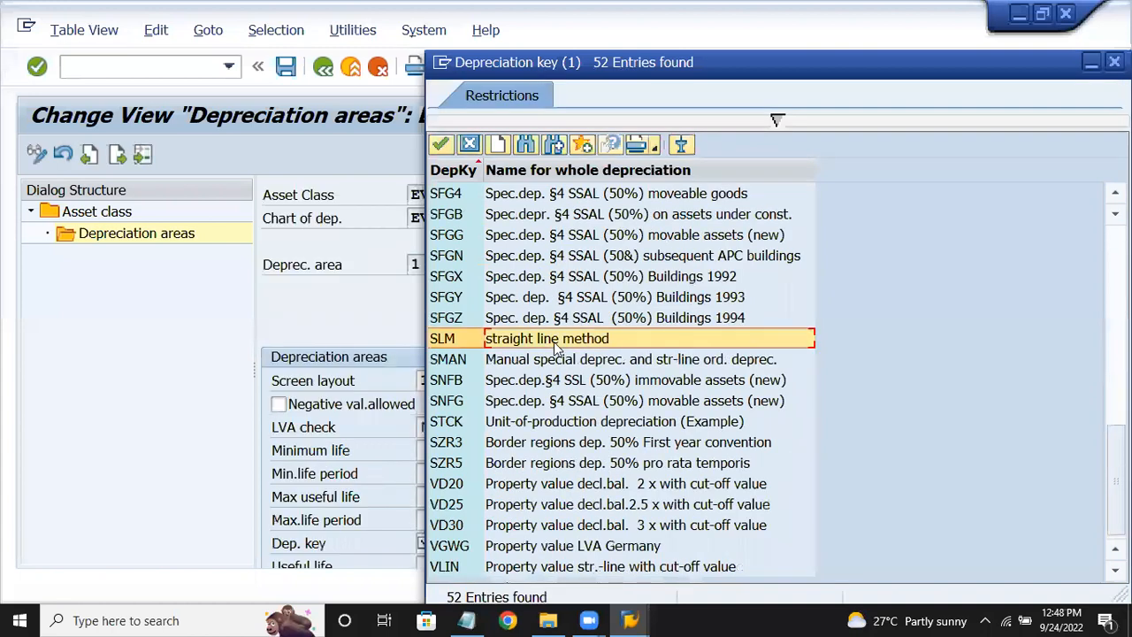
scroll(516, 498, down, 1)
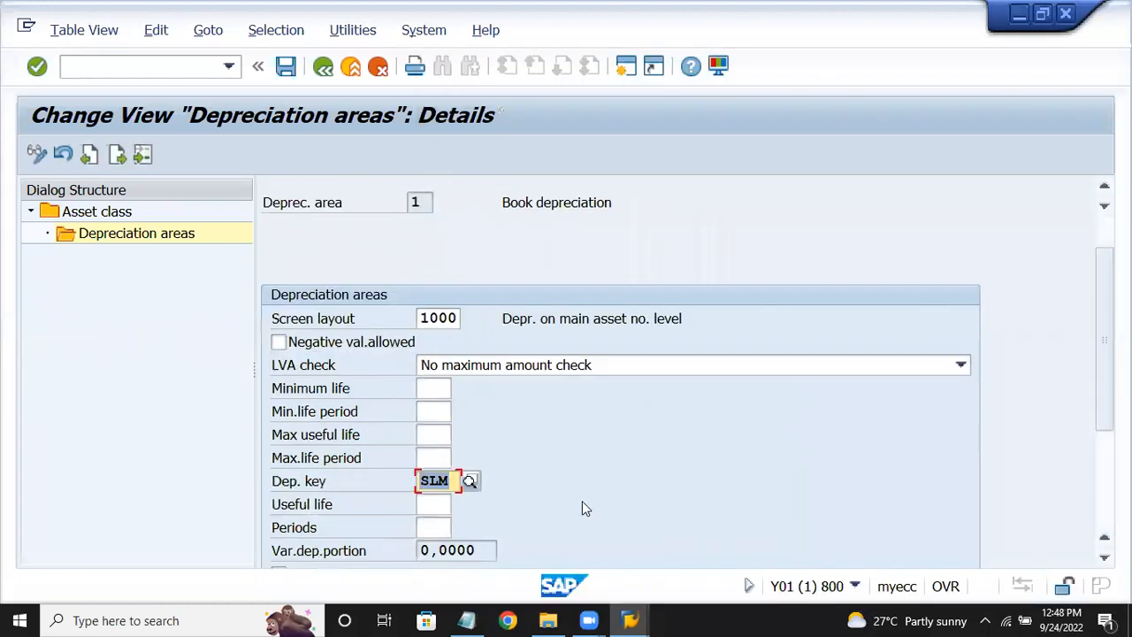
scroll(582, 501, down, 1)
key(Return)
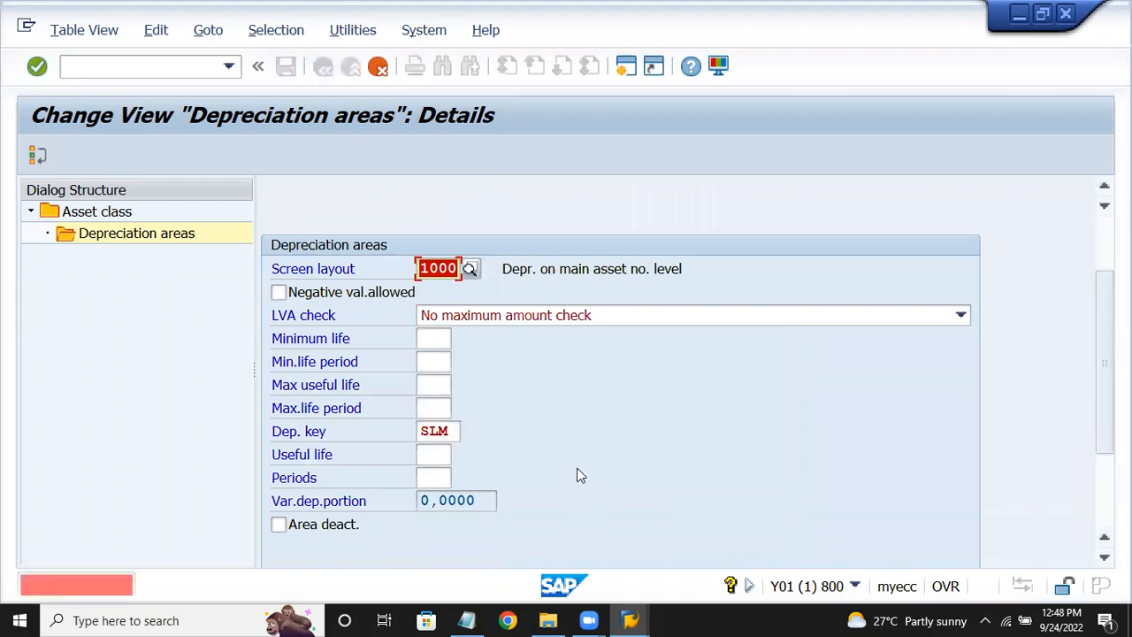
- Set the useful life to 12 and the periods to 12 for the book depreciation area
scroll(578, 471, down, 1)
scroll(577, 463, down, 1)
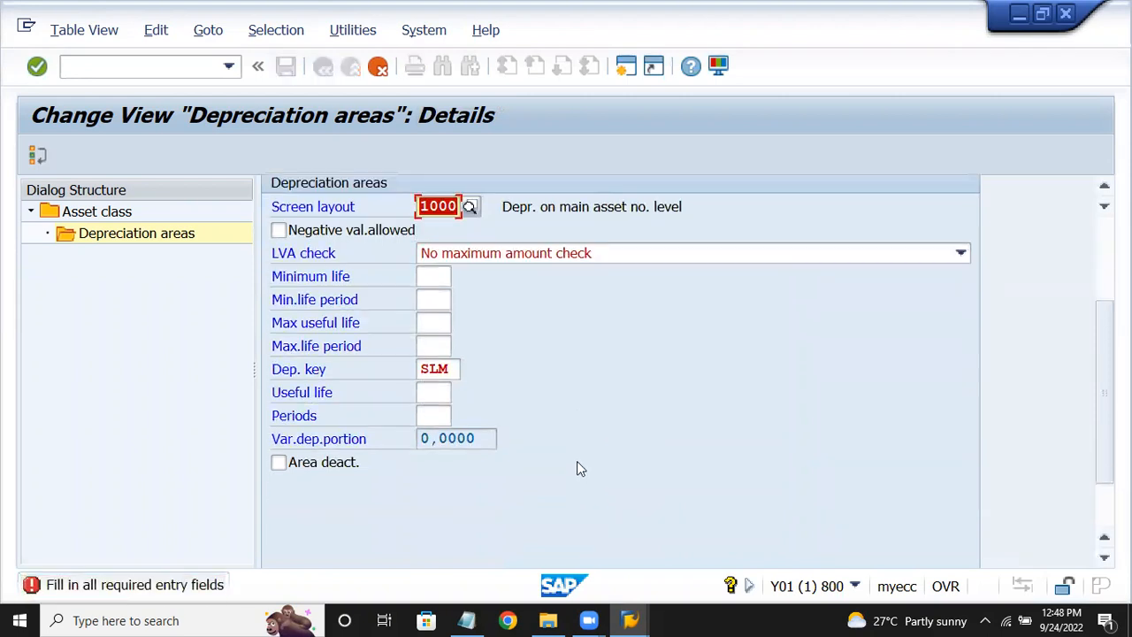
click(434, 391)
text(12)
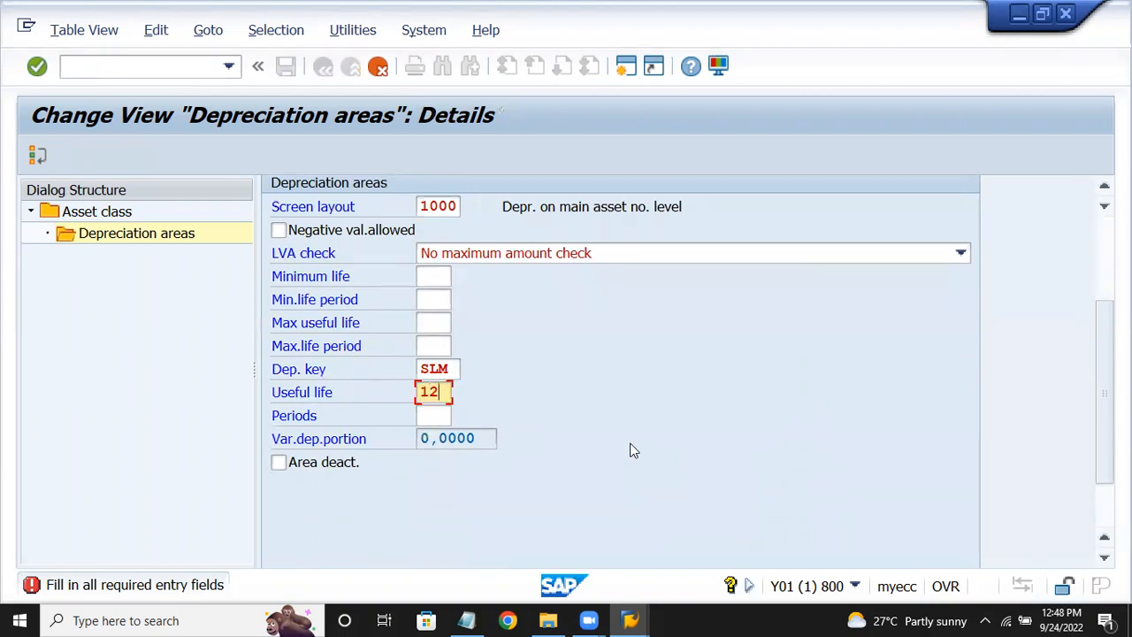
key(Tab)
text(12)
key(Return)
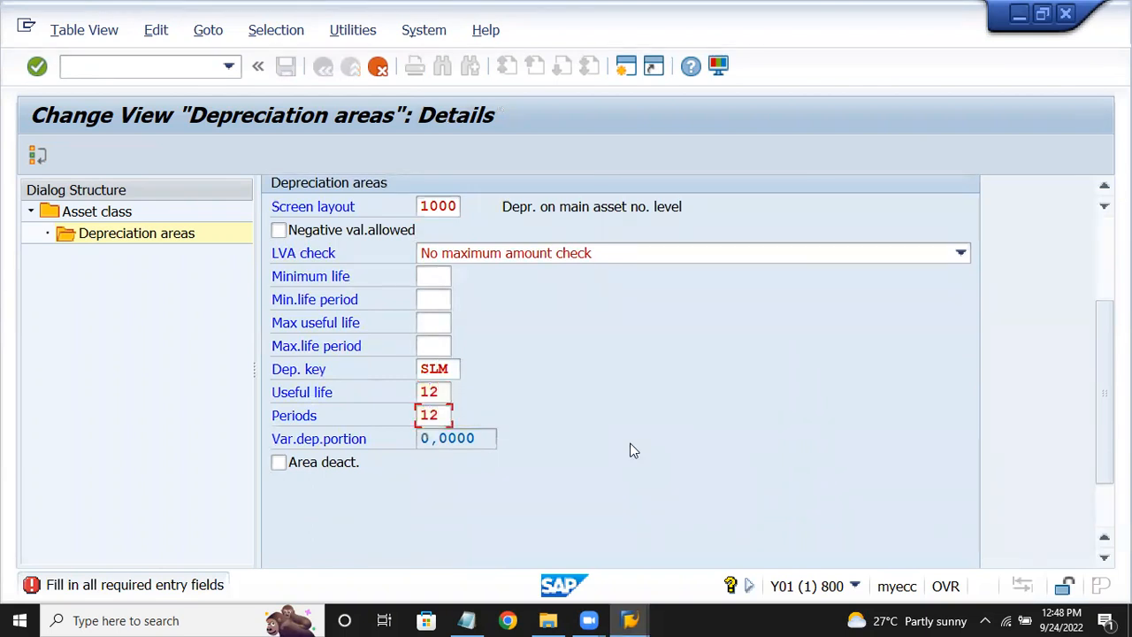
- Set the minimum life to 10 and the minimum life period to 12
click(433, 277)
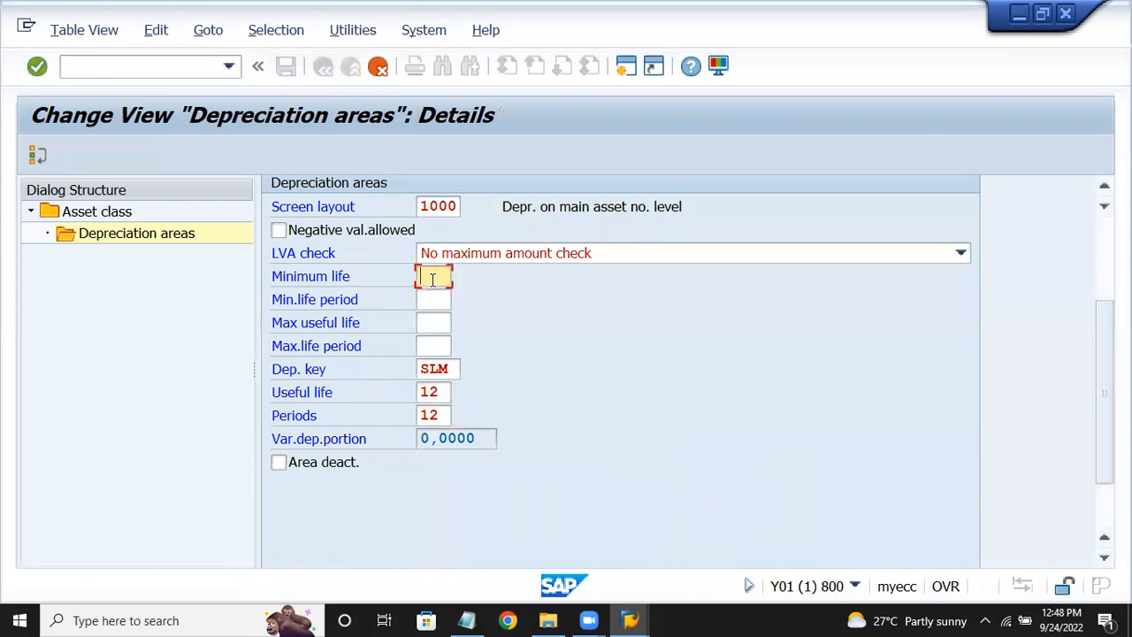
text(12)
key(Tab)
text(12)
key(Tab)
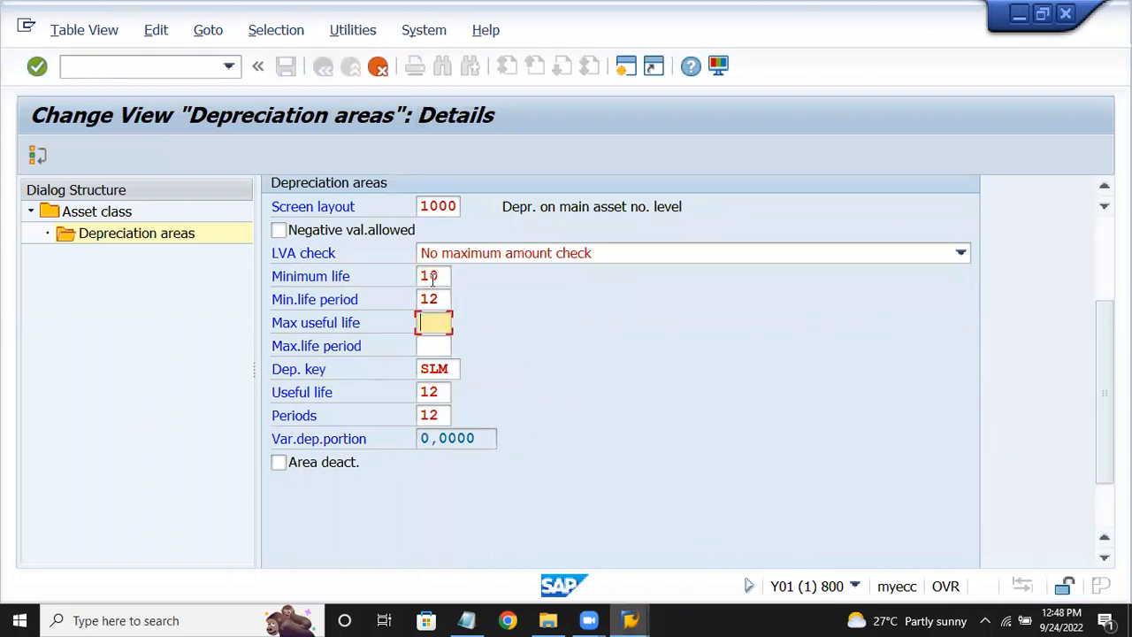
- Set the maximum useful life to 12 and the maximum life period to 12, and confirm the entries
text(12)
key(Tab)
text(12)
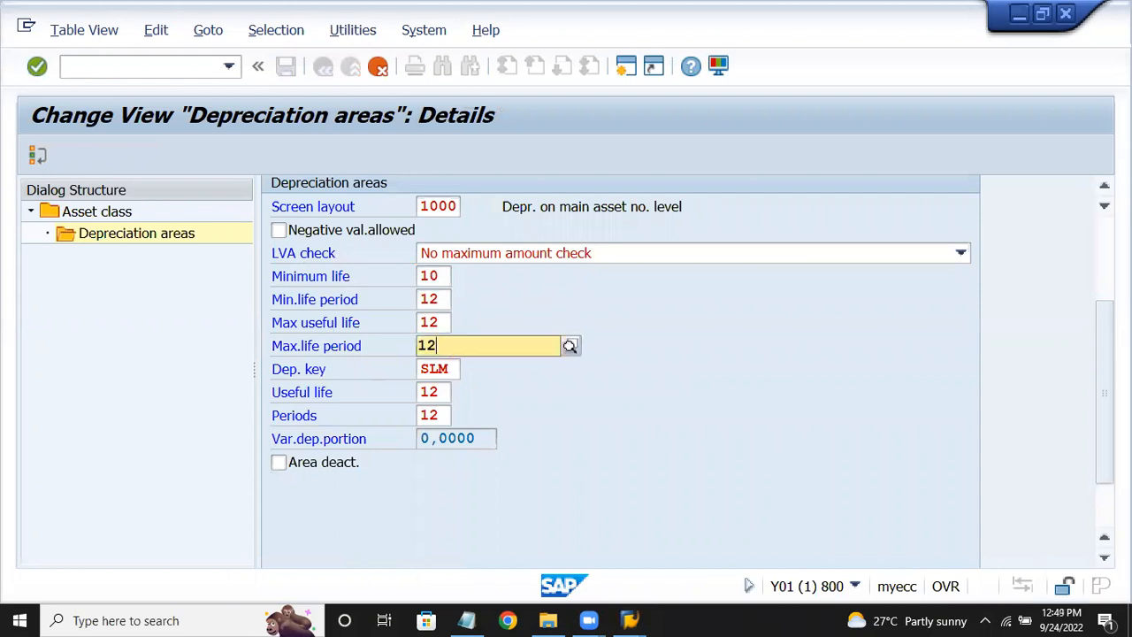
key(Return)
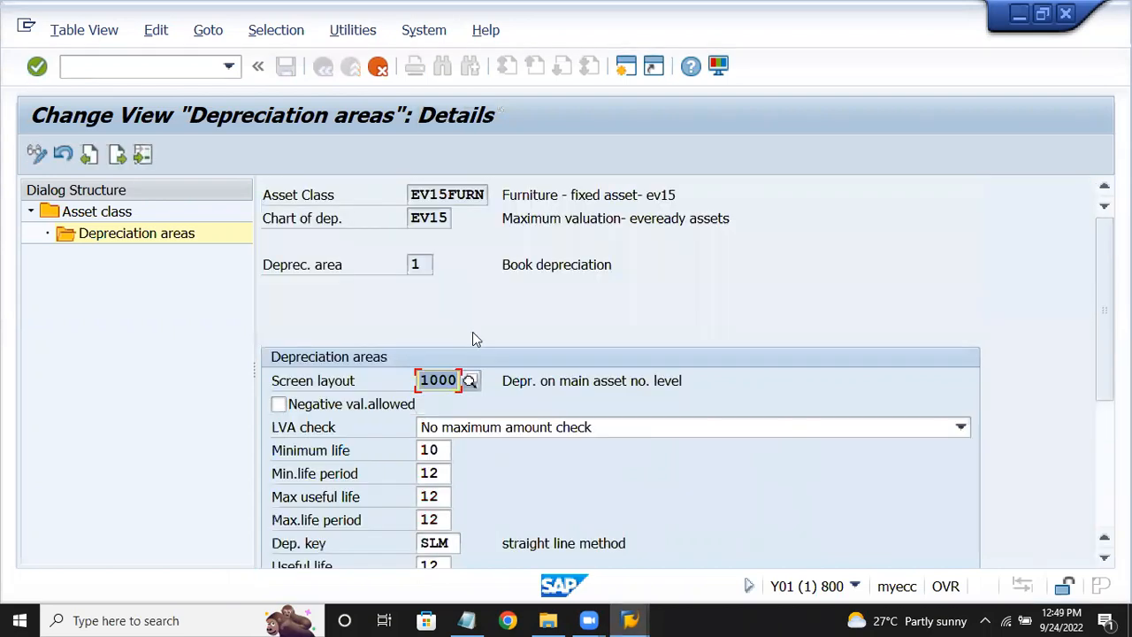
- Save the book depreciation area settings for asset class EV15FURN and leave the details view
scroll(498, 449, down, 1)
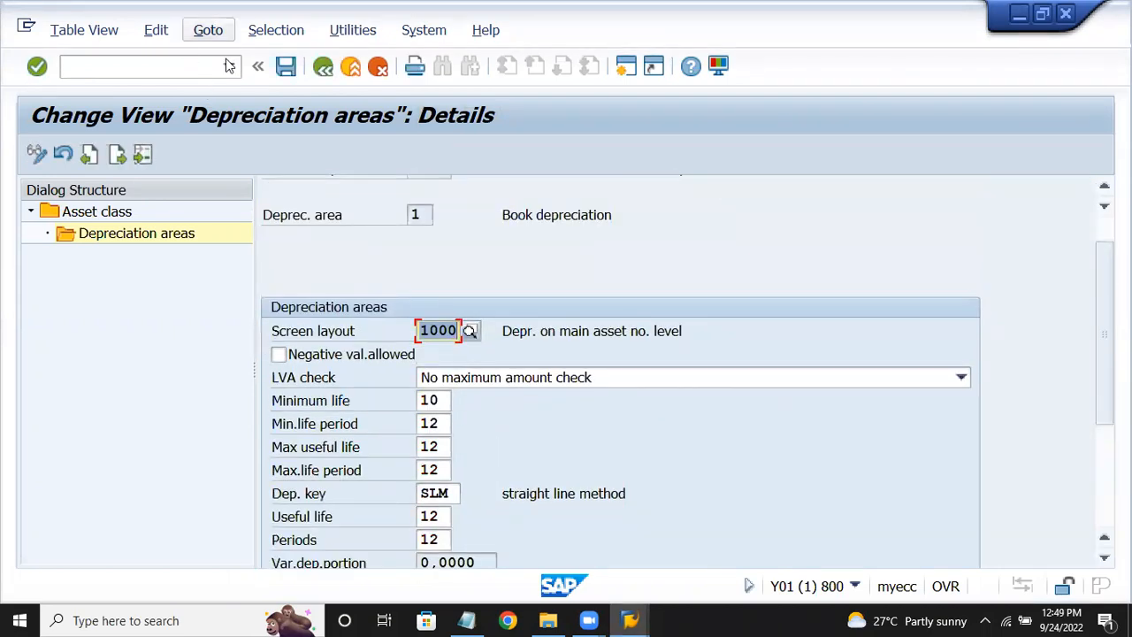
click(286, 66)
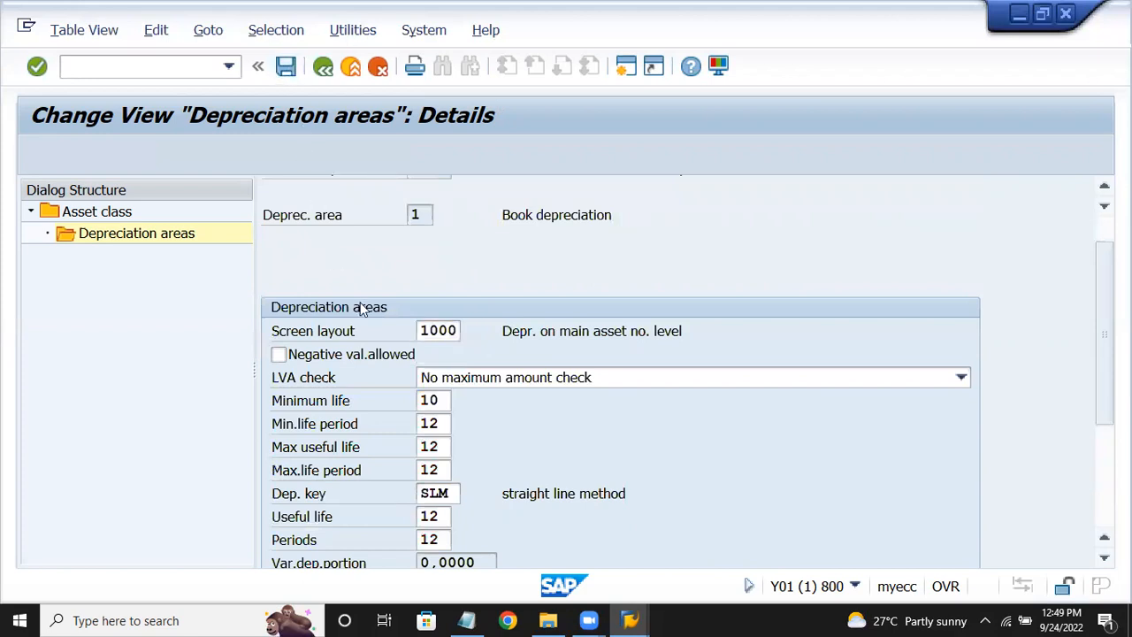
click(403, 394)
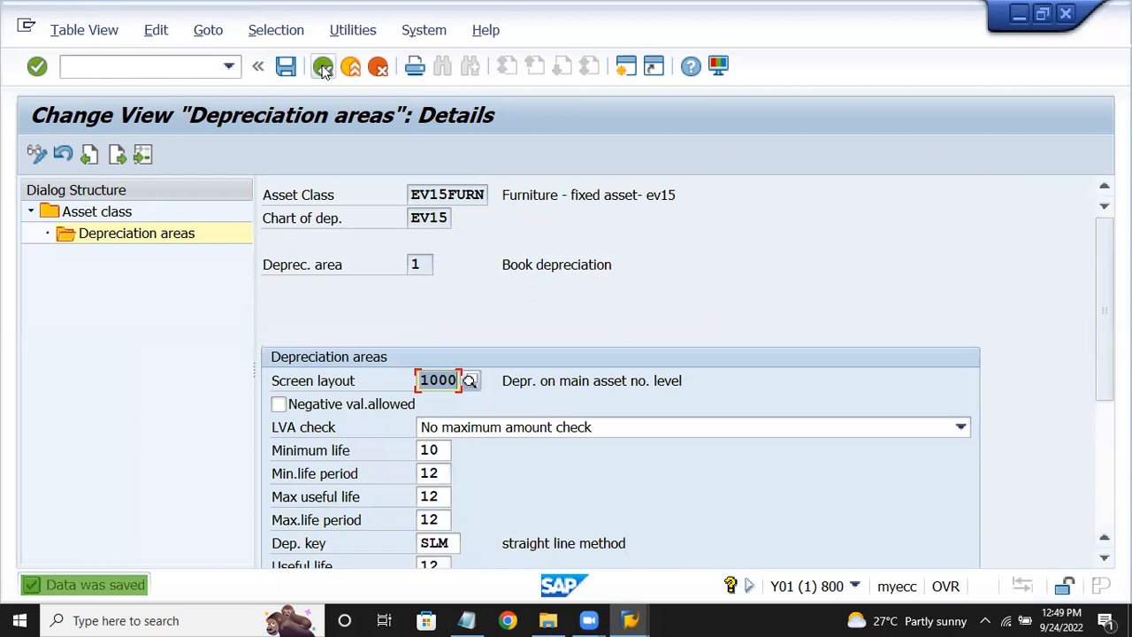
click(324, 71)
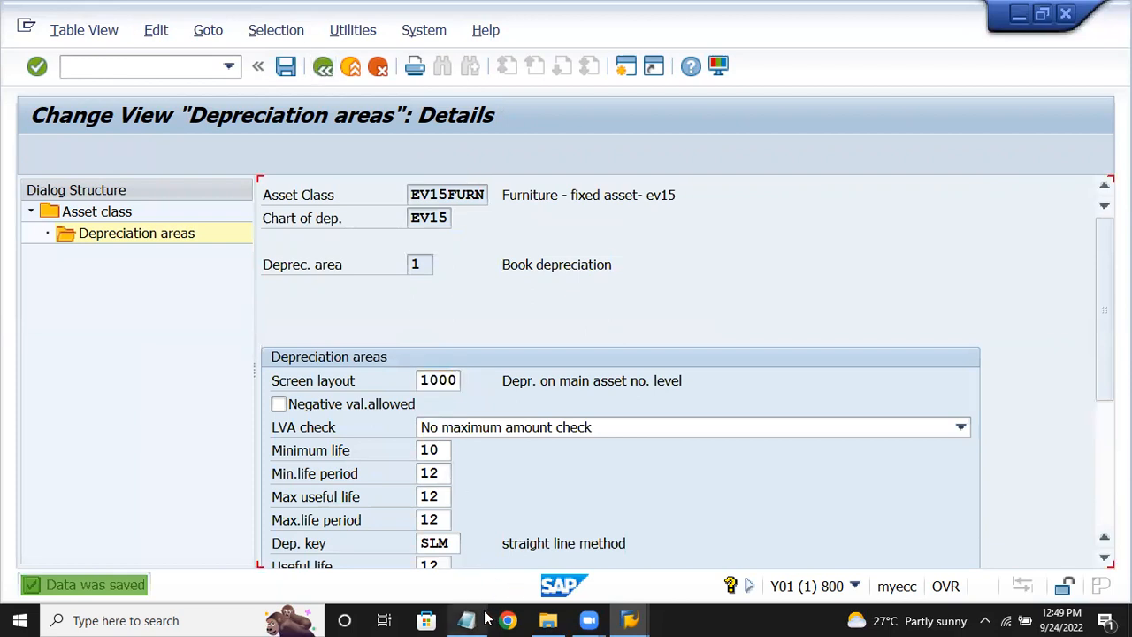
- Switch to the SAP Fico notes in Notepad and look back through them to the earlier asset accounting configuration steps
mouse_move(478, 619)
click(487, 563)
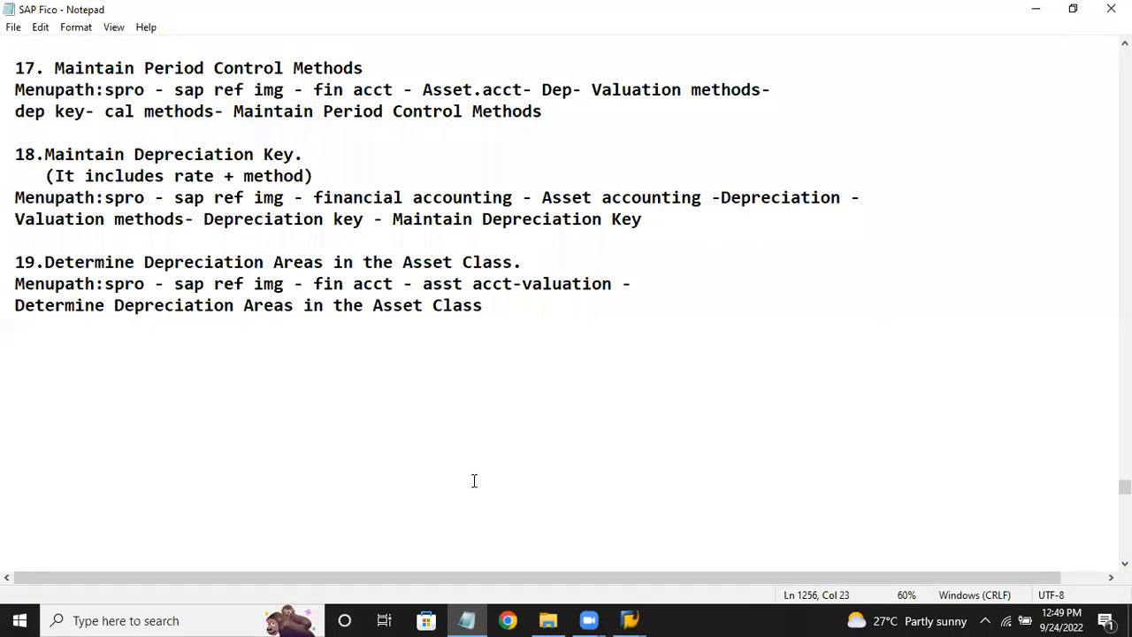
scroll(442, 458, up, 8)
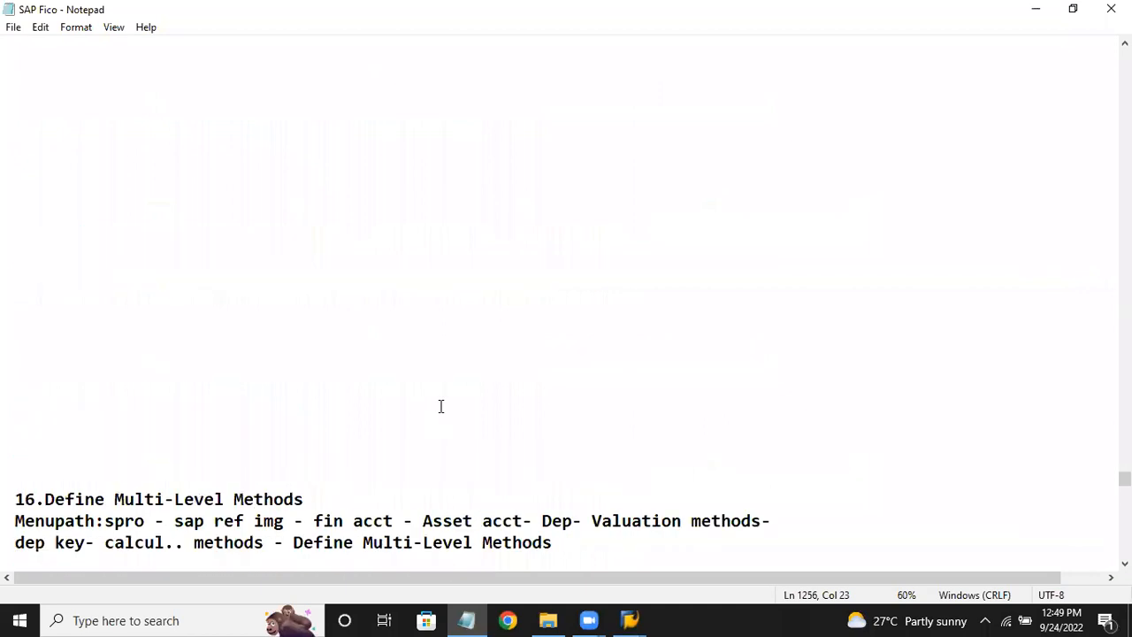
key(Page_Up)
key(Page_Up)
key(Page_Up)
key(Page_Up)
key(Page_Up)
key(Page_Up)
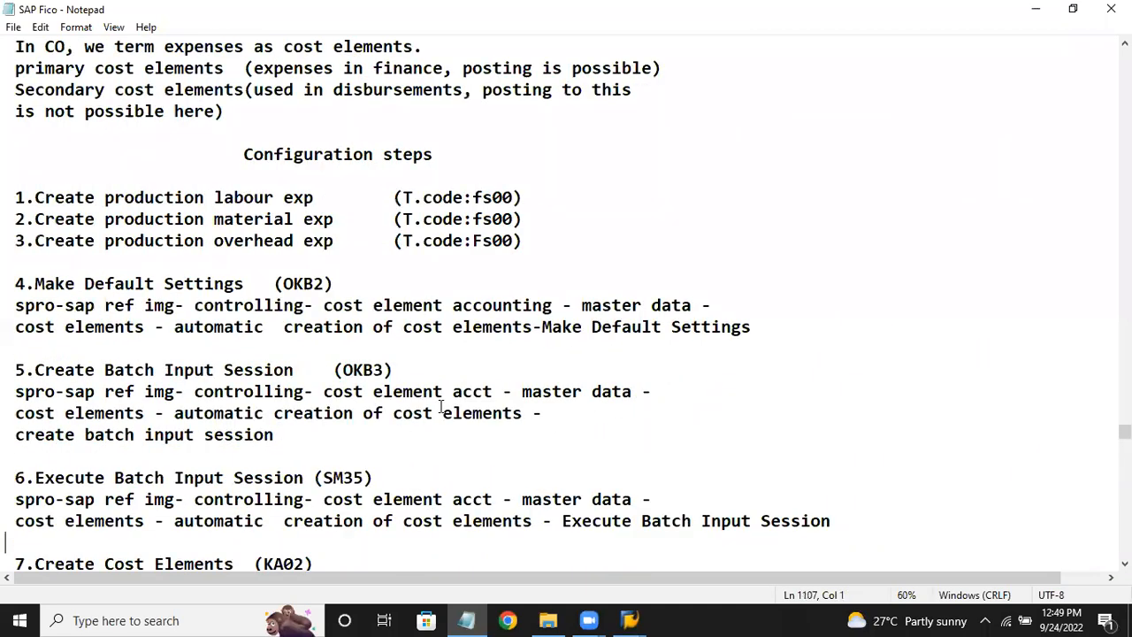
key(Page_Up)
key(Page_Up)
key(Page_Up)
key(Page_Up)
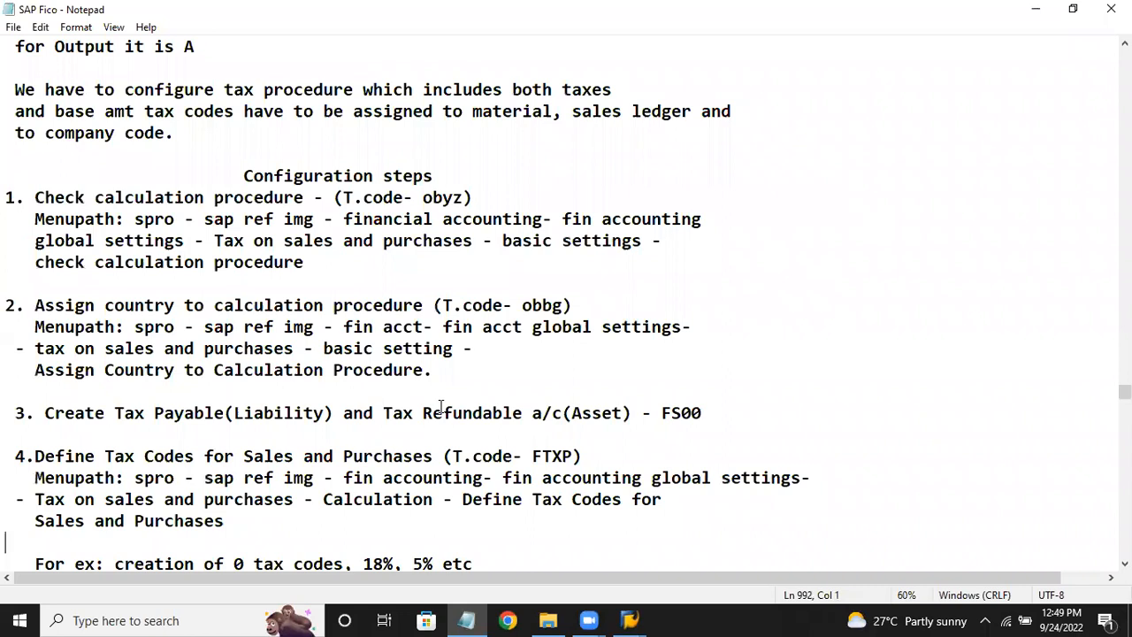
key(Page_Up)
key(Page_Up)
key(Page_Up)
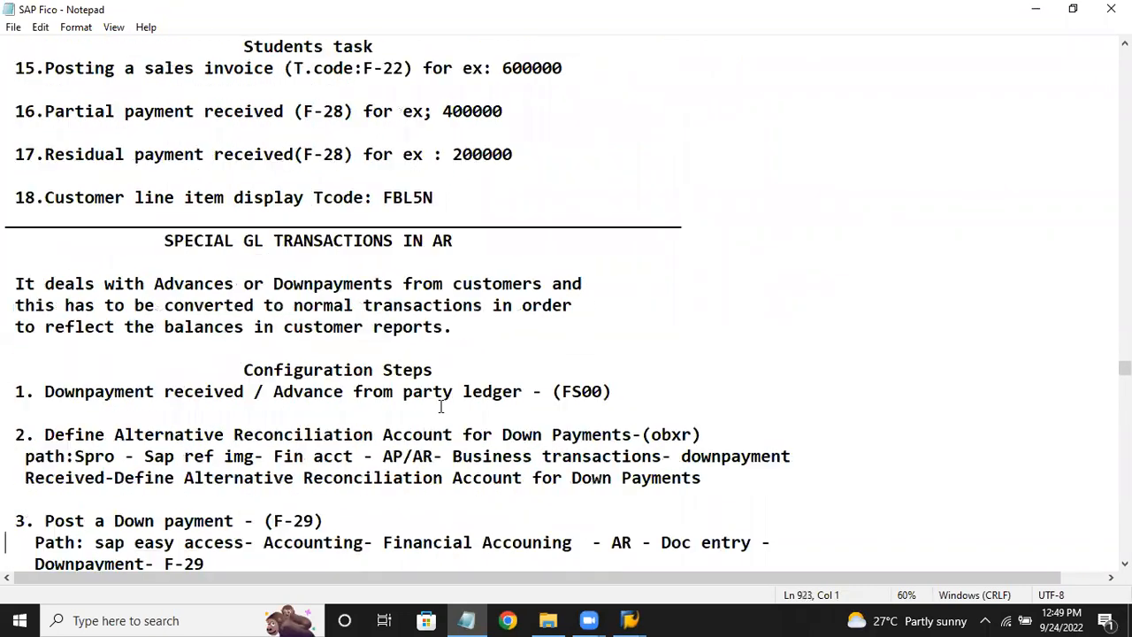
key(Page_Up)
key(Page_Up)
key(Page_Up)
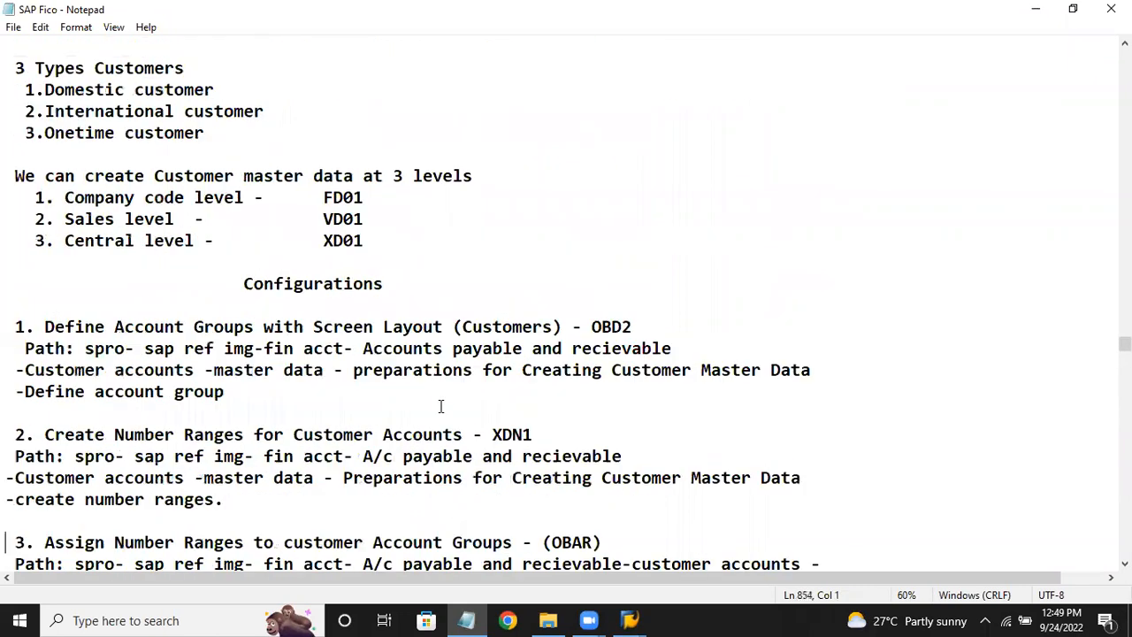
key(Page_Up)
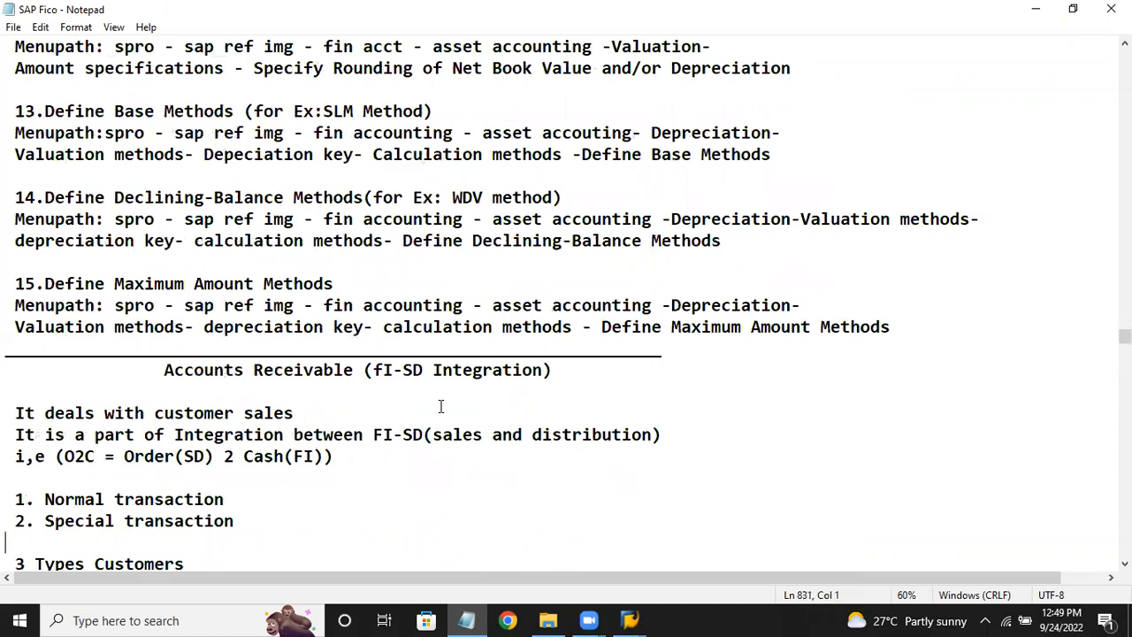
- Look ahead in the notes to the end user part on creating assets and posting capital purchases
key(Page_Down)
key(Page_Down)
key(Page_Down)
key(Page_Down)
key(Page_Down)
key(Page_Down)
key(Page_Down)
key(Page_Down)
key(Page_Down)
key(Page_Down)
key(Page_Down)
key(Page_Down)
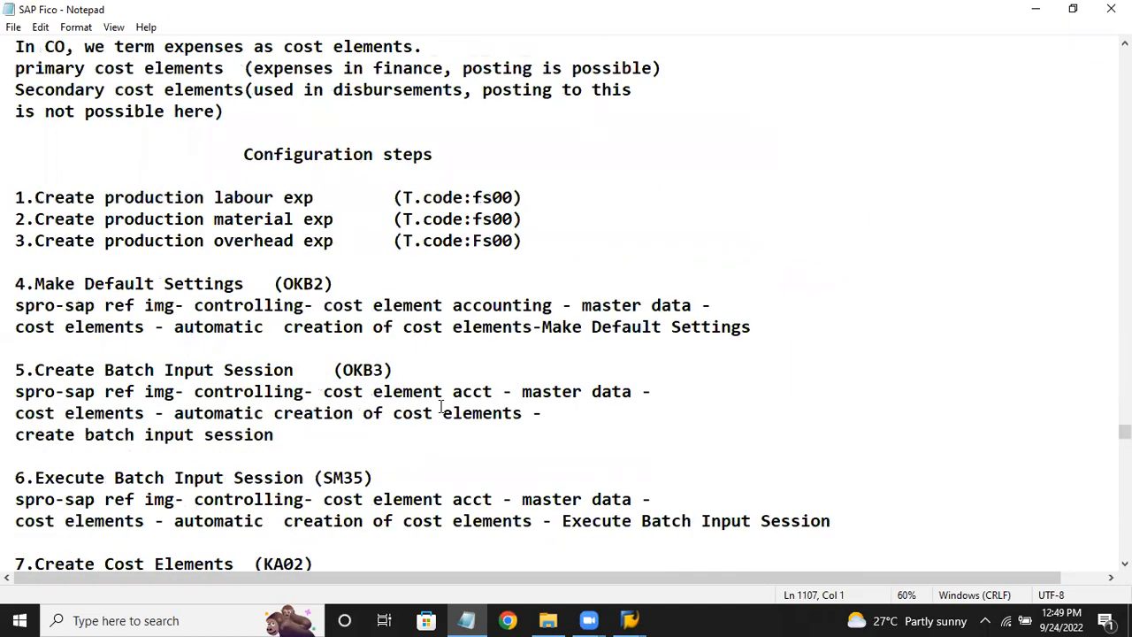
key(Page_Down)
key(Page_Down)
key(Page_Down)
key(Page_Down)
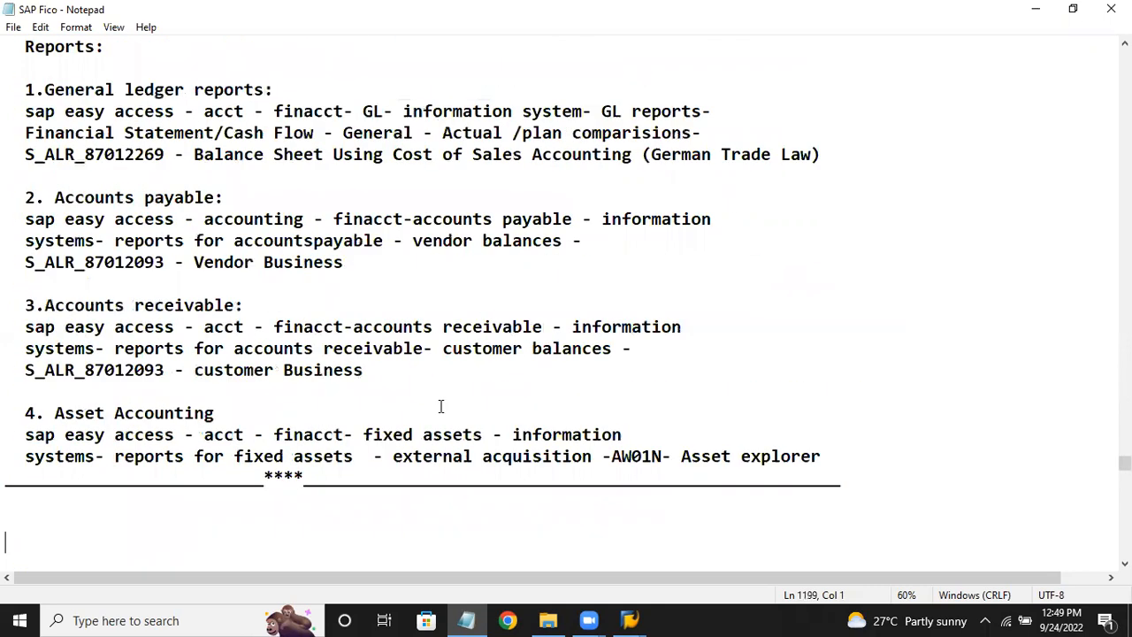
key(Page_Down)
key(Page_Down)
key(Page_Down)
key(Page_Down)
key(Page_Down)
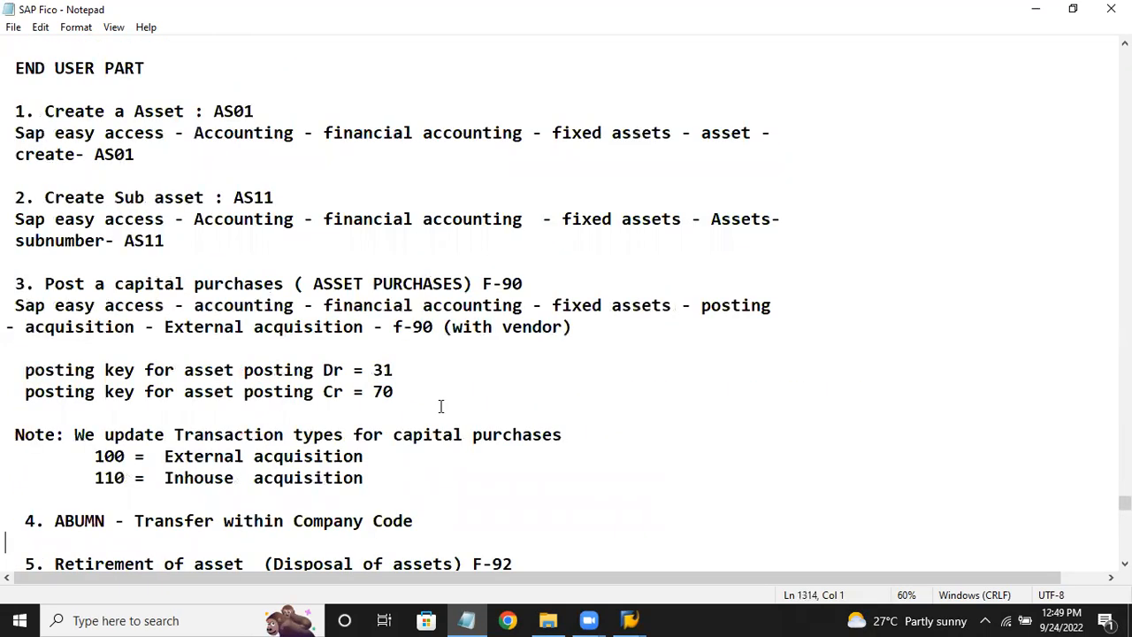